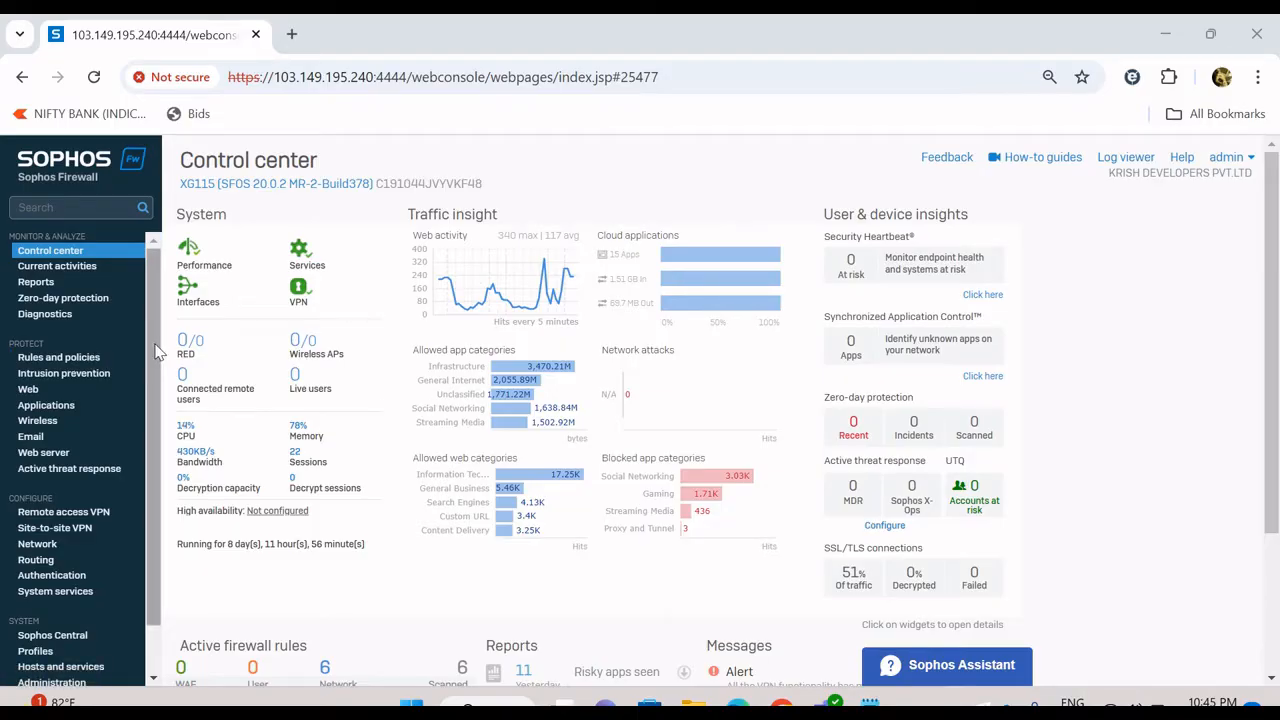
Switch to the Notepad checklist and review the seven setup tasks, from creating a group to downloading and installing the VPN client
left_click_drag(155, 352, 155, 372)
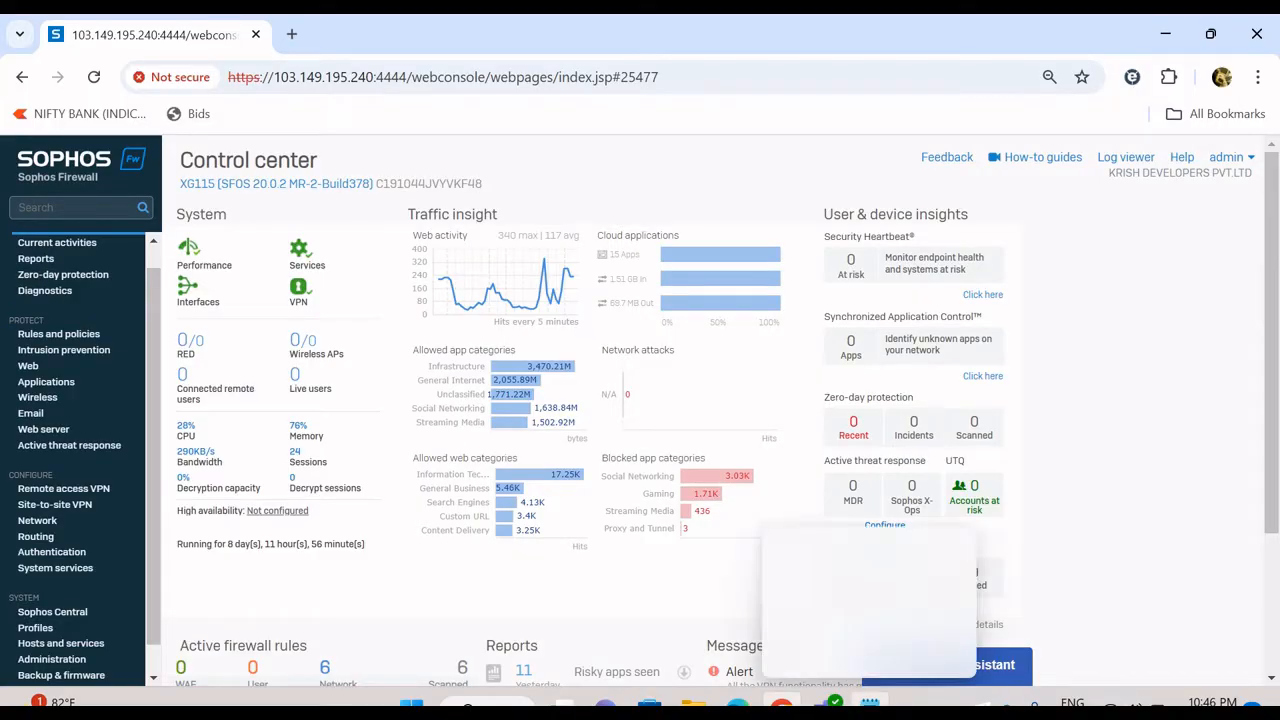
left_click(870, 702)
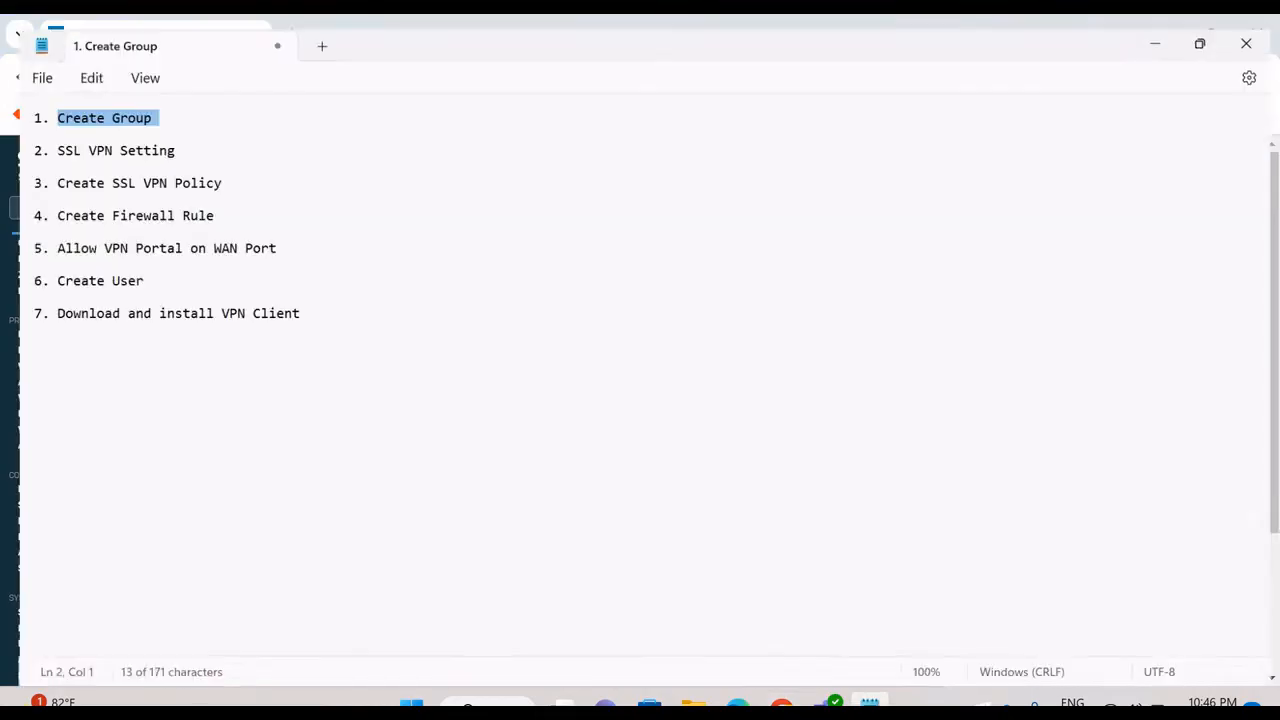
left_click(160, 120)
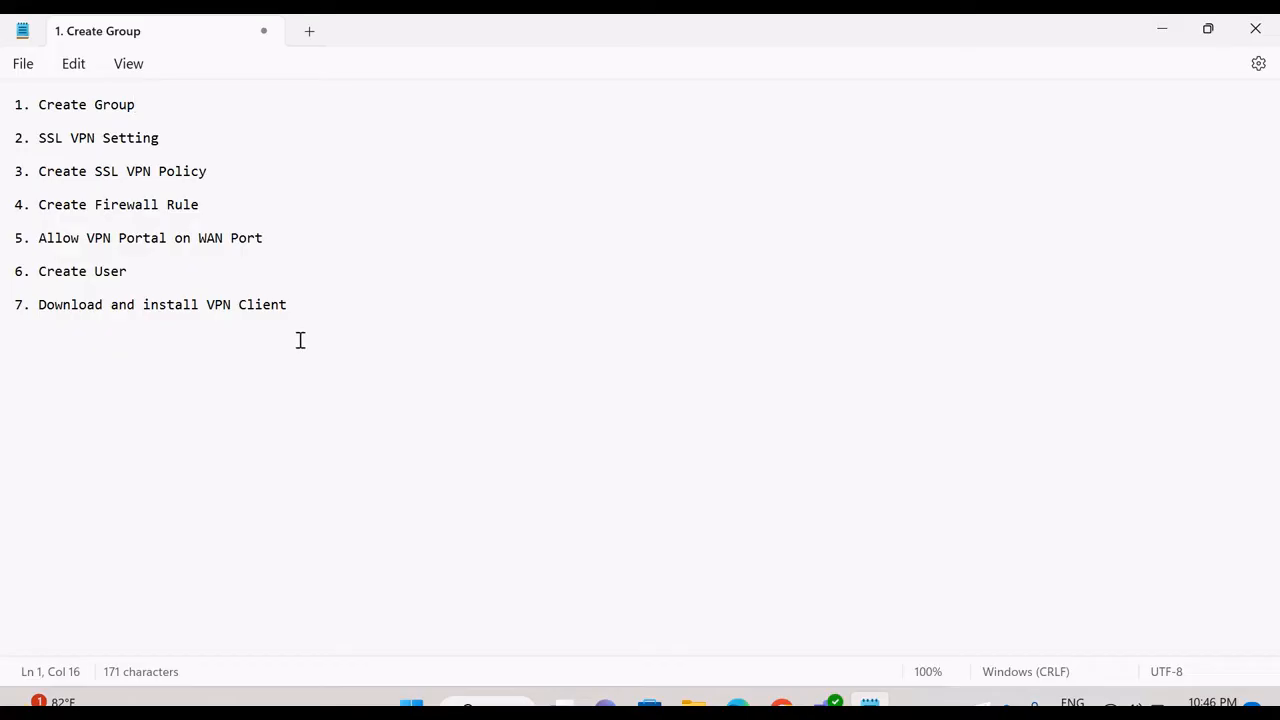
left_click(34, 105)
left_click_drag(40, 112, 130, 112)
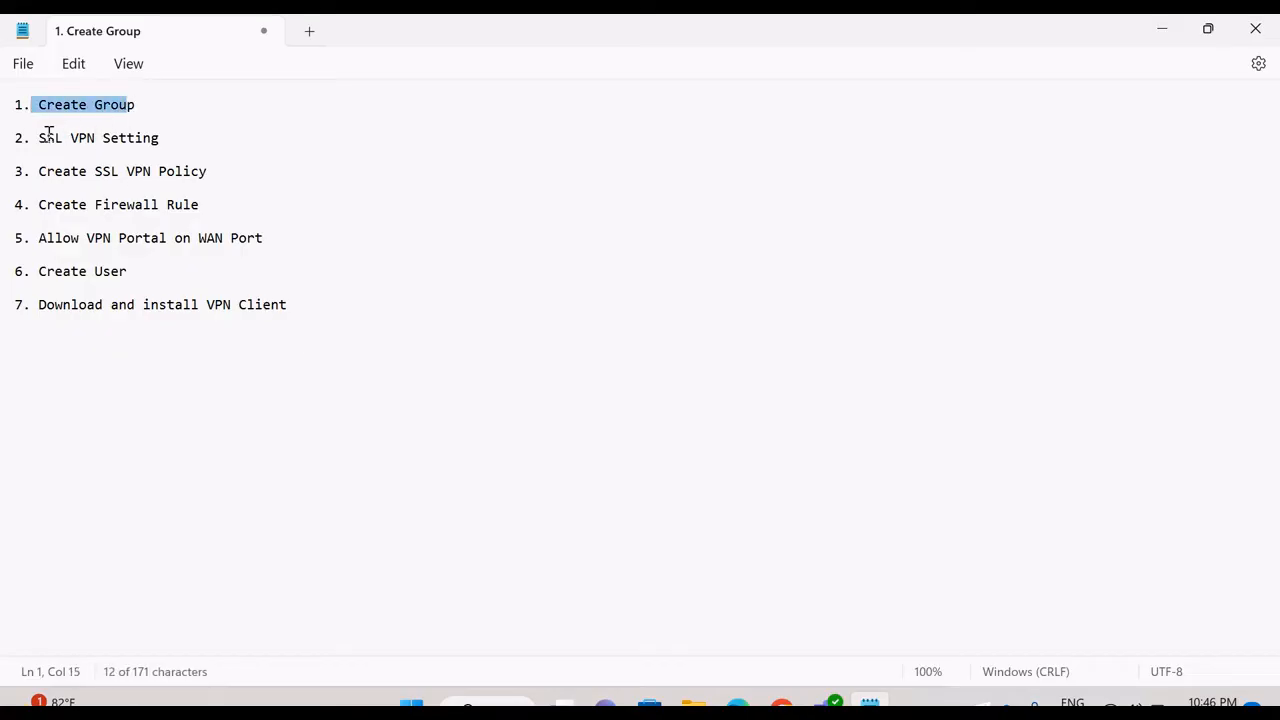
left_click_drag(40, 140, 162, 147)
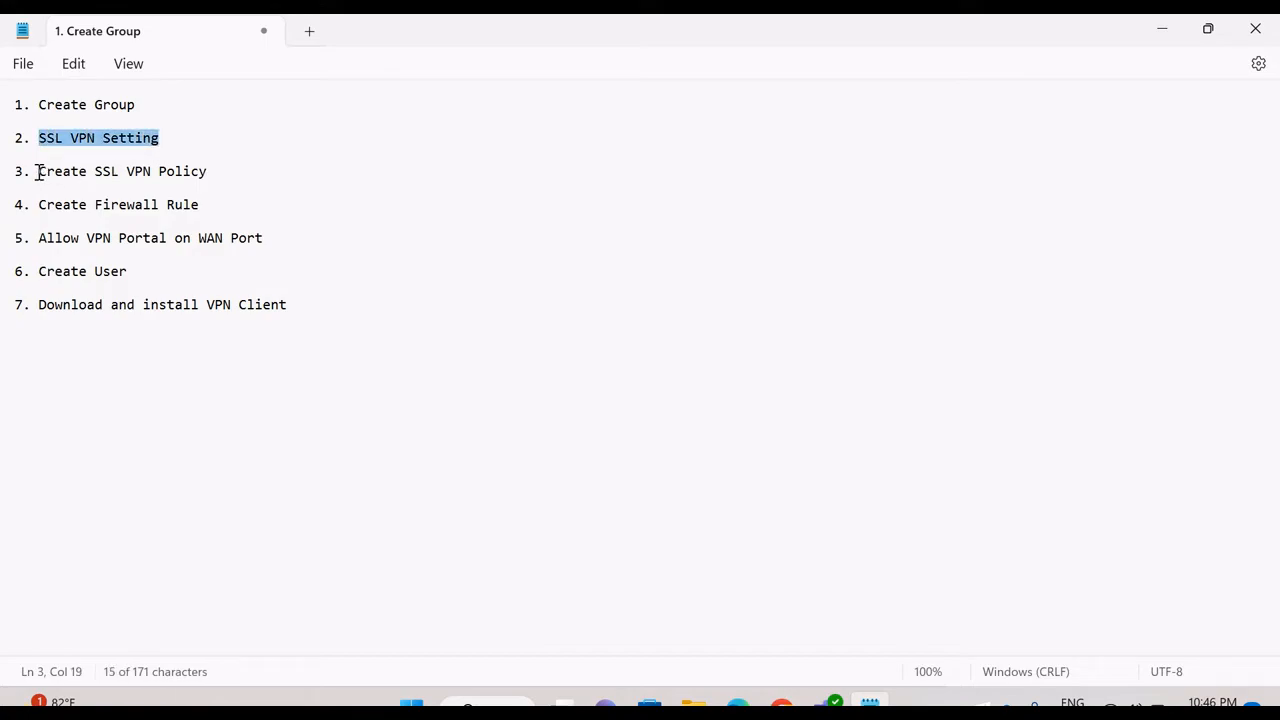
left_click_drag(38, 172, 206, 166)
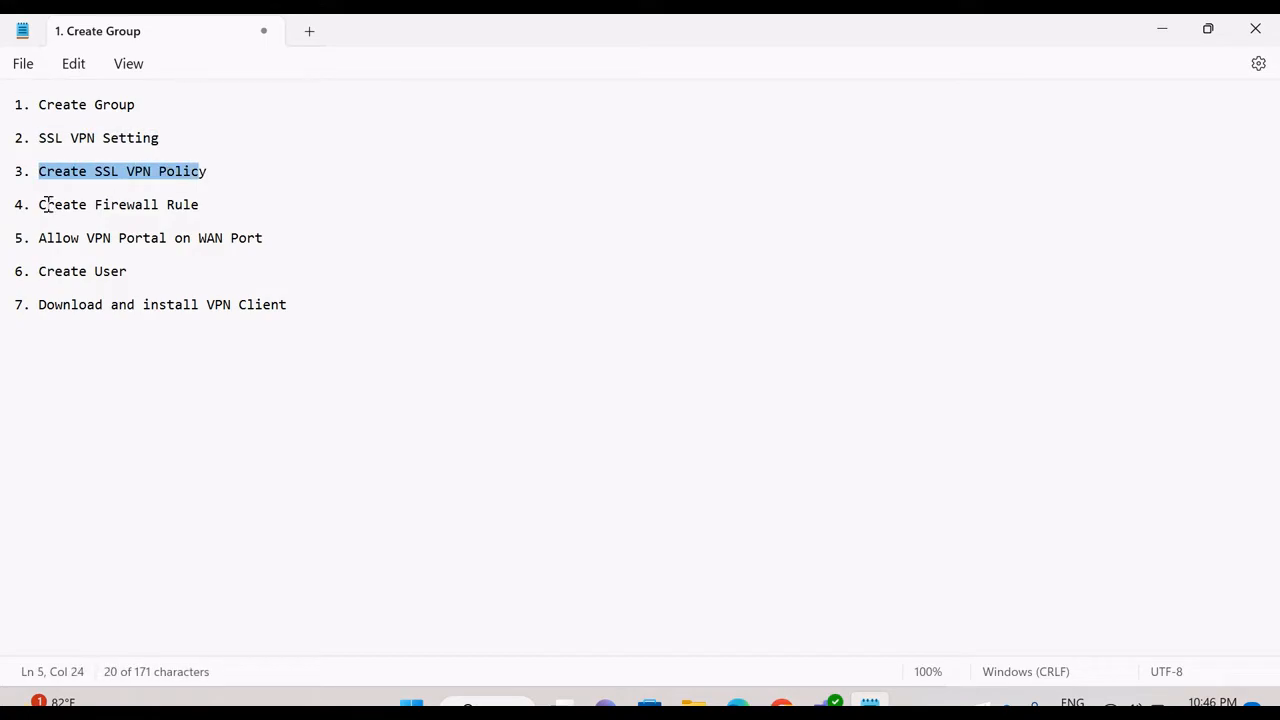
left_click_drag(30, 204, 277, 240)
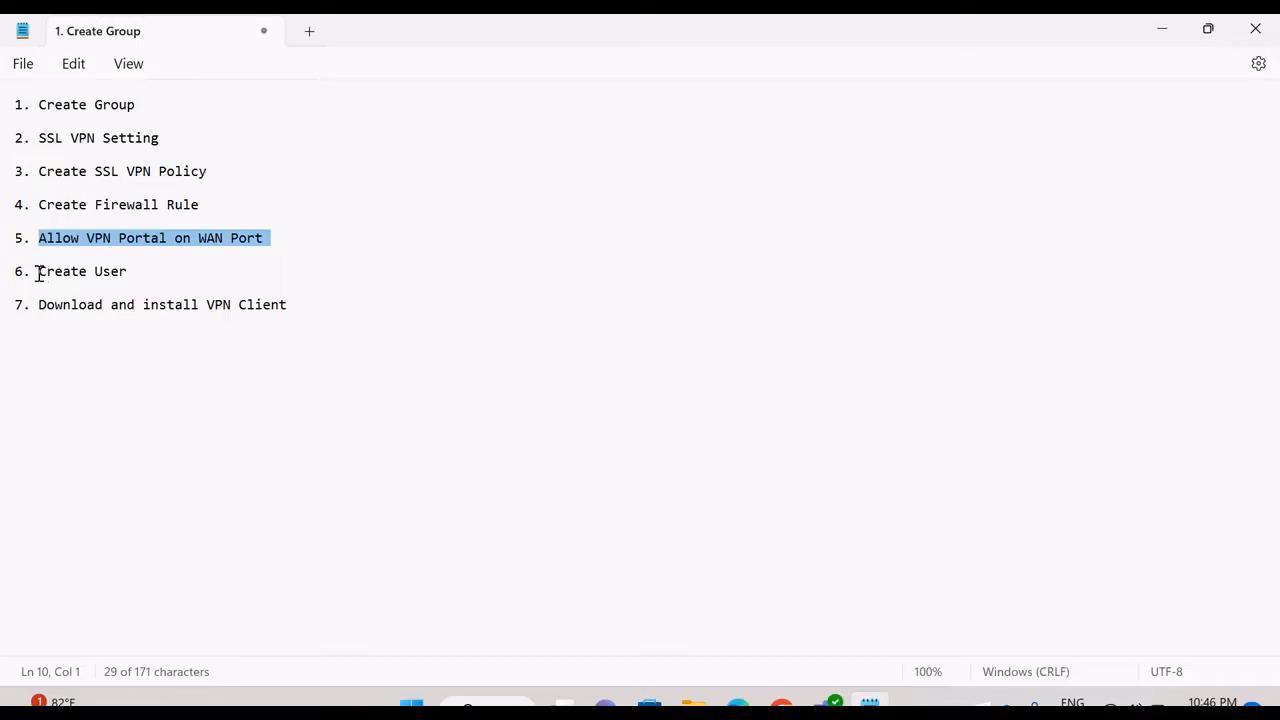
left_click_drag(38, 272, 134, 277)
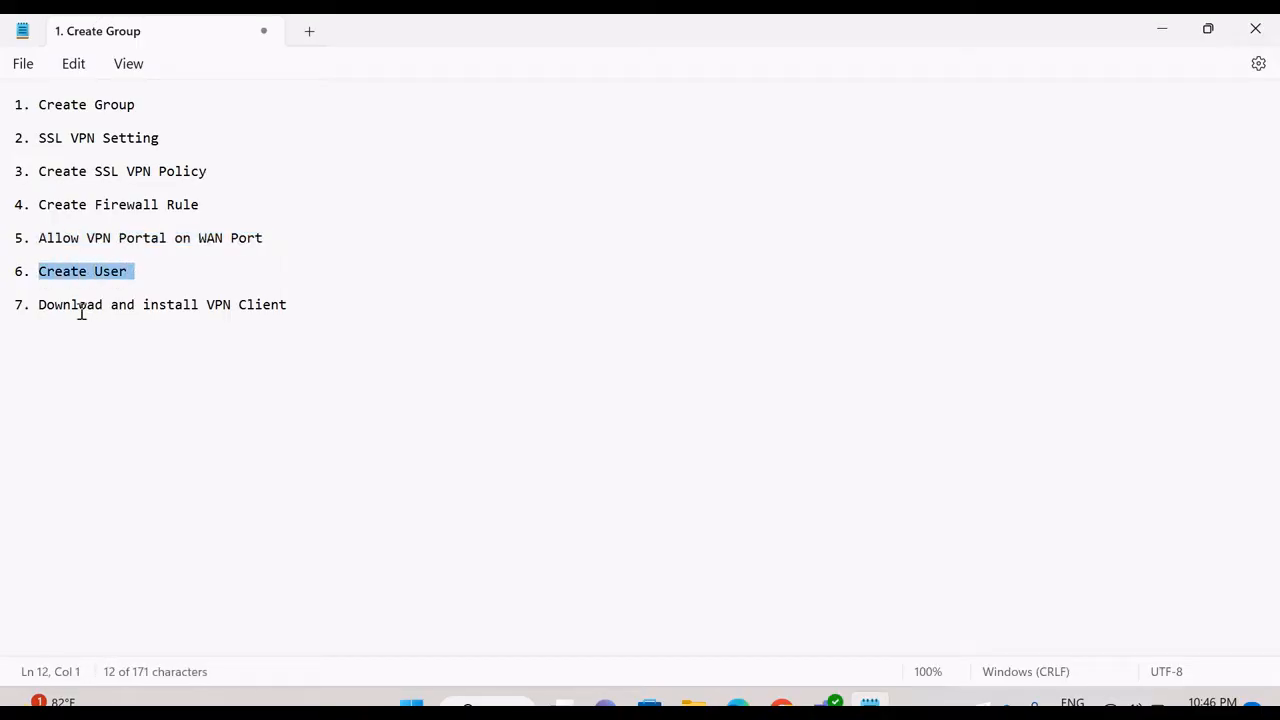
mouse_move(37, 304)
left_mouse_down()
mouse_move(109, 312)
mouse_move(15, 305)
left_mouse_up()
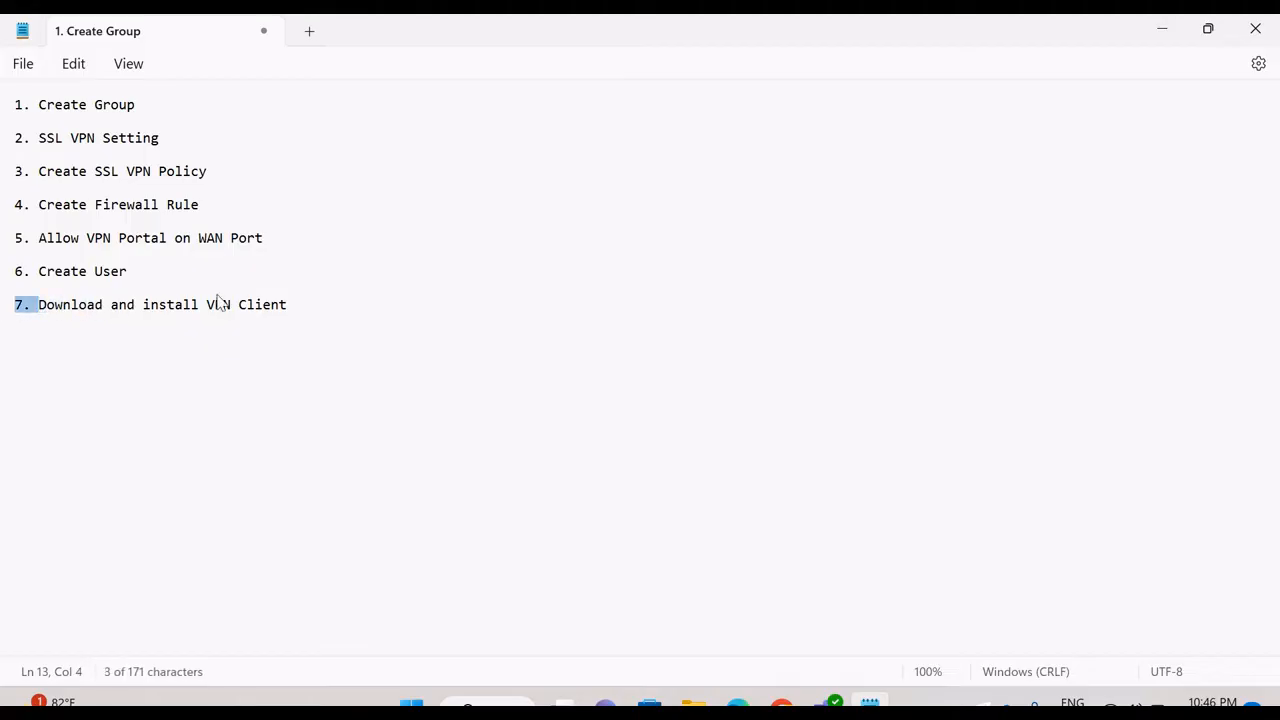
left_click_drag(218, 303, 331, 309)
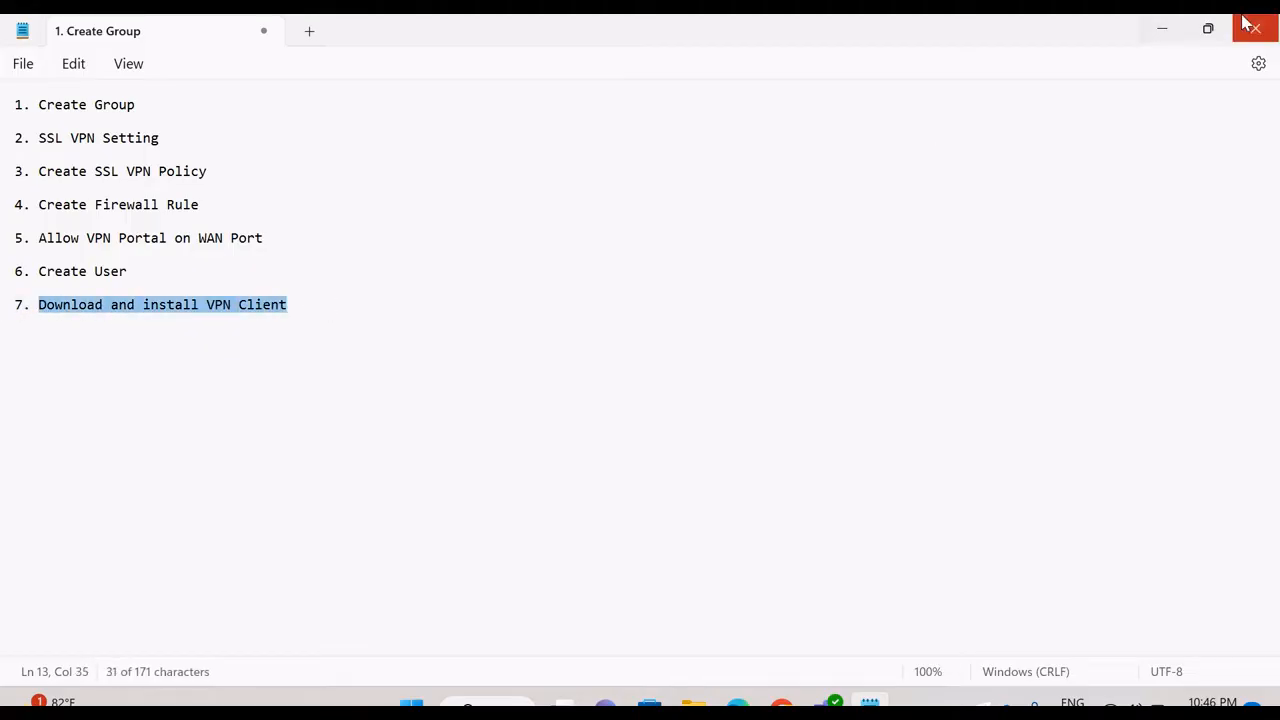
left_click(205, 100)
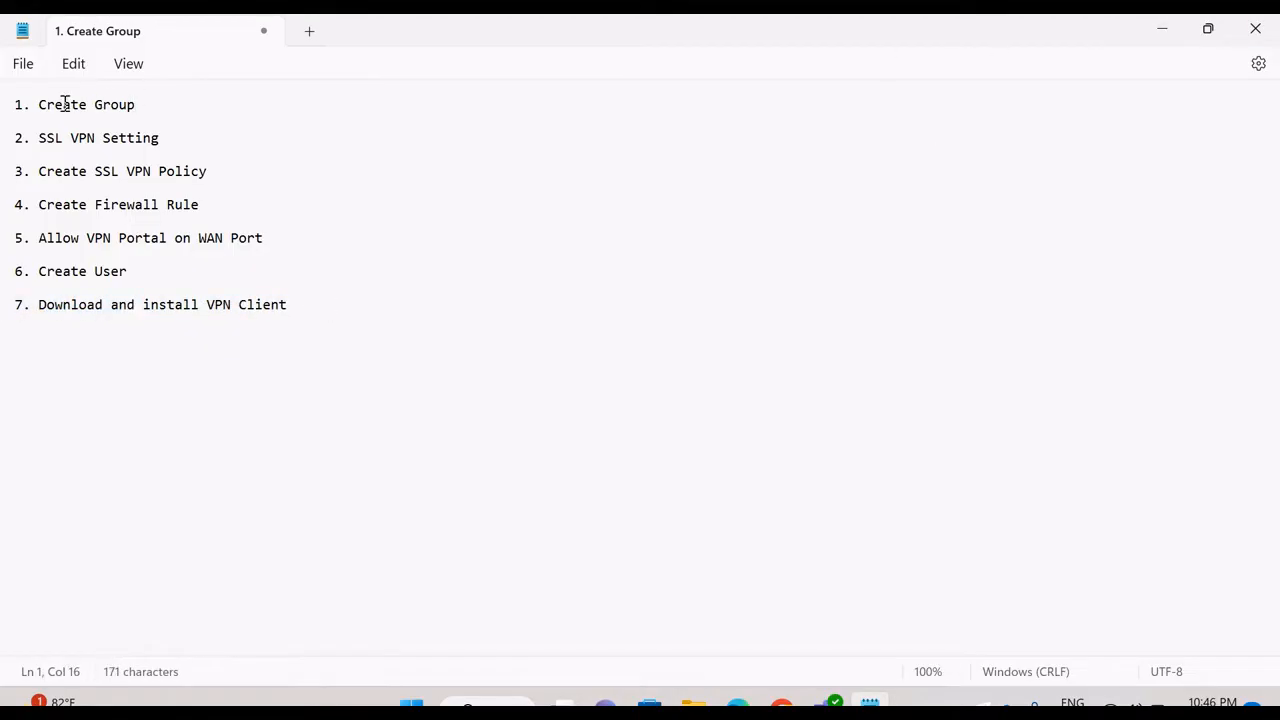
left_click_drag(33, 104, 157, 109)
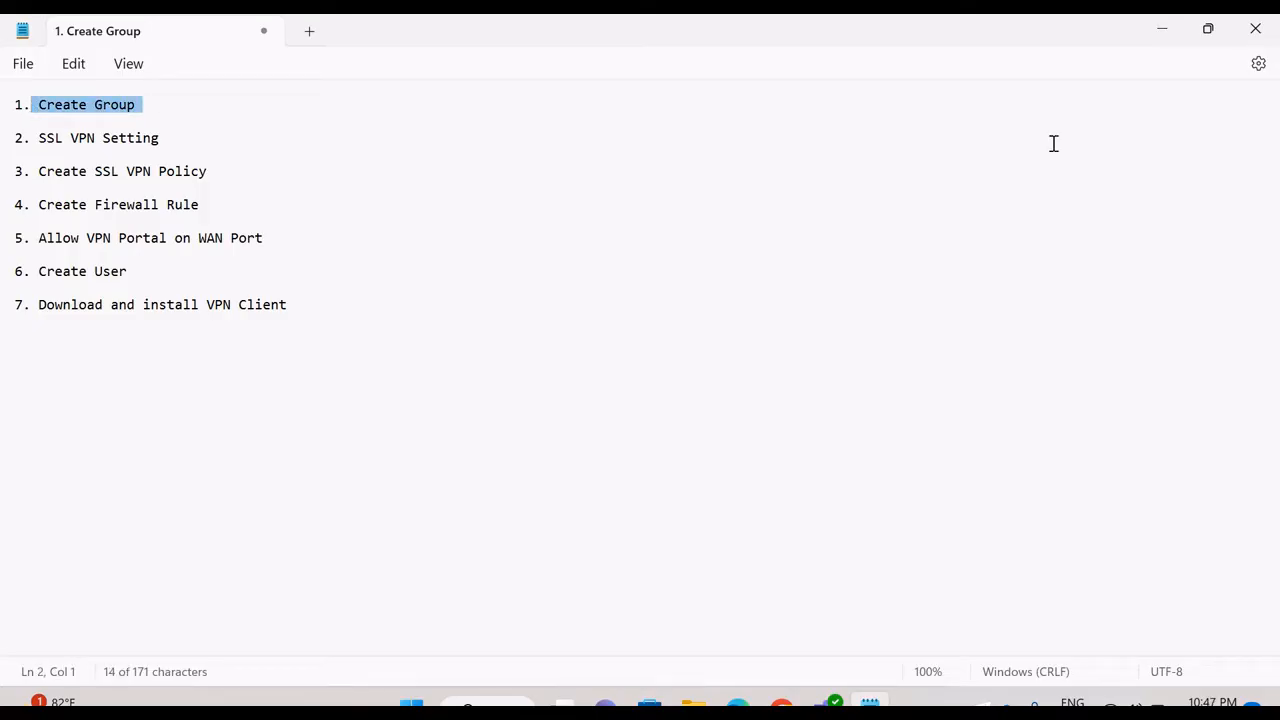
left_click(1162, 30)
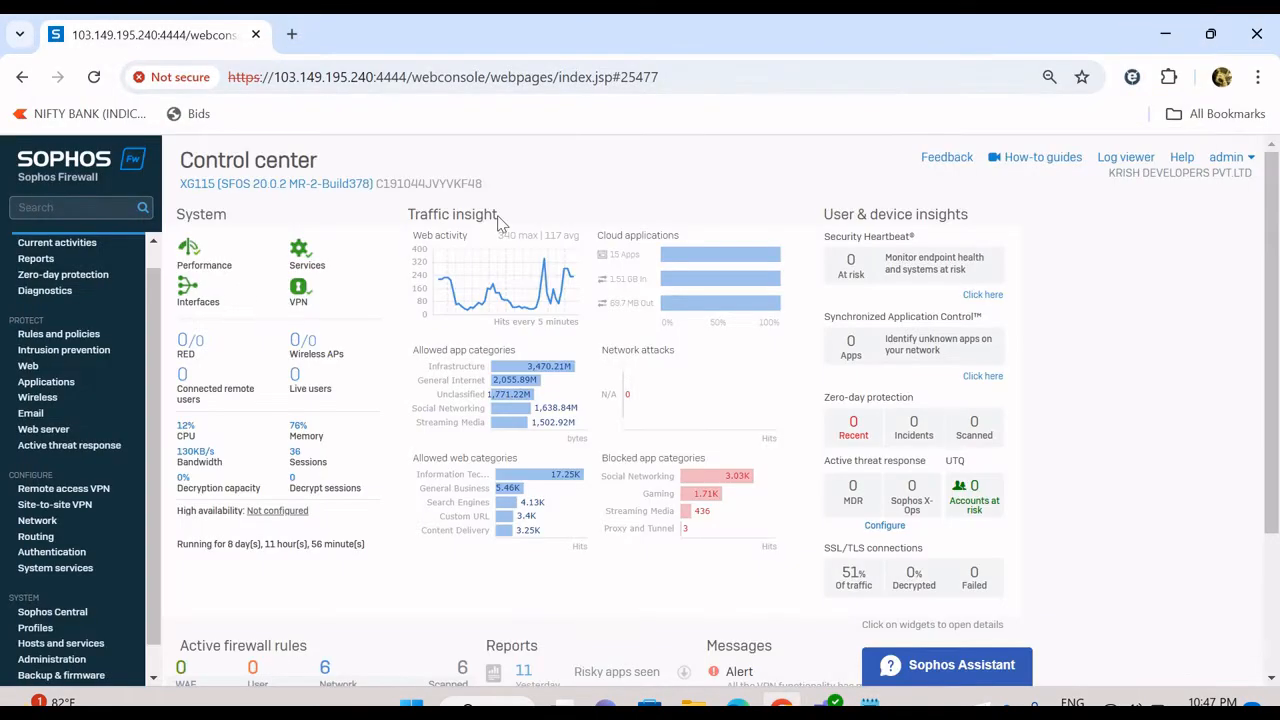
In the firewall's Authentication settings, start a new user group and name it IT Team
scroll(152, 370, "down", 1)
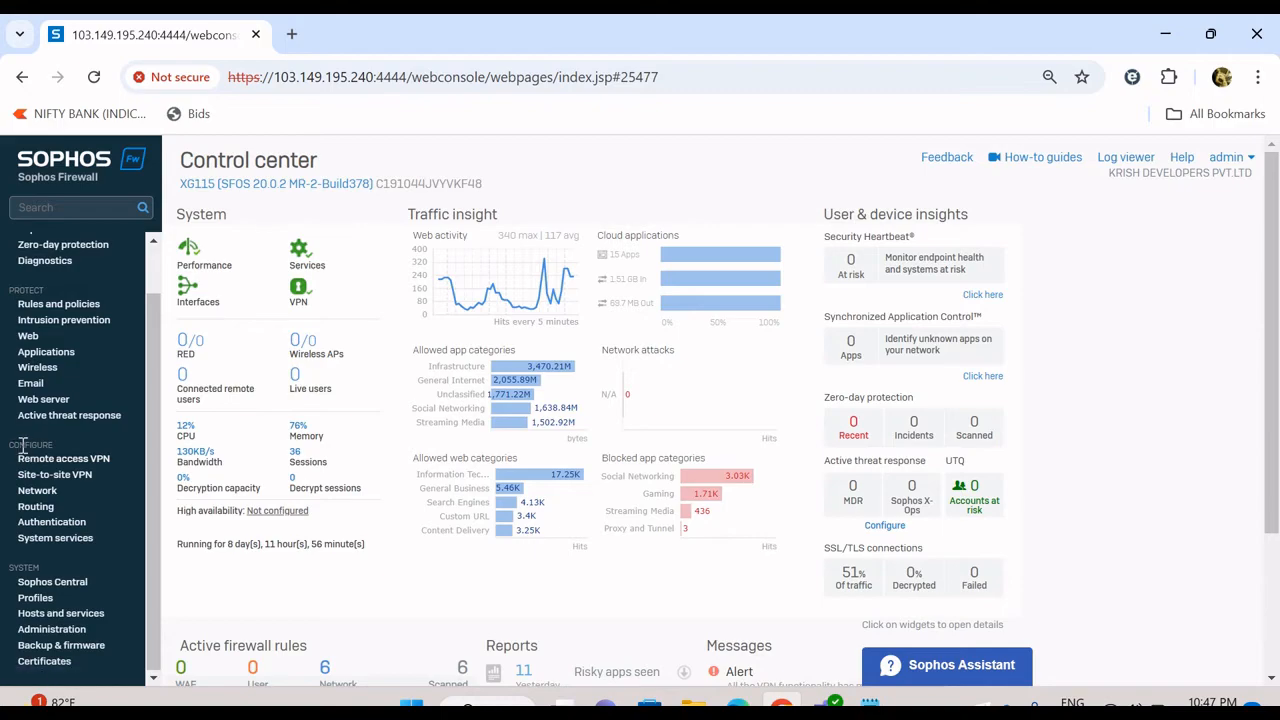
left_click_drag(11, 445, 52, 440)
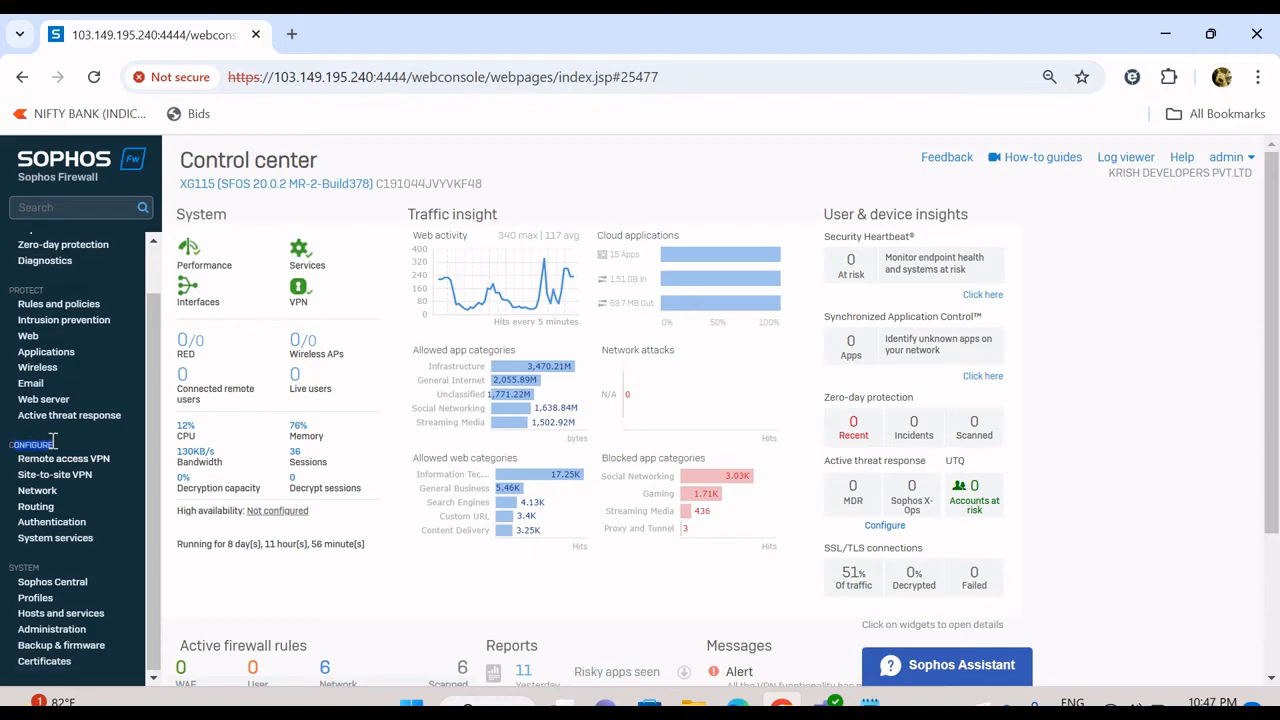
left_click(60, 530)
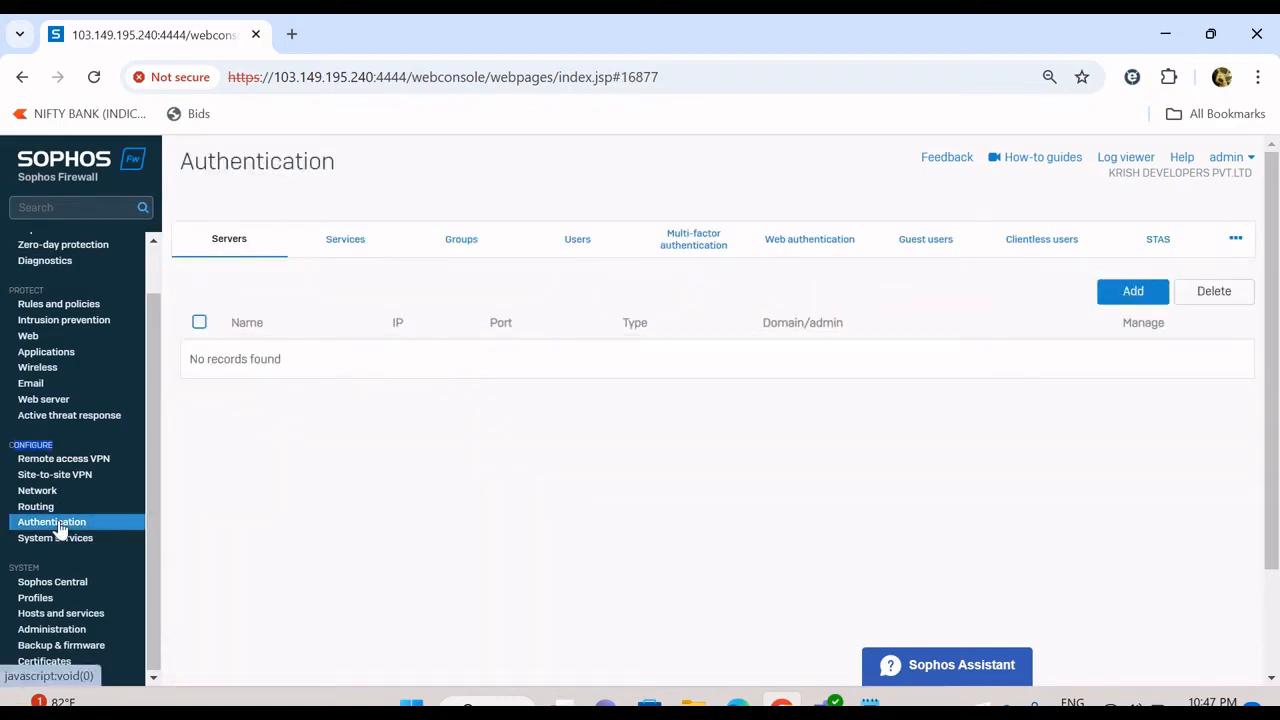
left_click(458, 250)
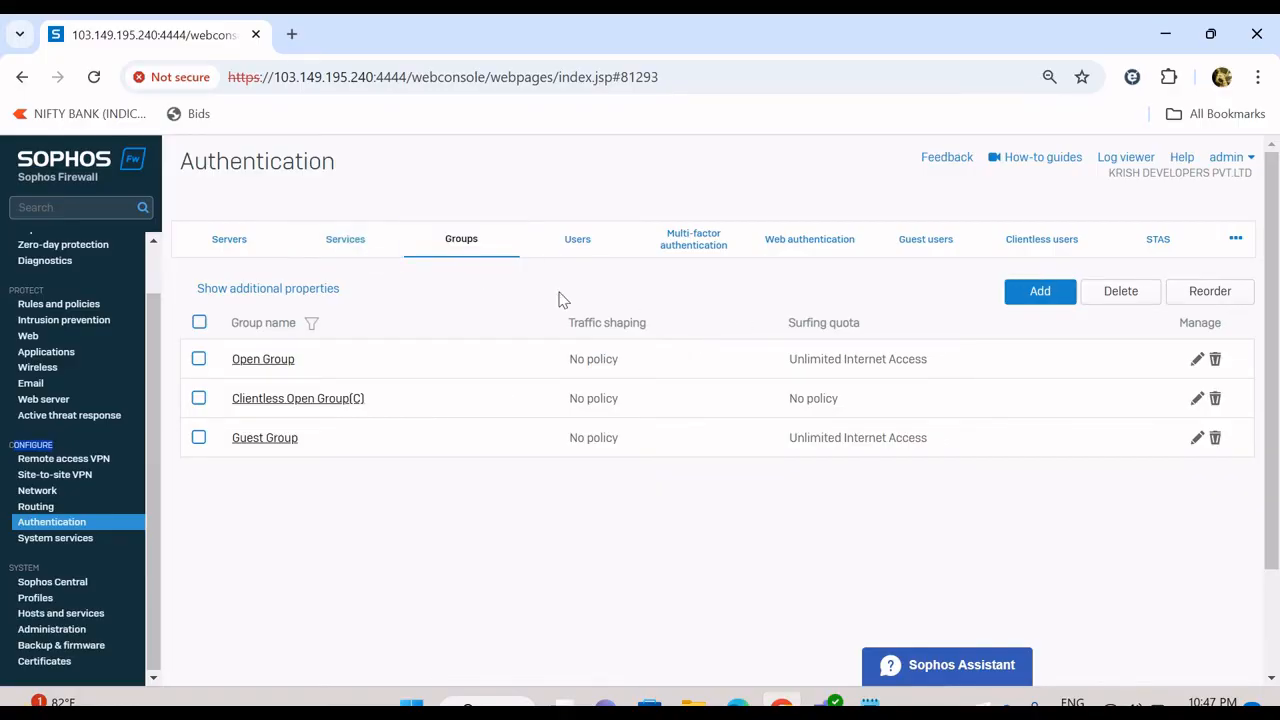
left_click(462, 252)
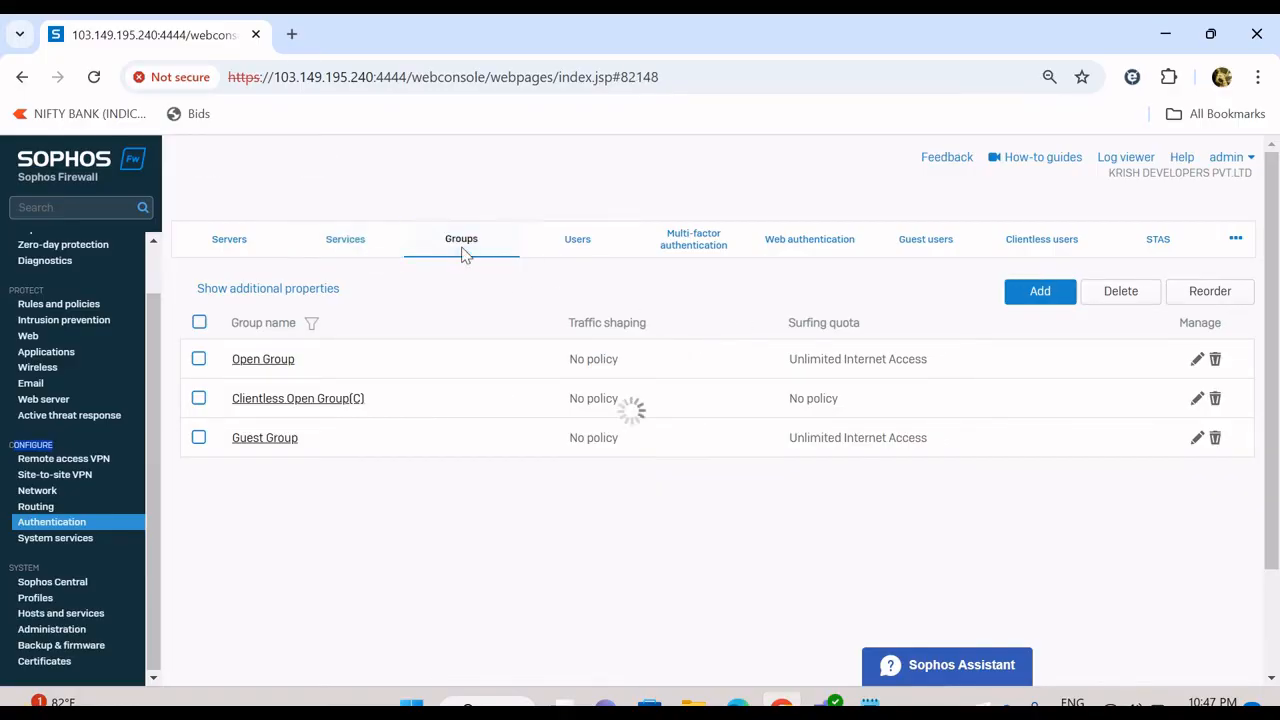
left_click(1050, 298)
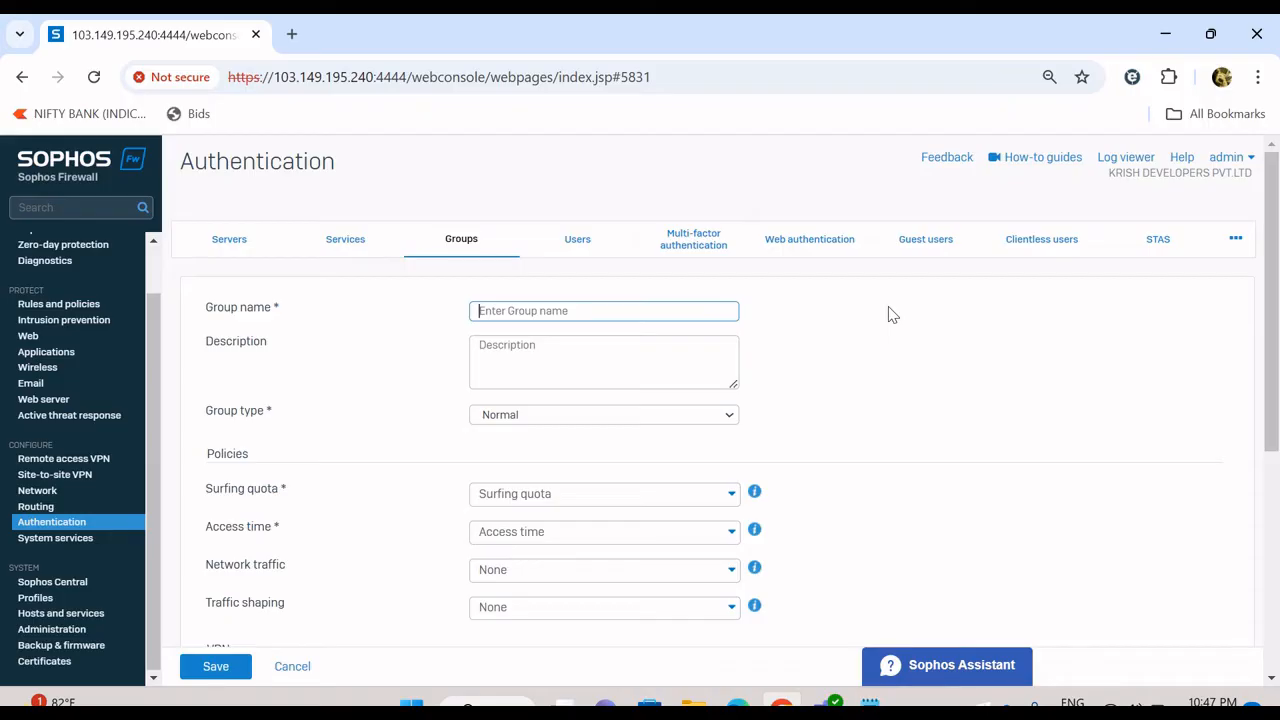
type("IT")
left_click(646, 350)
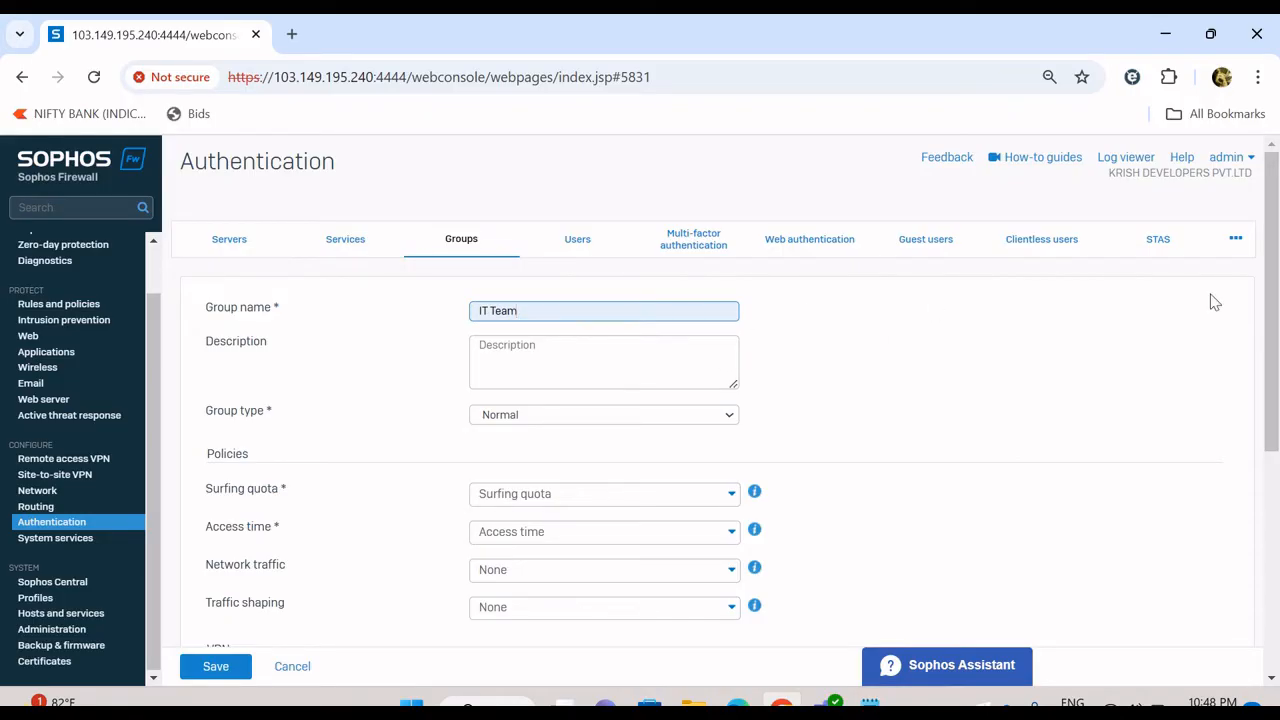
Set the group's surfing quota to Unlimited Internet Access and access time to Allowed all the time, and save the group
left_click_drag(1277, 330, 1274, 350)
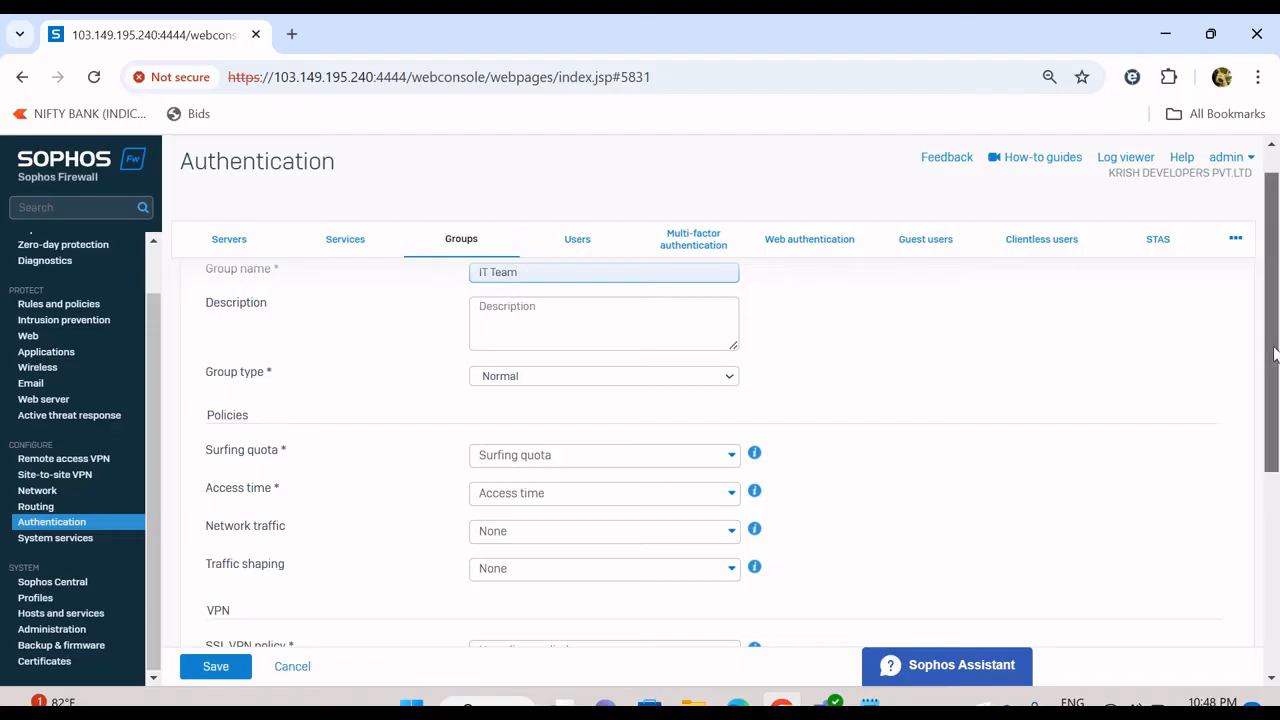
left_click_drag(1274, 350, 1274, 330)
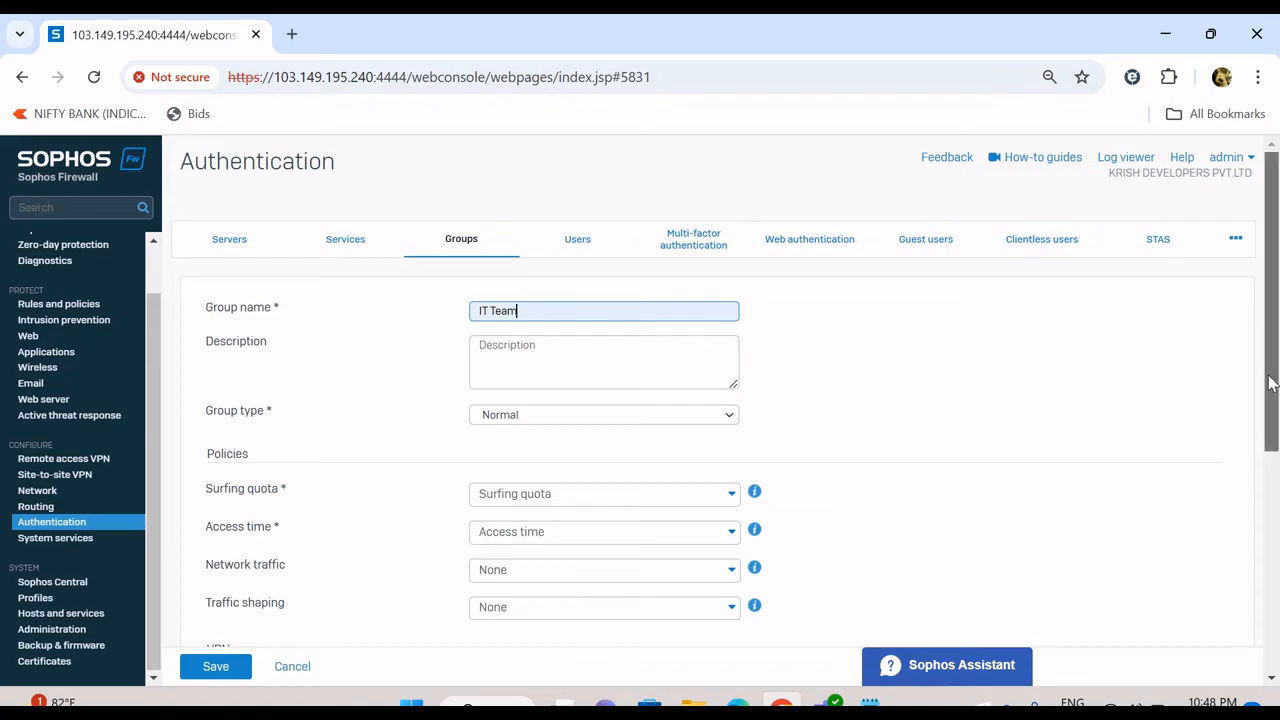
left_click_drag(1272, 377, 1272, 393)
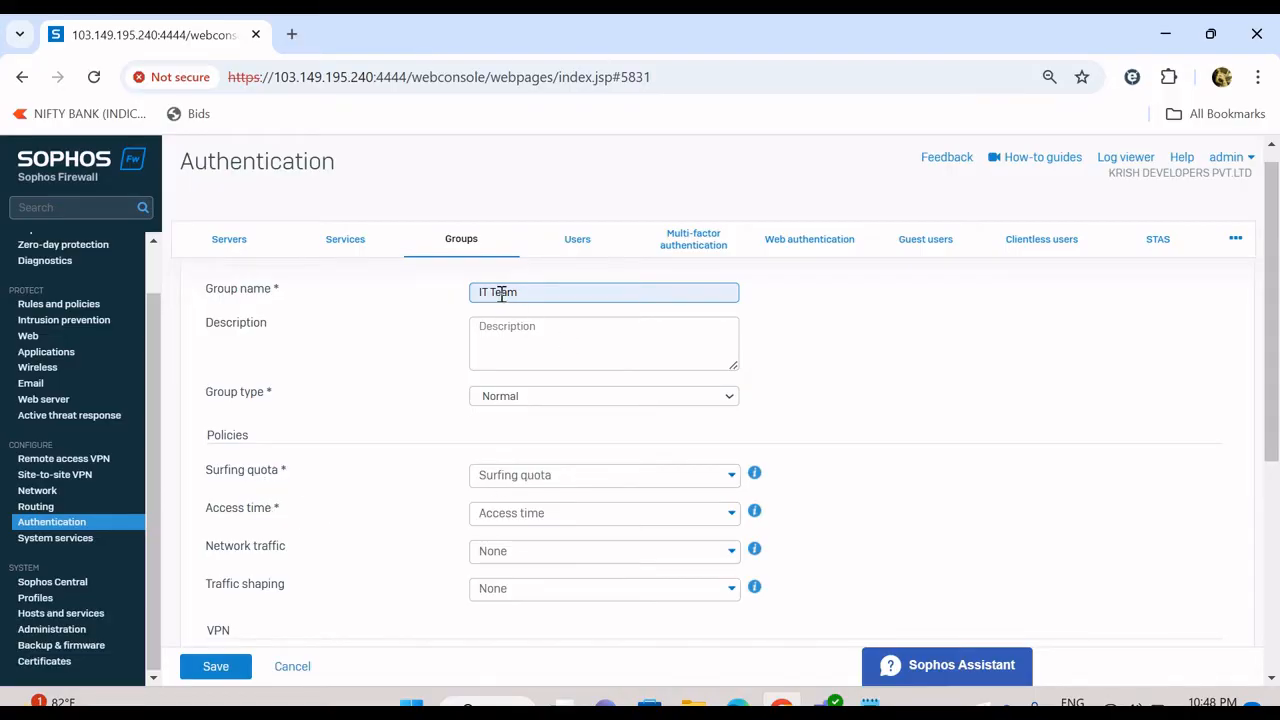
left_click(578, 478)
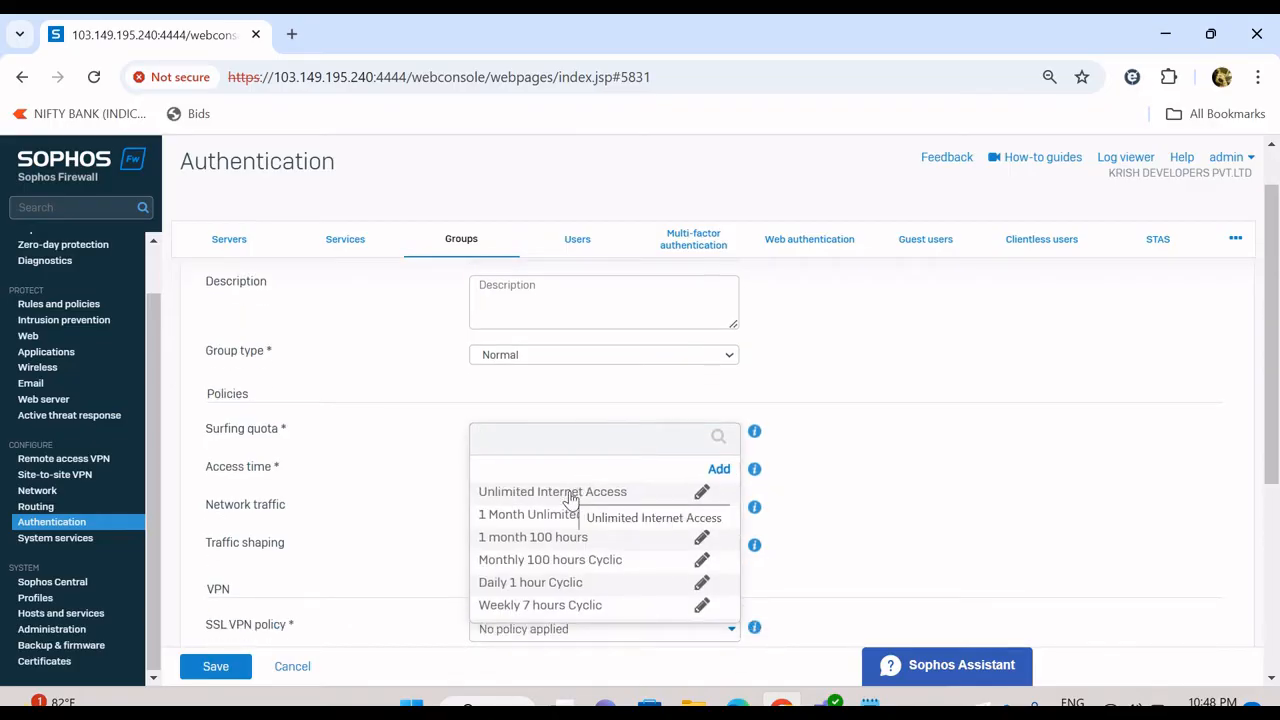
left_click(571, 494)
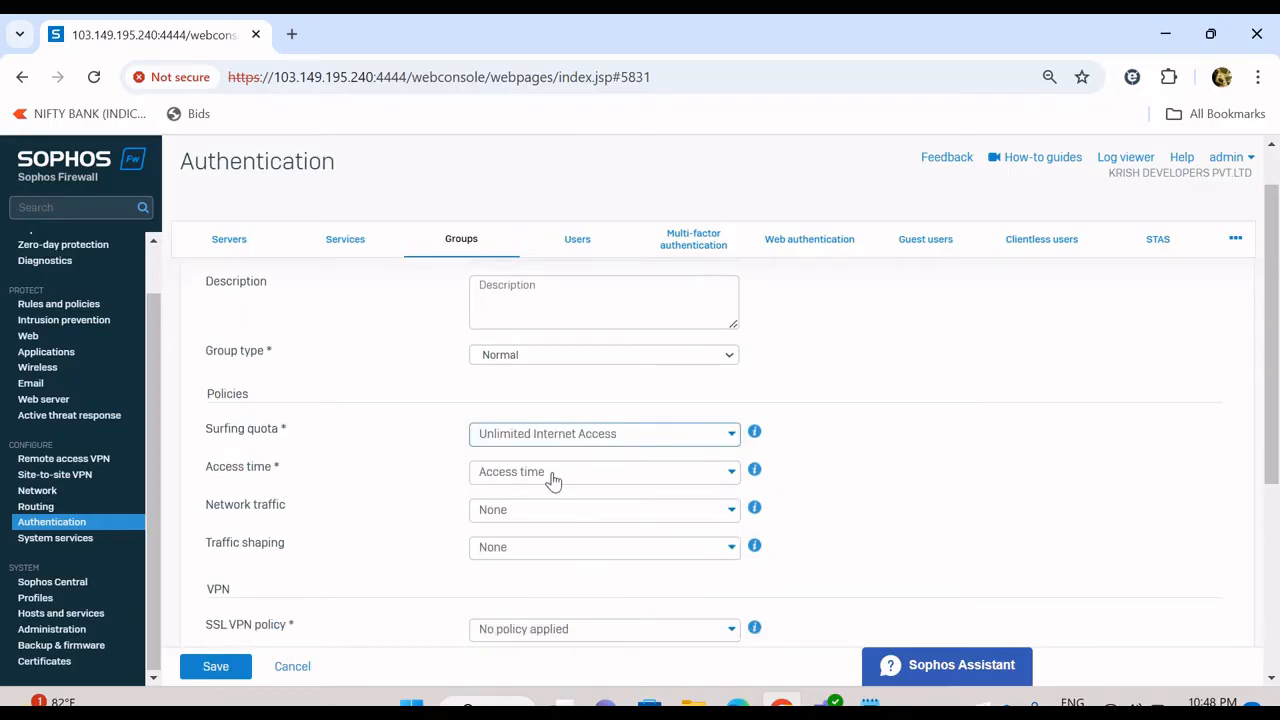
left_click(552, 474)
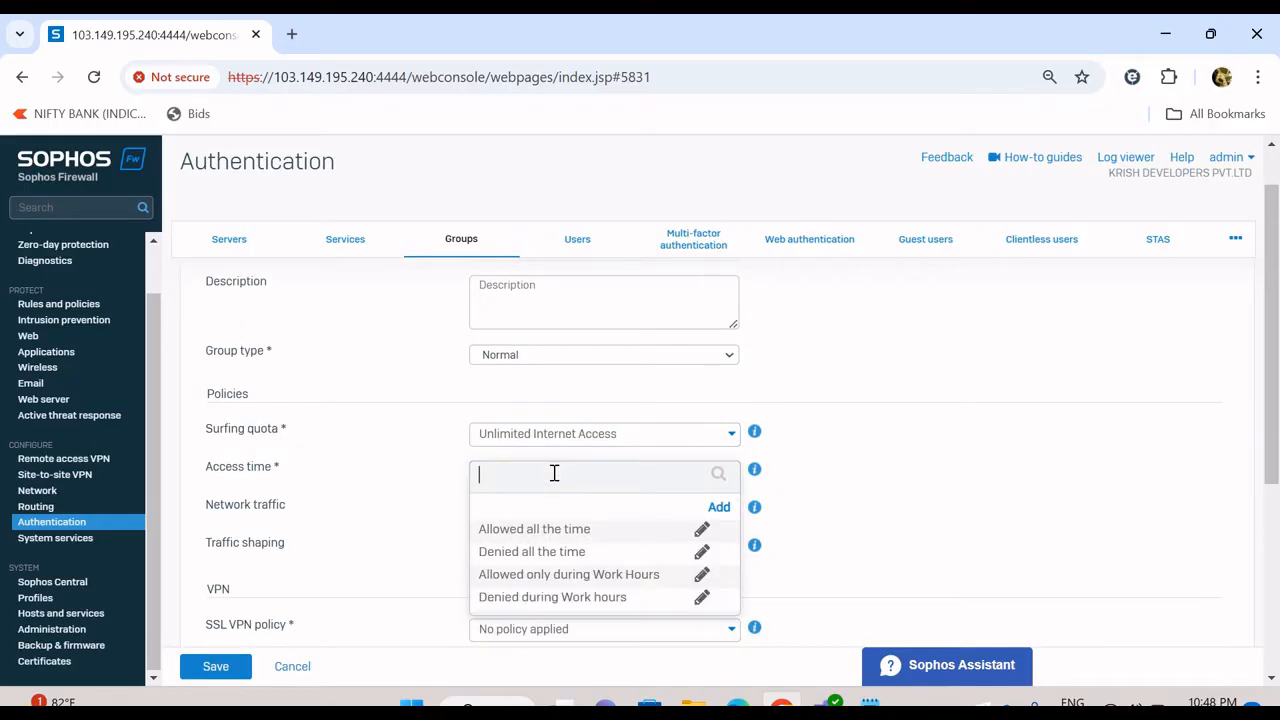
left_click(553, 534)
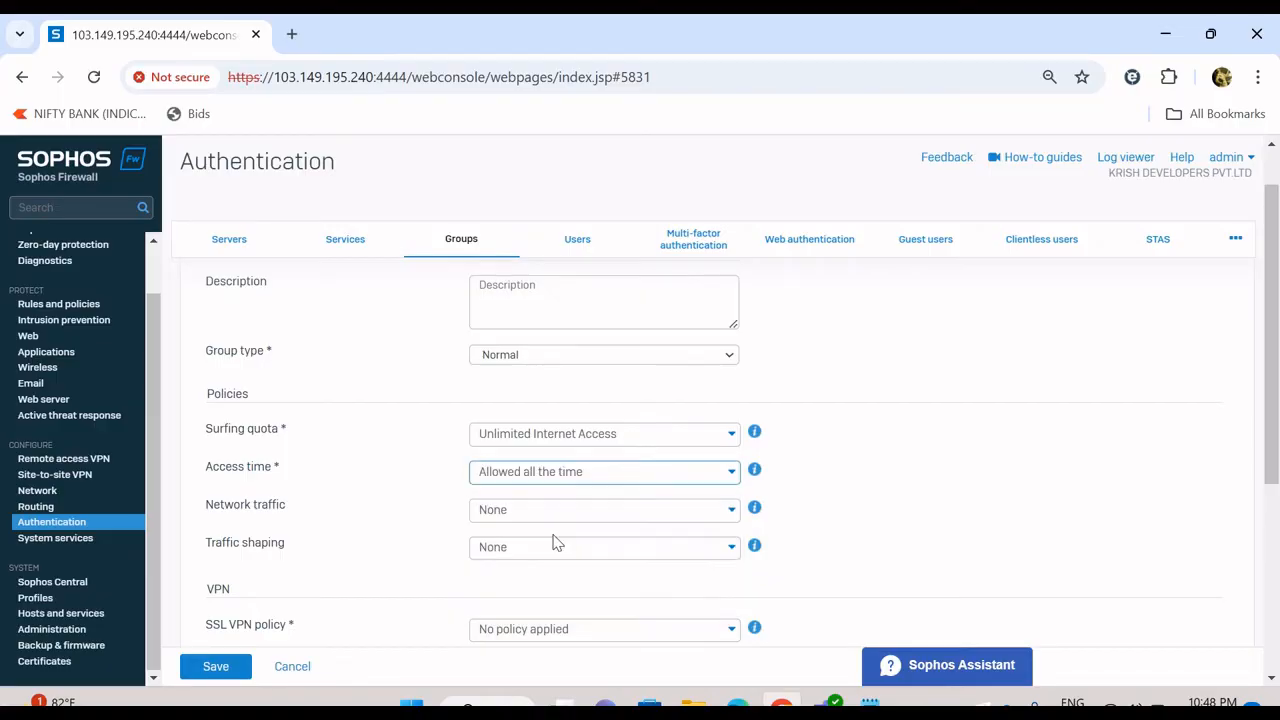
left_click(226, 668)
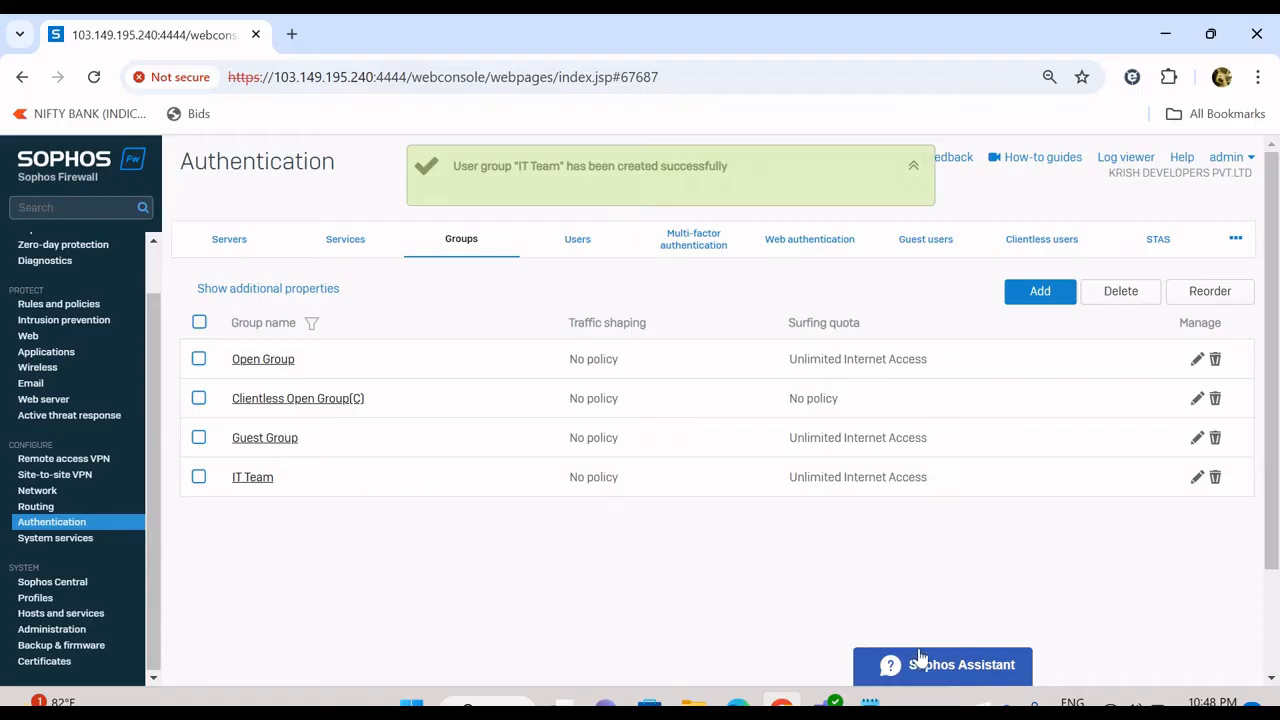
Check the SSL VPN Setting item in the Notepad checklist and return to the firewall console in the browser
left_click(869, 703)
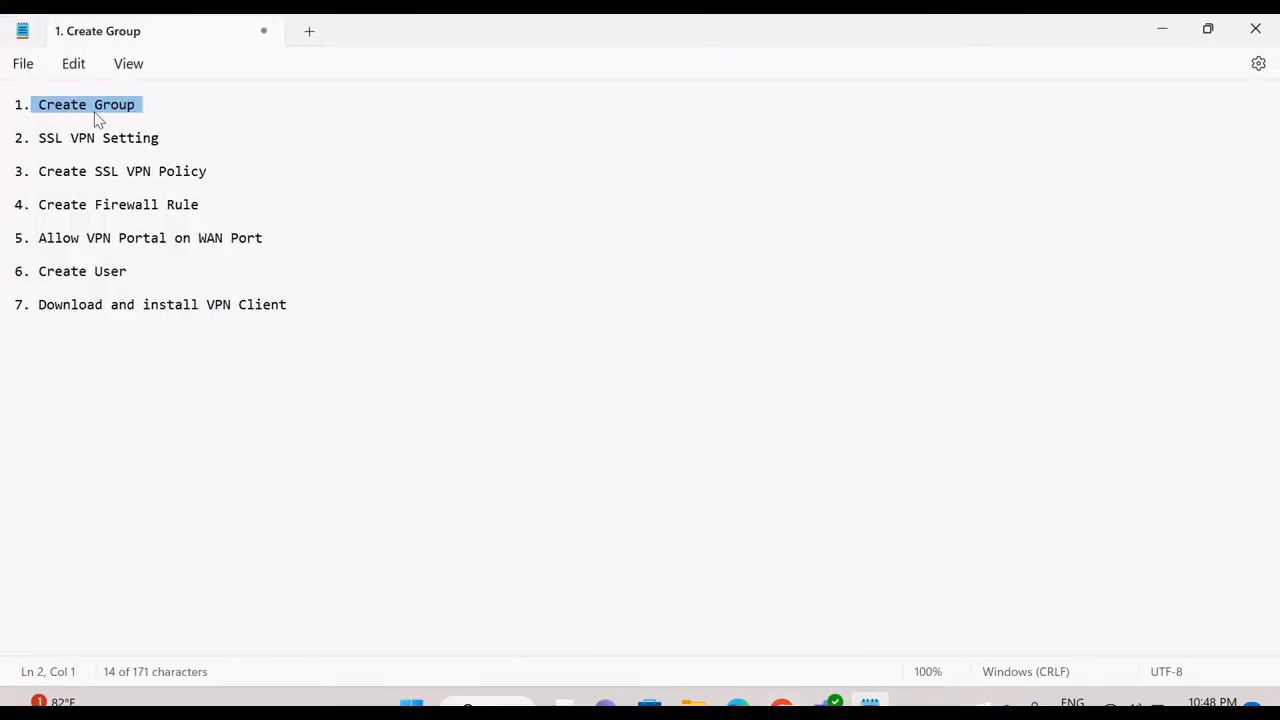
left_click_drag(40, 137, 170, 137)
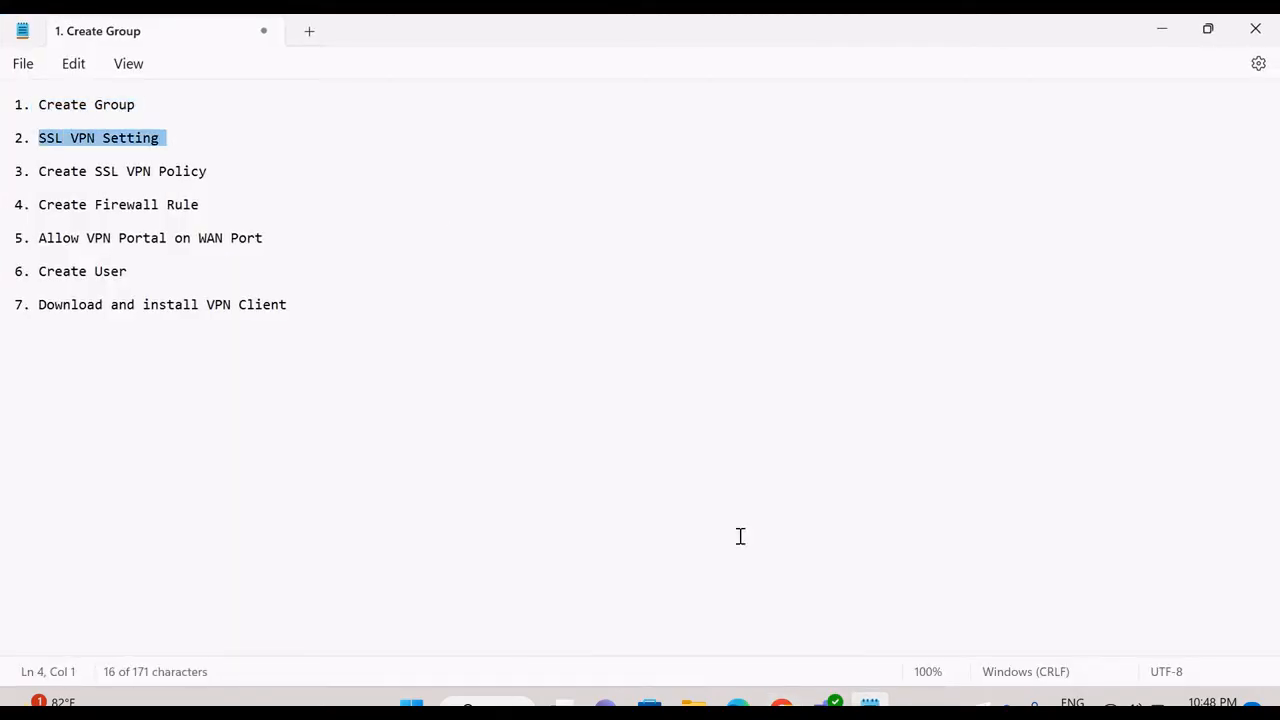
left_click(782, 703)
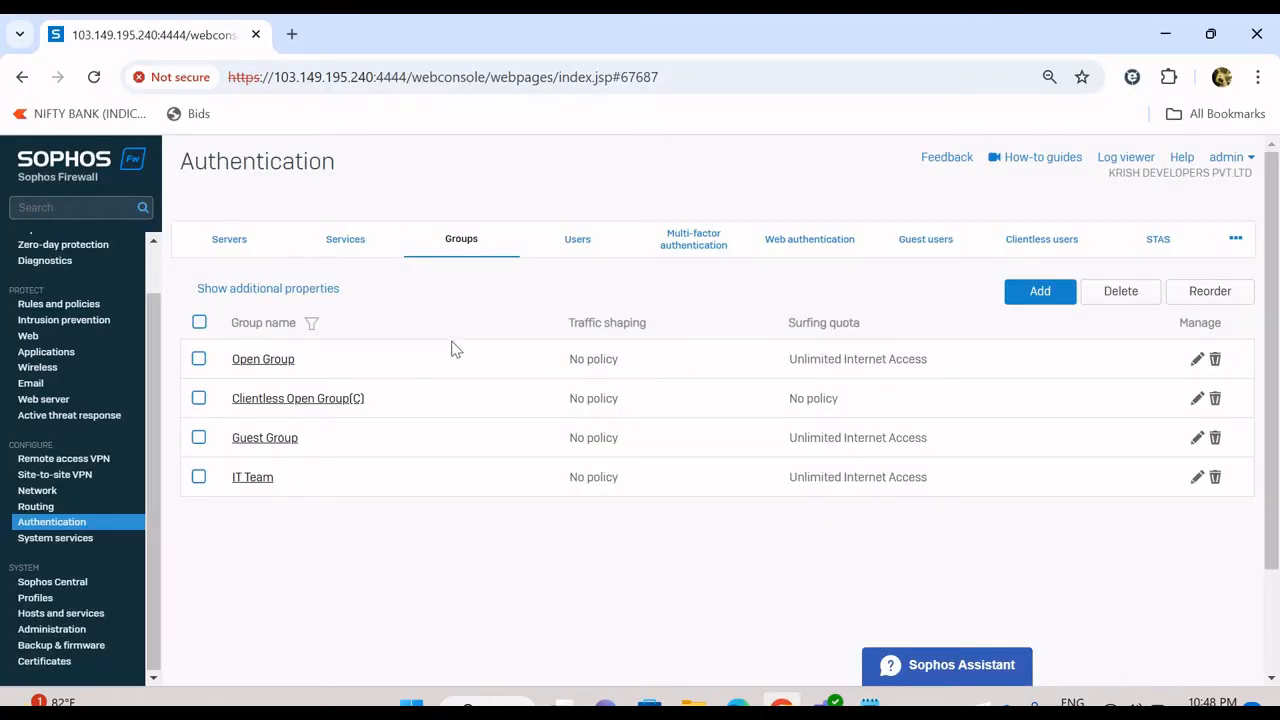
Open the SSL VPN global settings of the remote access VPN
left_click(93, 459)
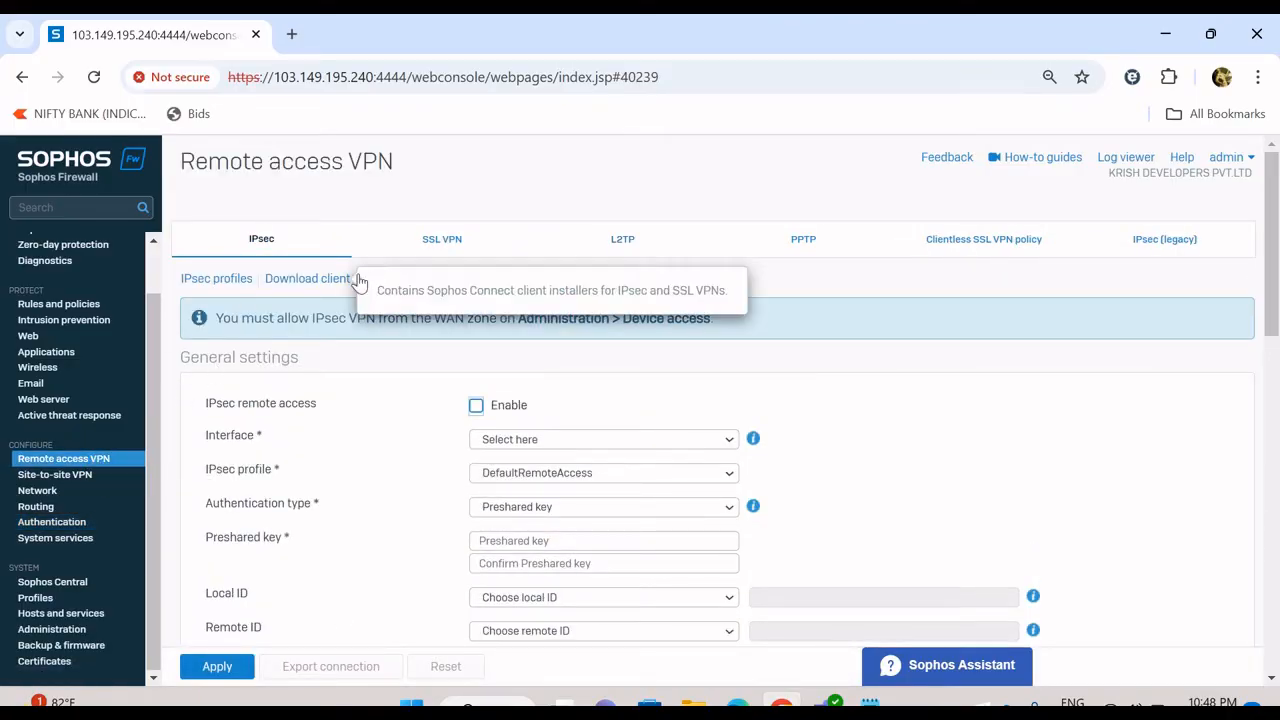
left_click(443, 243)
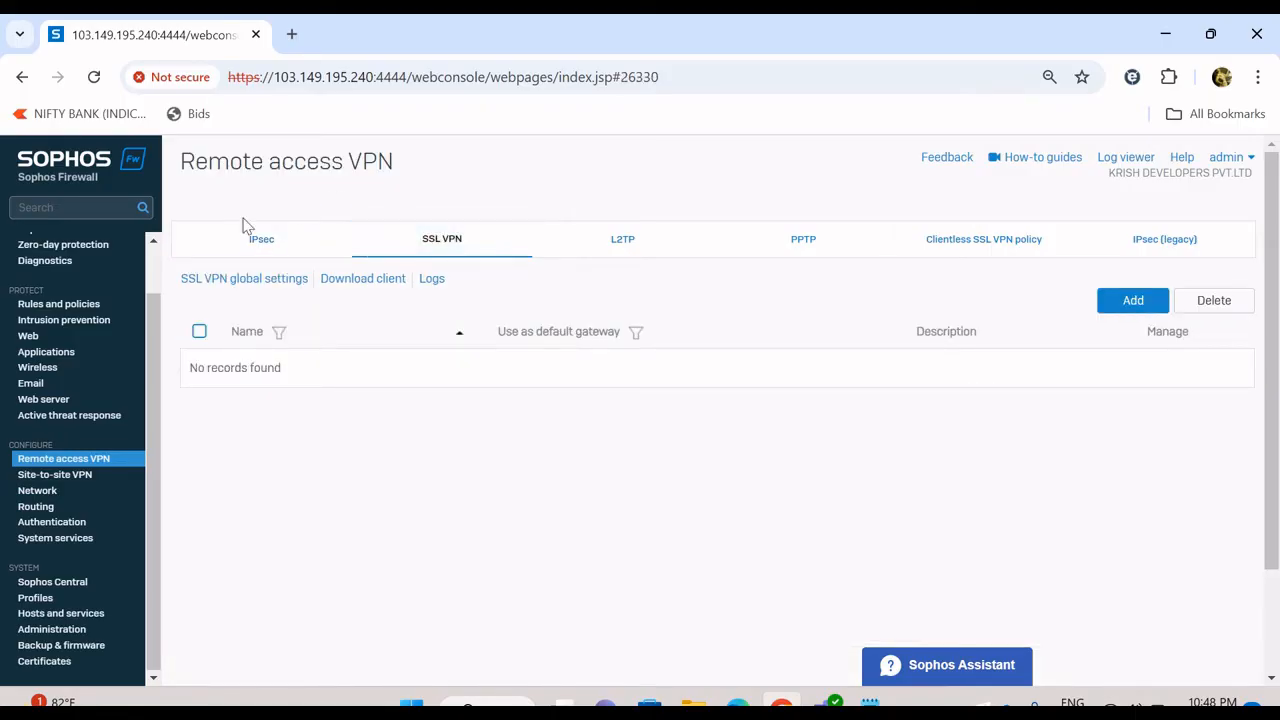
left_click_drag(177, 279, 308, 288)
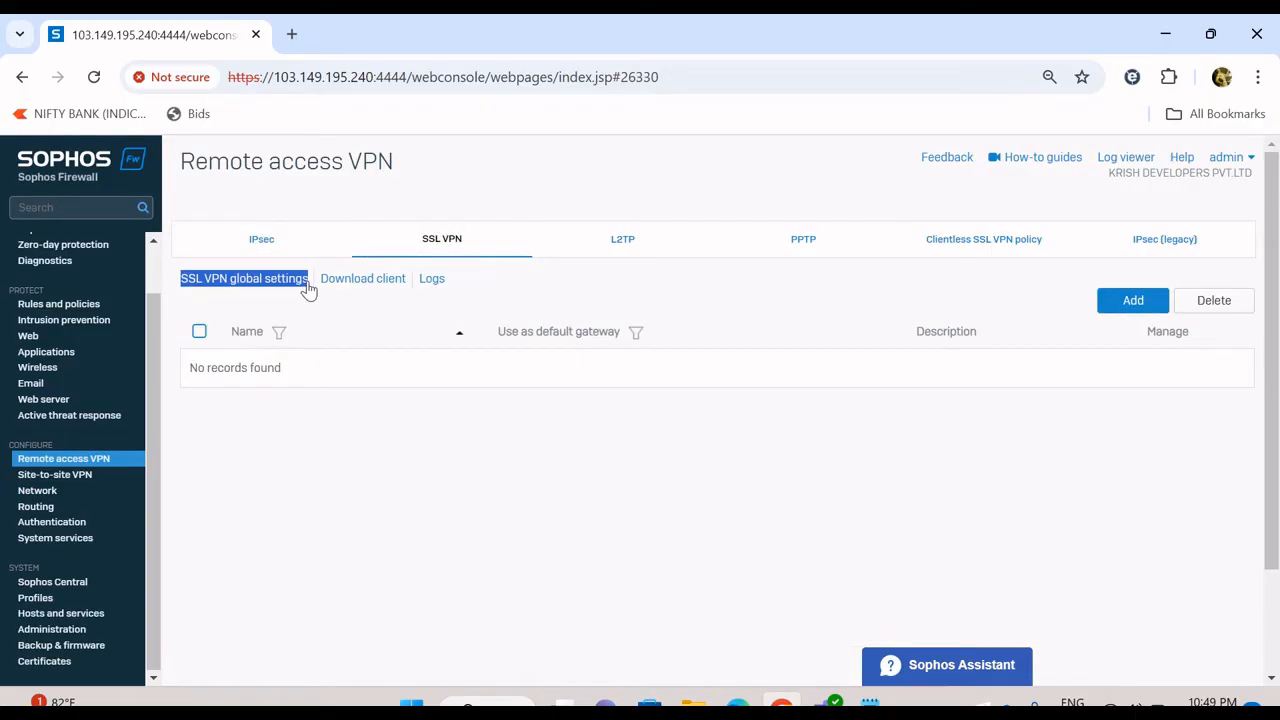
left_click(240, 282)
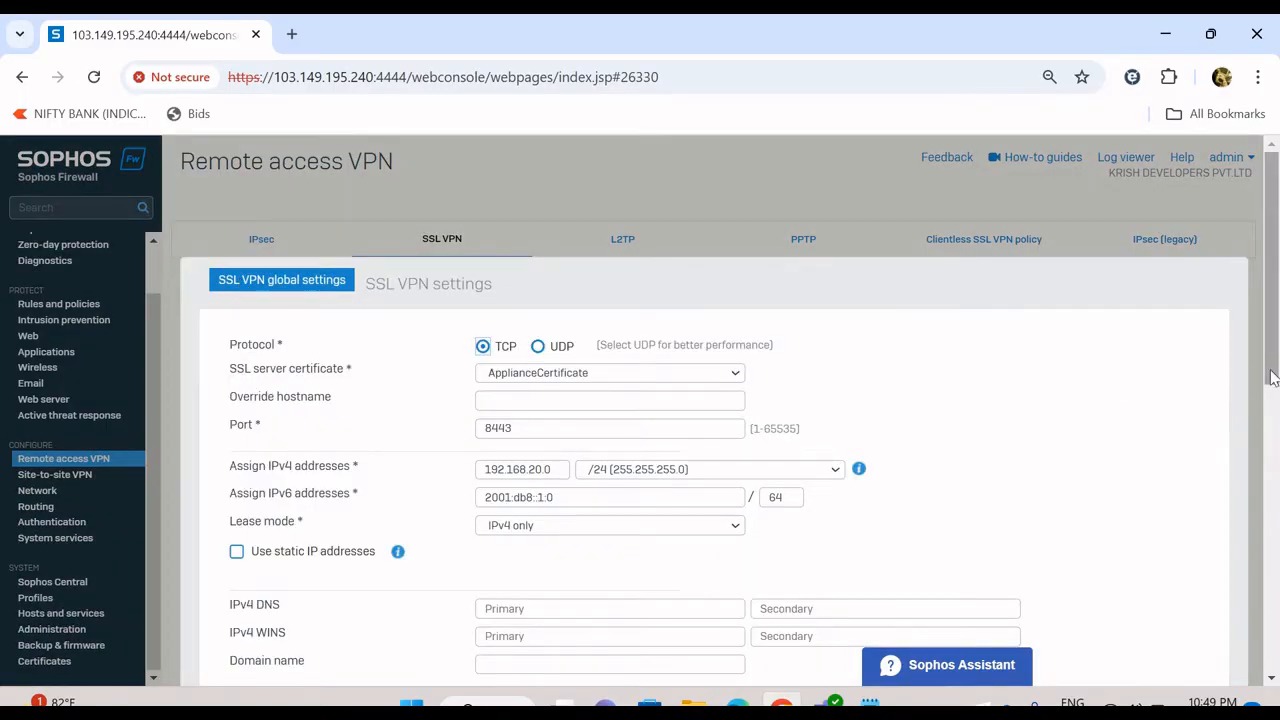
Set the SSL VPN protocol to UDP and keep ApplianceCertificate as the SSL server certificate
left_click_drag(1270, 378, 1273, 415)
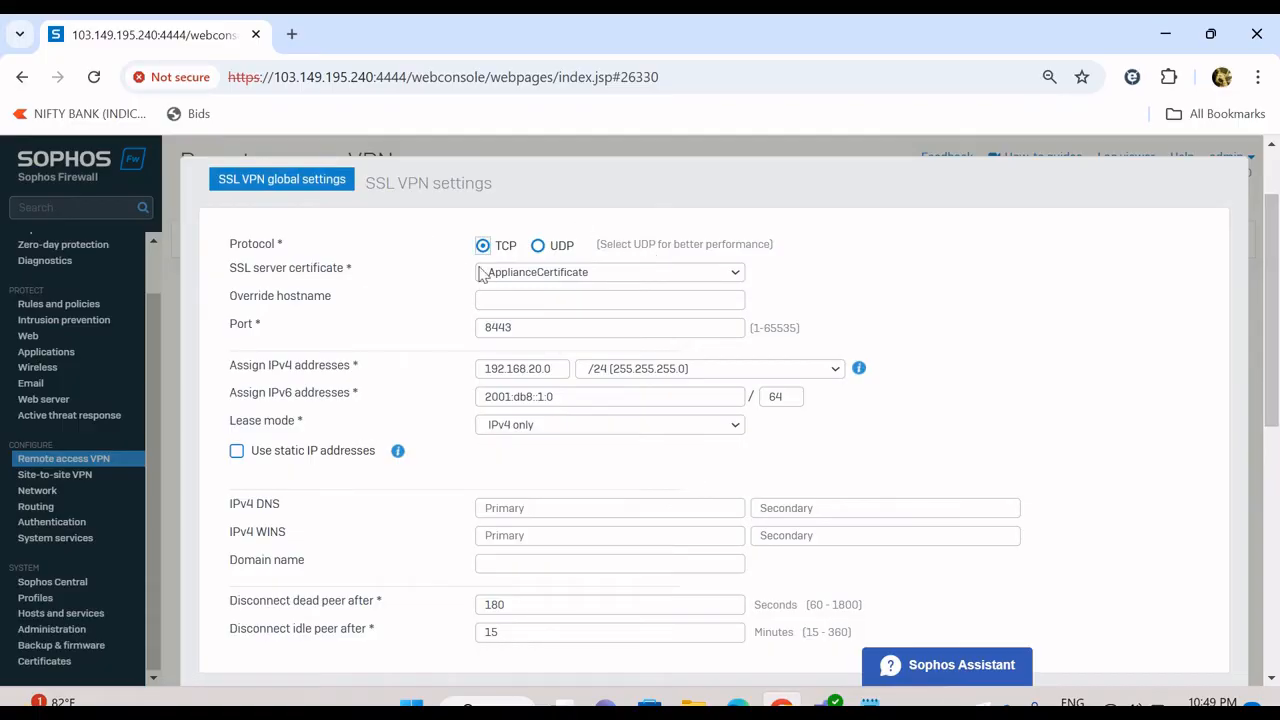
left_click_drag(600, 245, 785, 256)
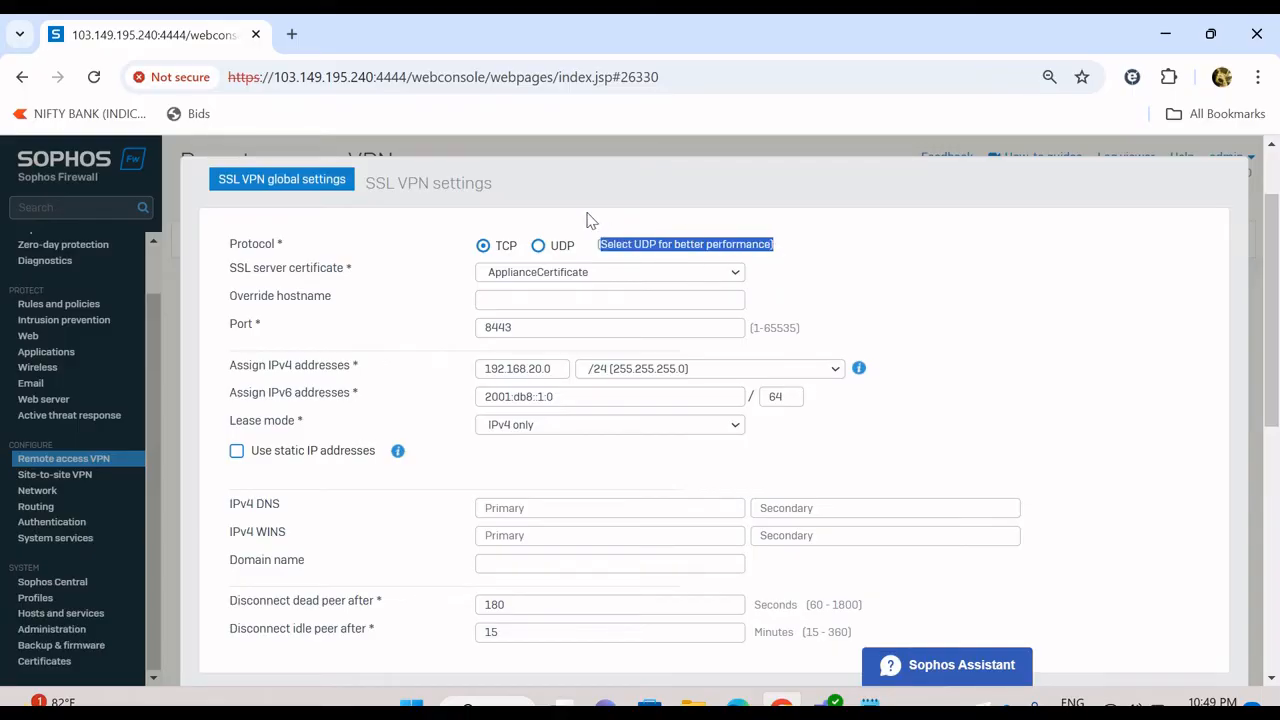
left_click(538, 247)
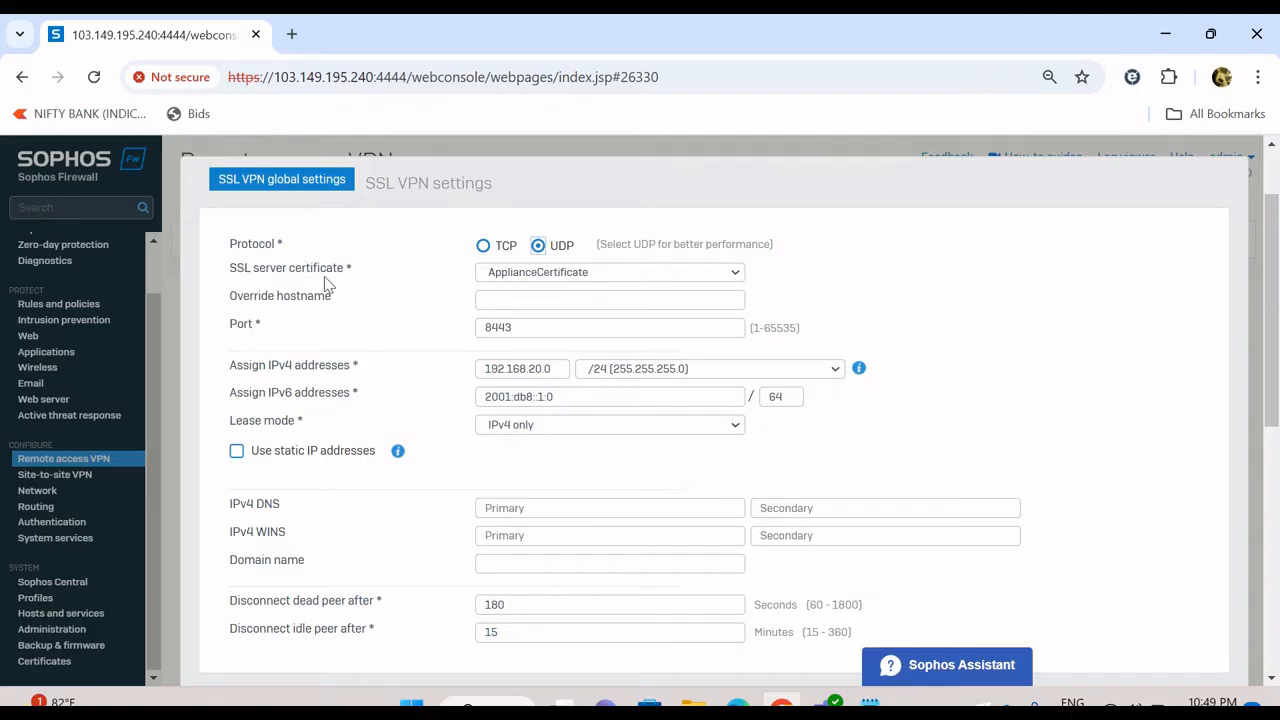
left_click(632, 276)
left_click(633, 276)
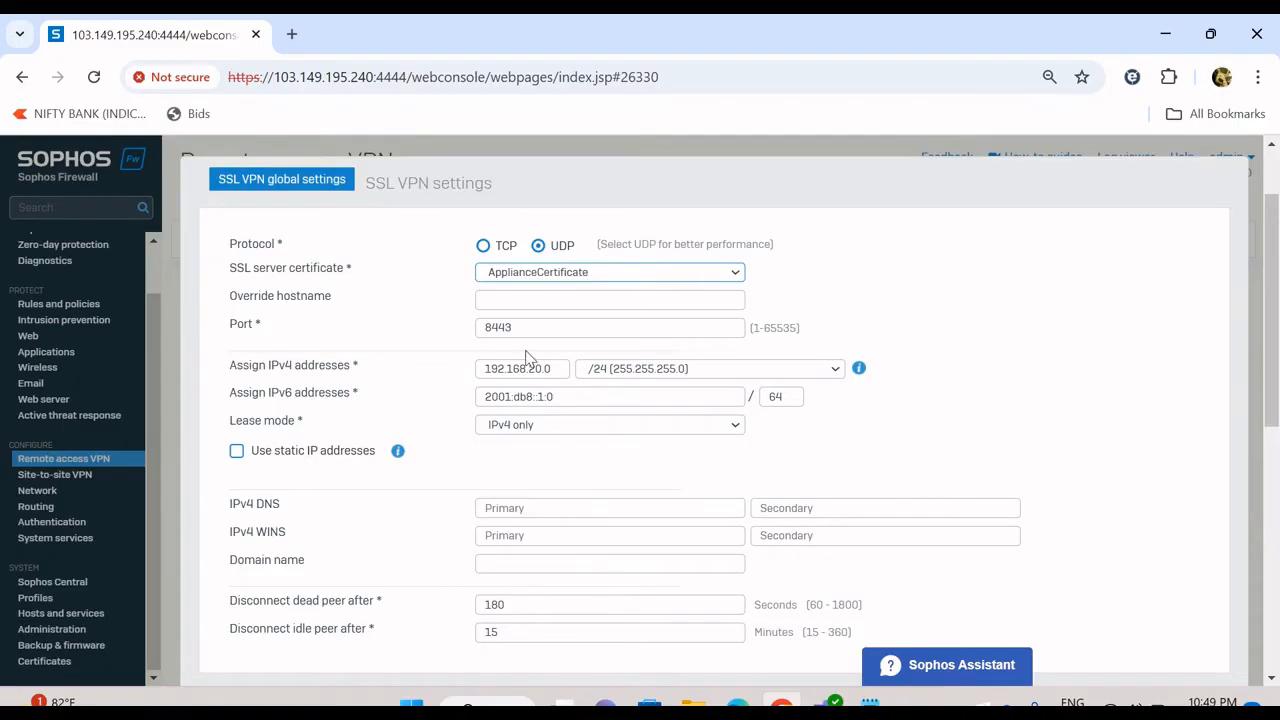
Set the assigned IPv4 addresses for VPN clients to 192.168.50.0 with subnet mask /24 (255.255.255.0)
left_click_drag(560, 368, 466, 369)
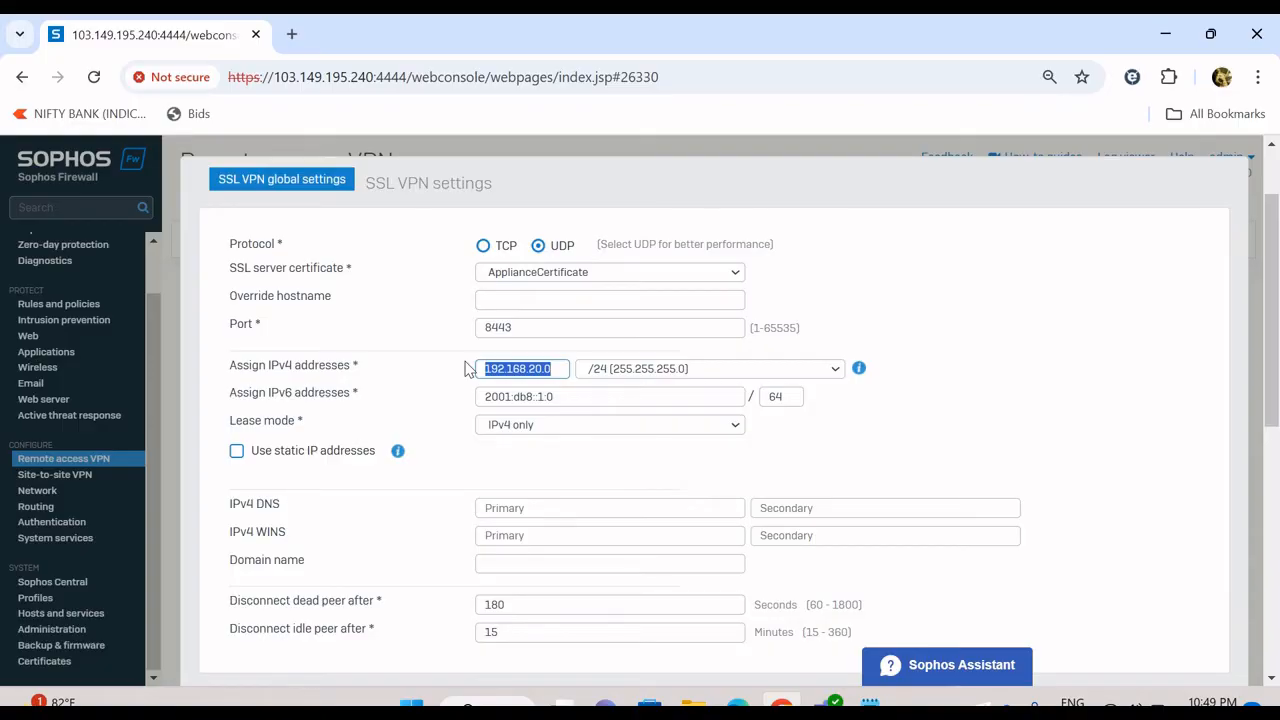
left_click(563, 371)
key("BackSpace")
key("BackSpace")
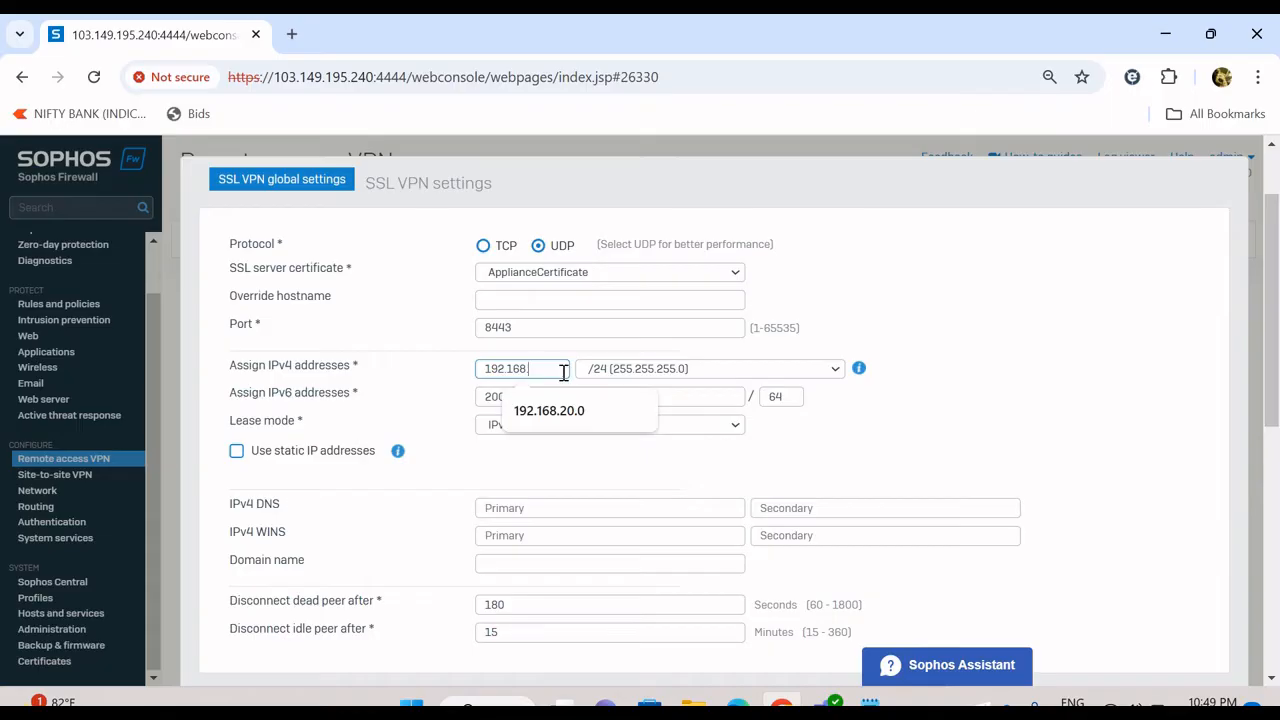
type("50.0")
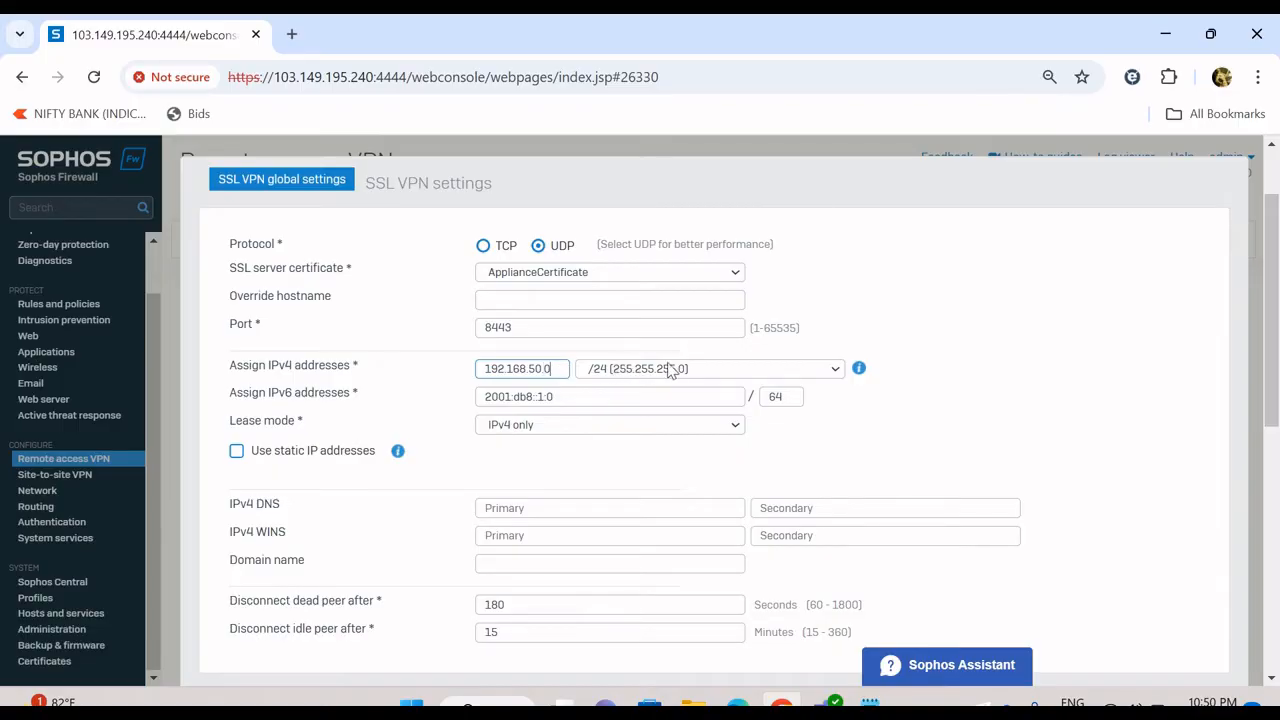
left_click(697, 369)
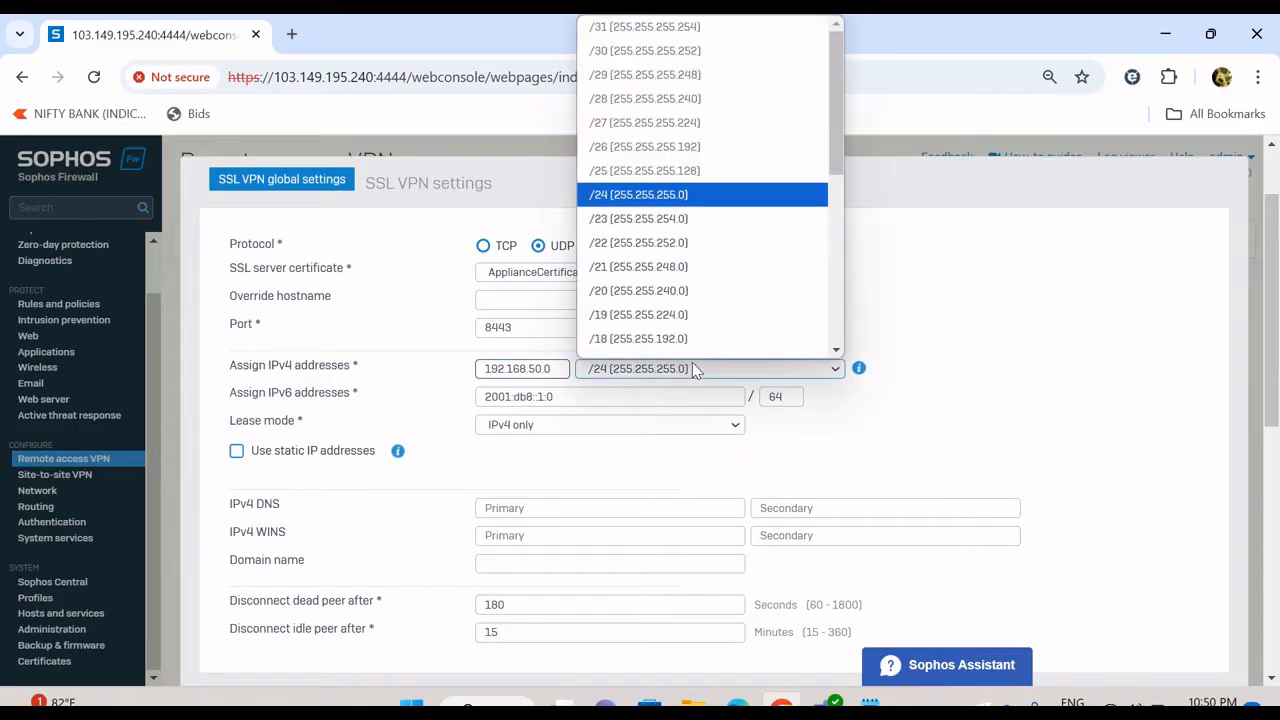
left_click(676, 196)
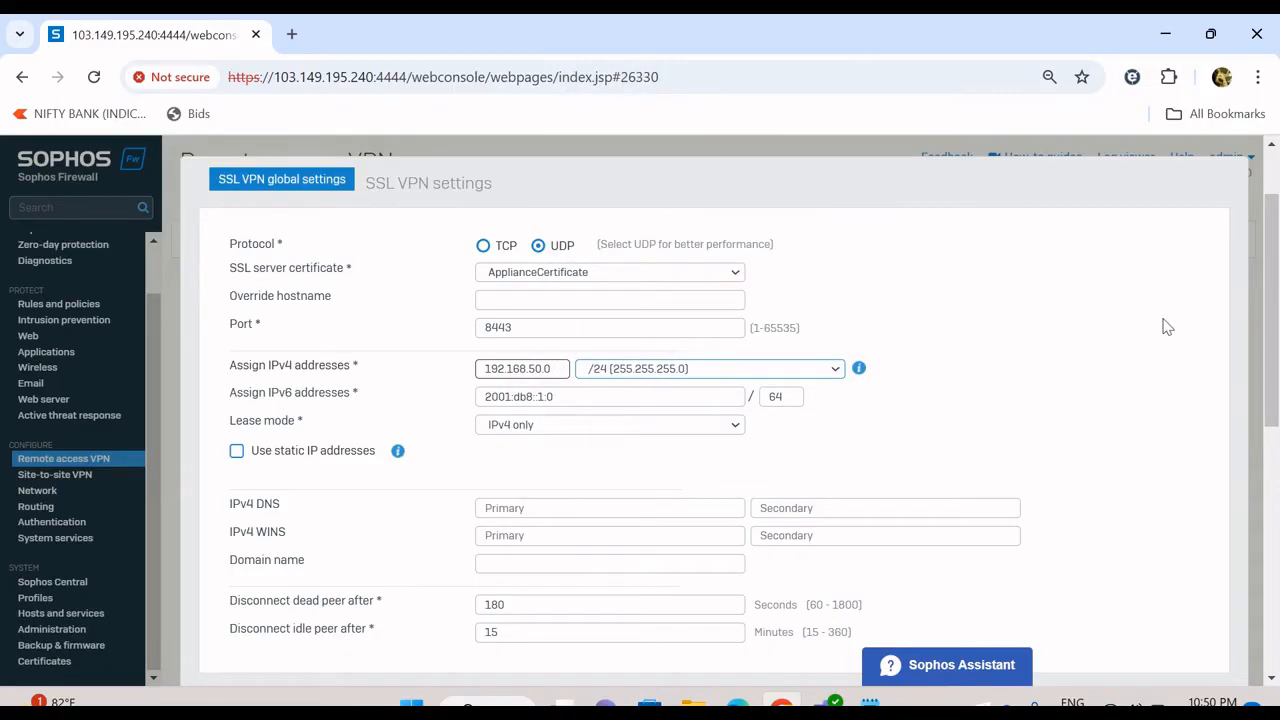
Set the IPv4 DNS servers to 8.8.8.8 as primary and 4.2.2.2 as secondary
scroll(1275, 372, "down", 1)
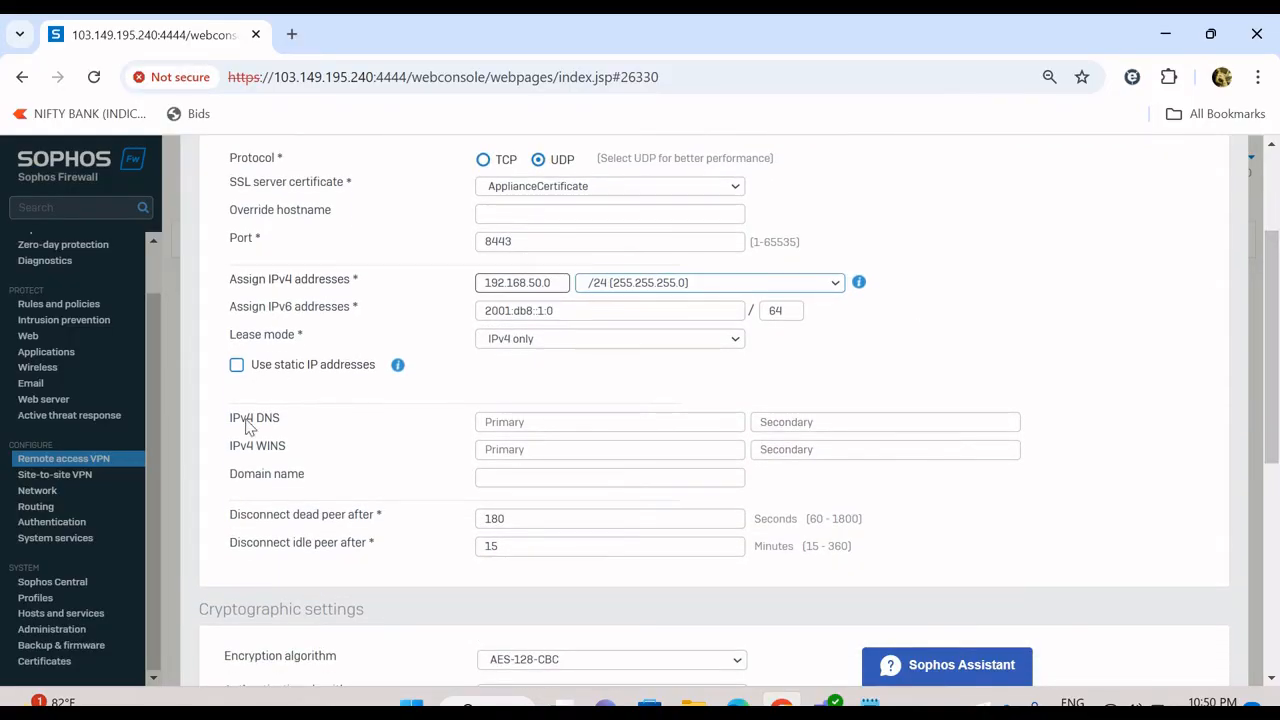
left_click(546, 428)
left_click(634, 469)
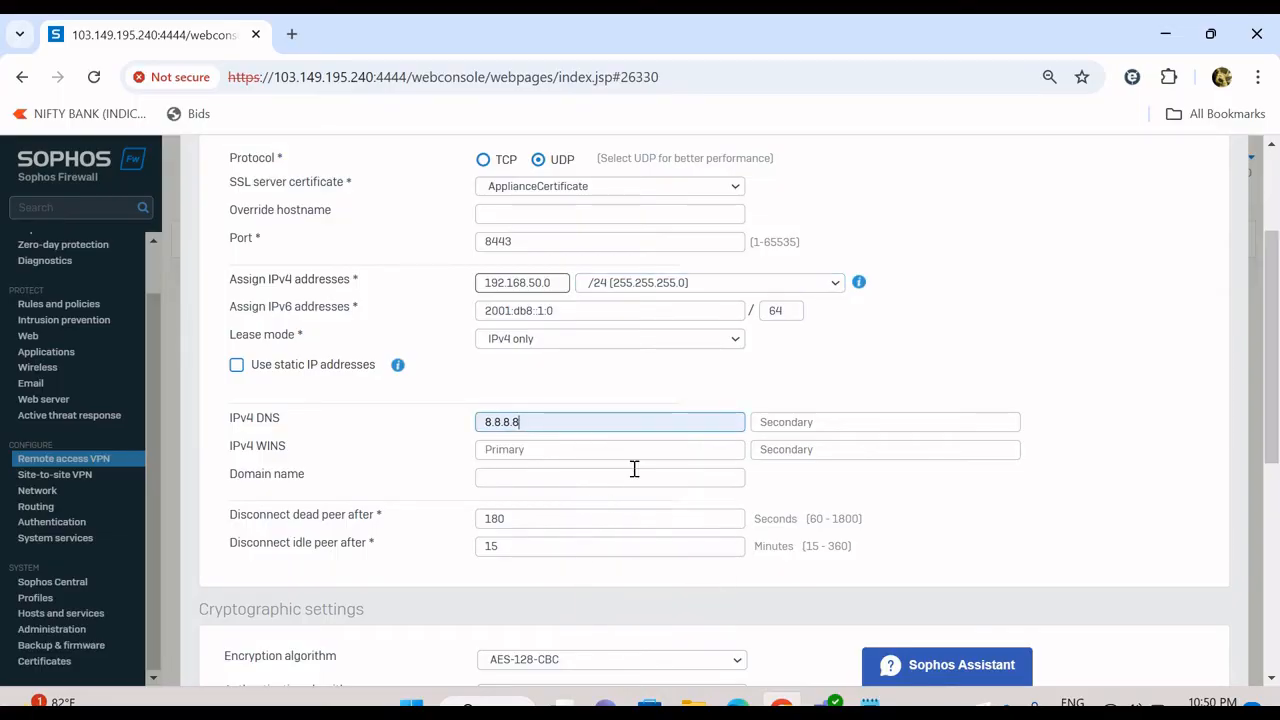
left_click(800, 421)
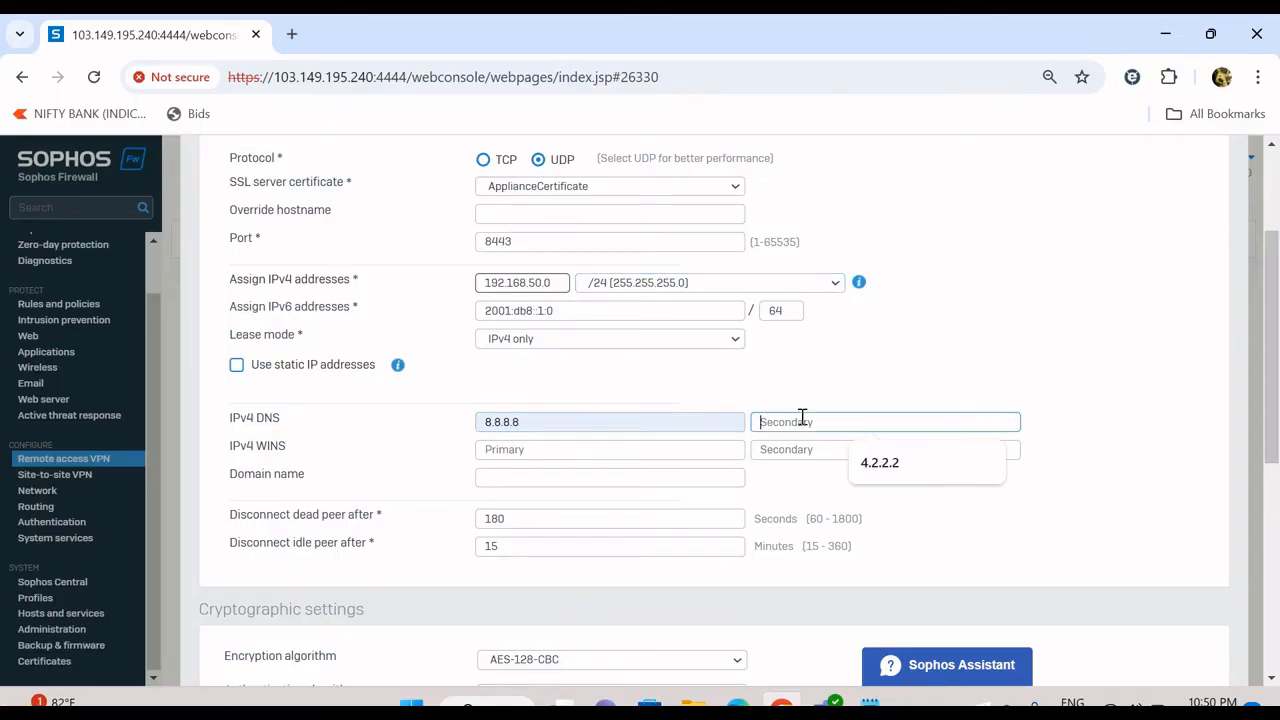
left_click(895, 479)
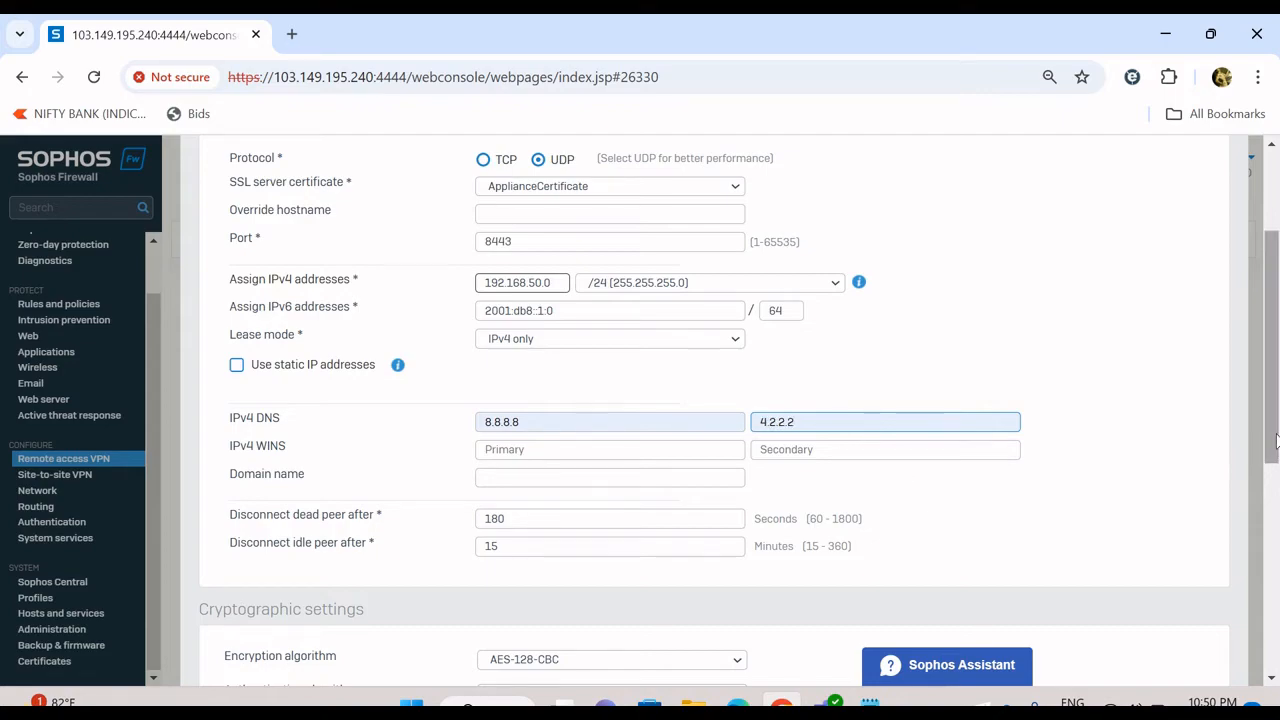
Apply the SSL VPN global settings and confirm the update
left_click_drag(1257, 450, 1264, 582)
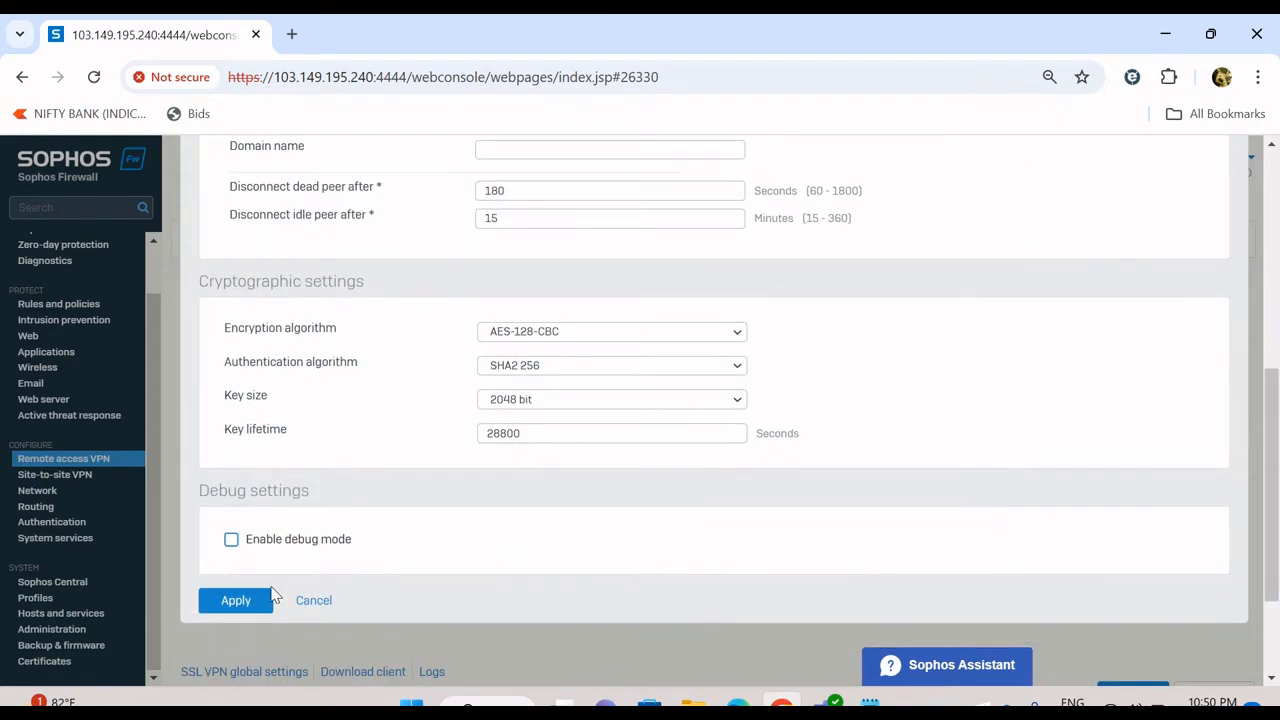
left_click(234, 607)
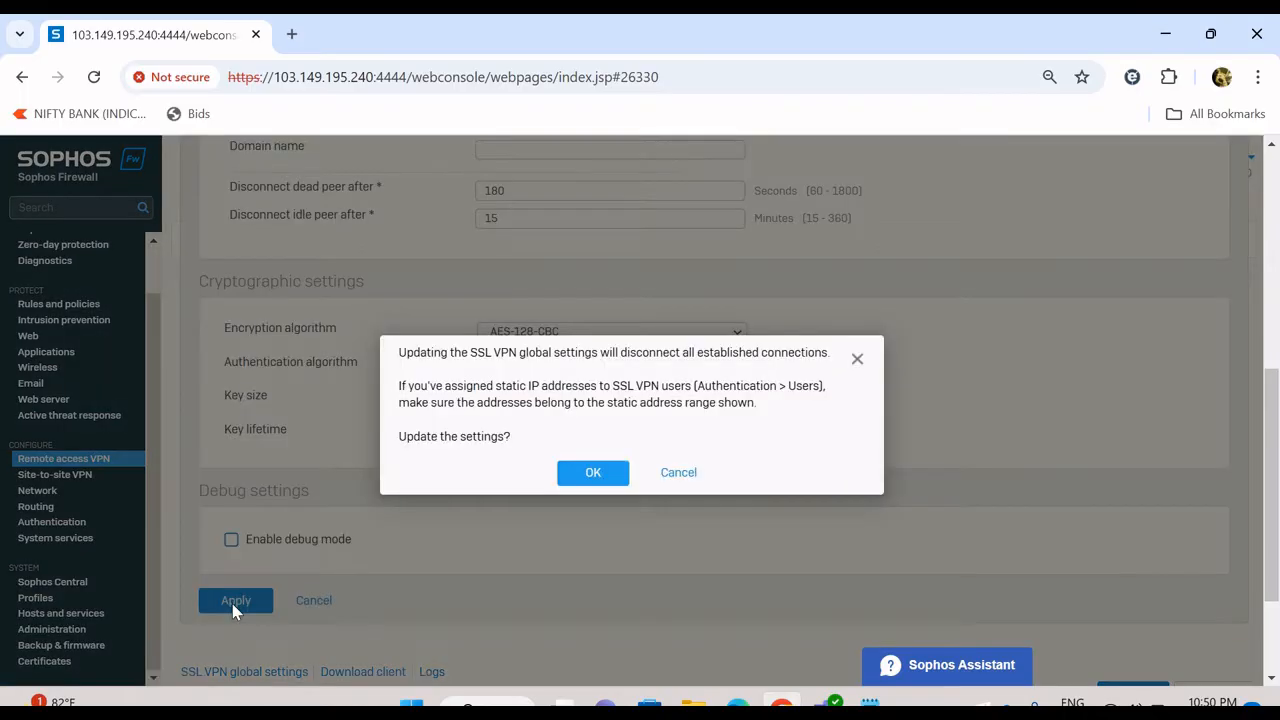
left_click(586, 476)
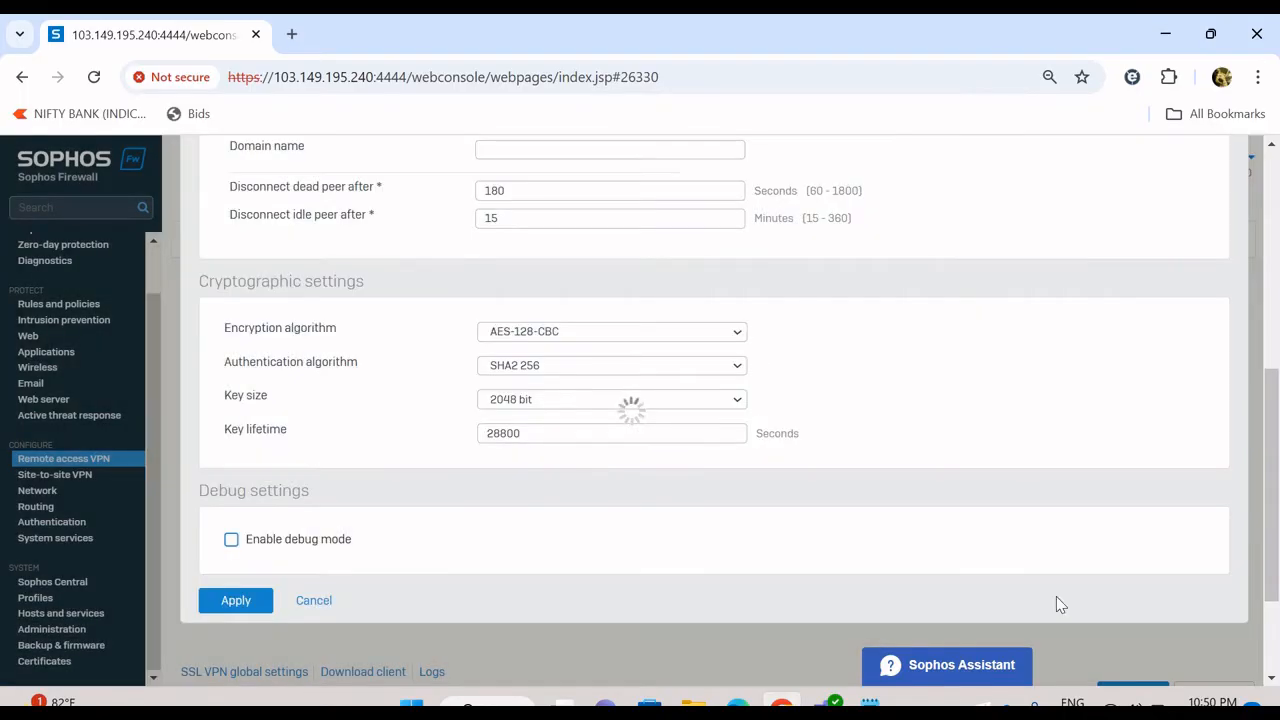
scroll(1058, 600, "up", 2)
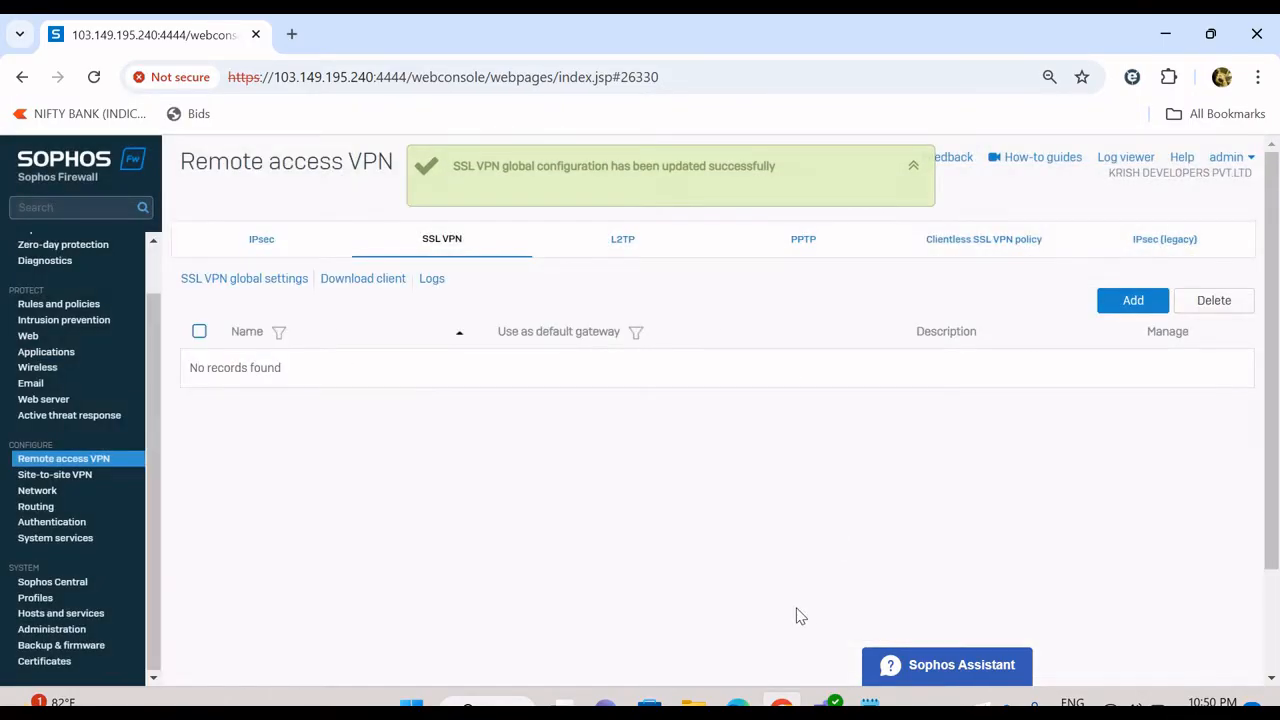
Check the Create SSL VPN Policy item in the Notepad checklist and return to the firewall console in the browser
left_click(870, 702)
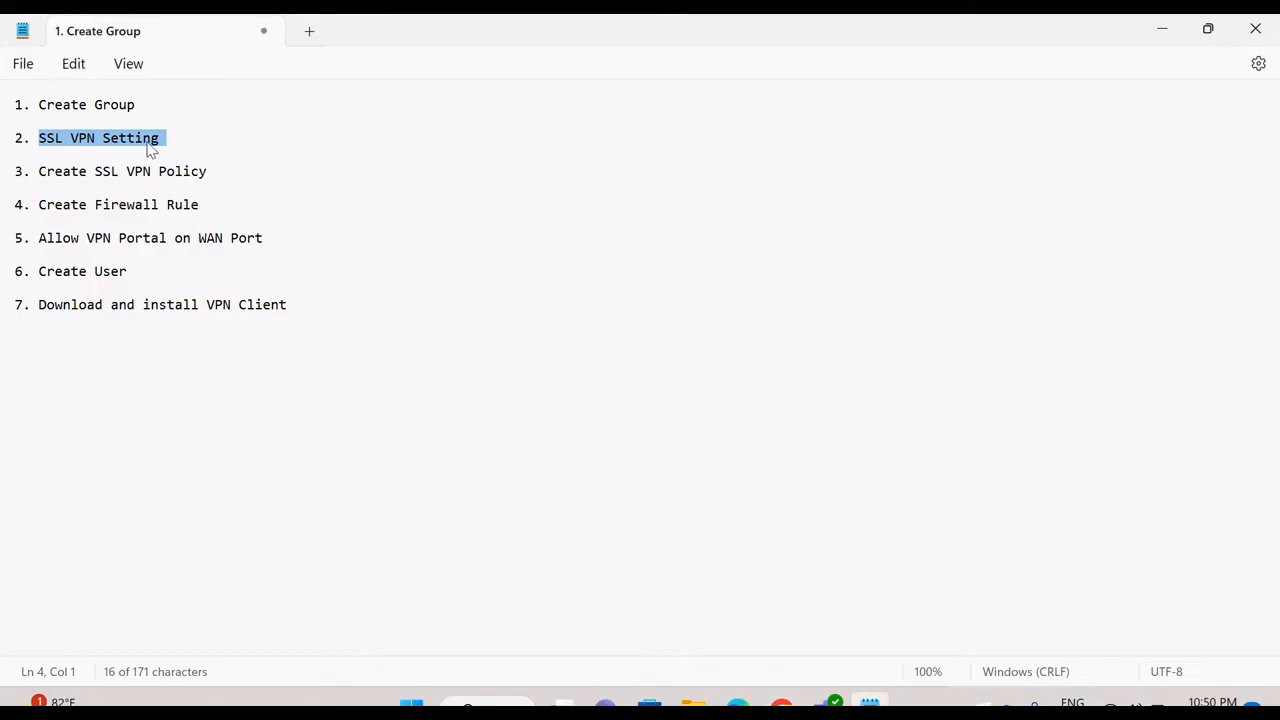
left_click(178, 138)
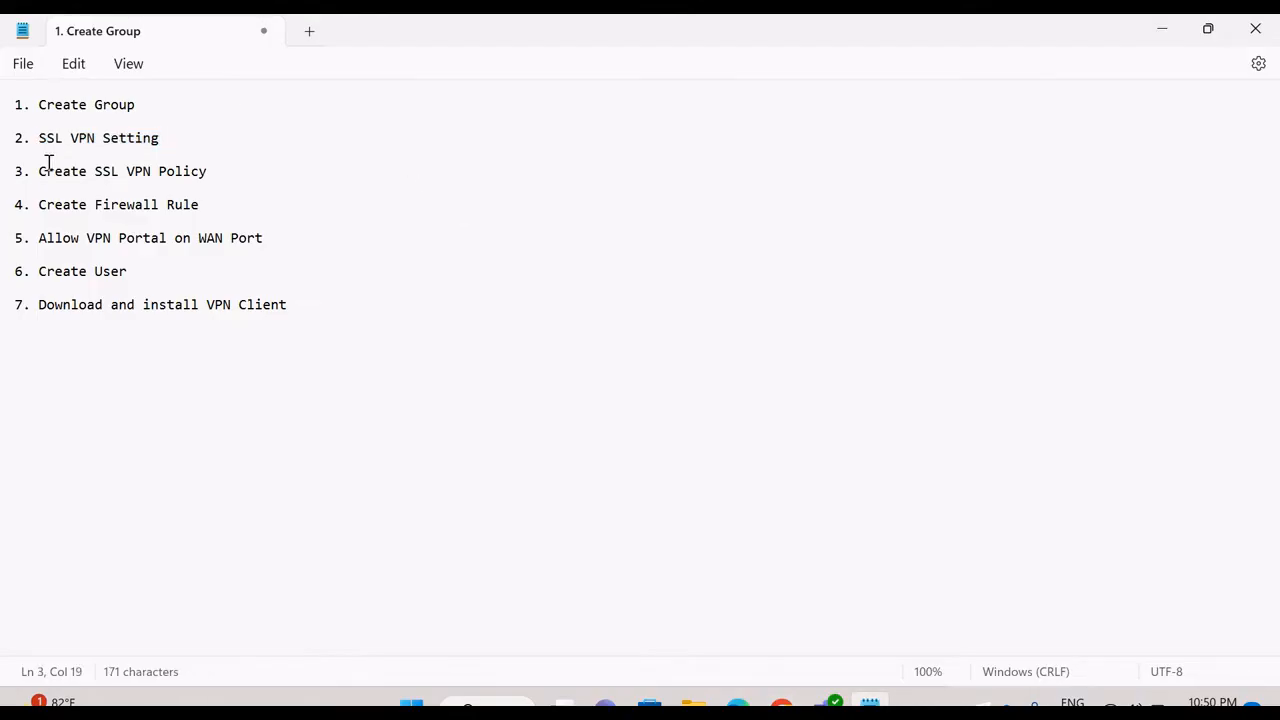
left_click_drag(38, 172, 223, 190)
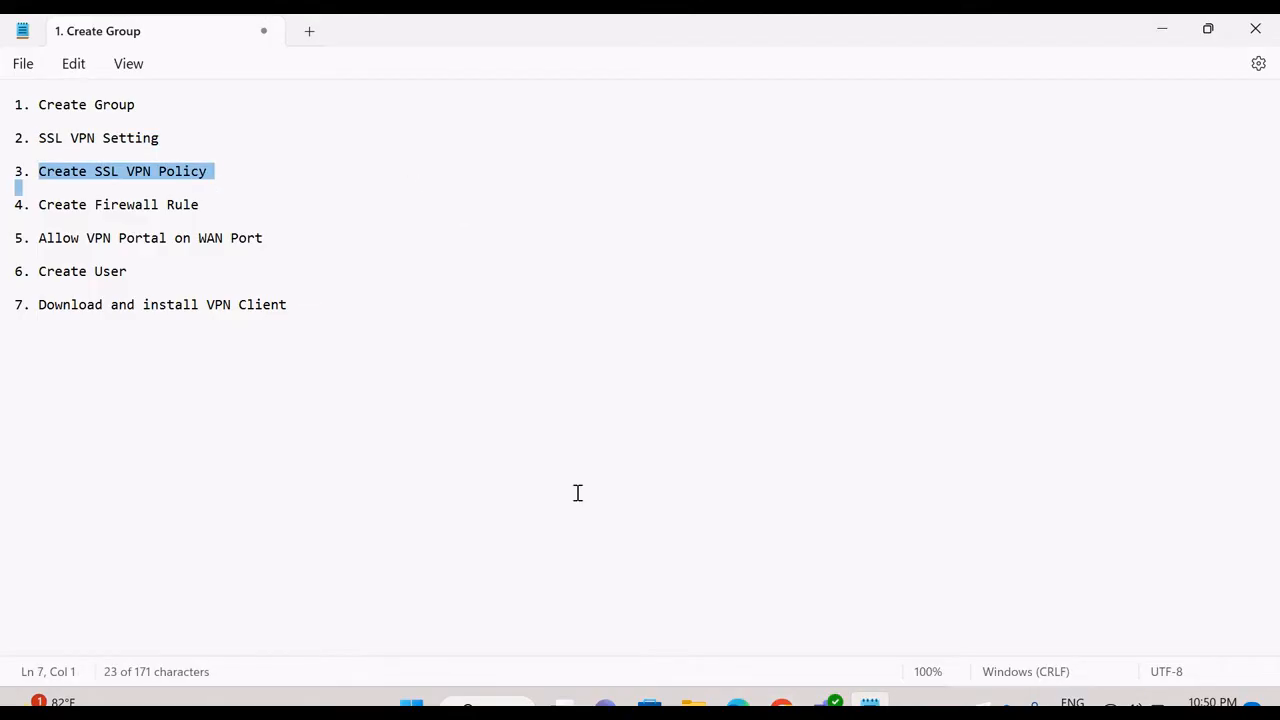
mouse_move(782, 702)
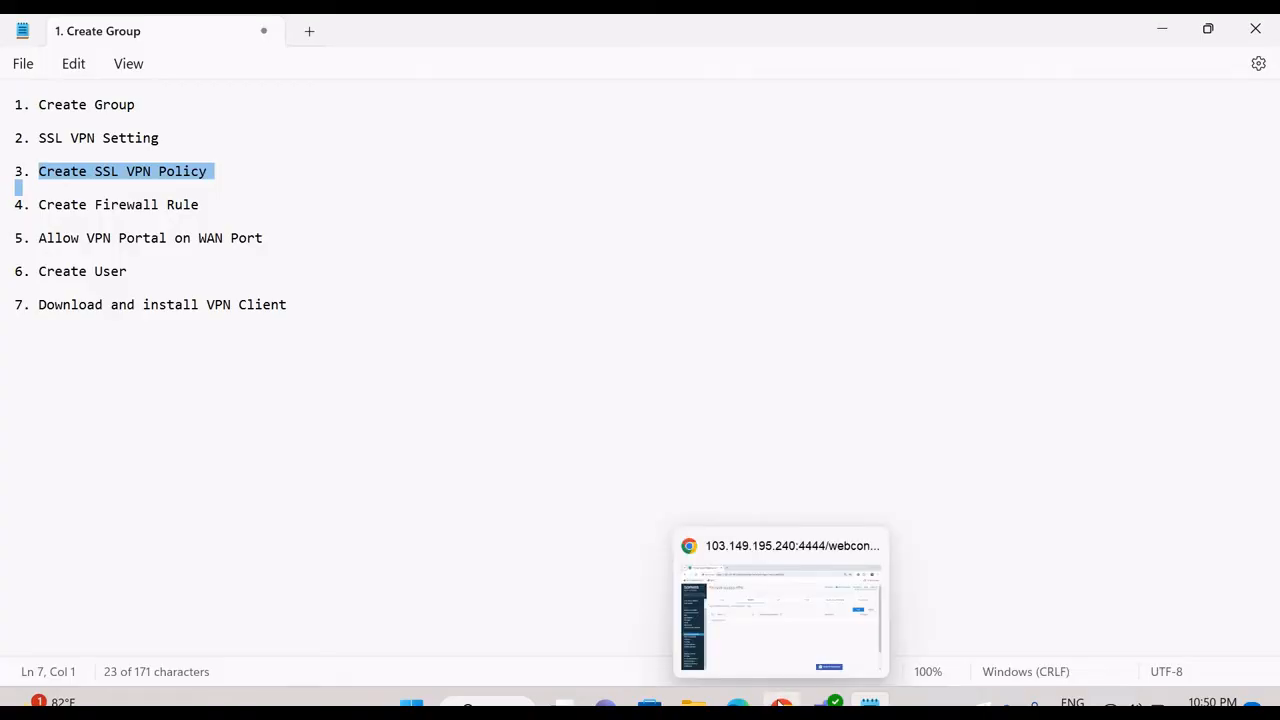
left_click(757, 665)
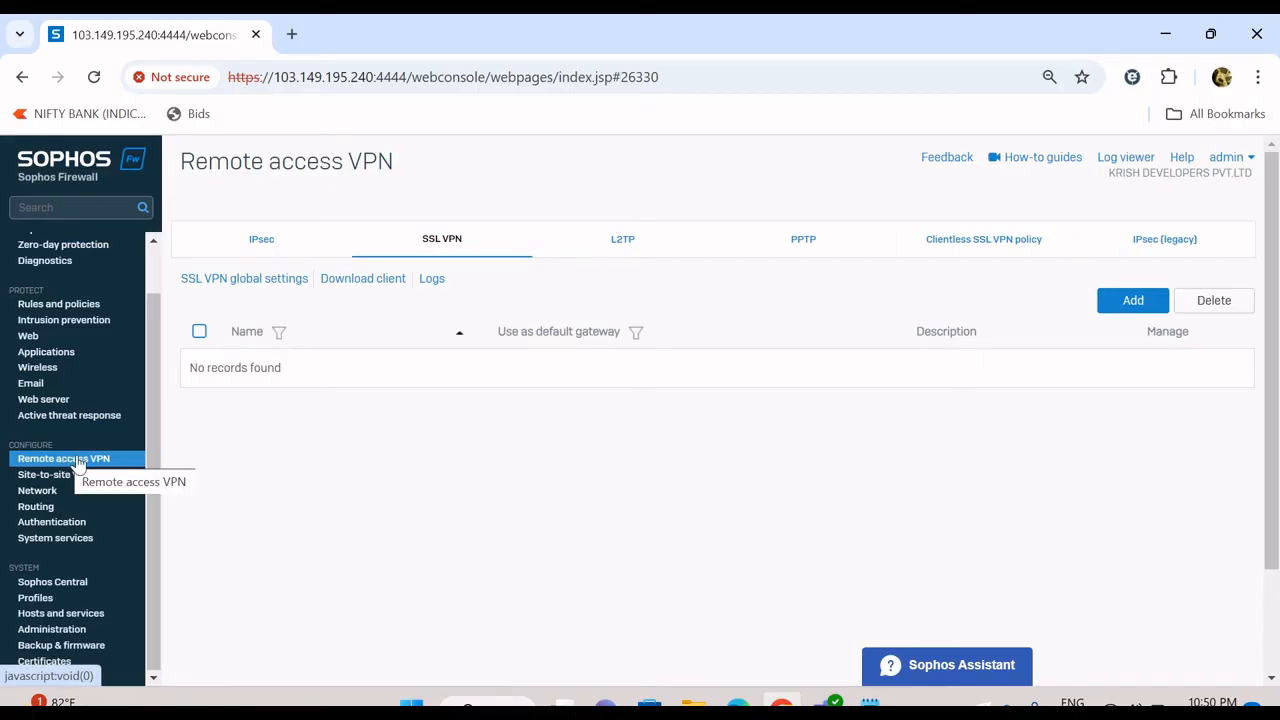
Add a new remote access SSL VPN policy and choose to configure it manually instead of using the guided setup
left_click(430, 242)
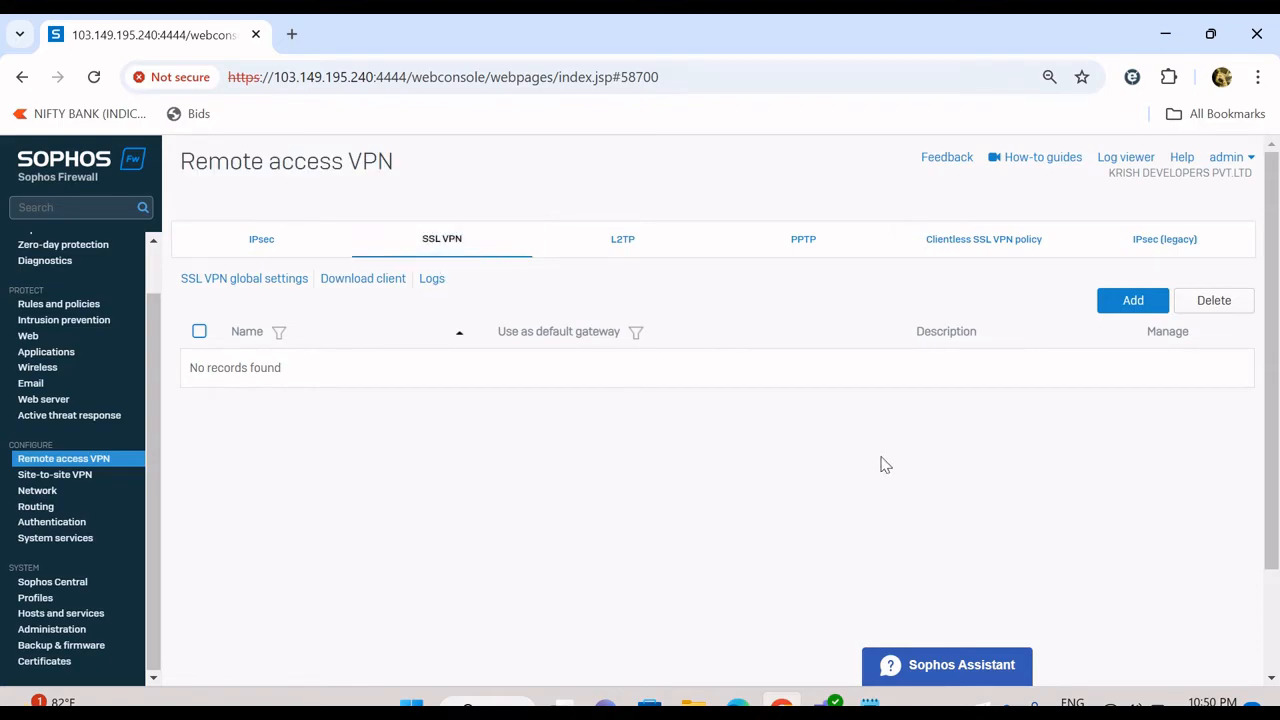
left_click(1130, 301)
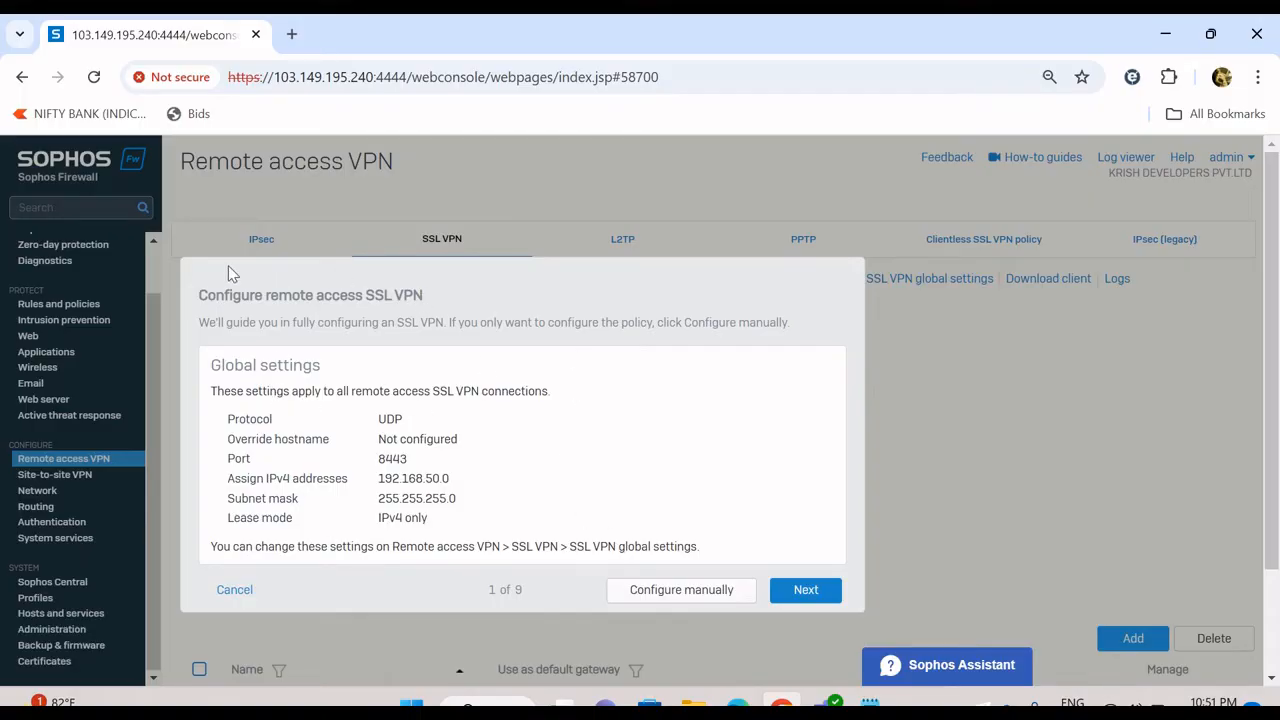
left_click(666, 591)
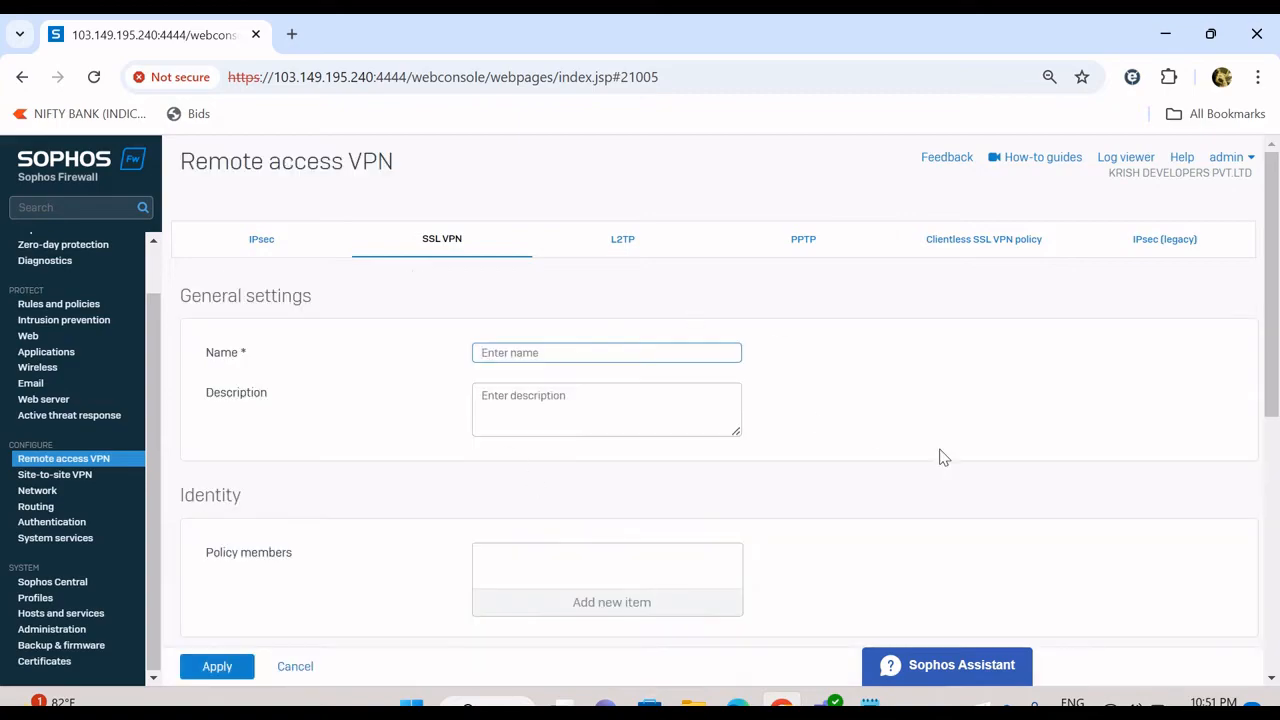
Name the new SSL VPN policy IT TEAM in its general settings
mouse_move(1276, 331)
left_mouse_down()
mouse_move(1276, 356)
mouse_move(1274, 326)
left_mouse_up()
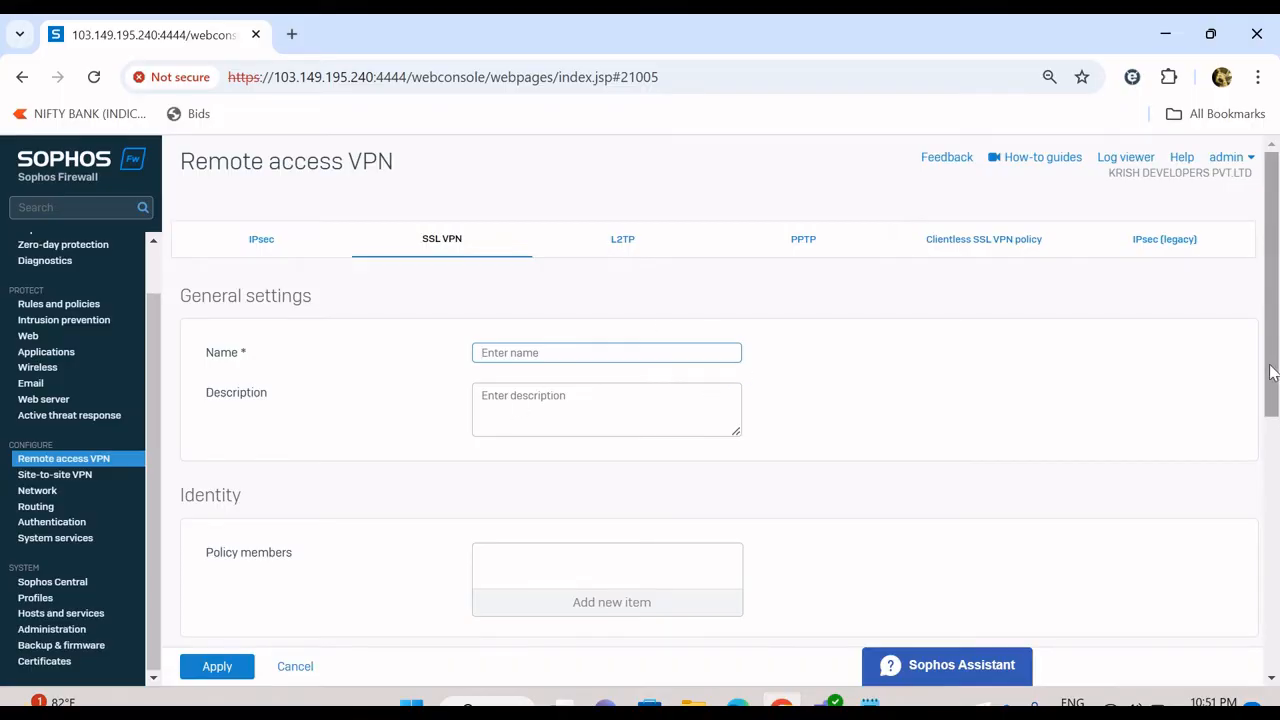
left_click_drag(1269, 371, 1272, 388)
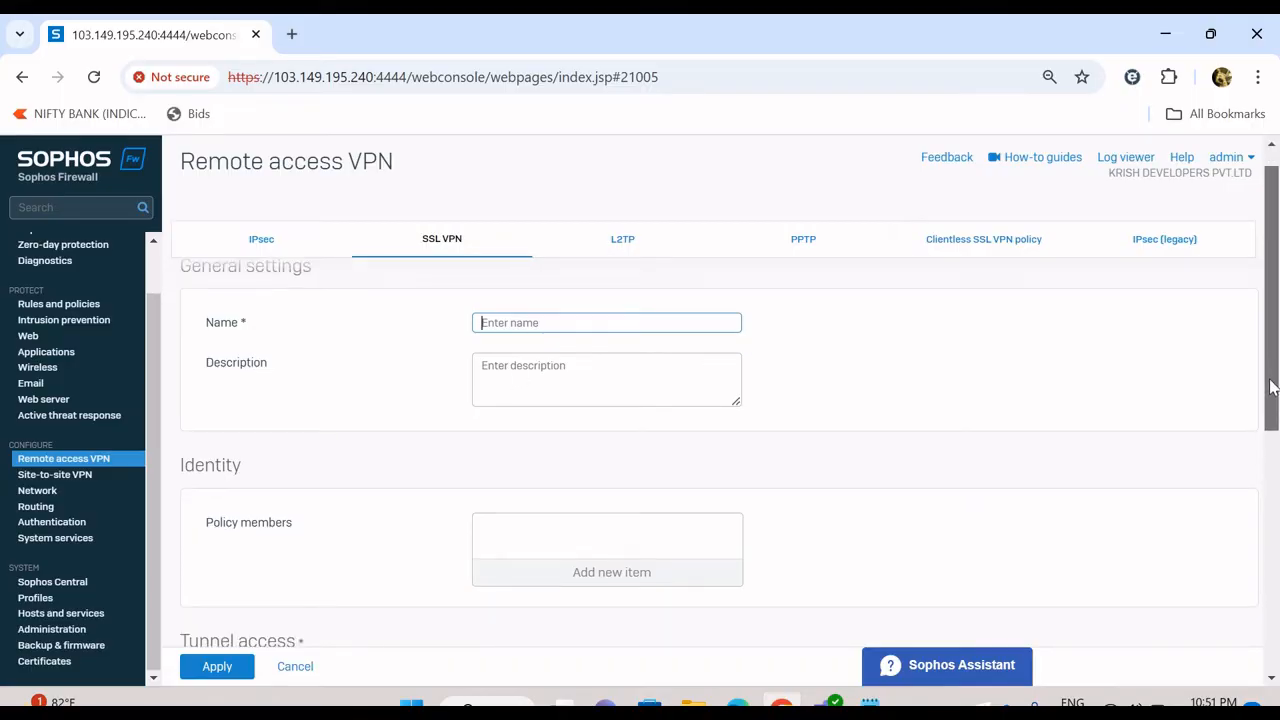
left_click(600, 323)
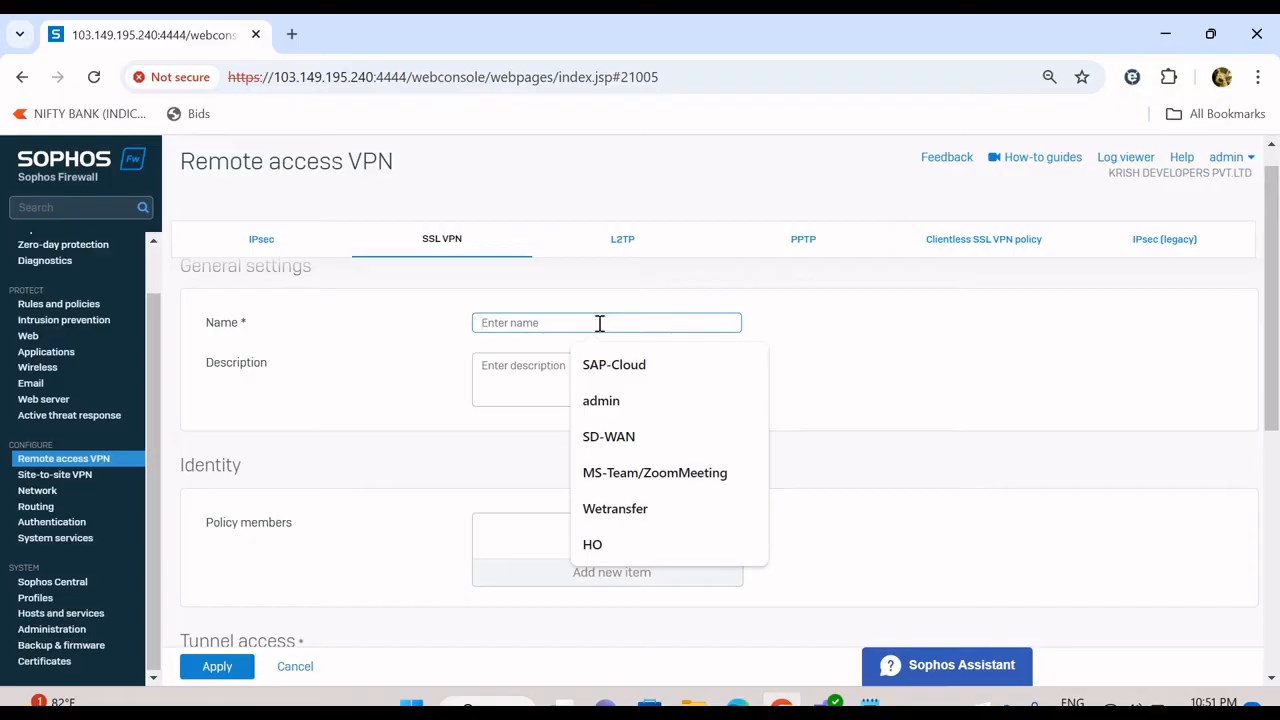
type("SSL")
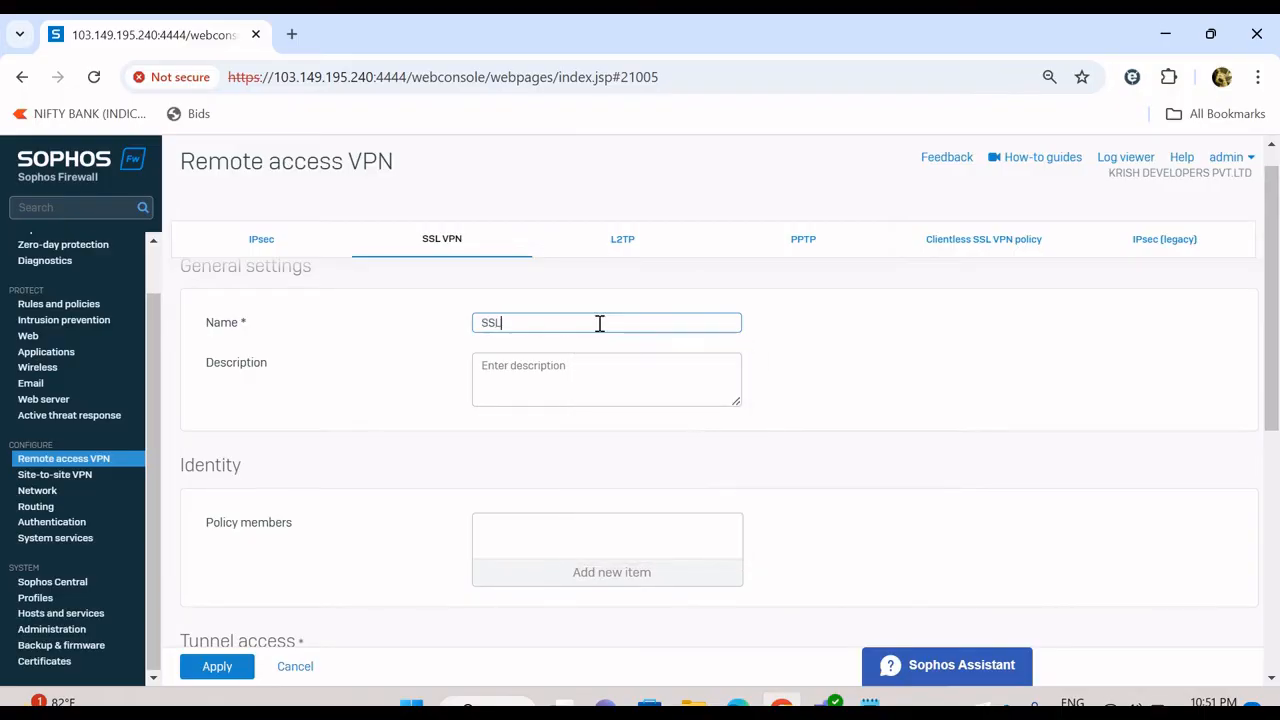
key("BackSpace")
key("BackSpace")
key("BackSpace")
type("IT TEAM")
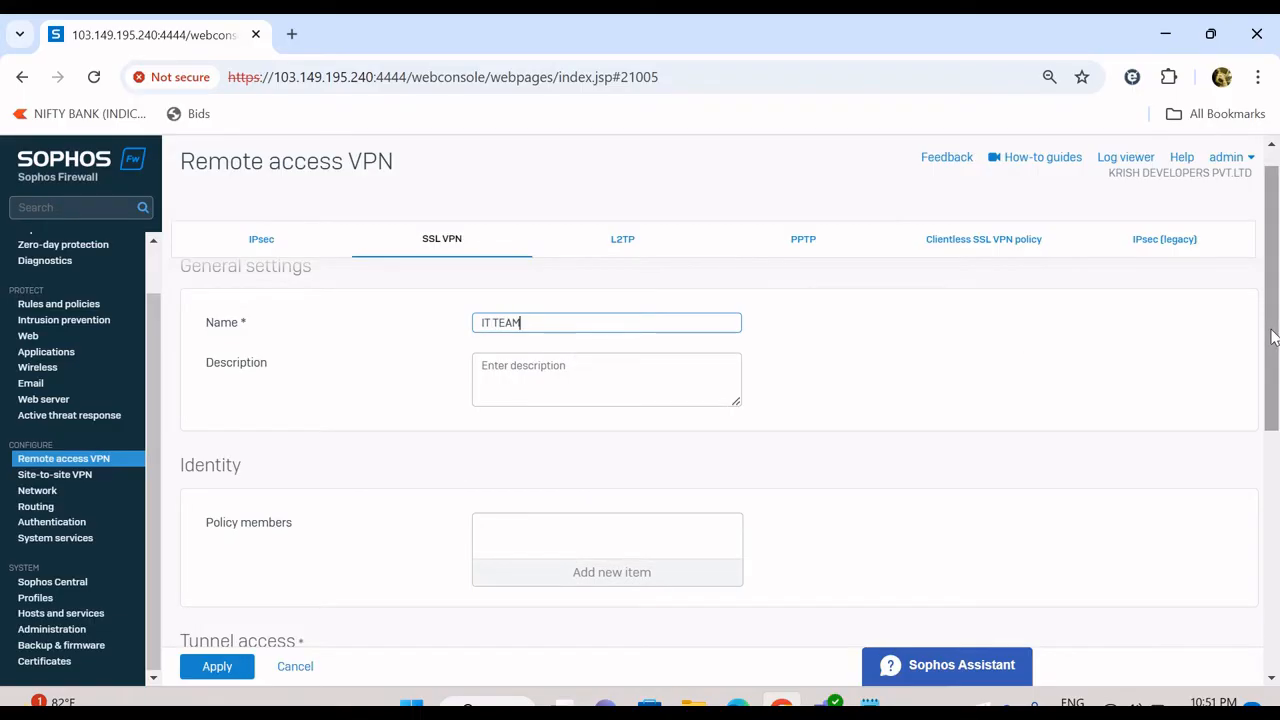
Add the IT Team group to the policy members of the SSL VPN policy
scroll(1272, 337, "down", 1)
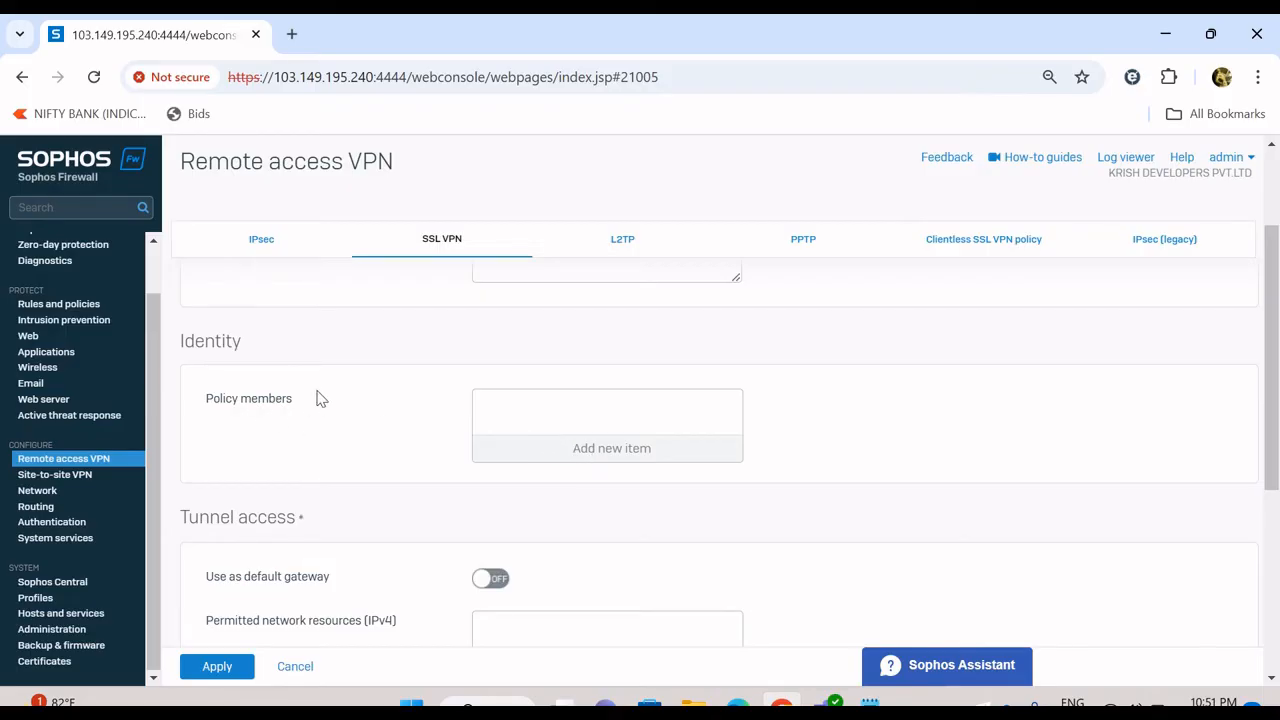
left_click_drag(317, 397, 222, 404)
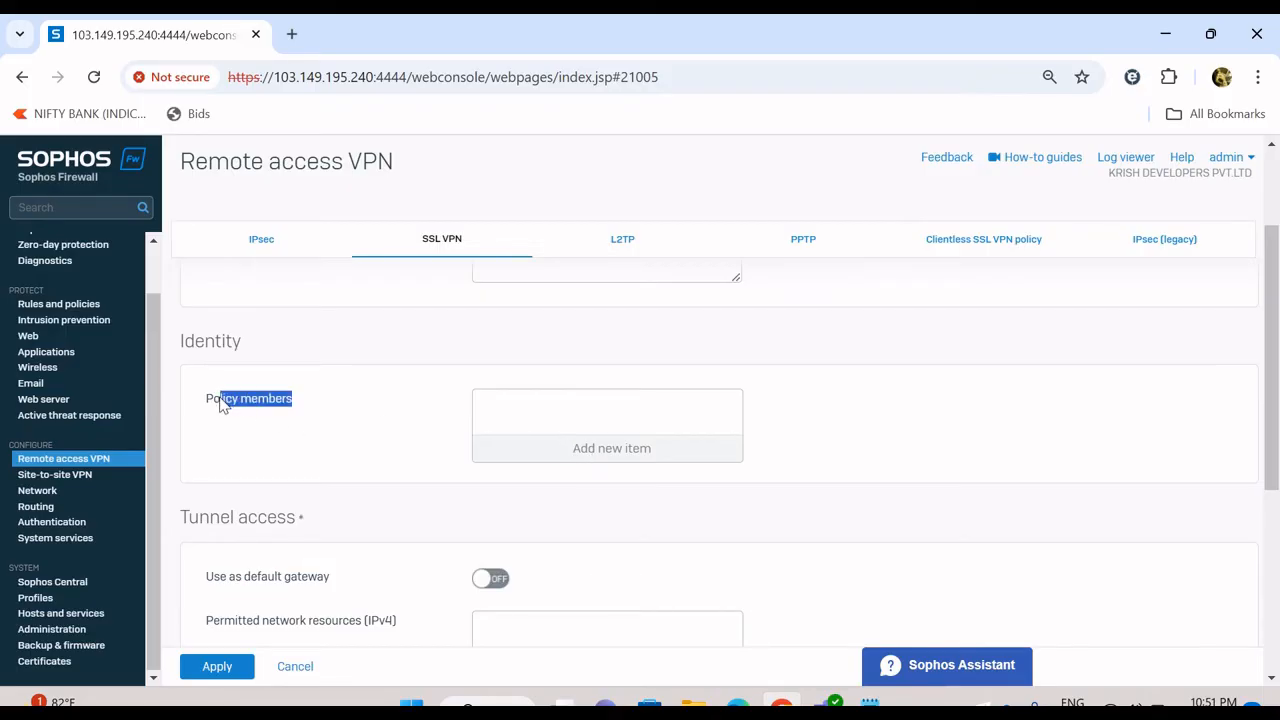
left_click(626, 450)
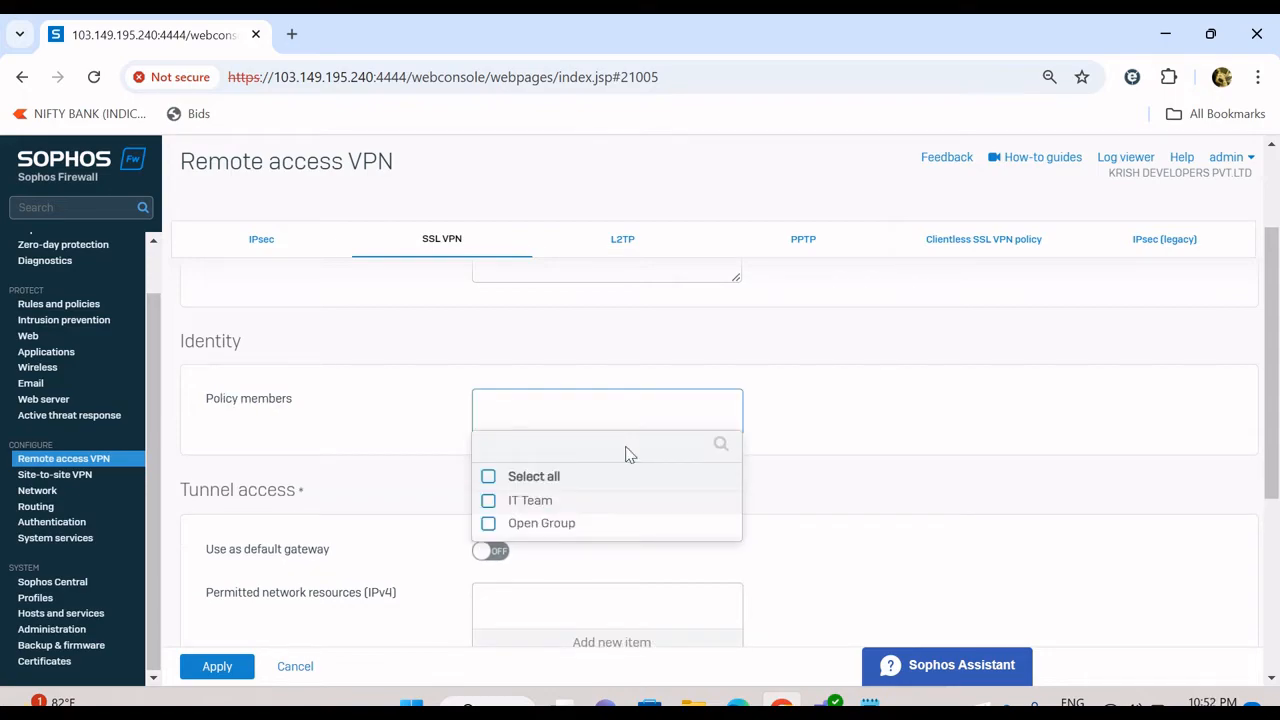
left_click(488, 502)
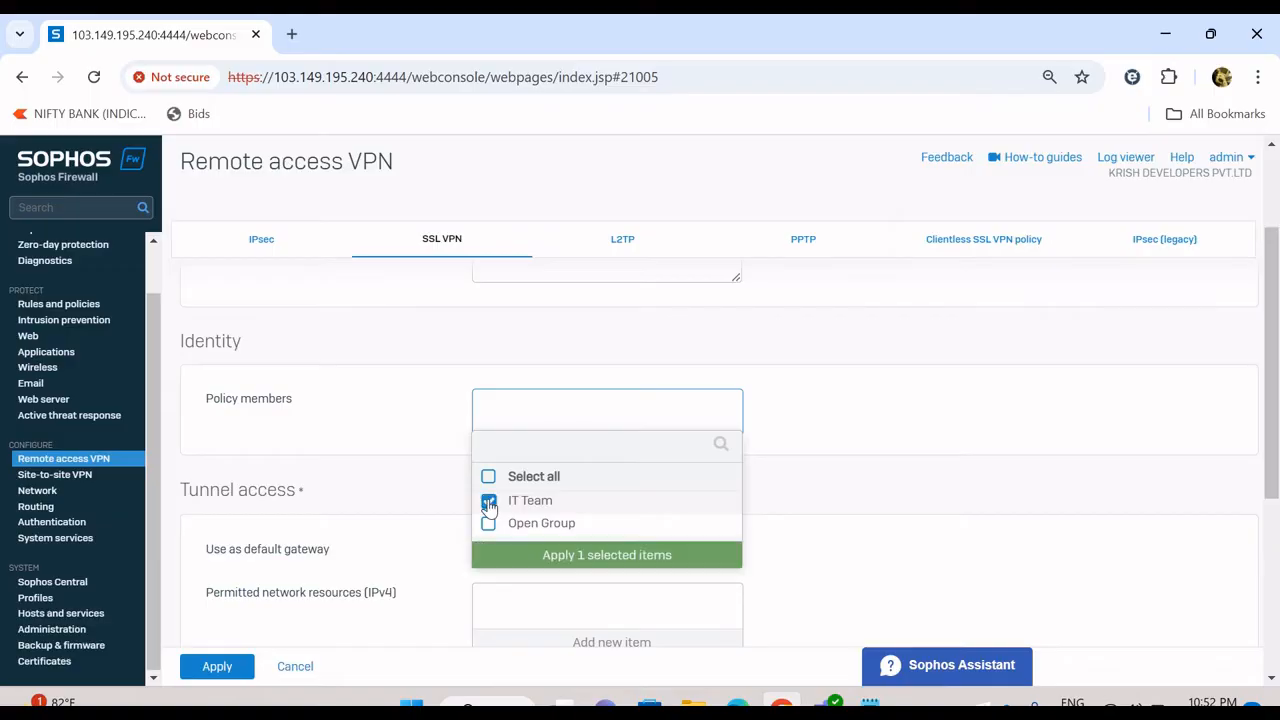
left_click(600, 564)
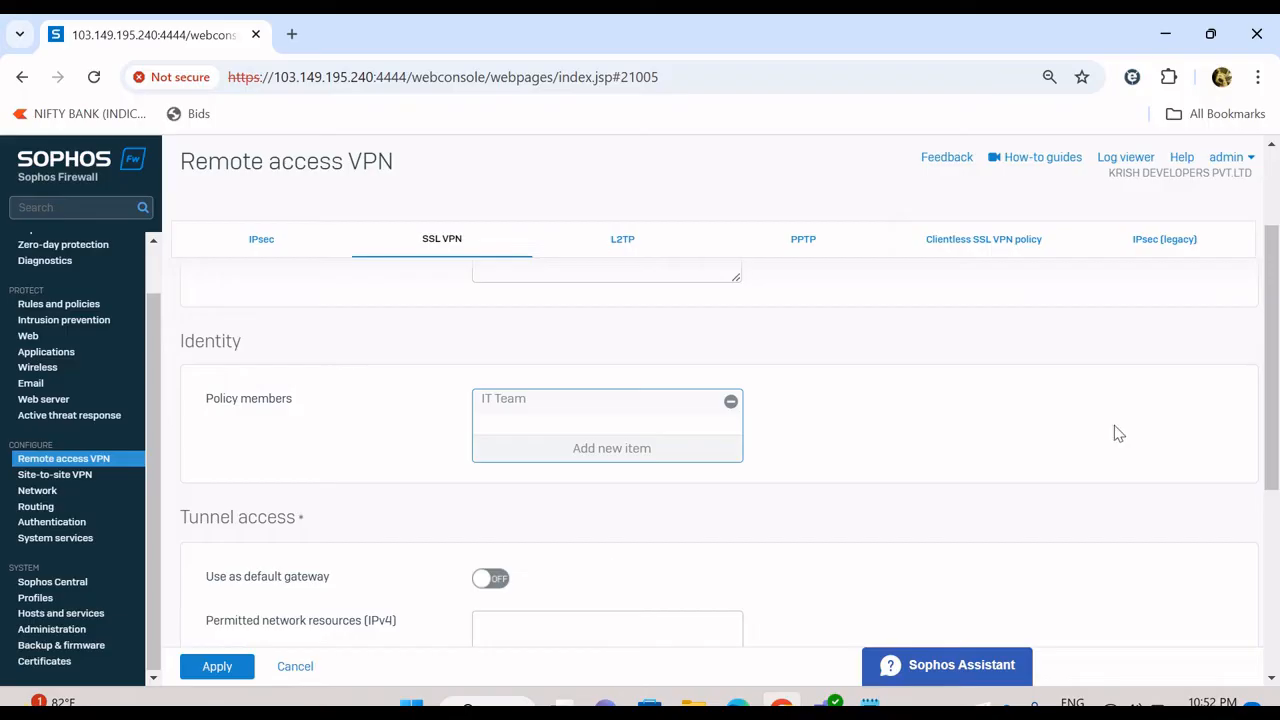
Start a new network host for the permitted IPv4 network resources in the SSL VPN policy's tunnel access
scroll(934, 346, "down", 1)
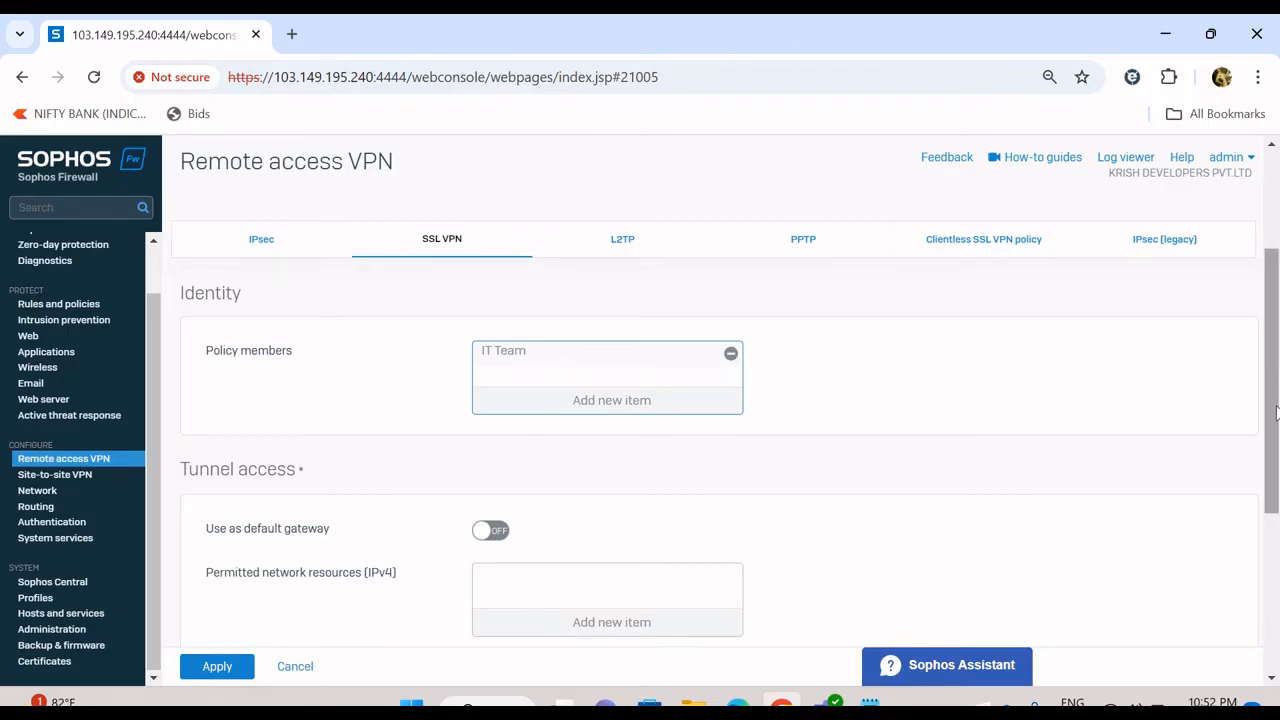
scroll(1276, 413, "down", 2)
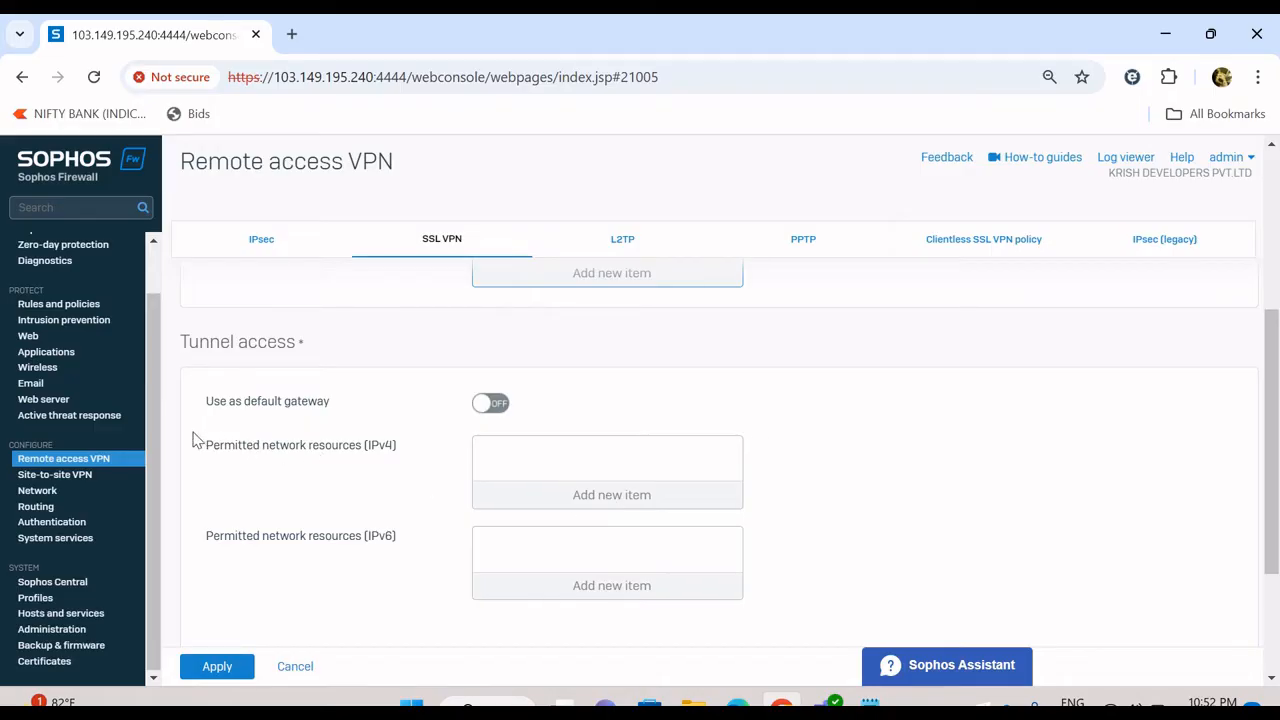
left_click_drag(196, 440, 297, 457)
left_click(325, 458)
triple_click(370, 458)
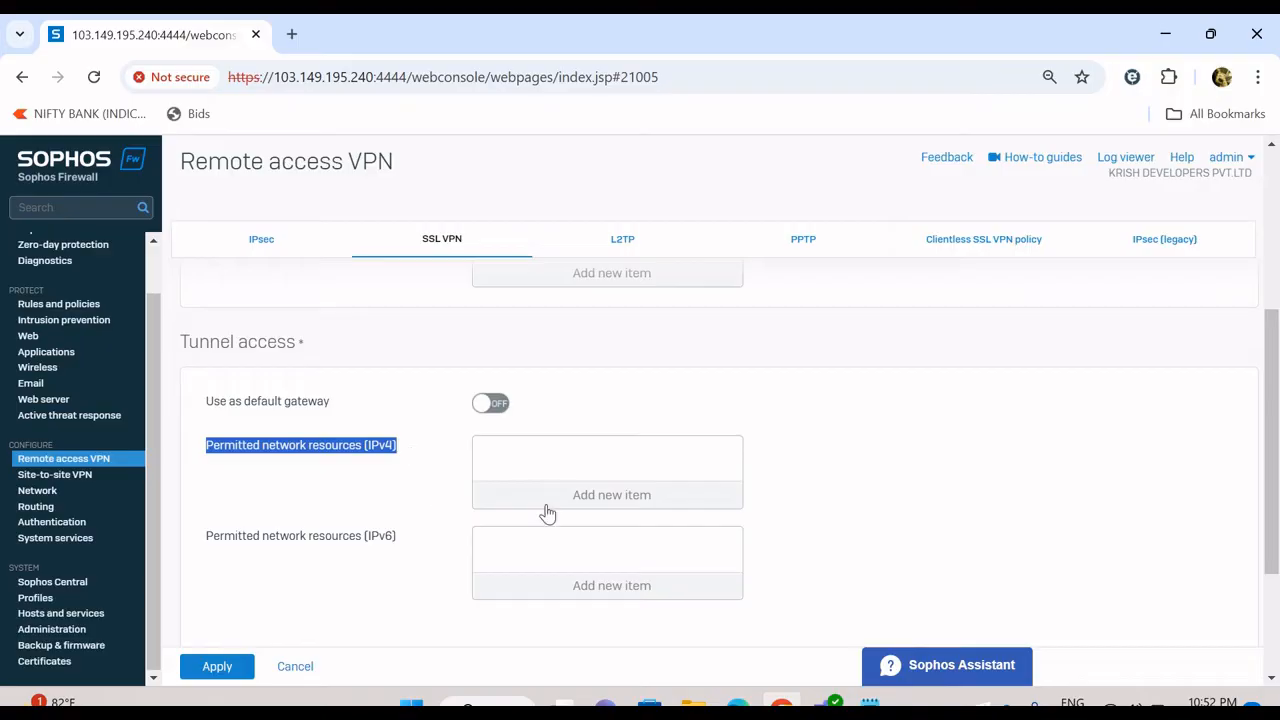
left_click(611, 500)
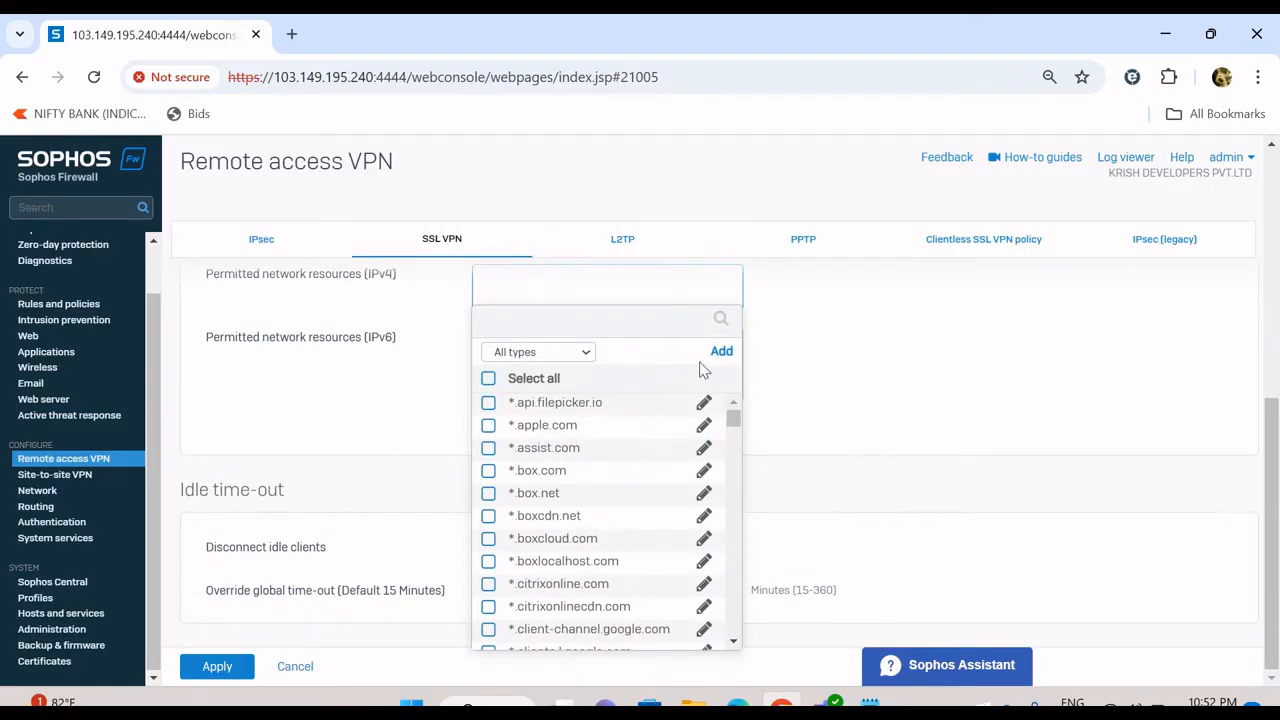
left_click(721, 353)
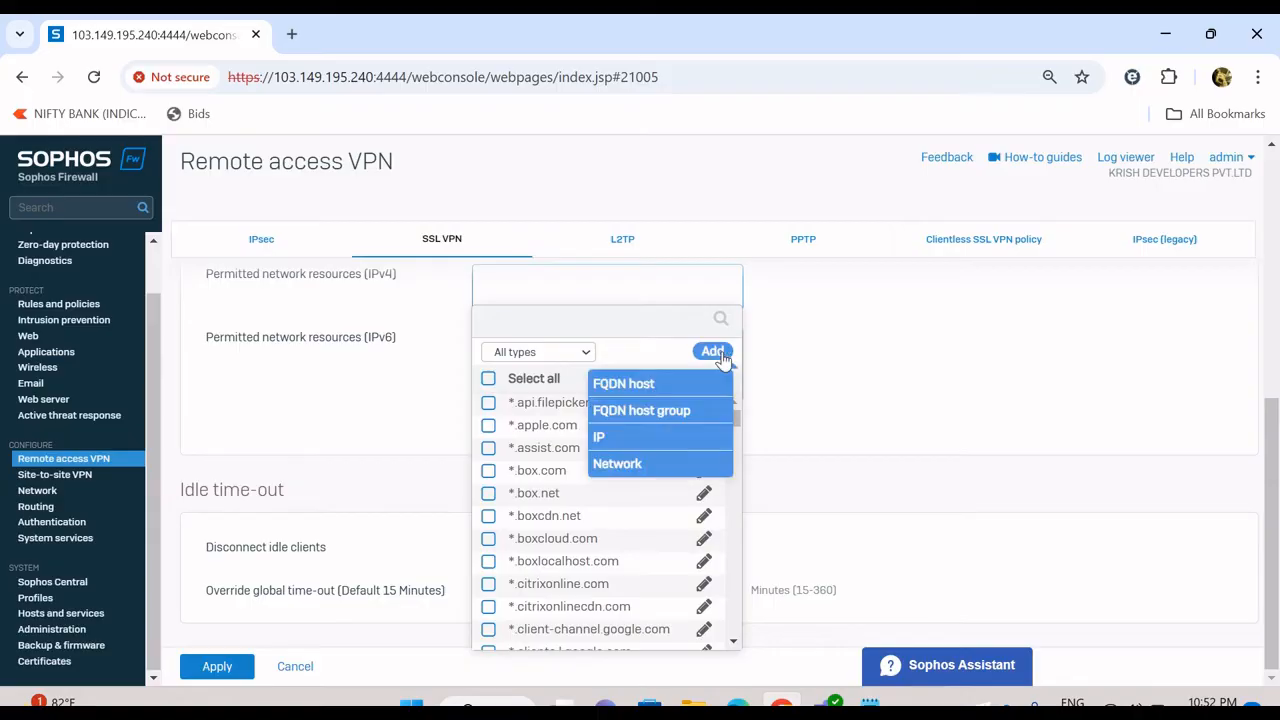
left_click(613, 460)
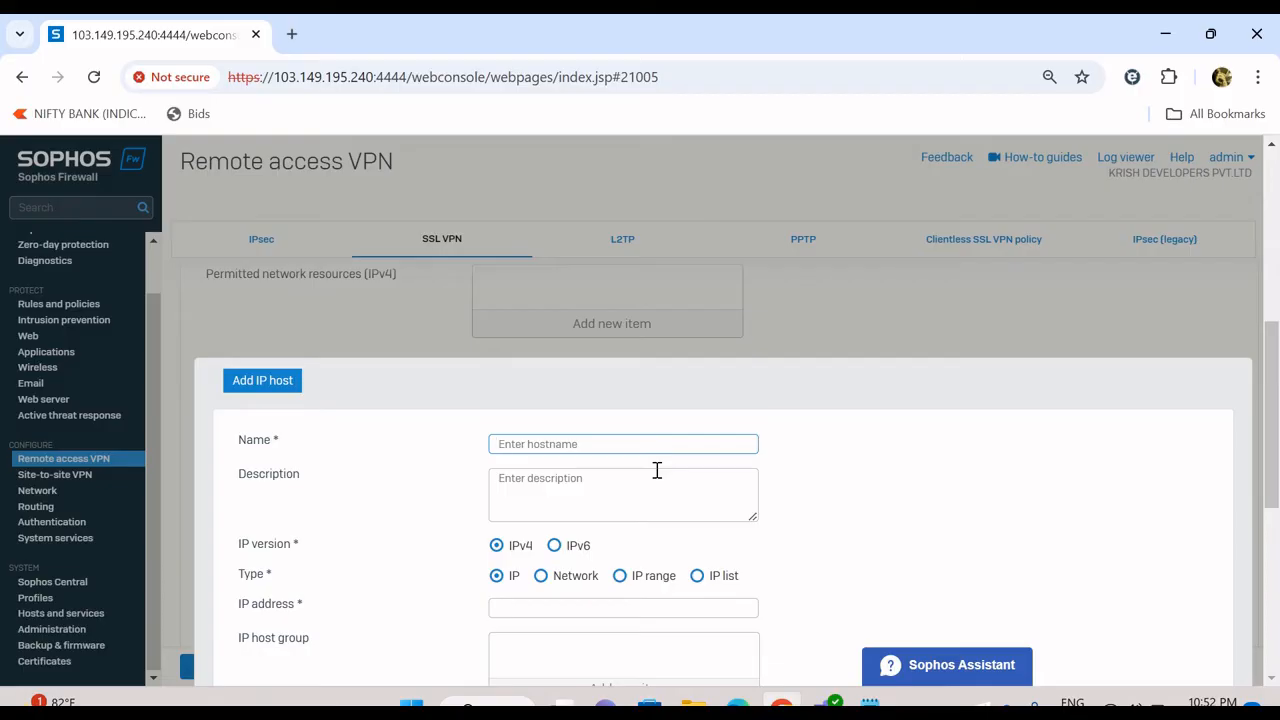
Name the new IP host 192.168.1.0/24
type("192.16")
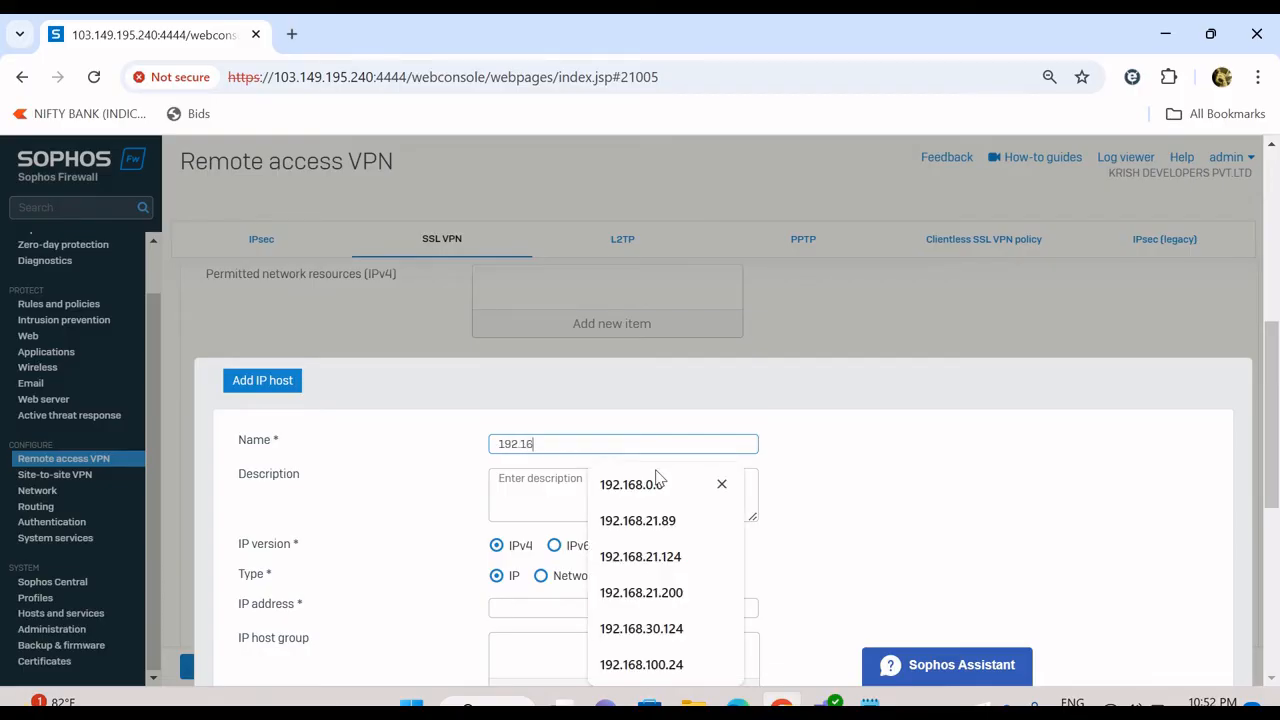
type("8.1")
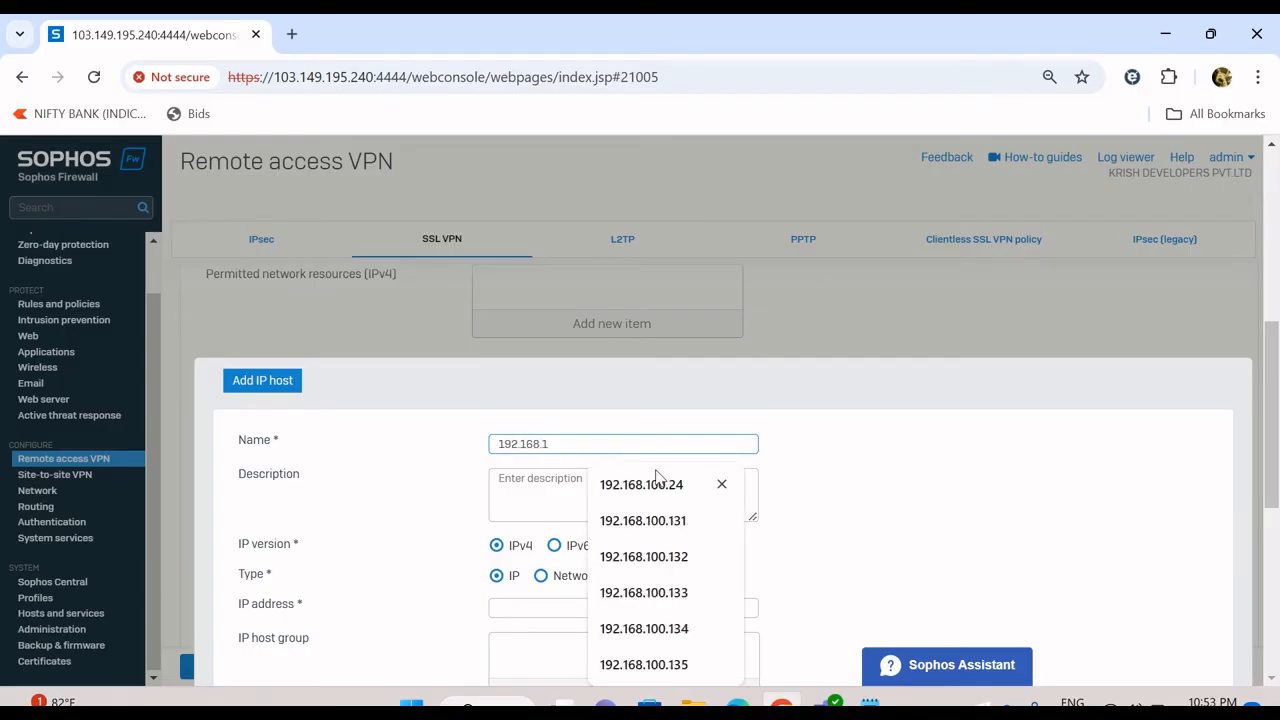
type(".0")
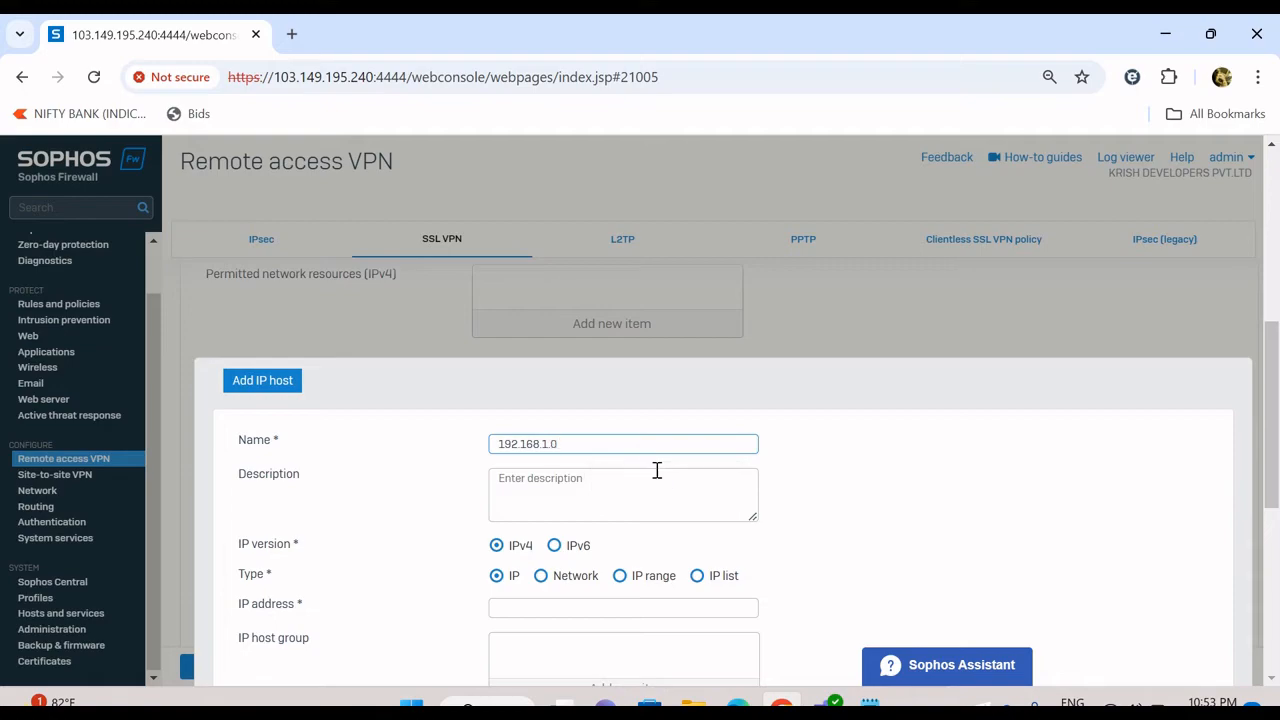
left_click_drag(1273, 490, 1274, 510)
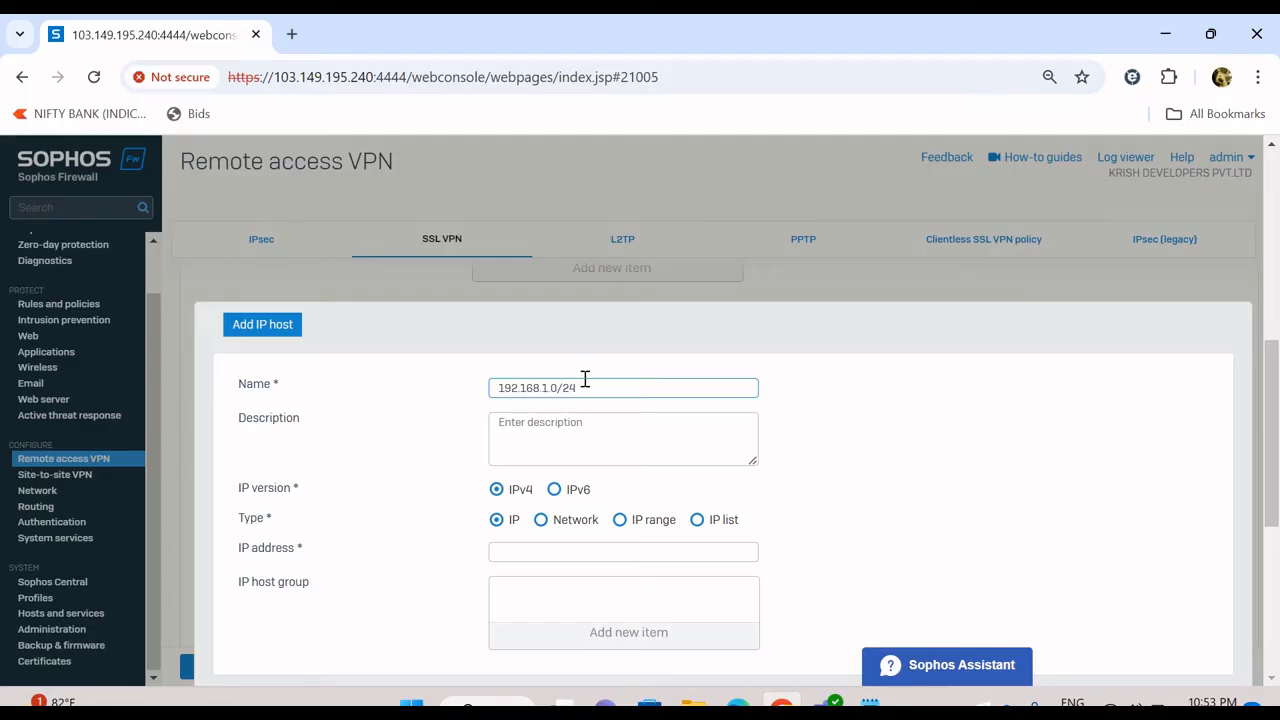
left_click_drag(585, 379, 391, 374)
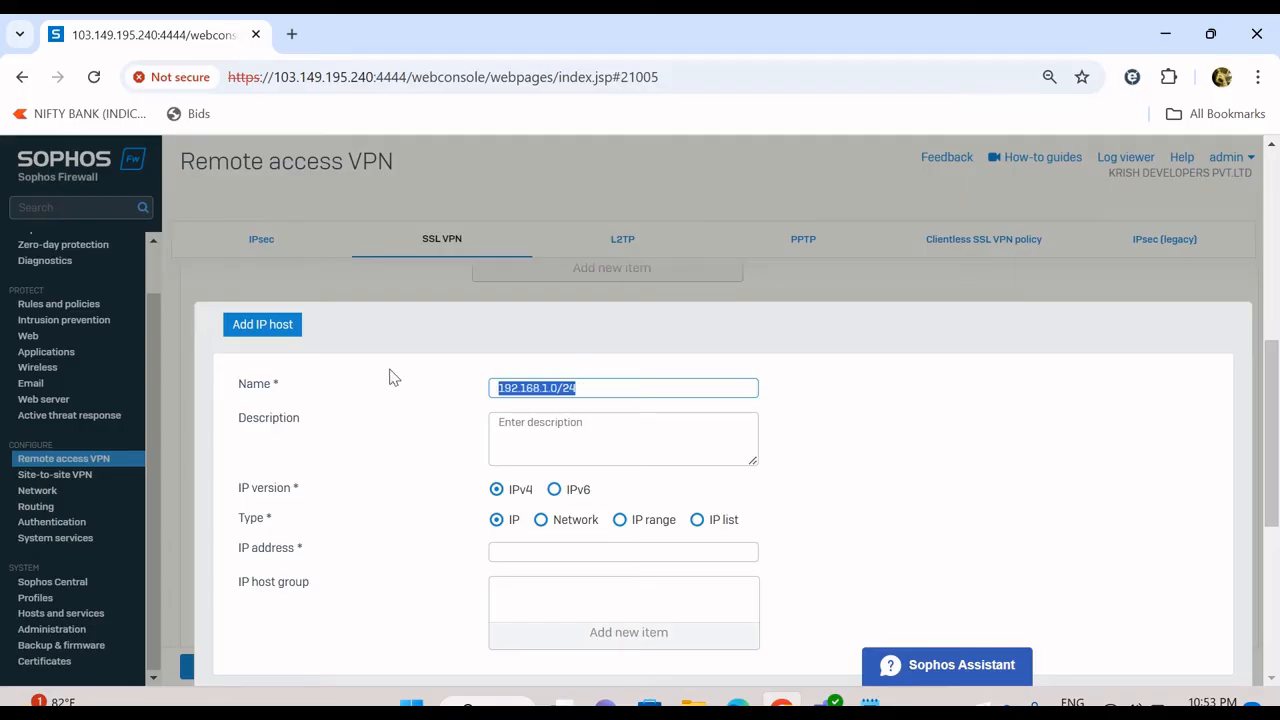
Set the IP host's type to Network with the IP address 192.168.1.0 and save the host
left_click(543, 522)
left_click(537, 550)
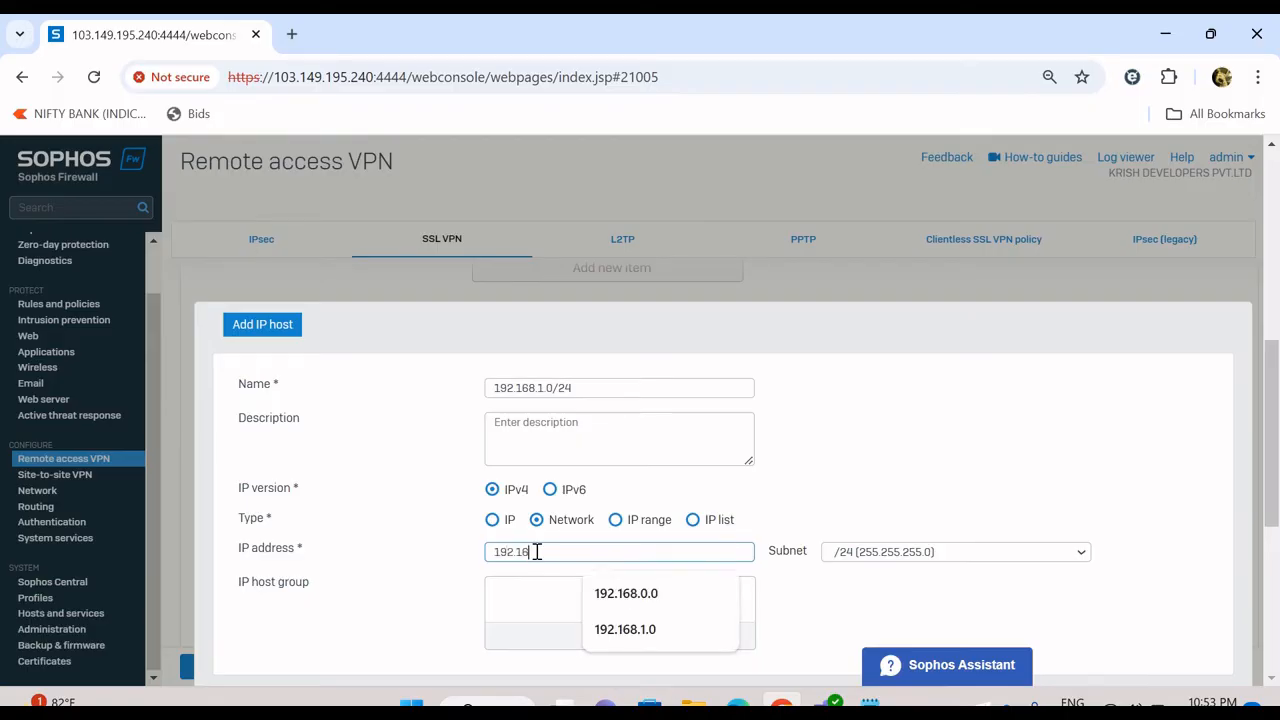
type("192.168.1.0")
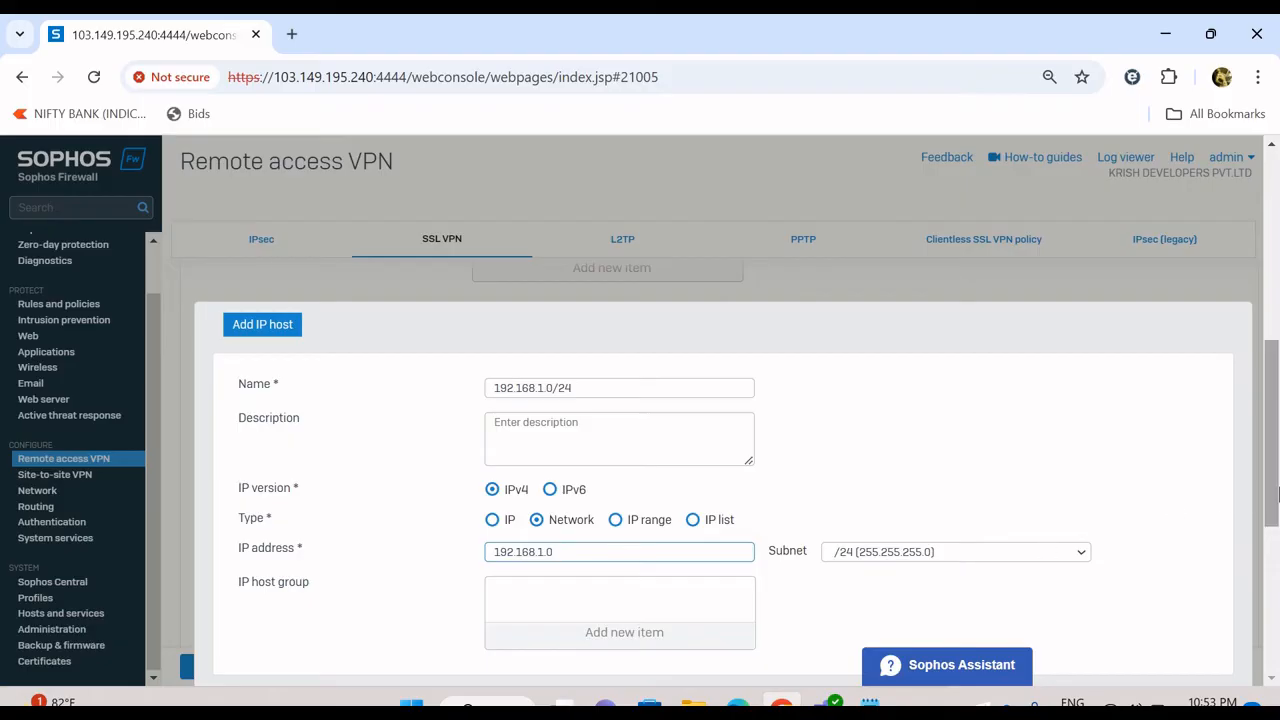
scroll(1275, 495, "down", 2)
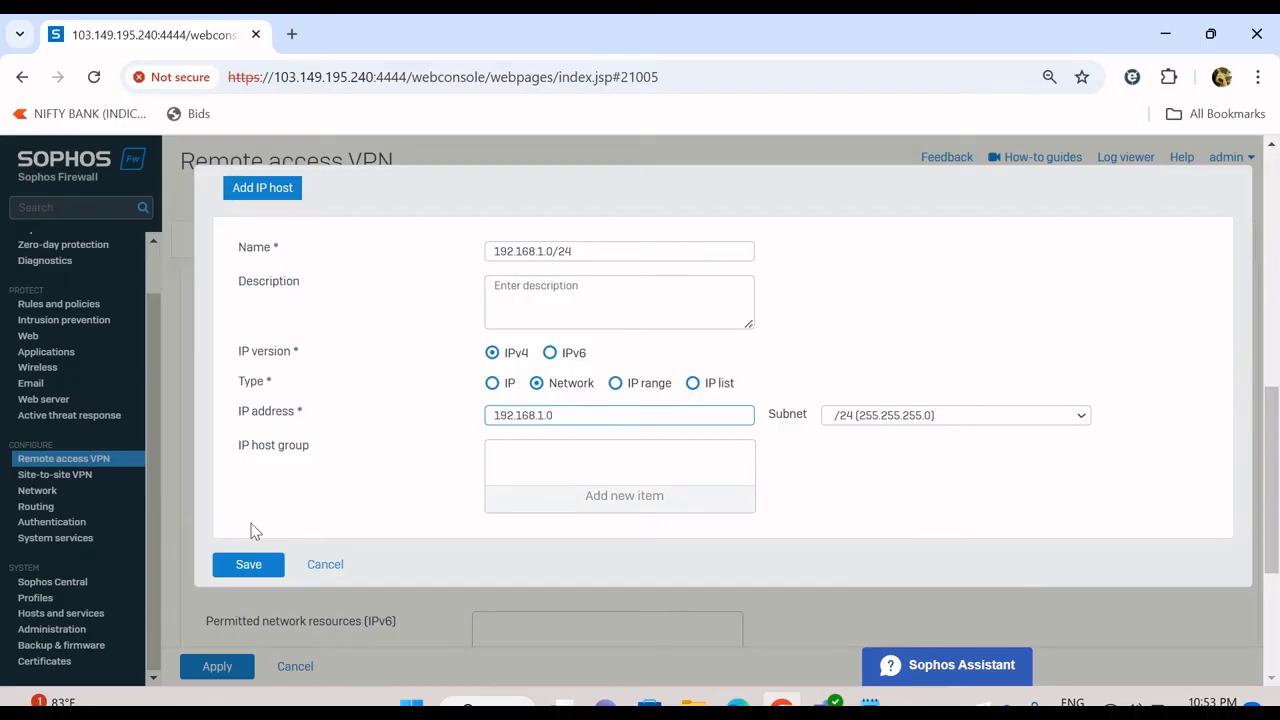
left_click(240, 567)
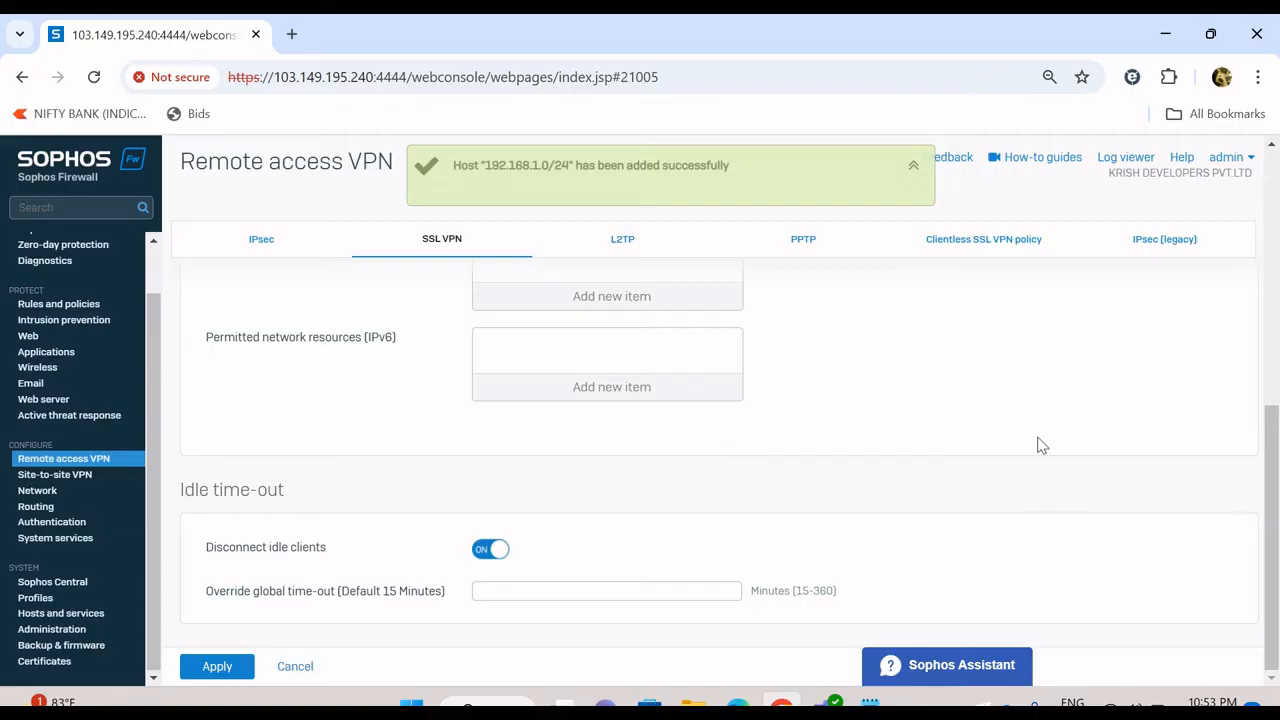
Apply the IT TEAM SSL VPN policy and accept overriding any policy previously applied to its members
scroll(1272, 530, "up", 2)
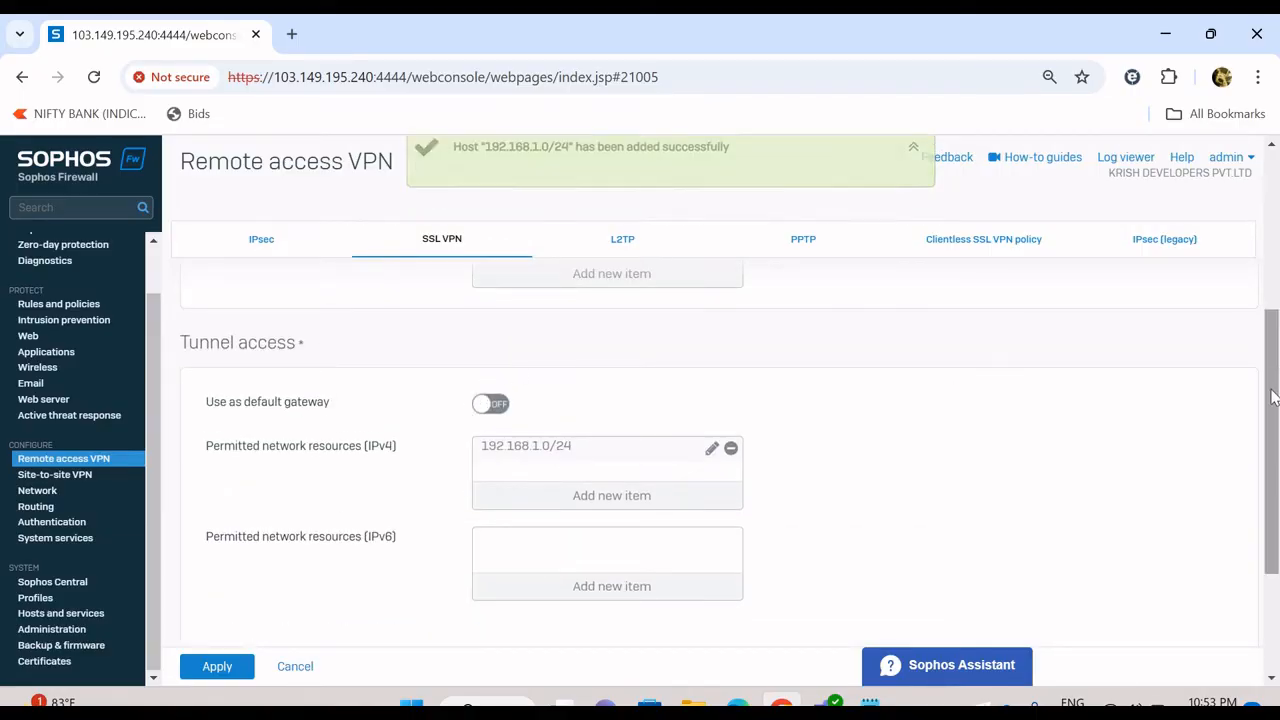
left_click_drag(1272, 397, 1272, 493)
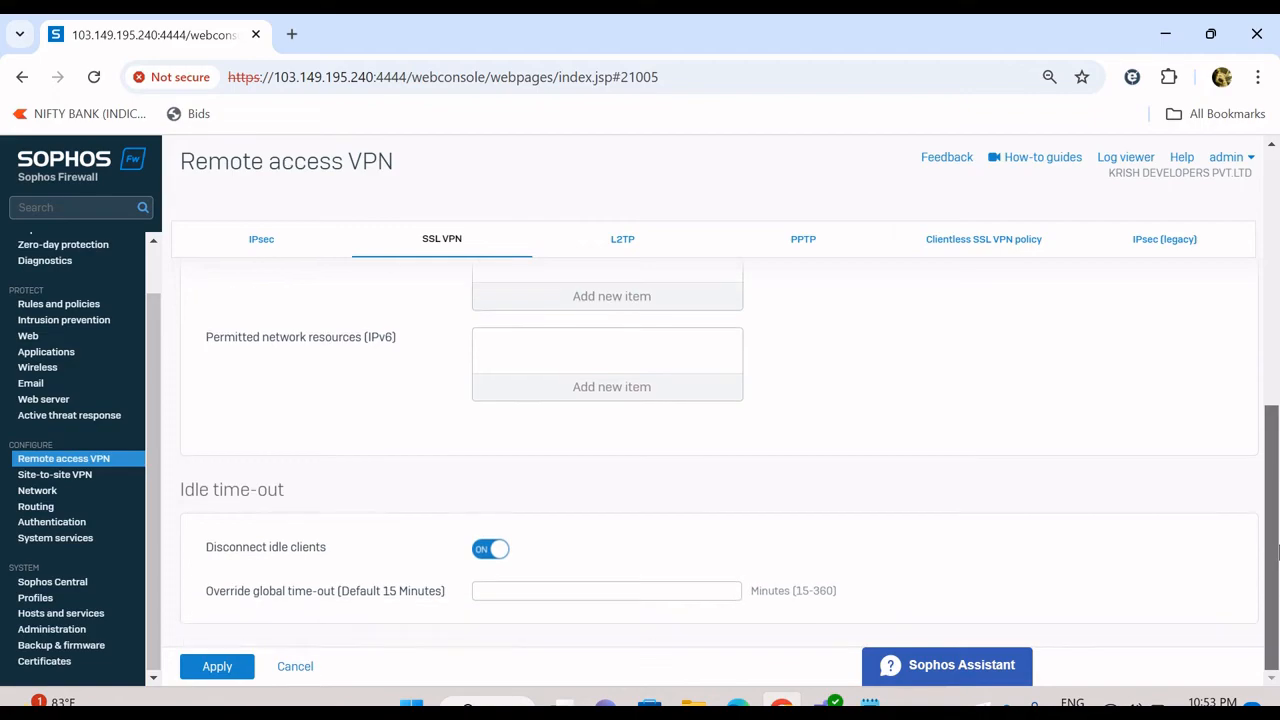
left_click(218, 668)
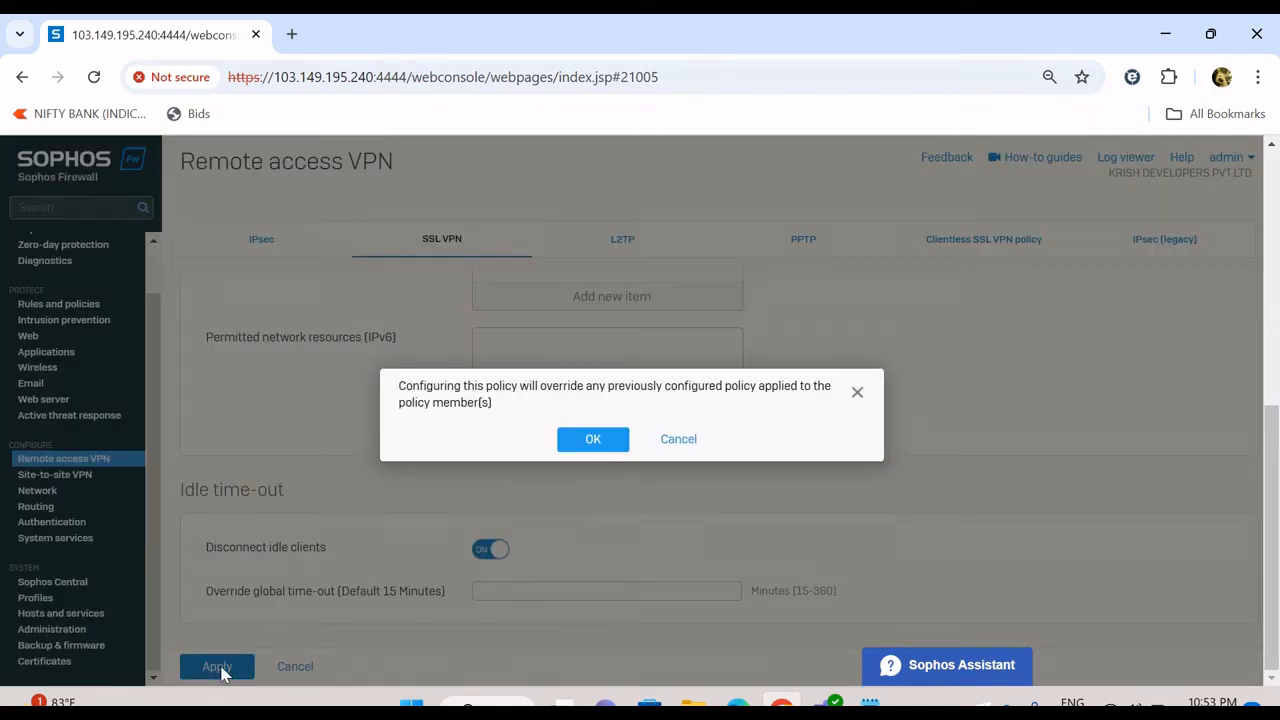
left_click(604, 442)
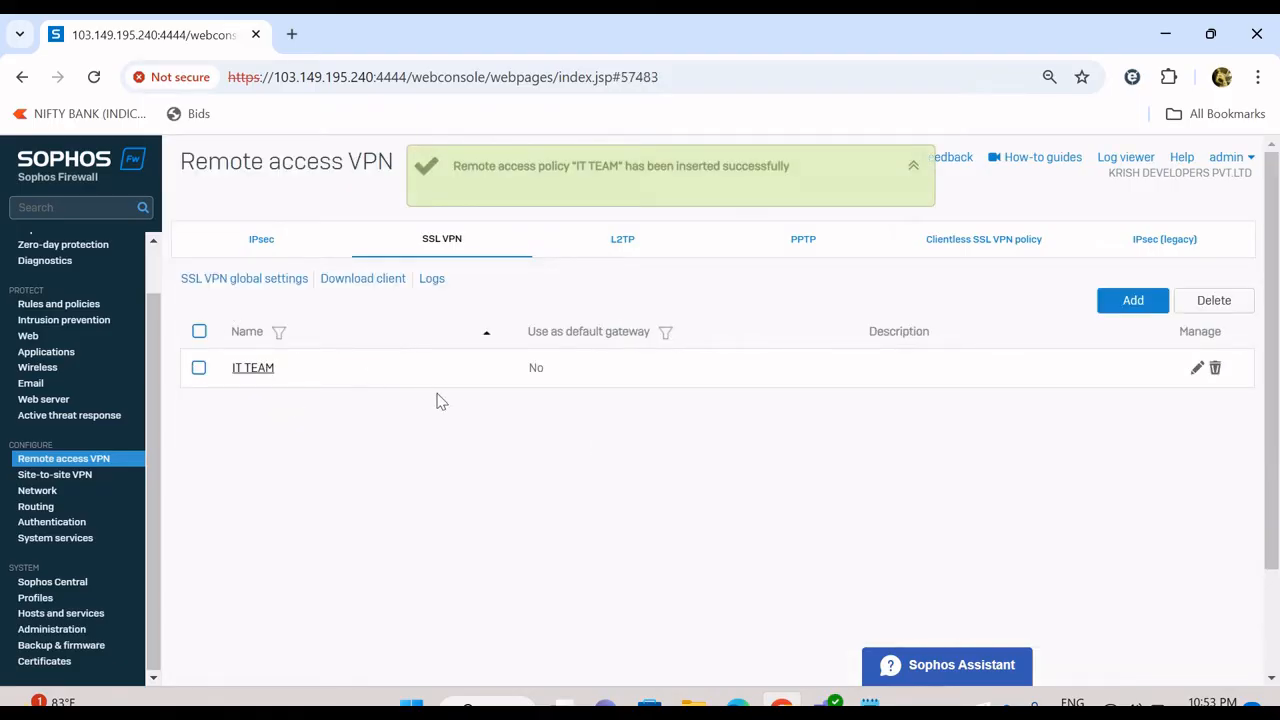
Check the Create Firewall Rule item in the Notepad checklist and return to the firewall console in the browser
mouse_move(870, 705)
left_click(868, 600)
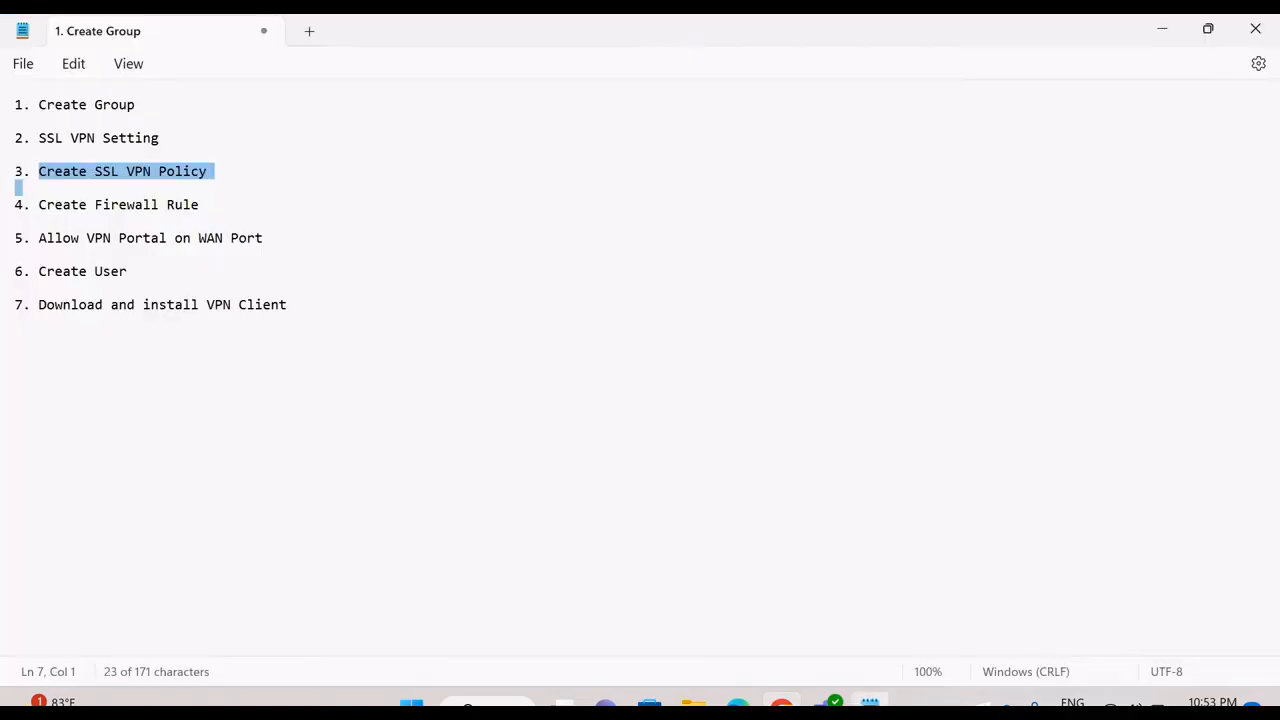
left_click_drag(40, 204, 225, 215)
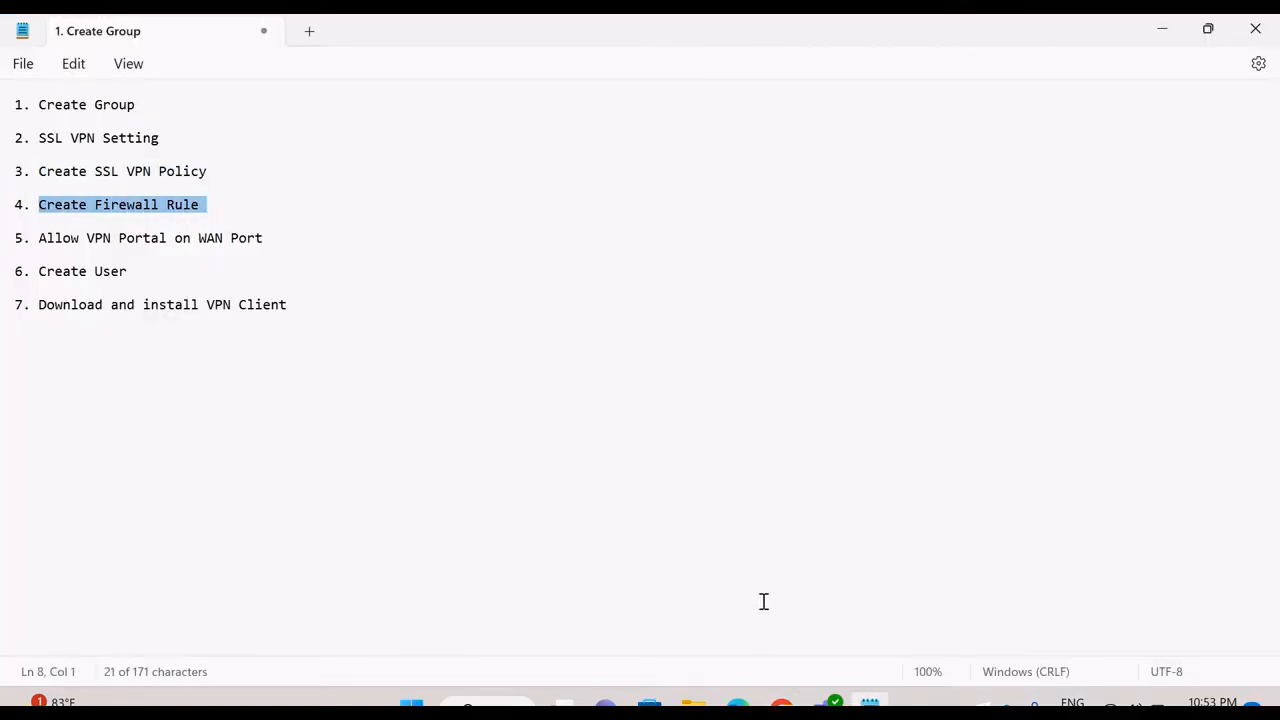
left_click(782, 705)
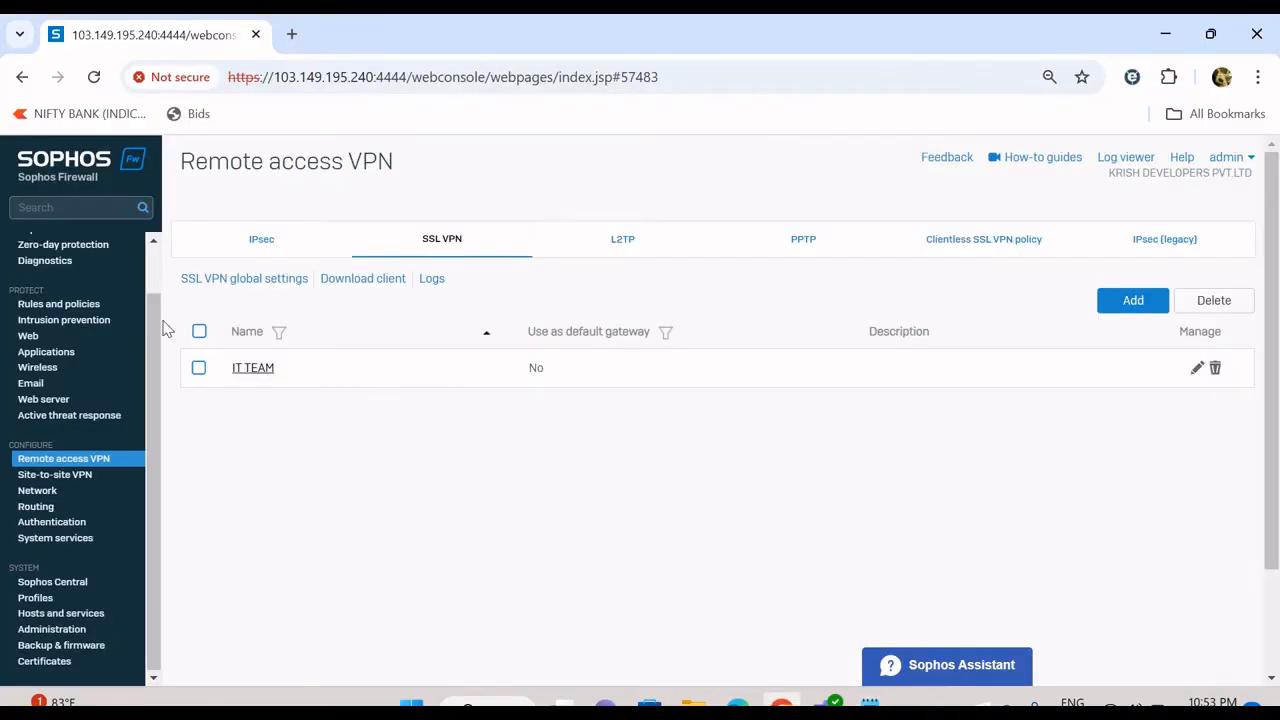
Start a new IPv4 firewall rule in the firewall's rules and policies
left_click(62, 309)
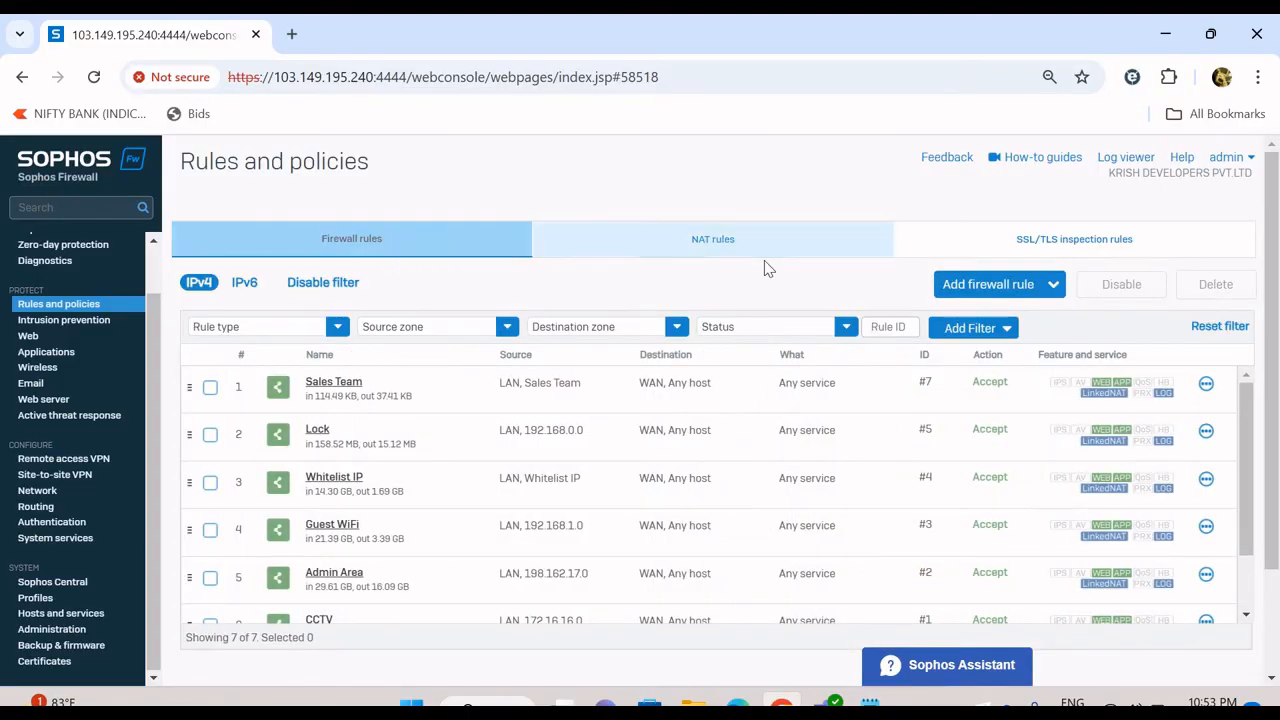
left_click(1052, 287)
left_click(940, 331)
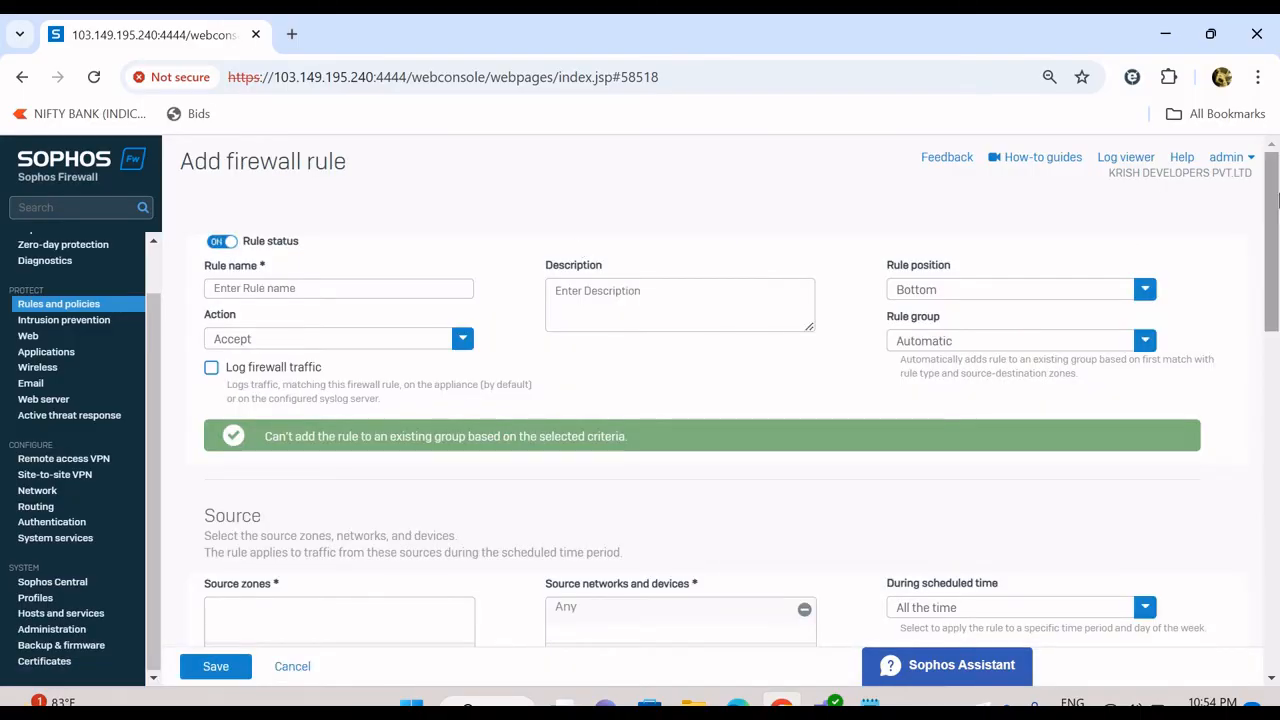
Name the new firewall rule VPN_LAN
left_click_drag(1276, 232, 1276, 240)
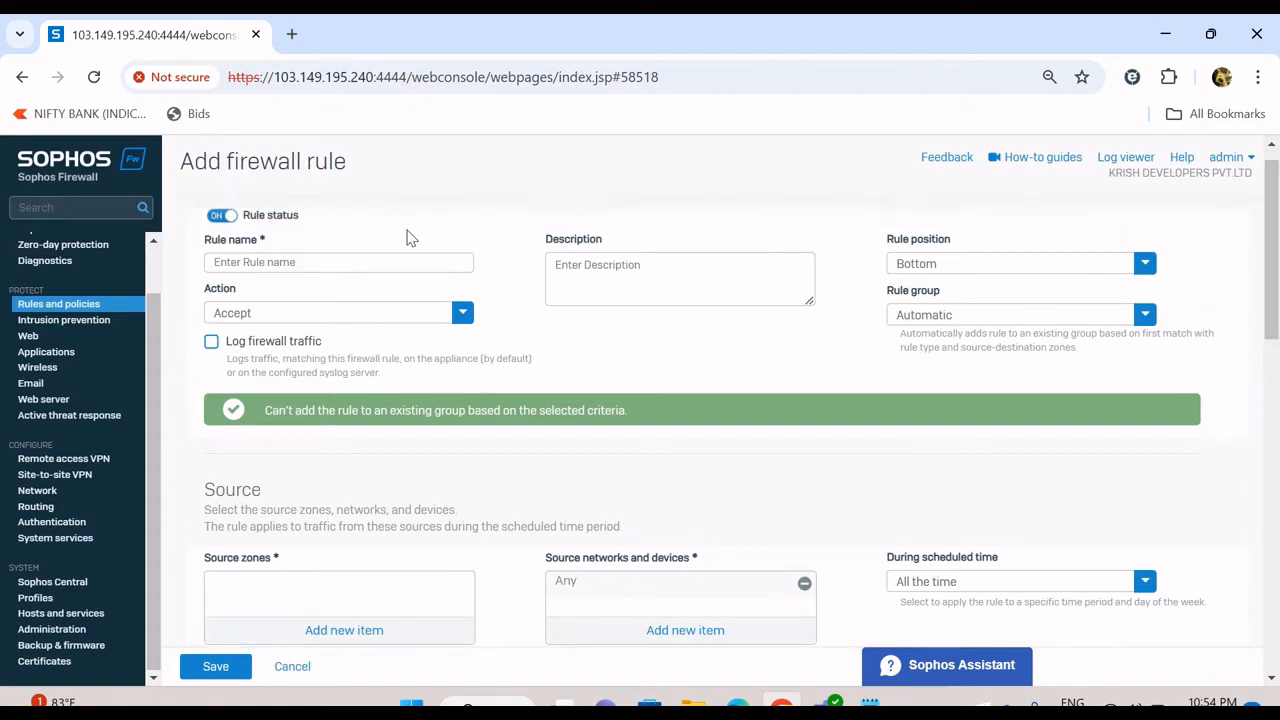
left_click(337, 263)
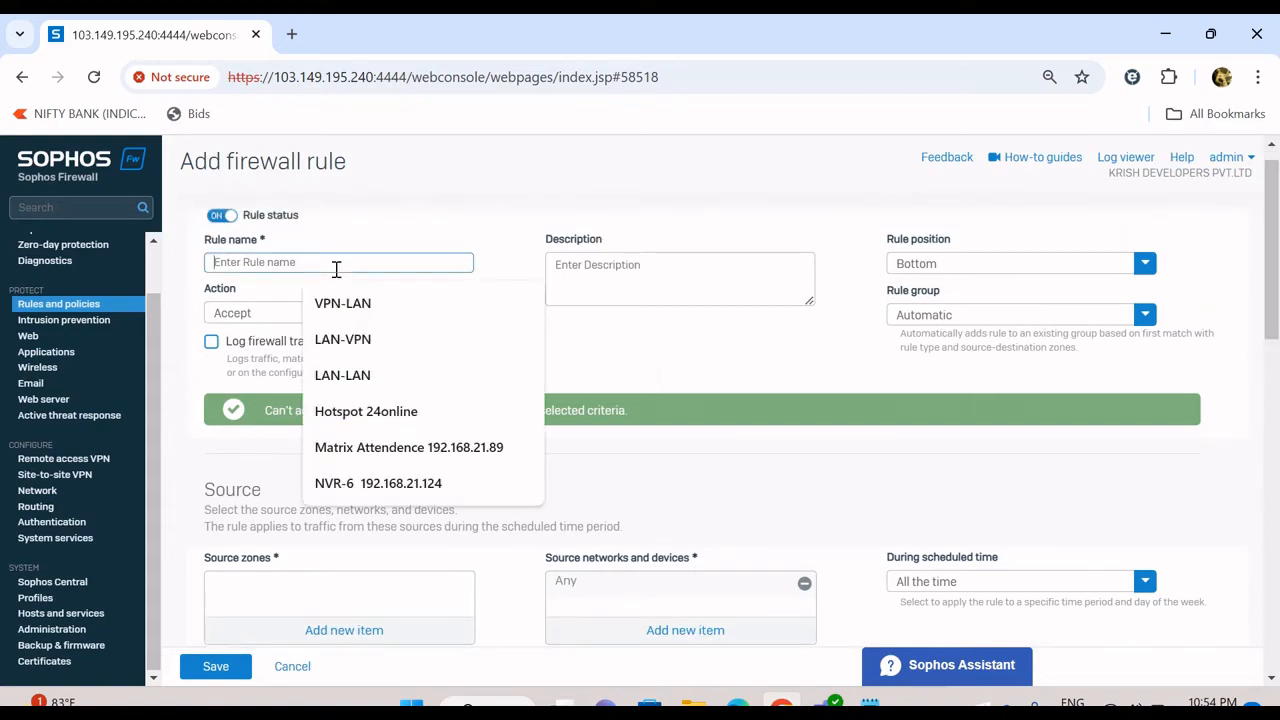
type("VPN")
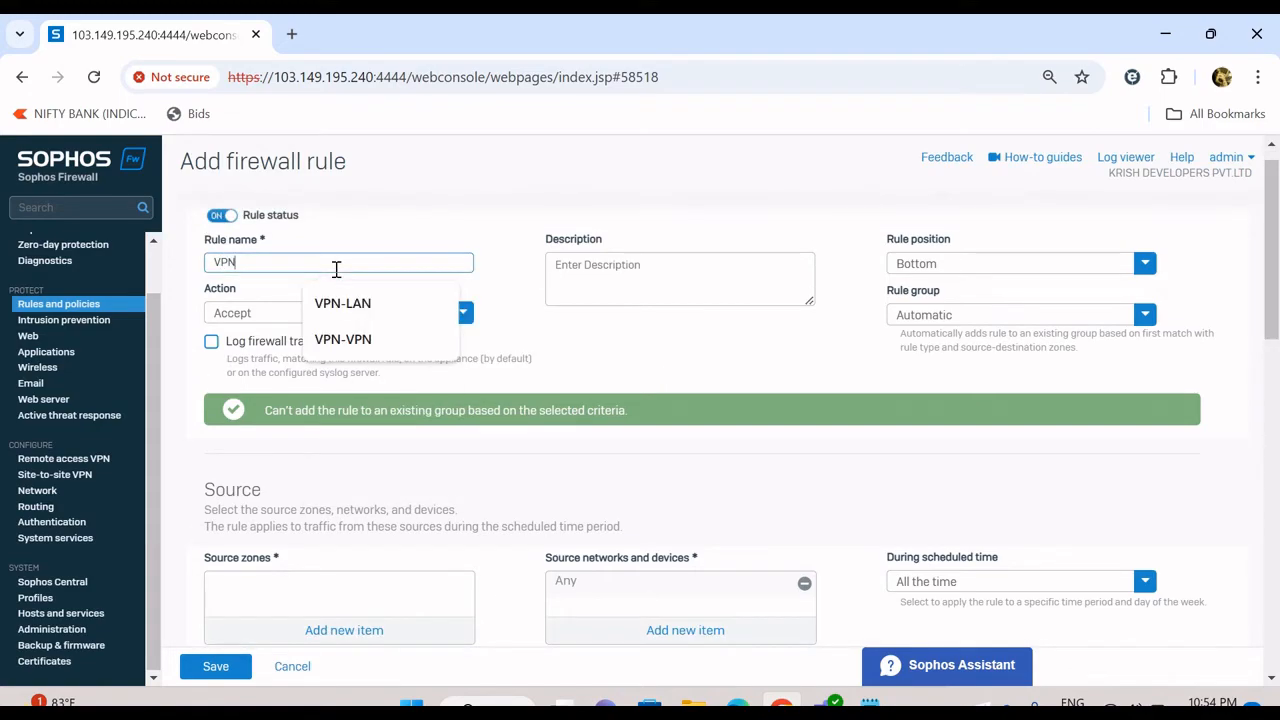
type("_LAN")
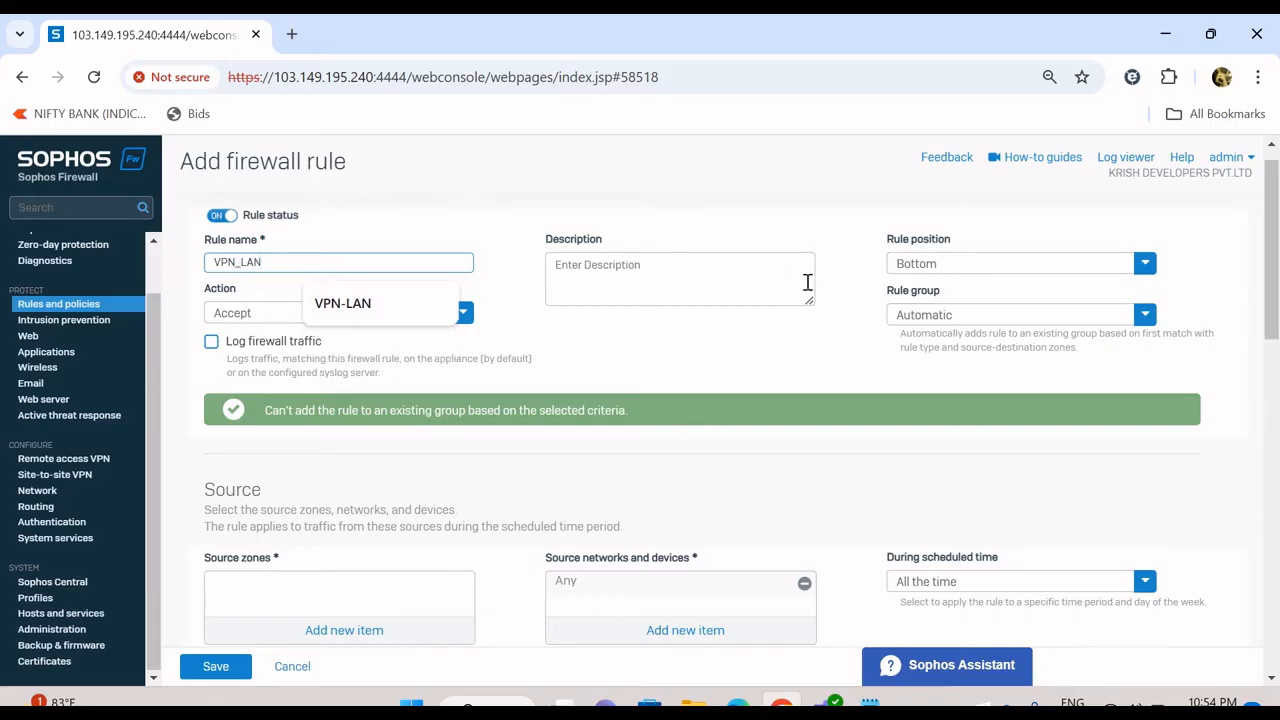
Set the firewall rule's position to Top and its rule group to None, and enable logging of firewall traffic
left_click(994, 263)
left_click(920, 291)
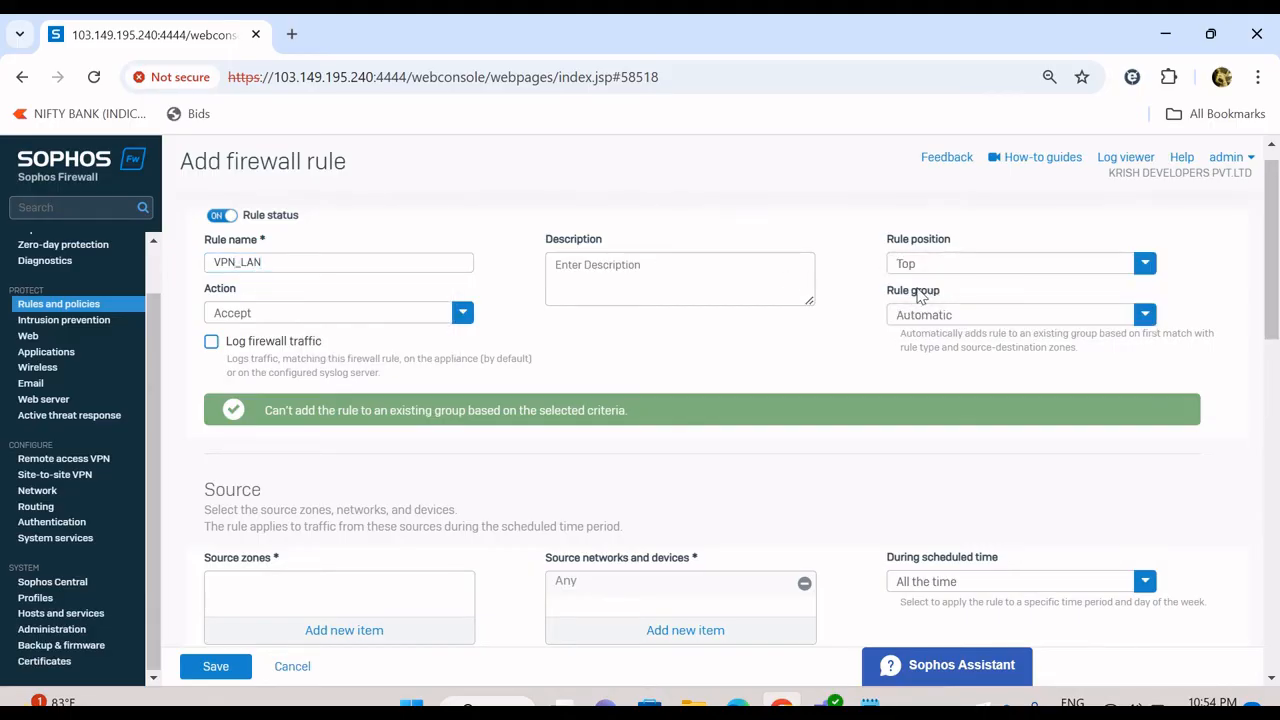
left_click(929, 316)
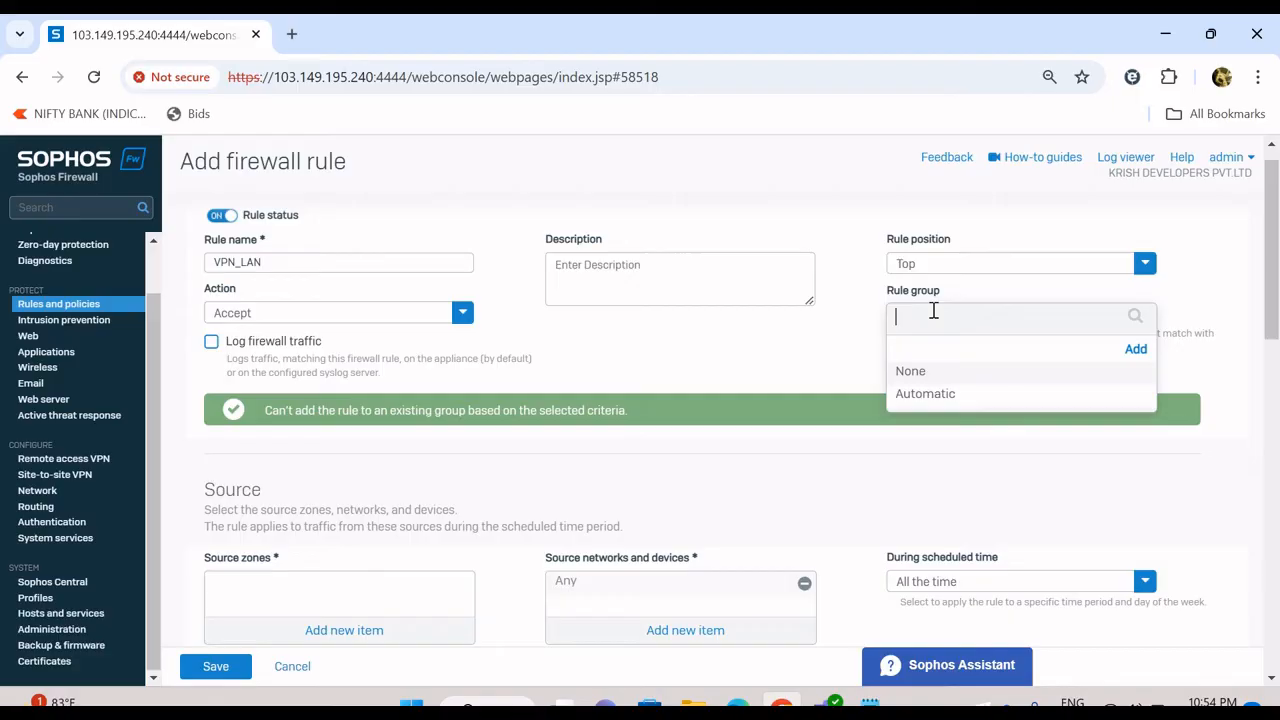
left_click(916, 368)
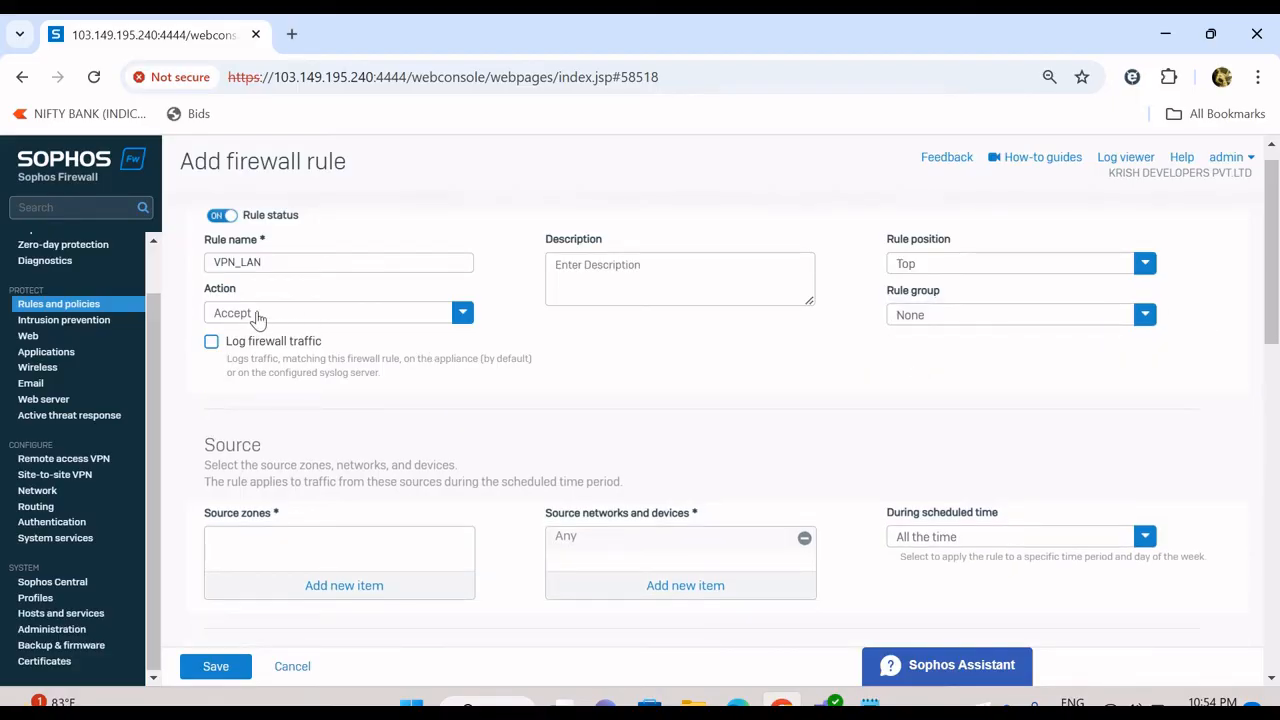
left_click(211, 342)
Add VPN as the source zone of the VPN_LAN firewall rule
scroll(1272, 370, "down", 1)
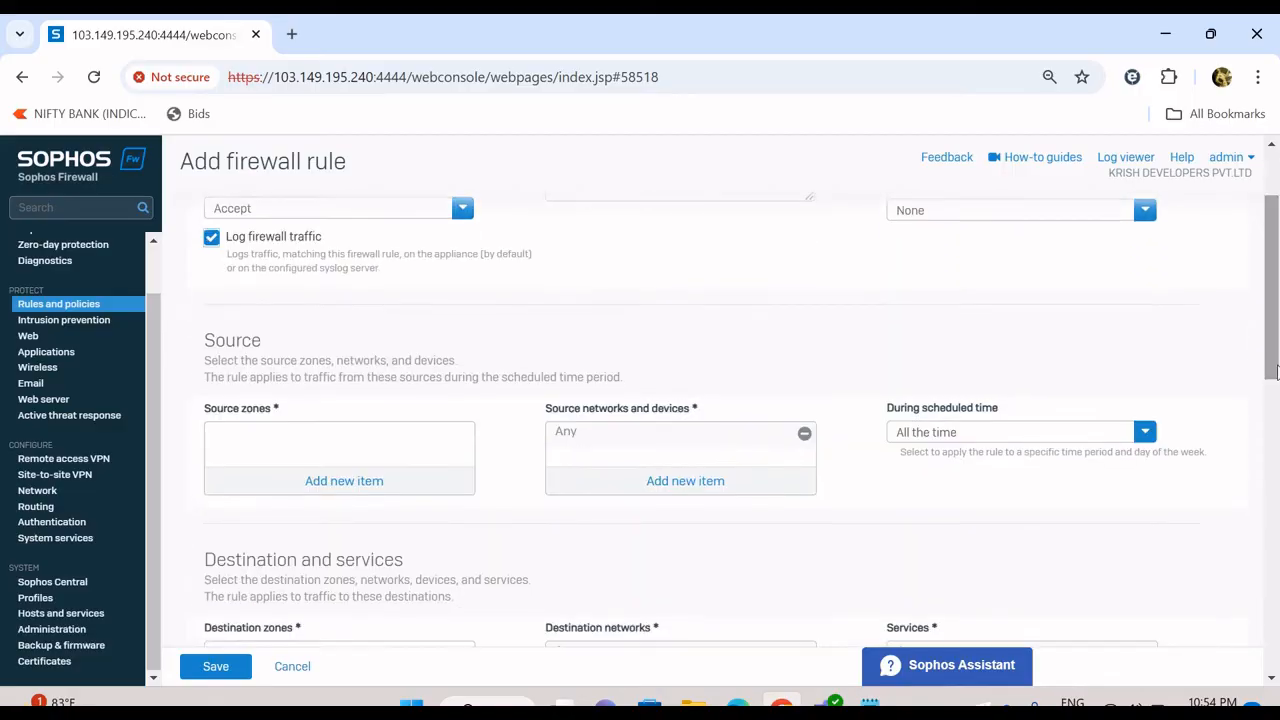
left_click(370, 481)
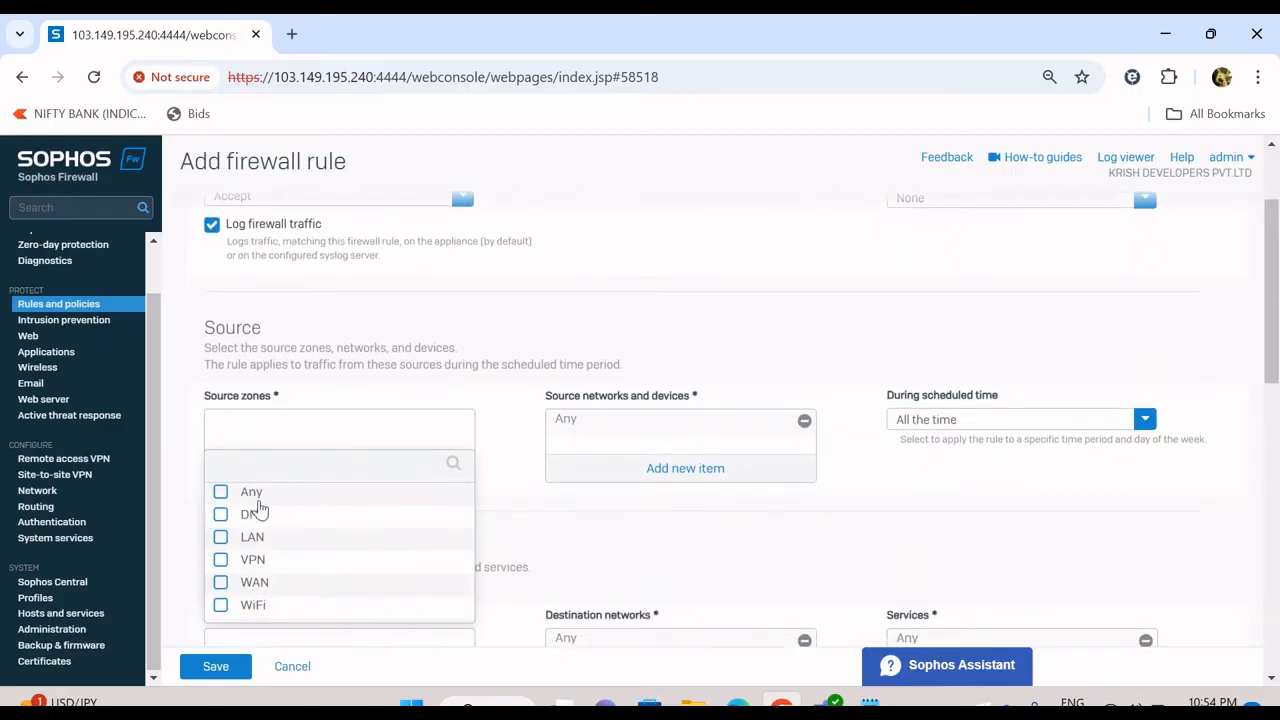
left_click(249, 566)
left_click(306, 645)
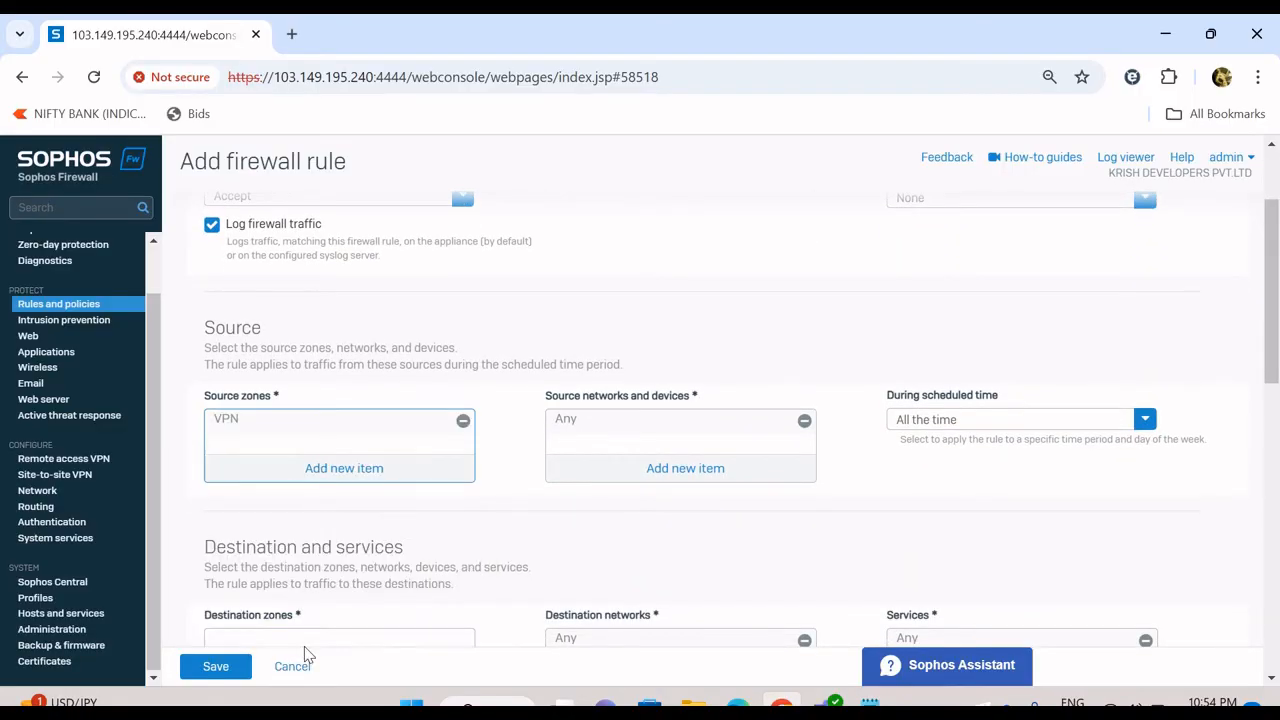
scroll(1268, 316, "down", 1)
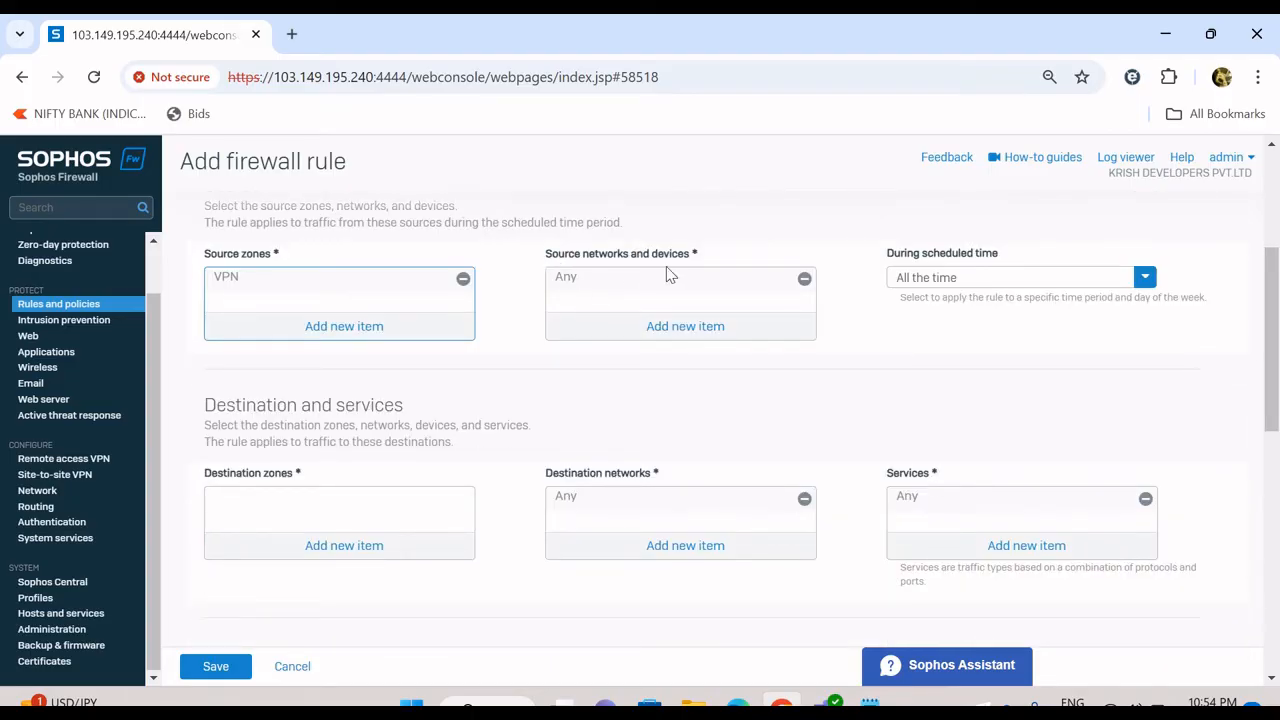
Add LAN as the destination zone of the VPN_LAN firewall rule
left_click(331, 549)
left_click(262, 546)
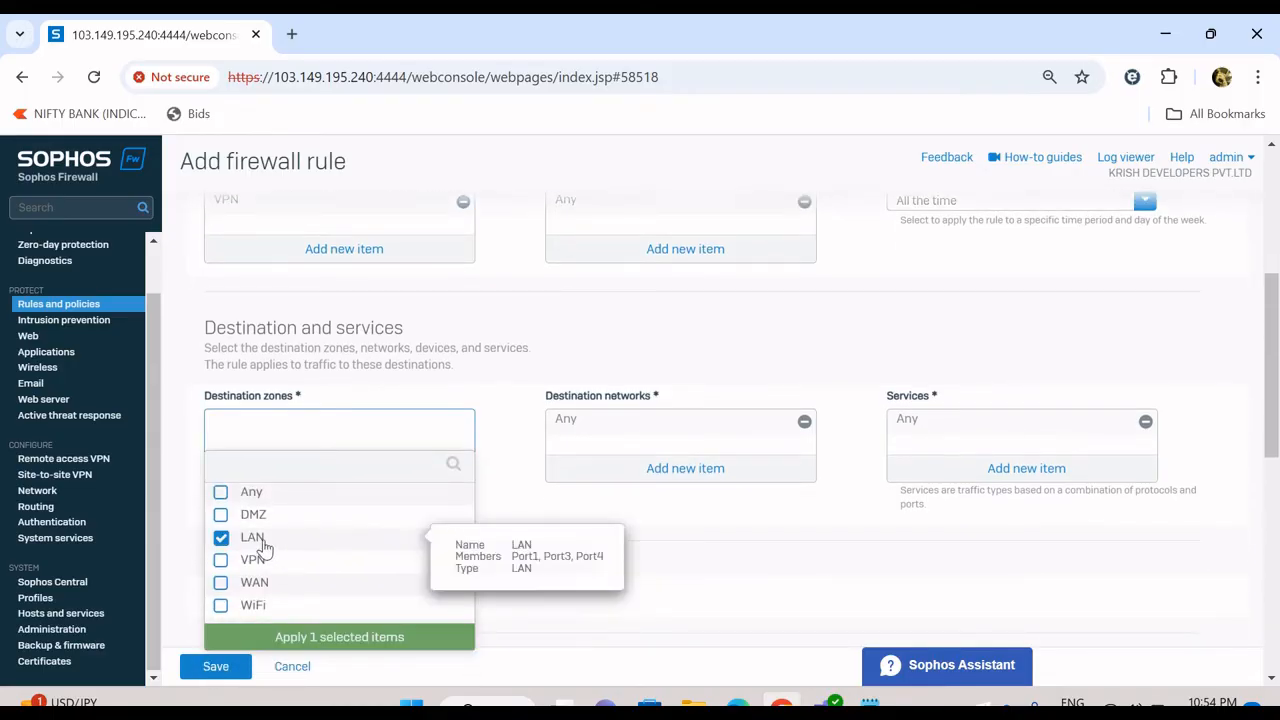
left_click(310, 638)
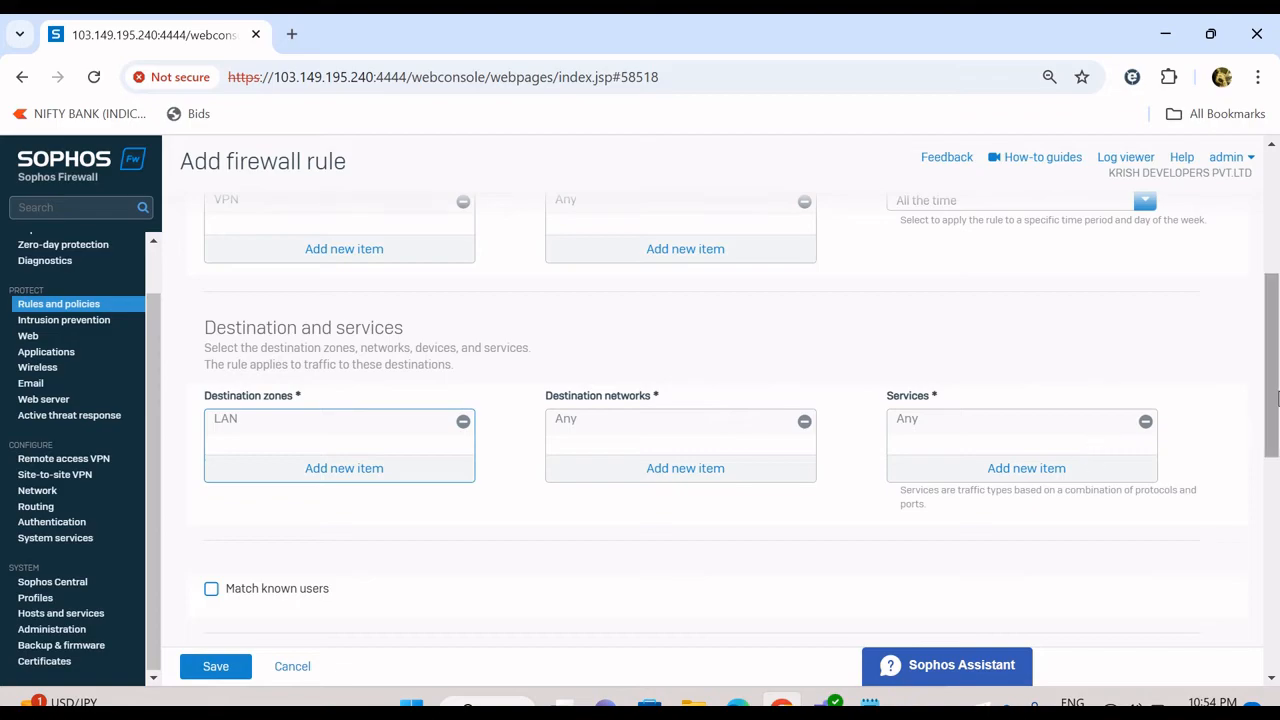
Create a linked NAT rule for the VPN_LAN firewall rule, keeping its default translation settings, and save it
left_click_drag(1277, 398, 1272, 513)
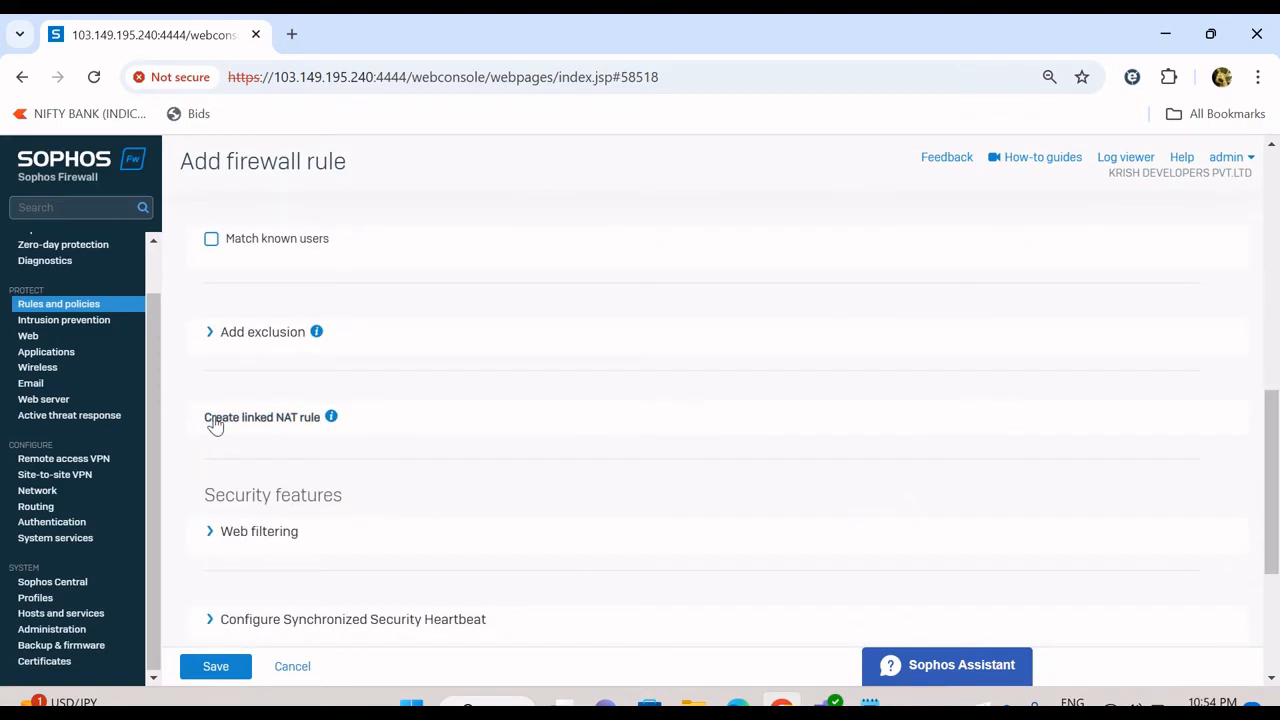
left_click(251, 420)
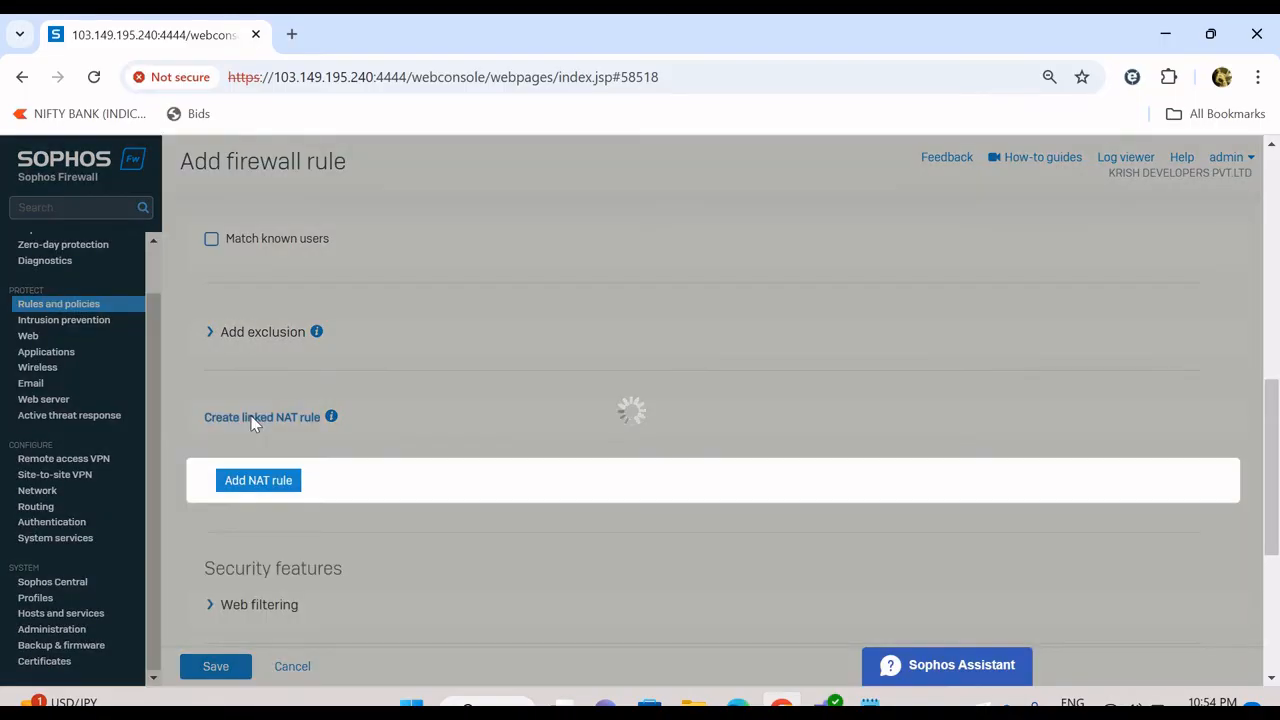
left_click_drag(1268, 353, 1269, 458)
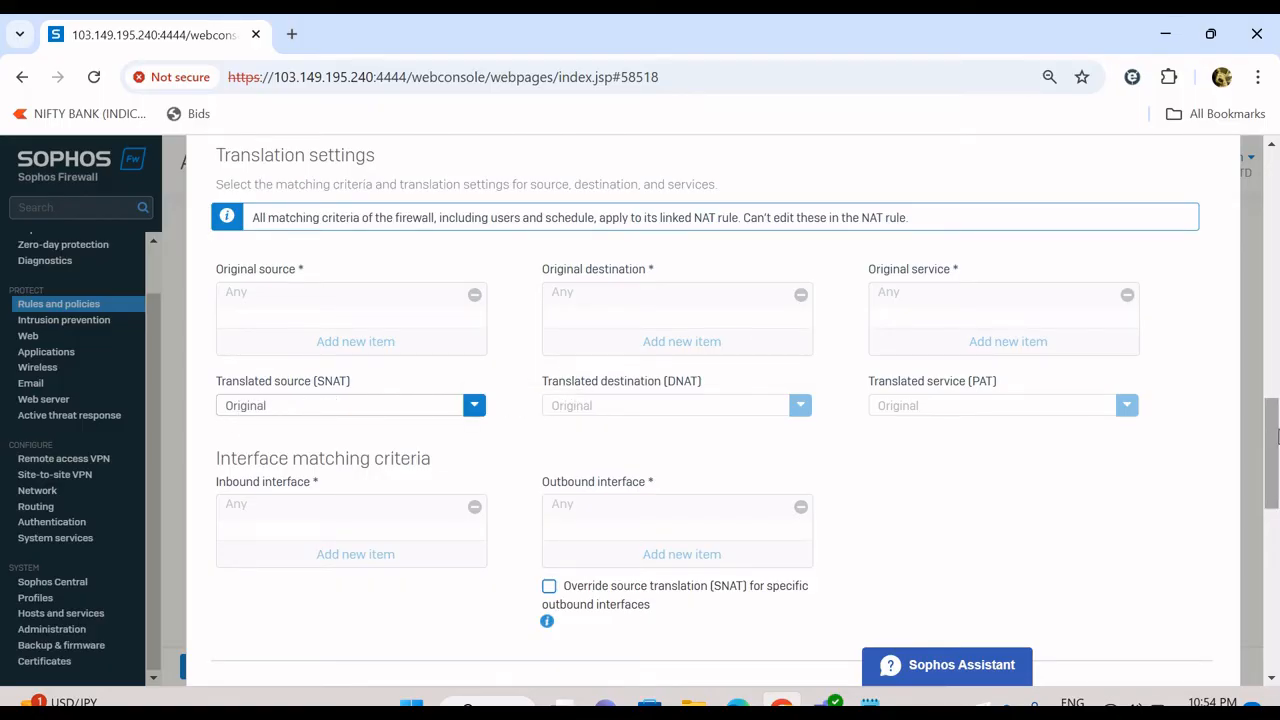
left_click_drag(1275, 440, 1275, 525)
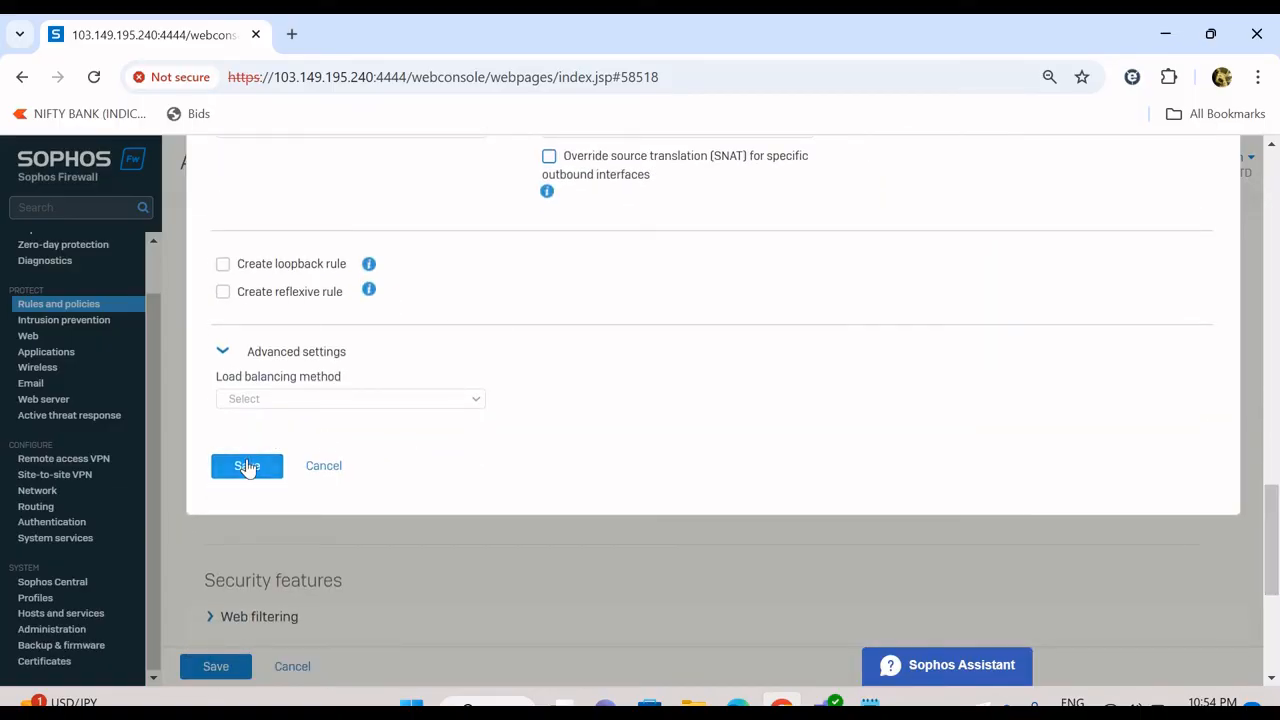
left_click(247, 466)
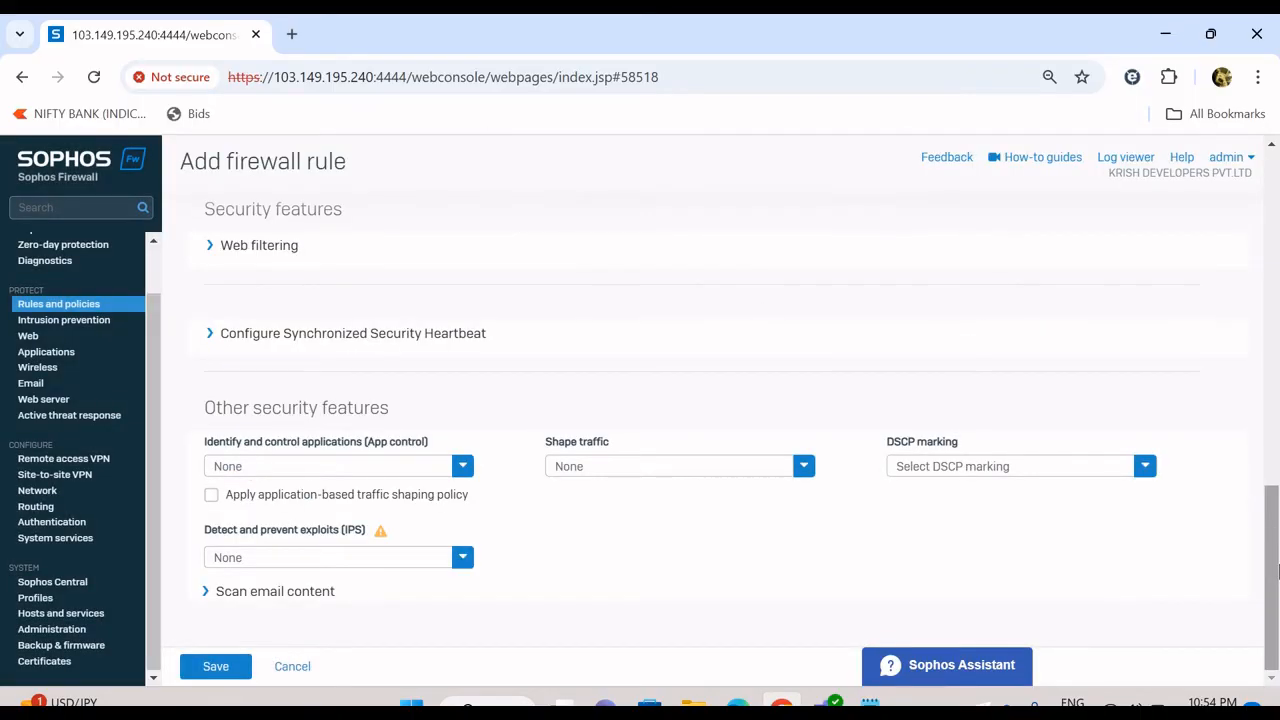
Review the remaining security features of the VPN_LAN firewall rule and save the rule without changing them
left_click_drag(1273, 513, 1273, 479)
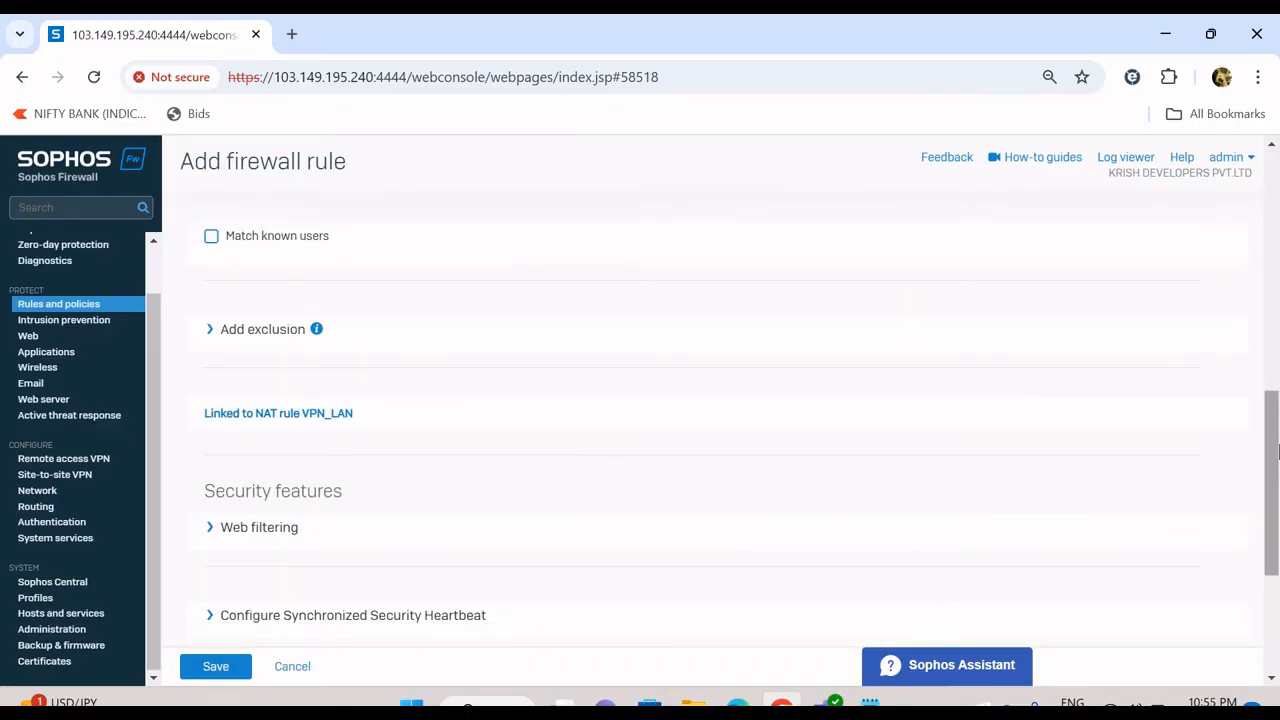
left_click_drag(1275, 455, 1275, 613)
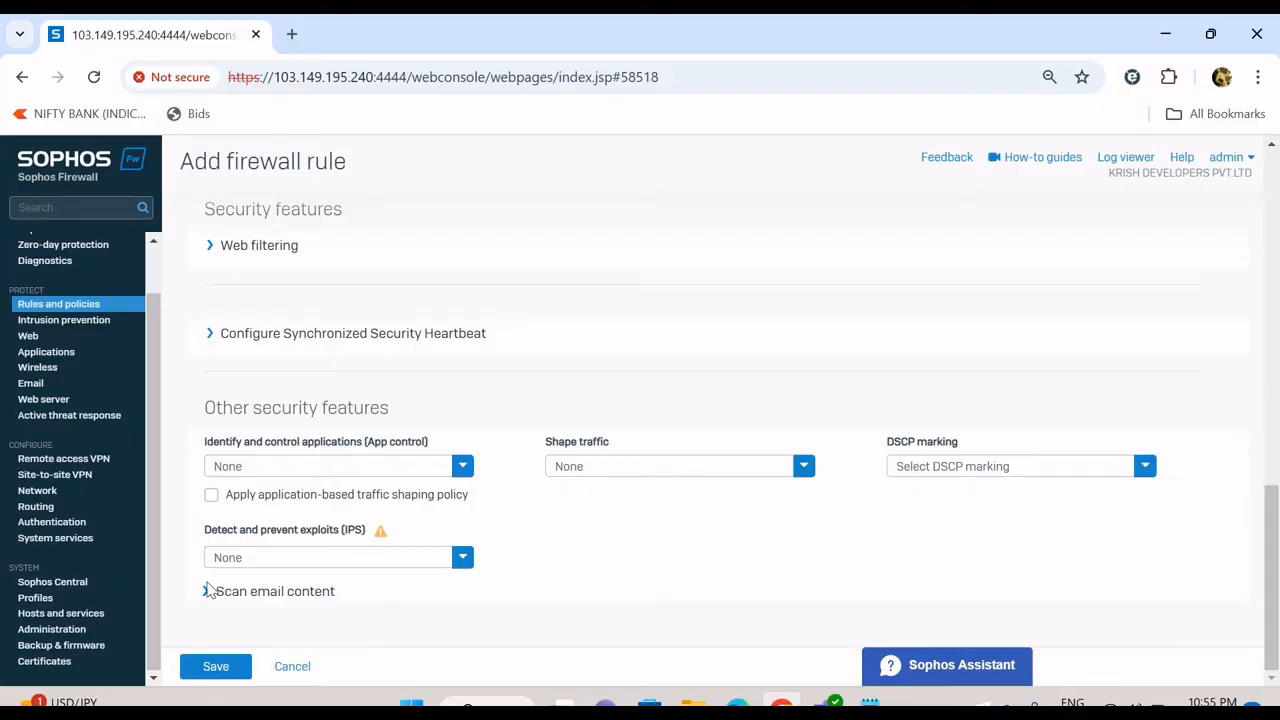
left_click(215, 667)
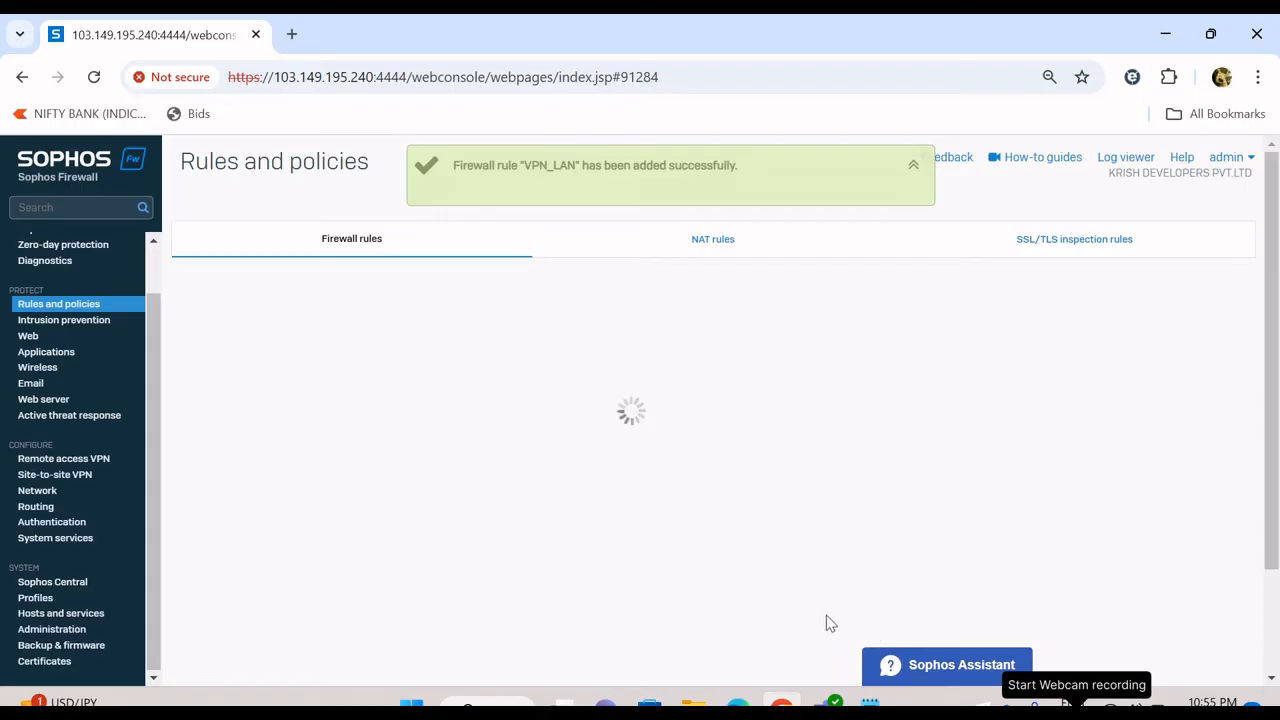
Switch to the Notepad checklist, highlight the item "Allow VPN Portal on WAN Port", and return to the firewall console
left_click(870, 705)
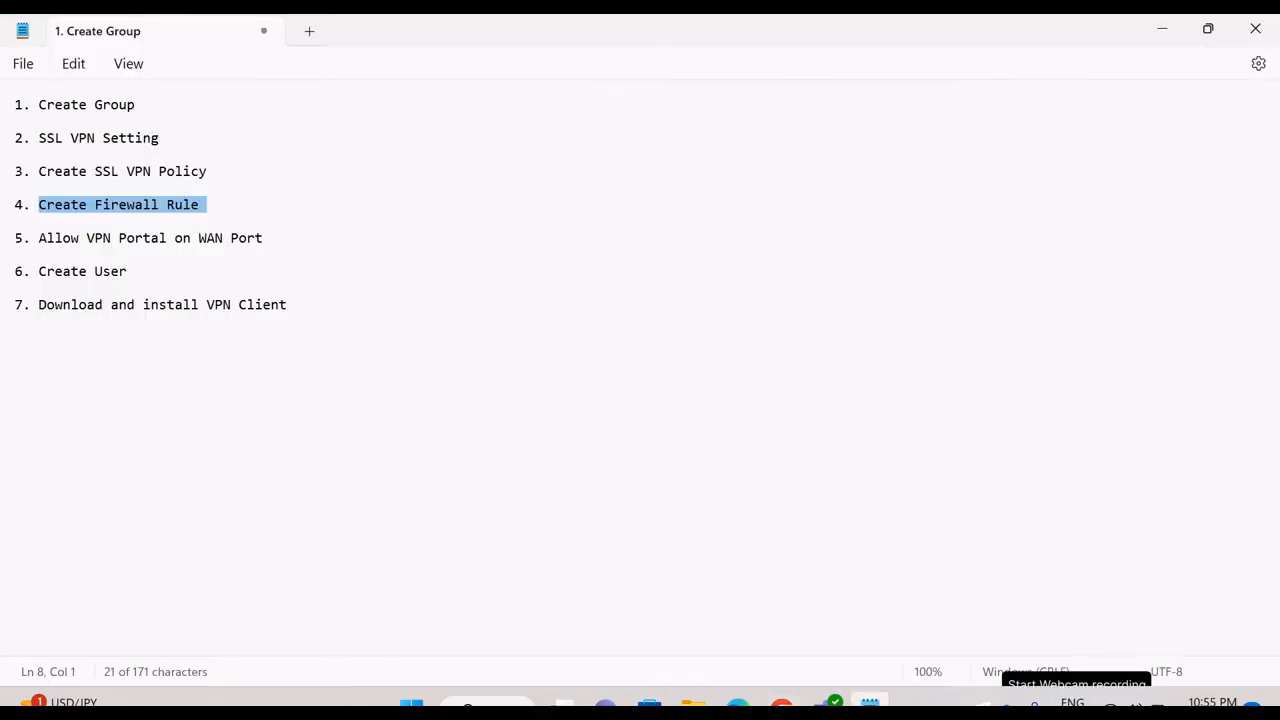
left_click(870, 705)
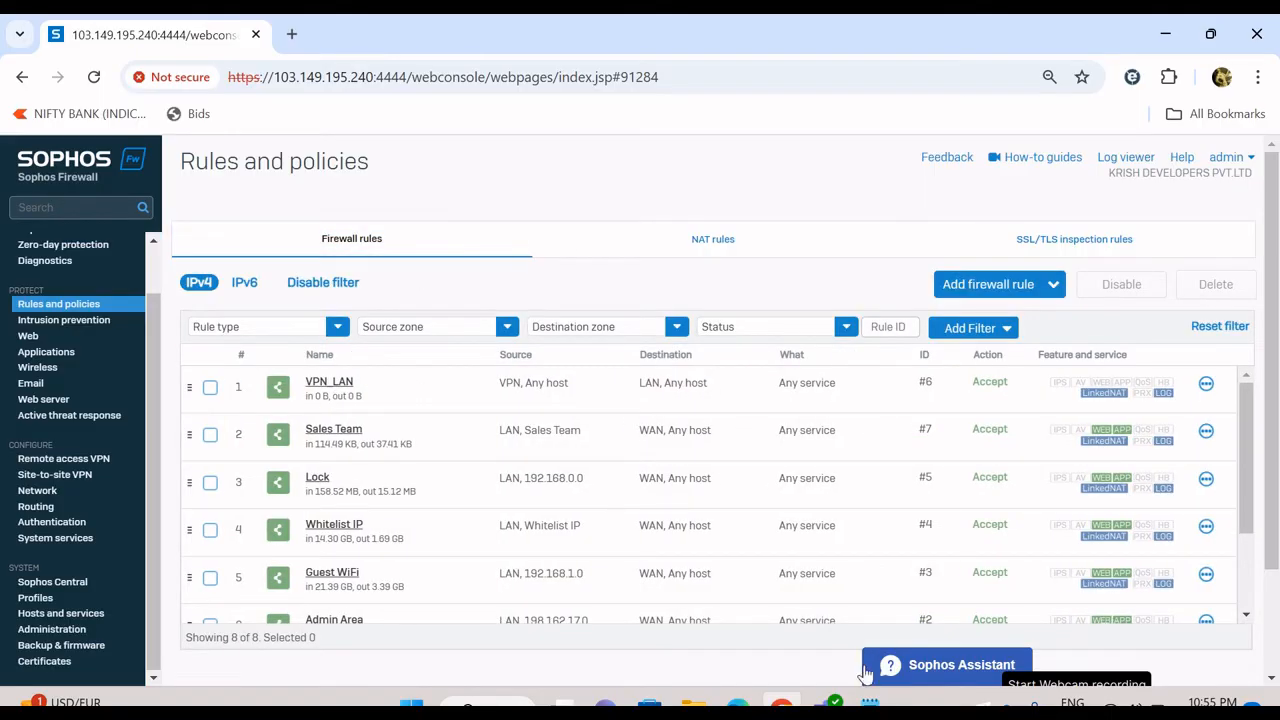
left_click(869, 703)
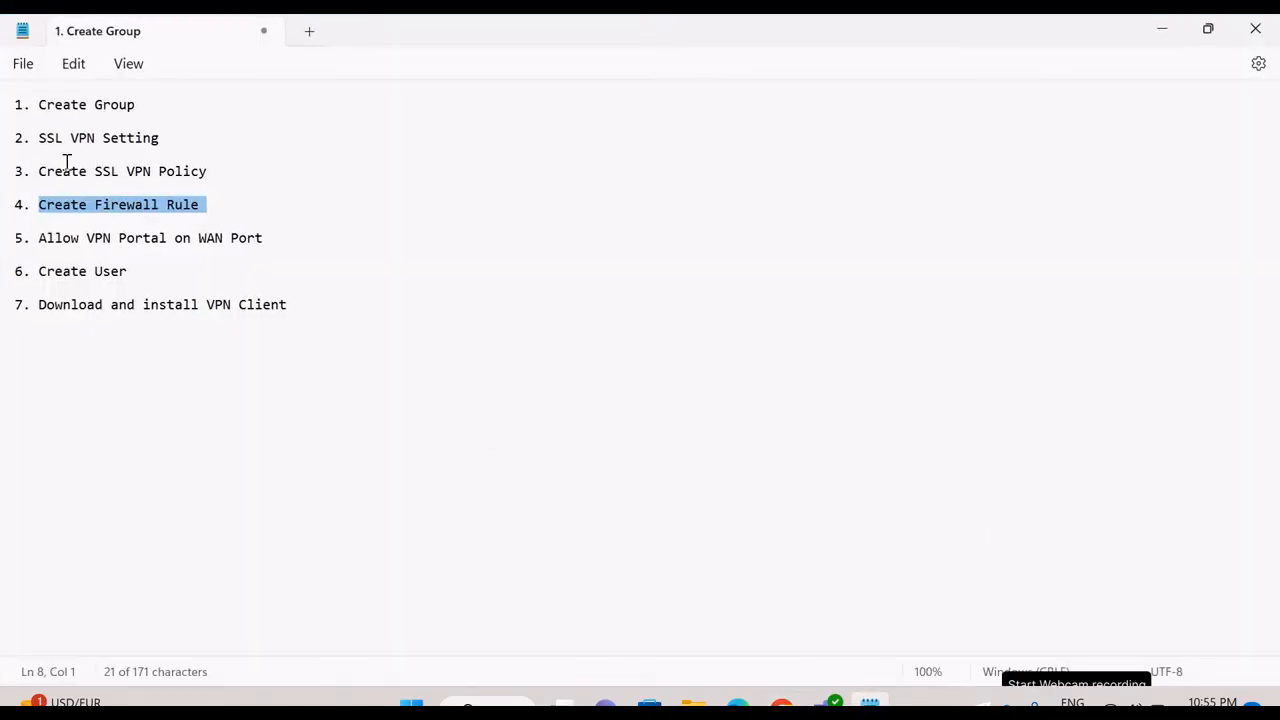
left_click_drag(40, 240, 270, 252)
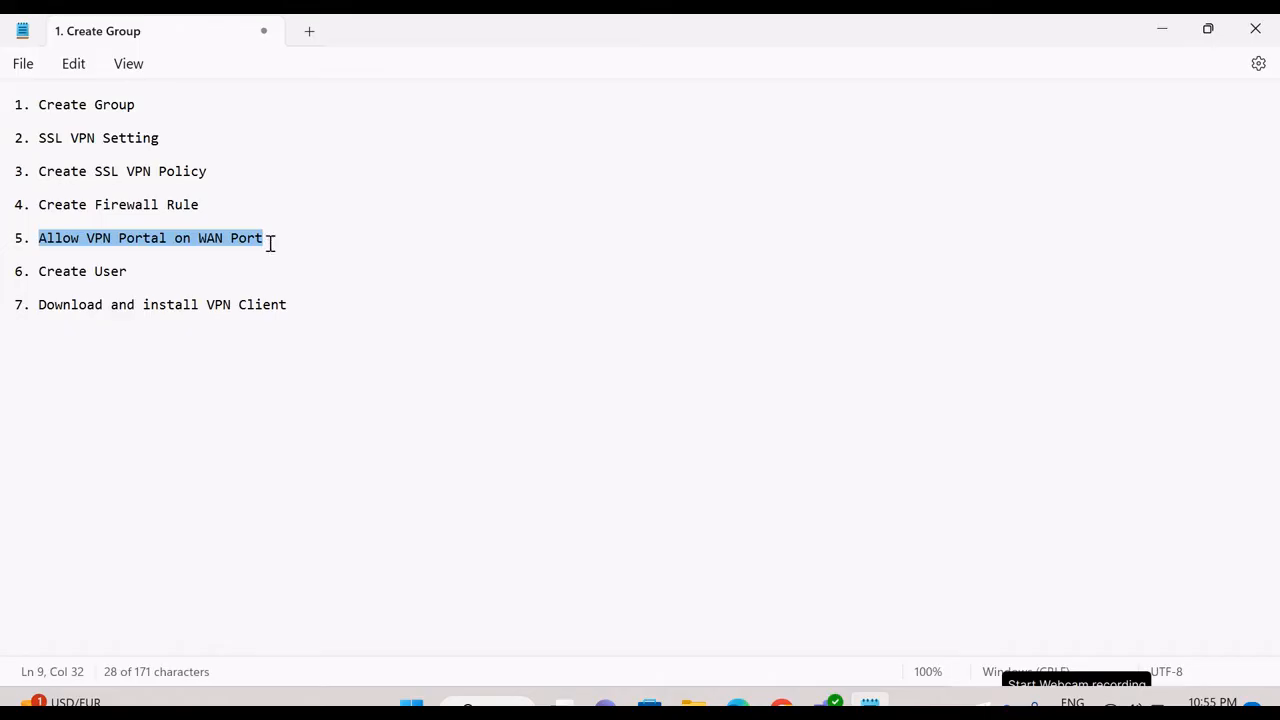
left_click(1165, 30)
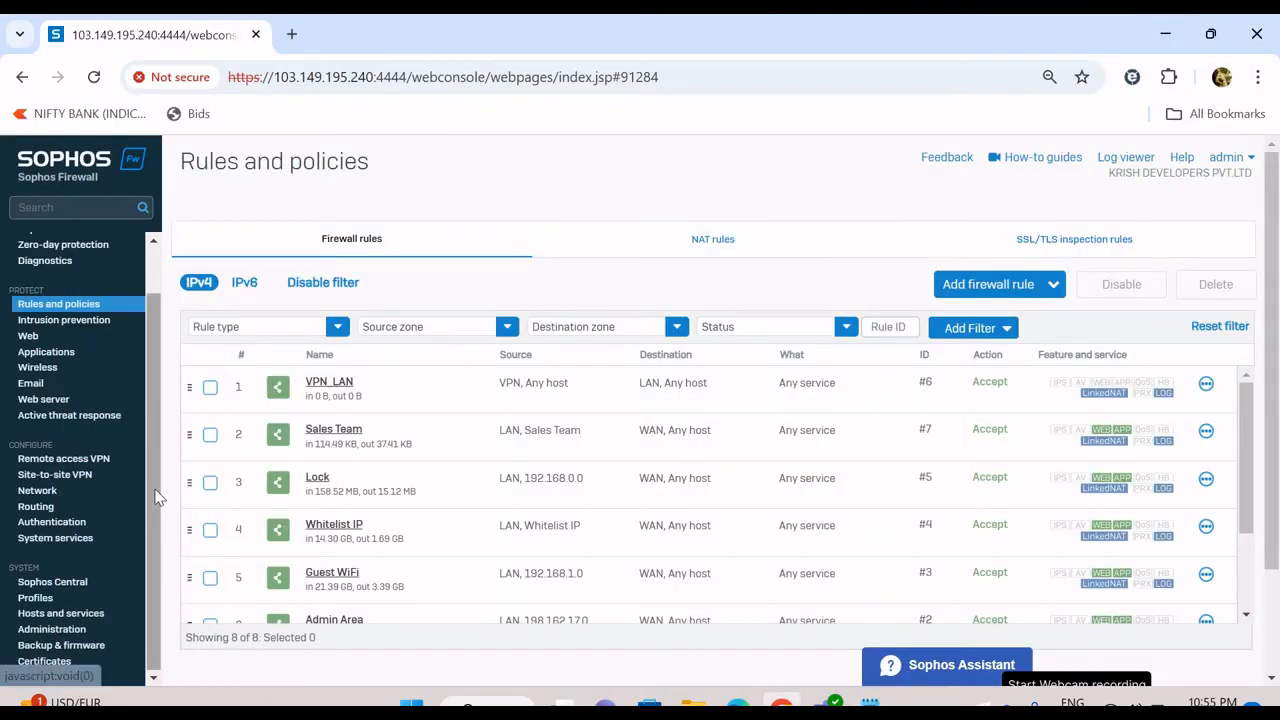
In the Administration device access settings, allow SSL VPN, VPN Portal and User Portal for the WAN zone
left_click(57, 632)
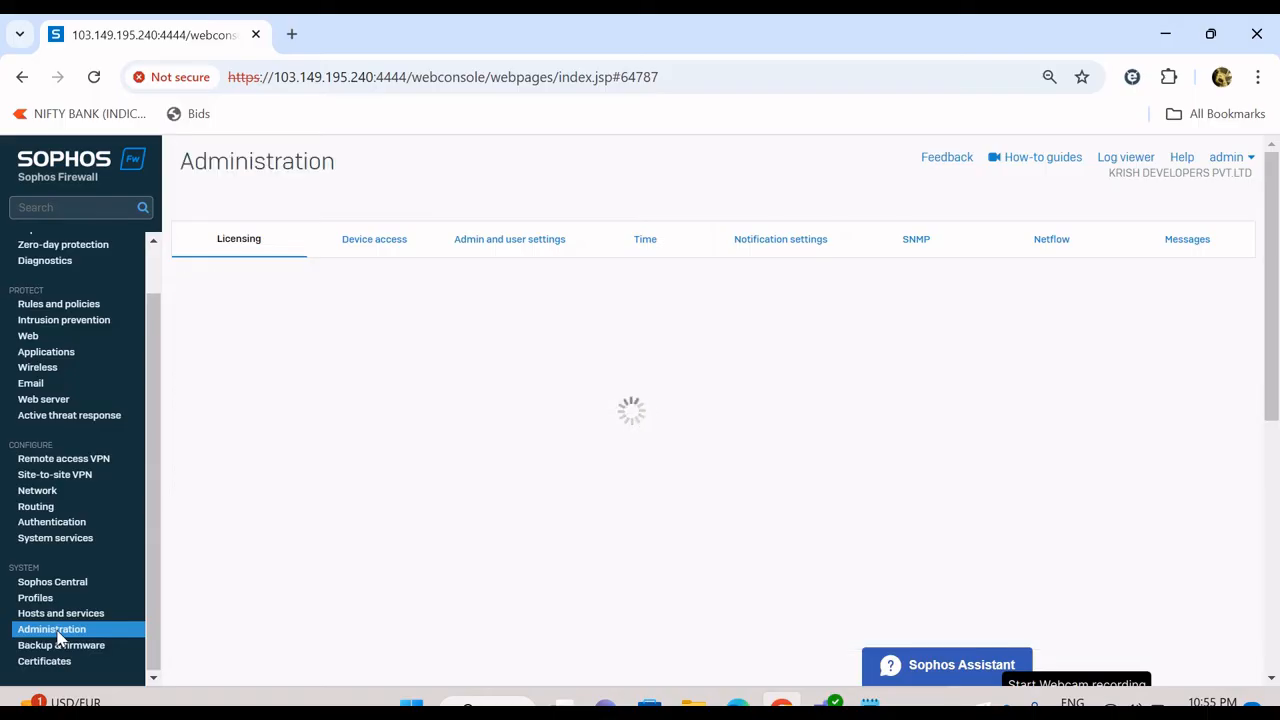
left_click(368, 245)
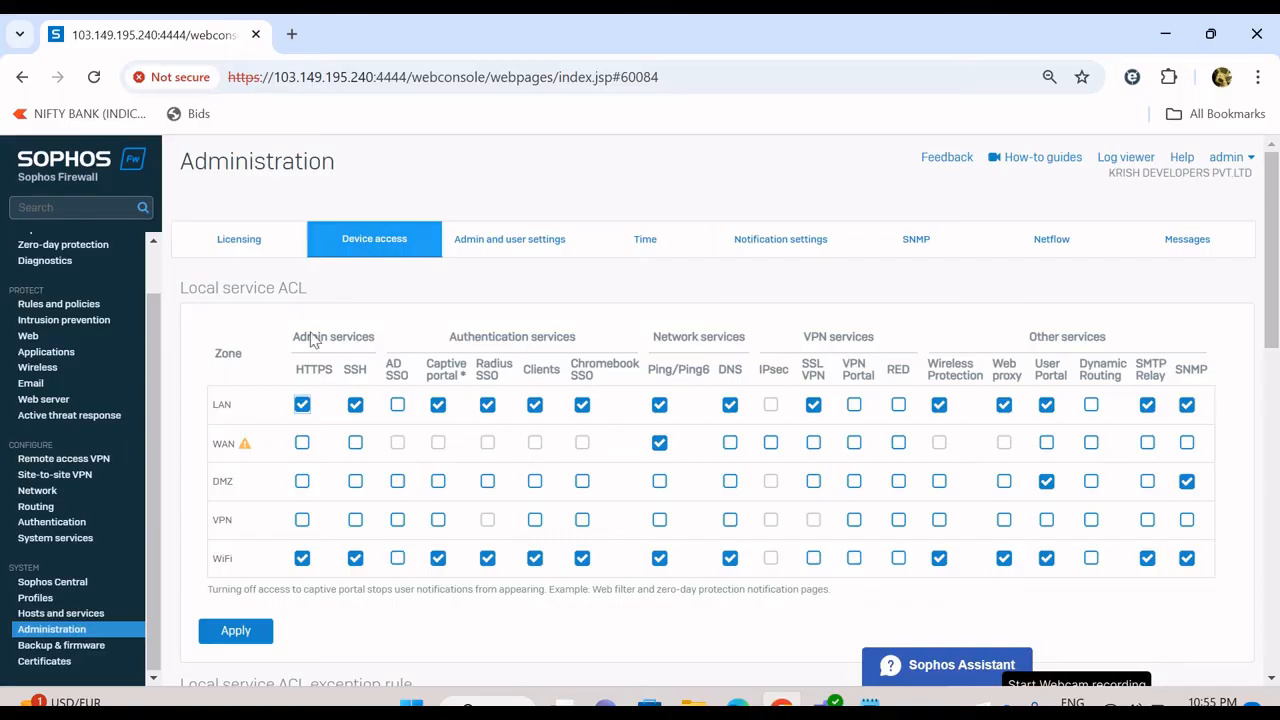
mouse_move(206, 444)
left_mouse_down()
mouse_move(242, 437)
mouse_move(220, 445)
left_mouse_up()
left_click(252, 444)
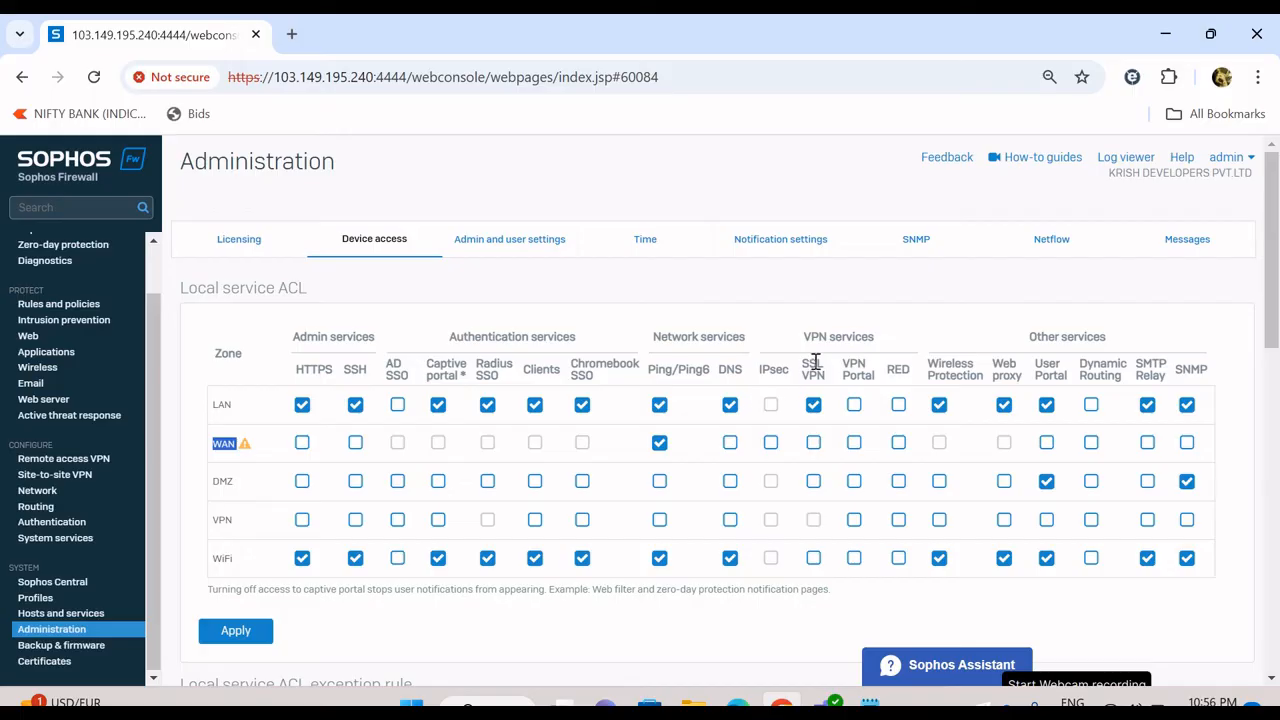
left_click(812, 446)
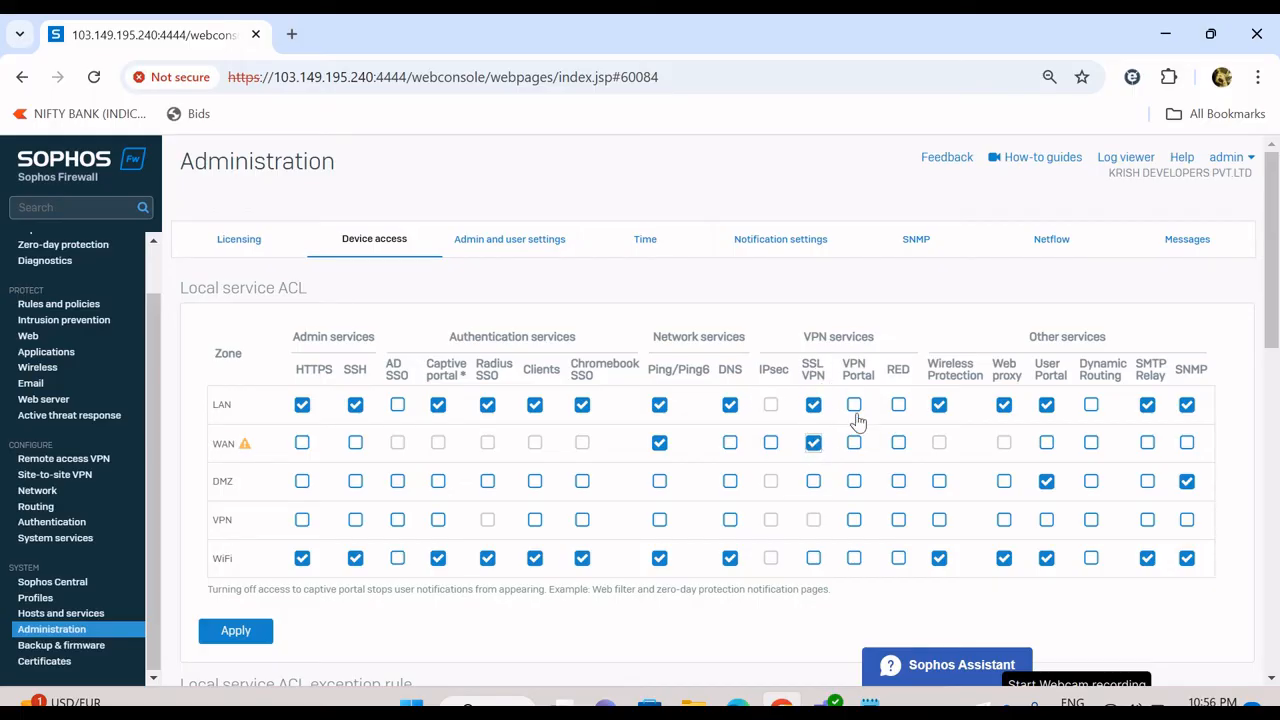
left_click(854, 443)
left_click(1046, 444)
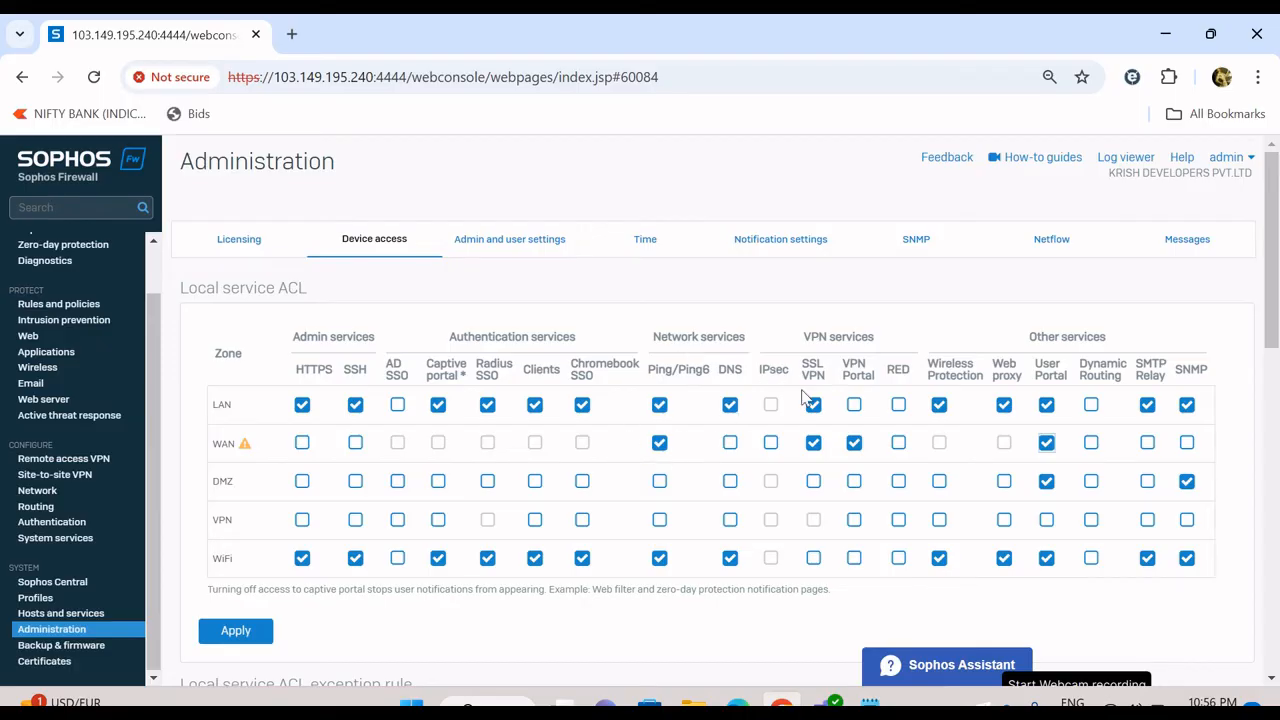
left_click(812, 441)
Allow HTTPS, Captive portal, Clients, Ping/Ping6, DNS, VPN Portal and User Portal for the VPN zone, and apply the local service ACL changes
left_click_drag(250, 527, 212, 520)
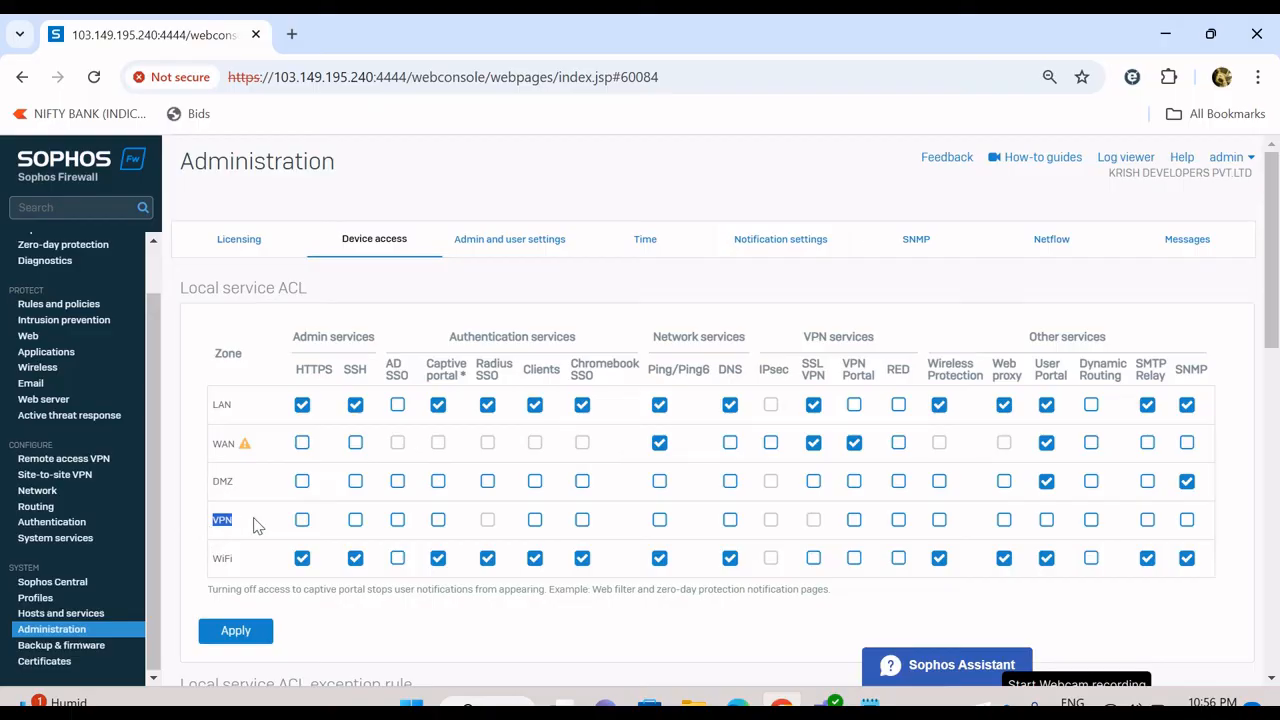
left_click(304, 524)
left_click(439, 522)
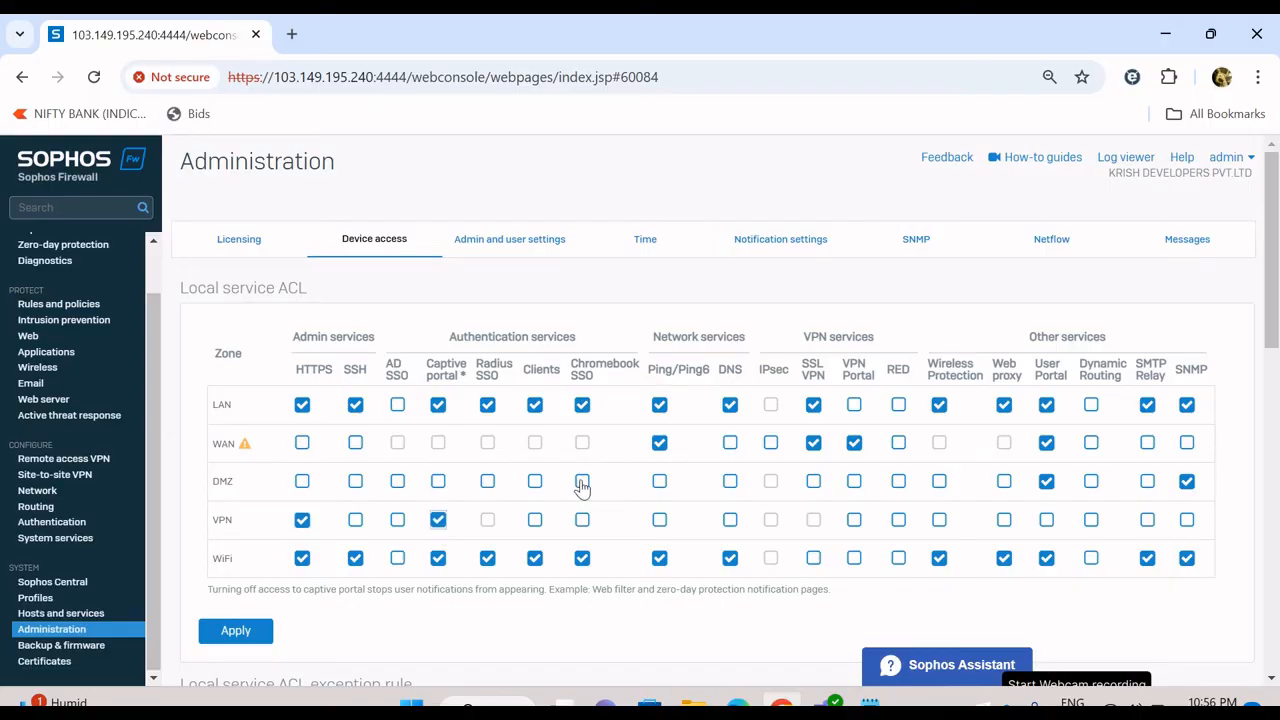
left_click(535, 521)
left_click(660, 521)
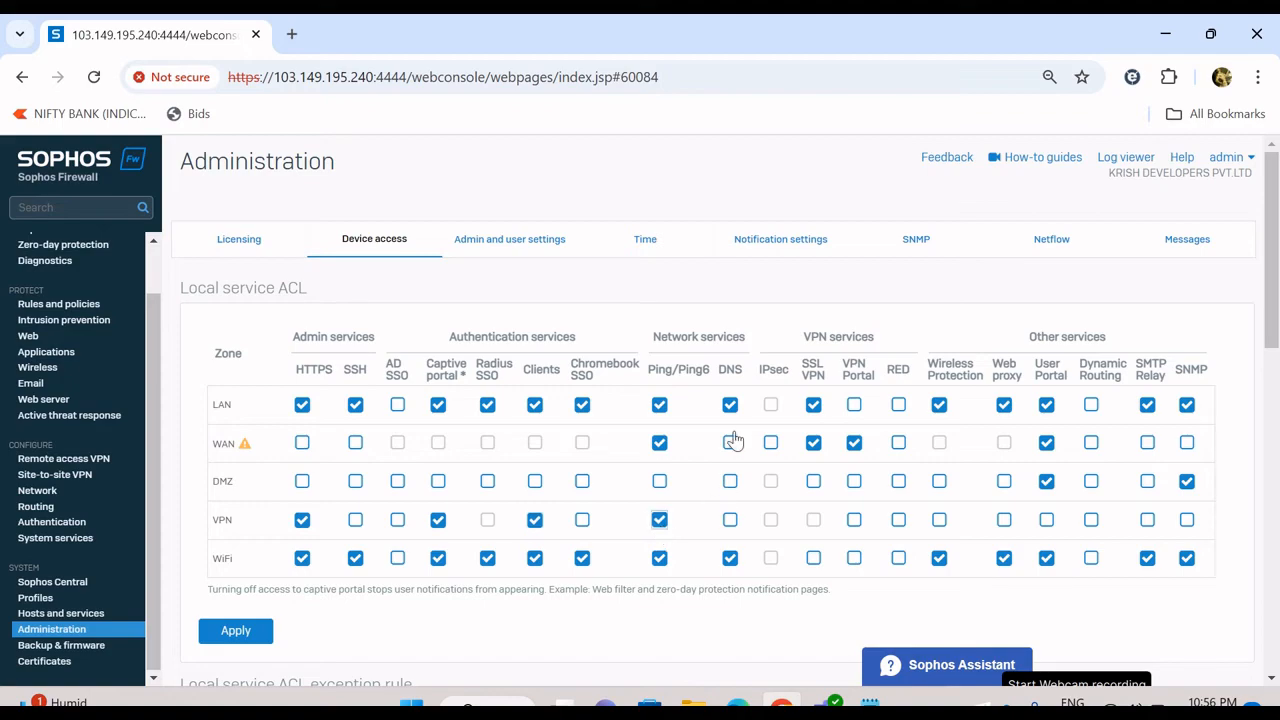
left_click(732, 524)
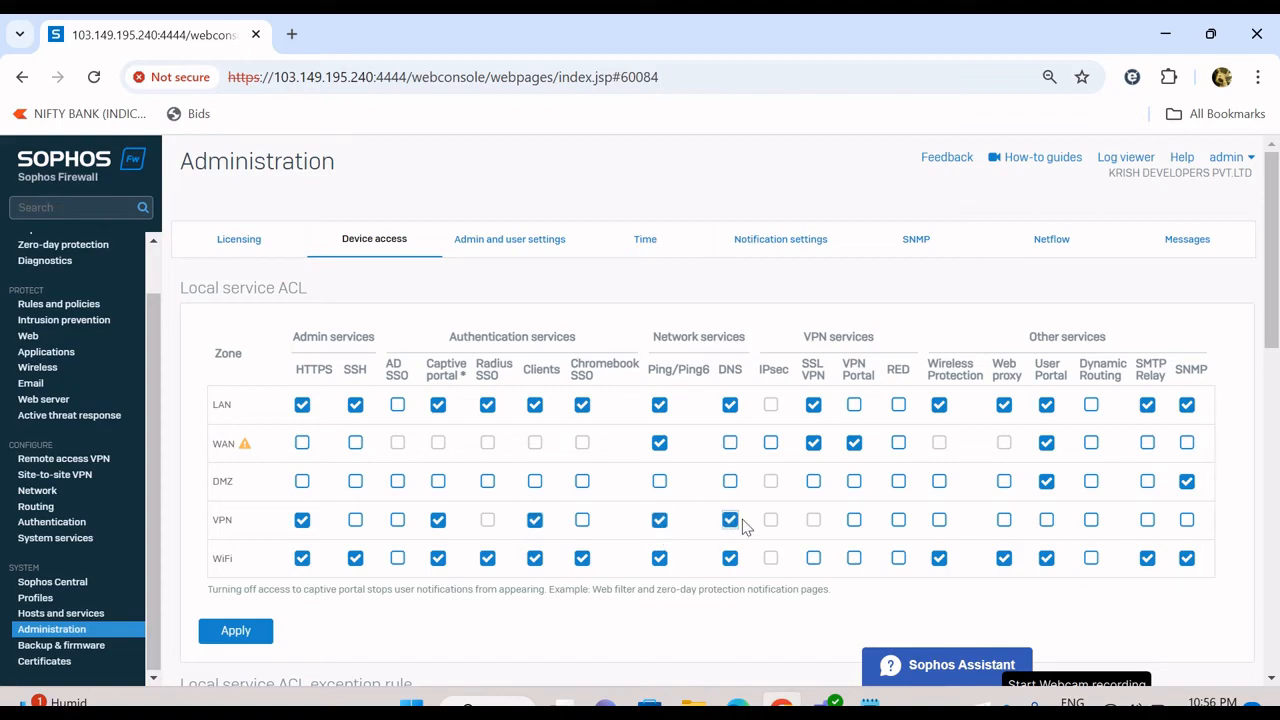
left_click(854, 520)
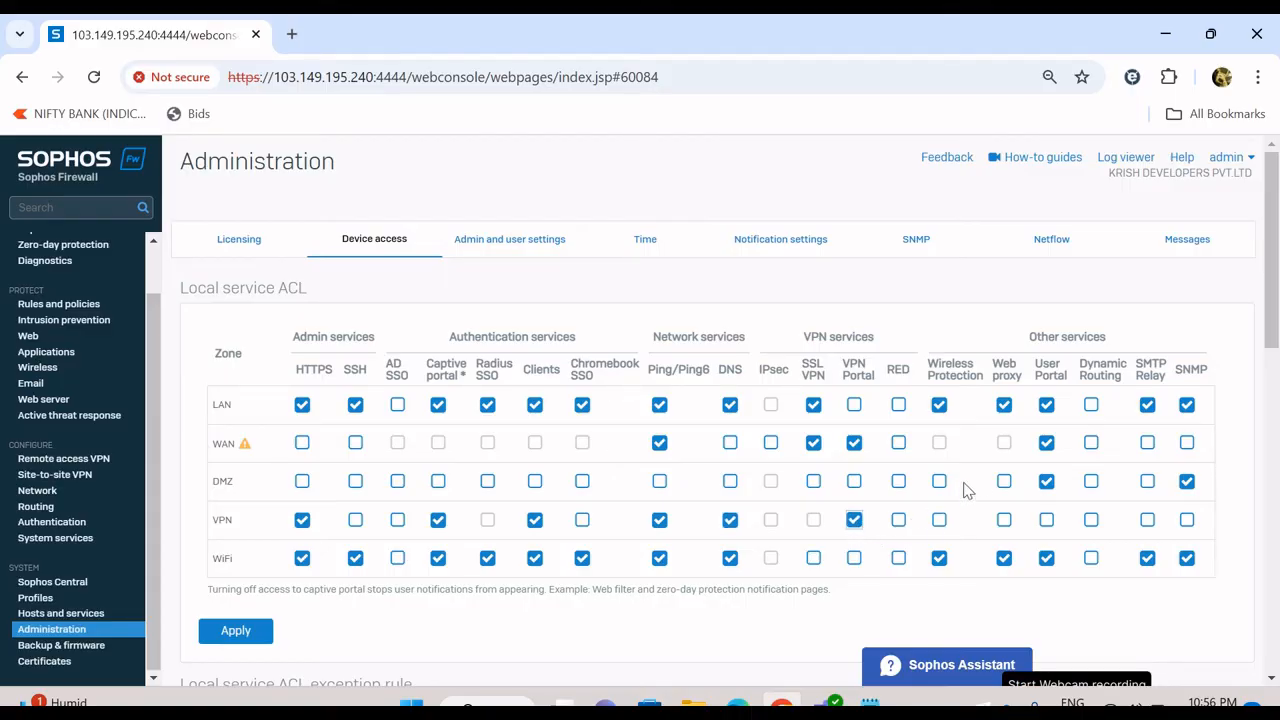
left_click(1042, 527)
left_click(238, 632)
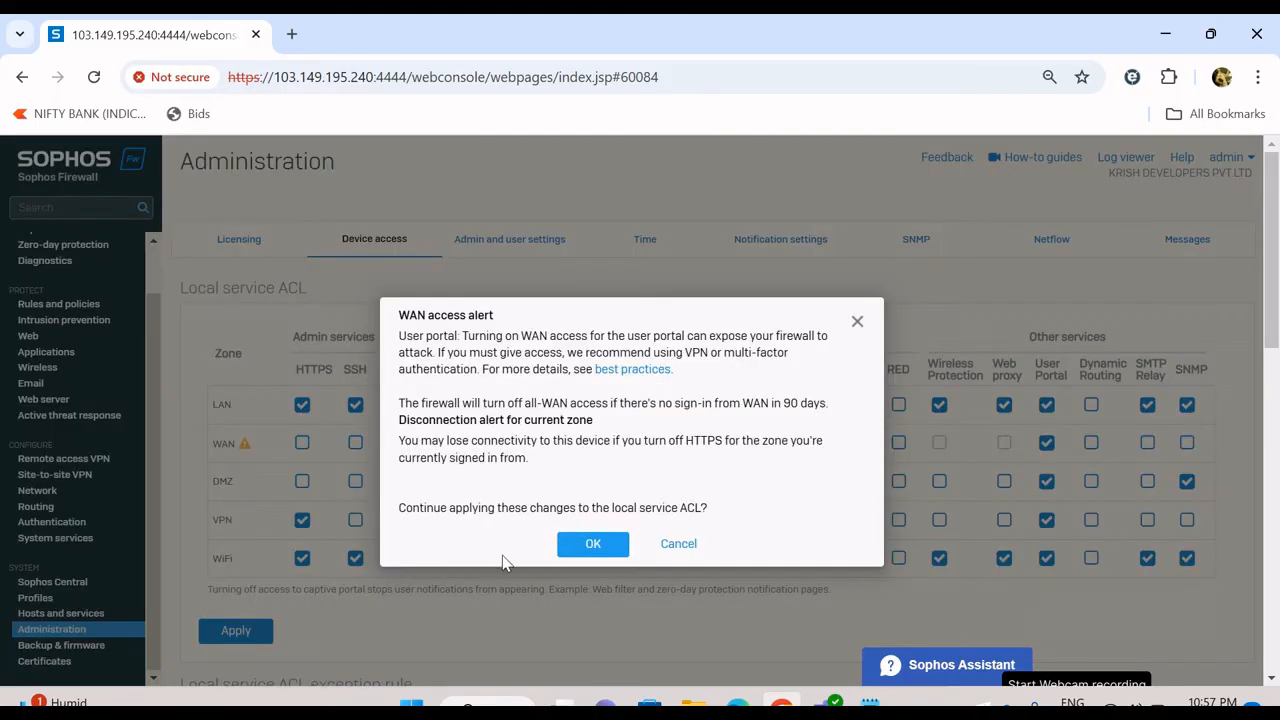
left_click(594, 547)
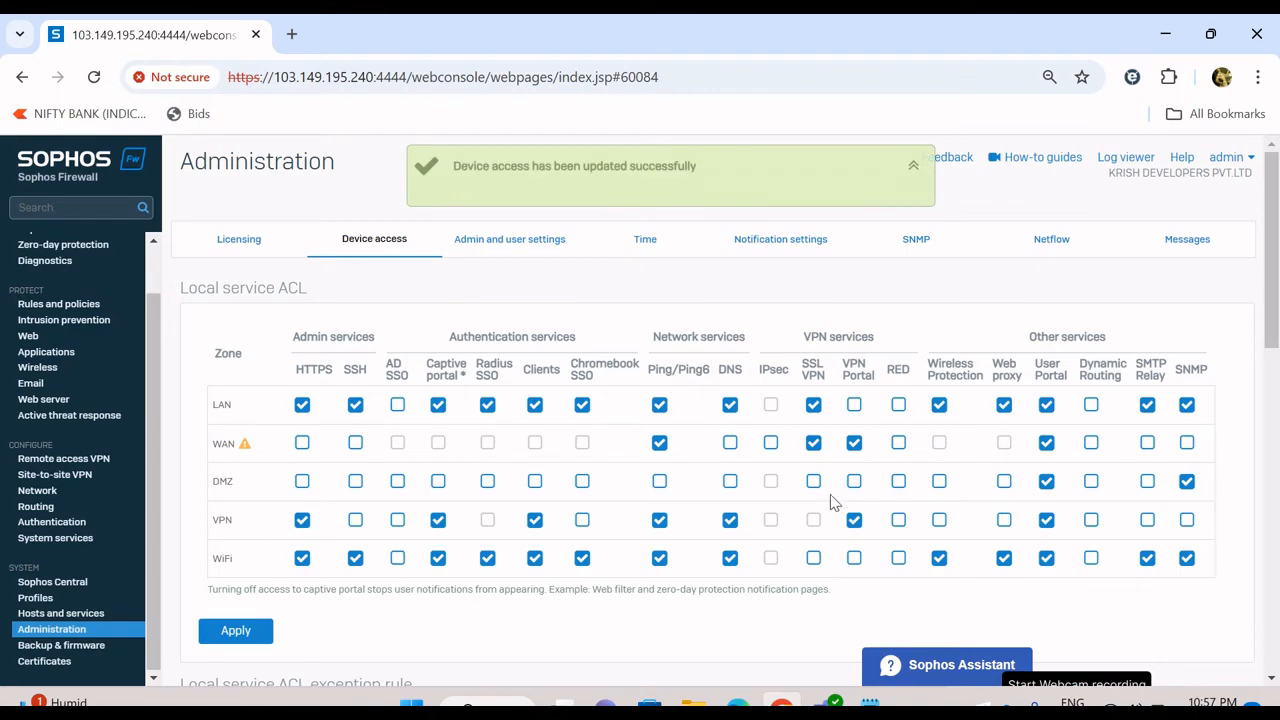
Switch to the Notepad checklist, highlight the item "Create User", and return to the firewall console
mouse_move(869, 702)
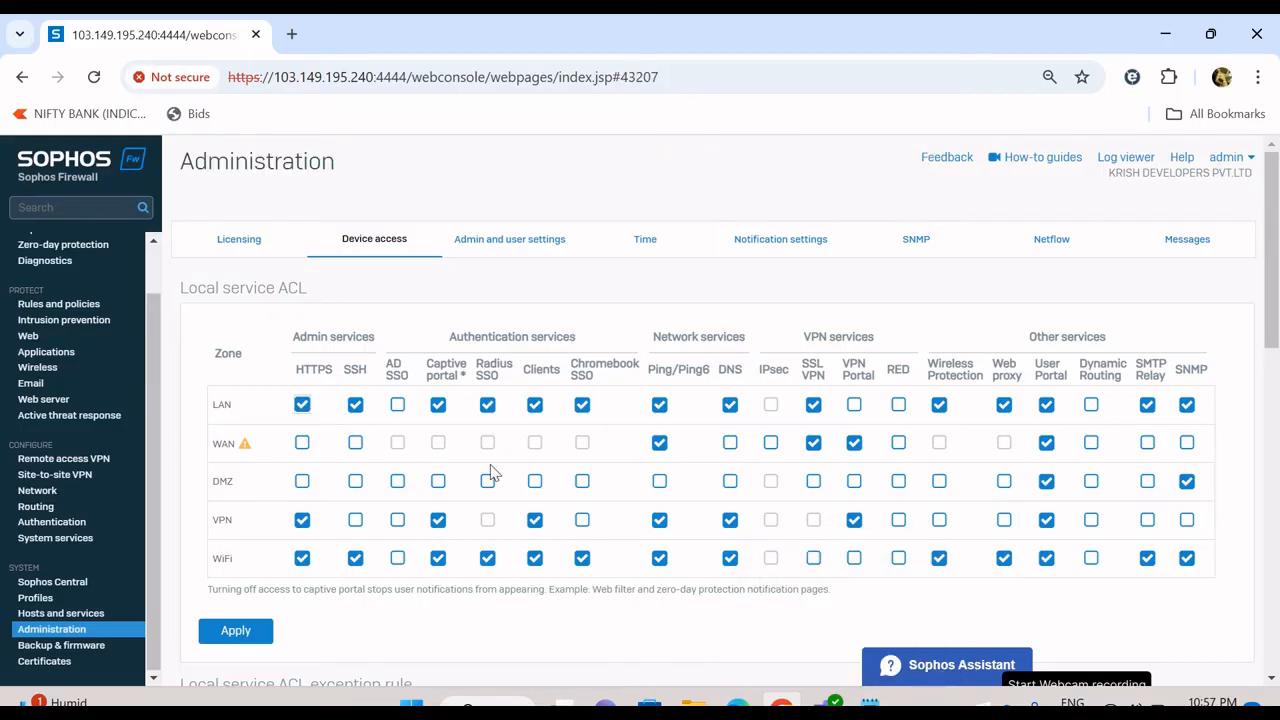
left_click(870, 702)
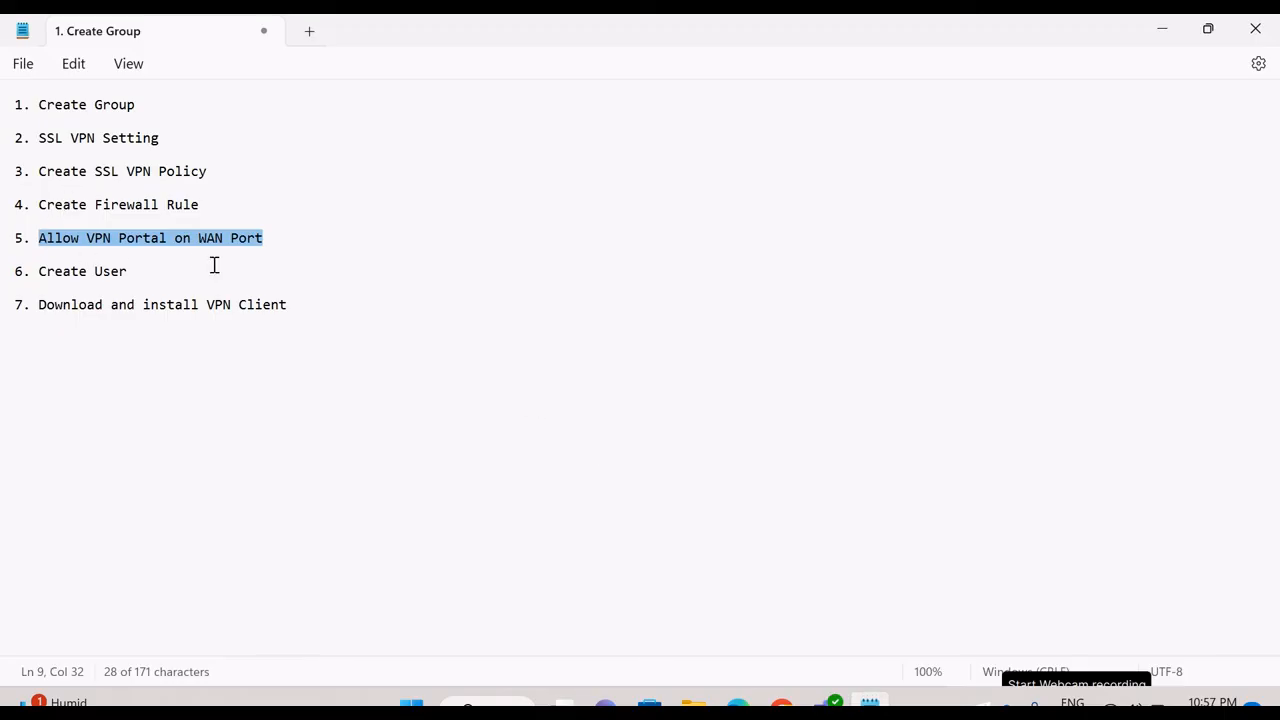
left_click(174, 256)
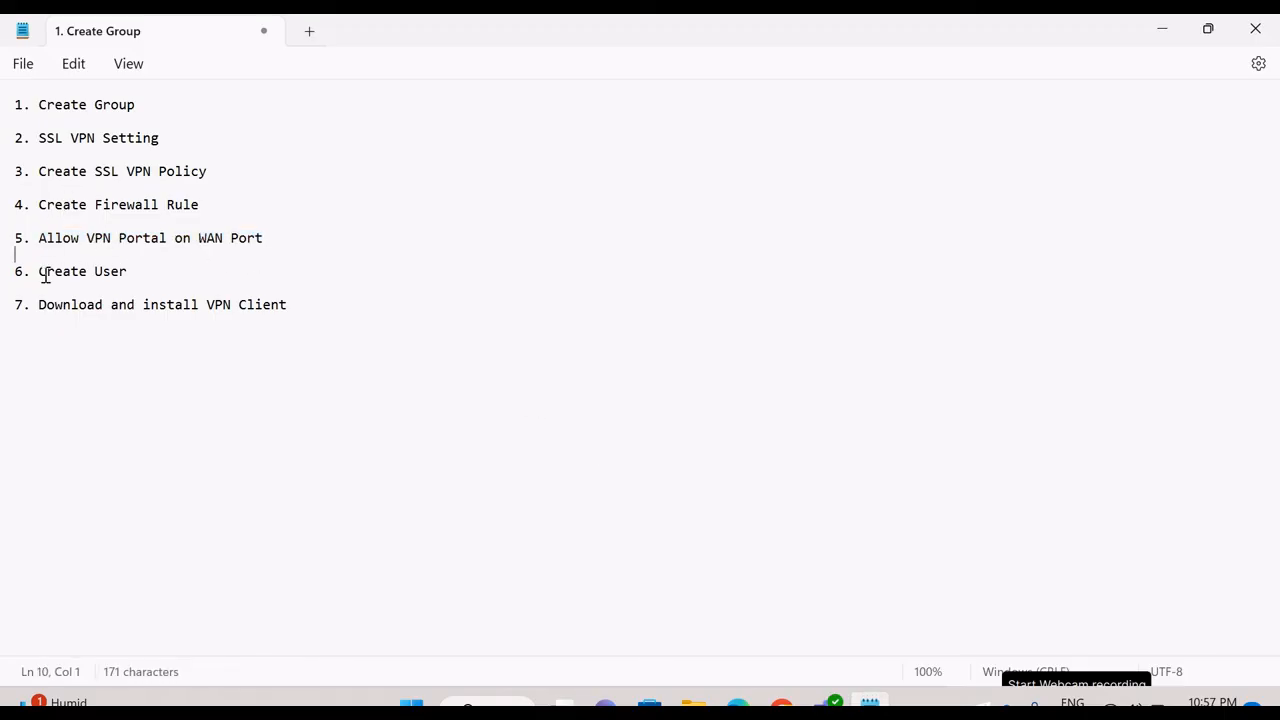
left_click_drag(38, 270, 146, 277)
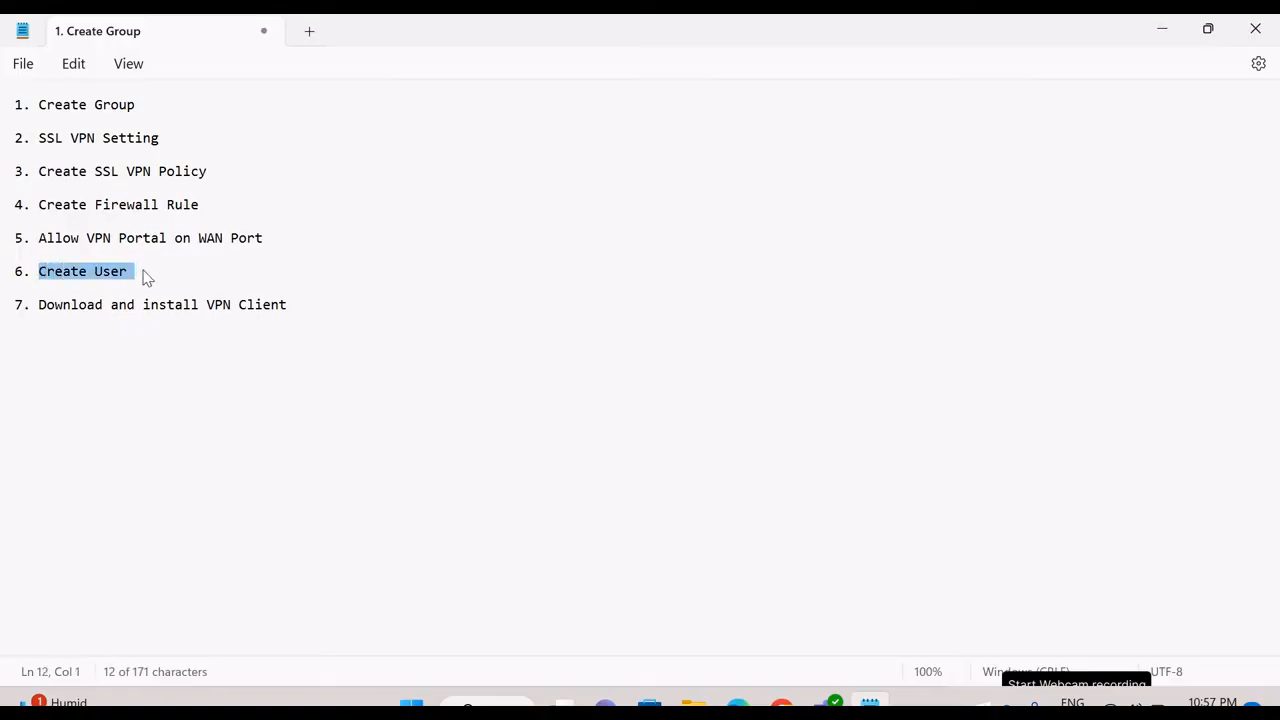
left_click(1163, 35)
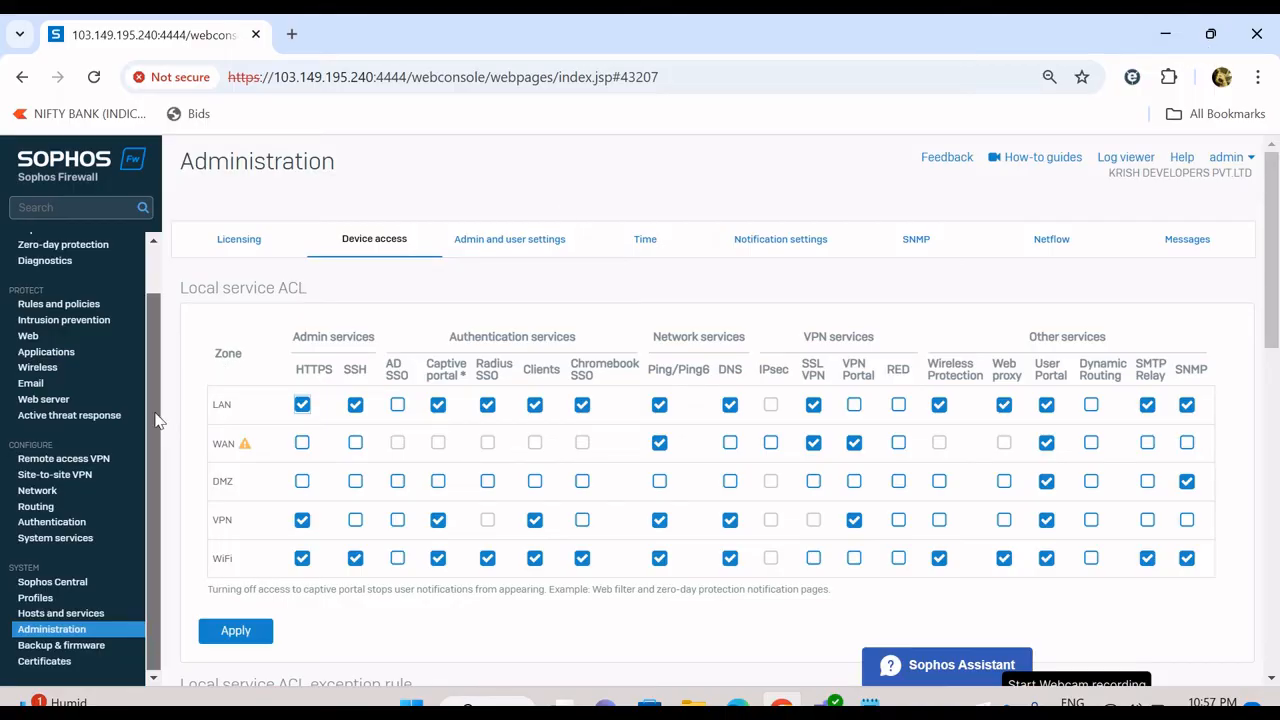
Start adding a new user in the firewall's Authentication users
left_click(77, 530)
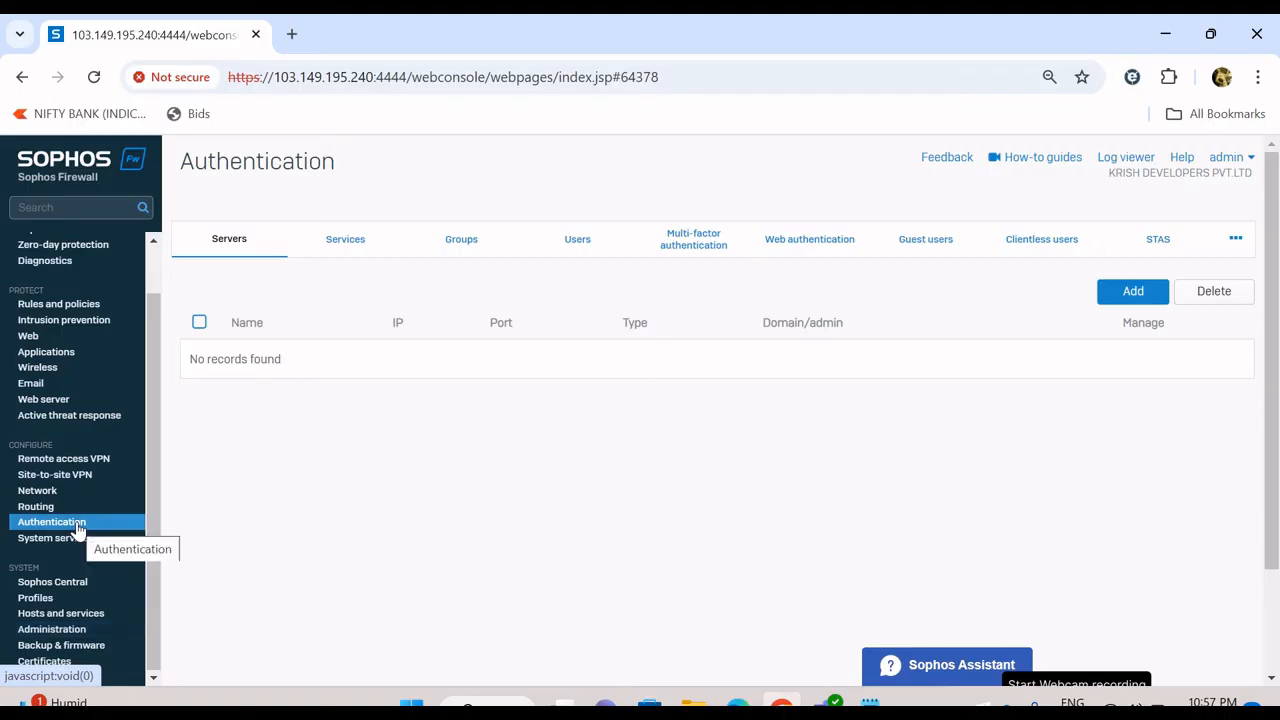
left_click(578, 245)
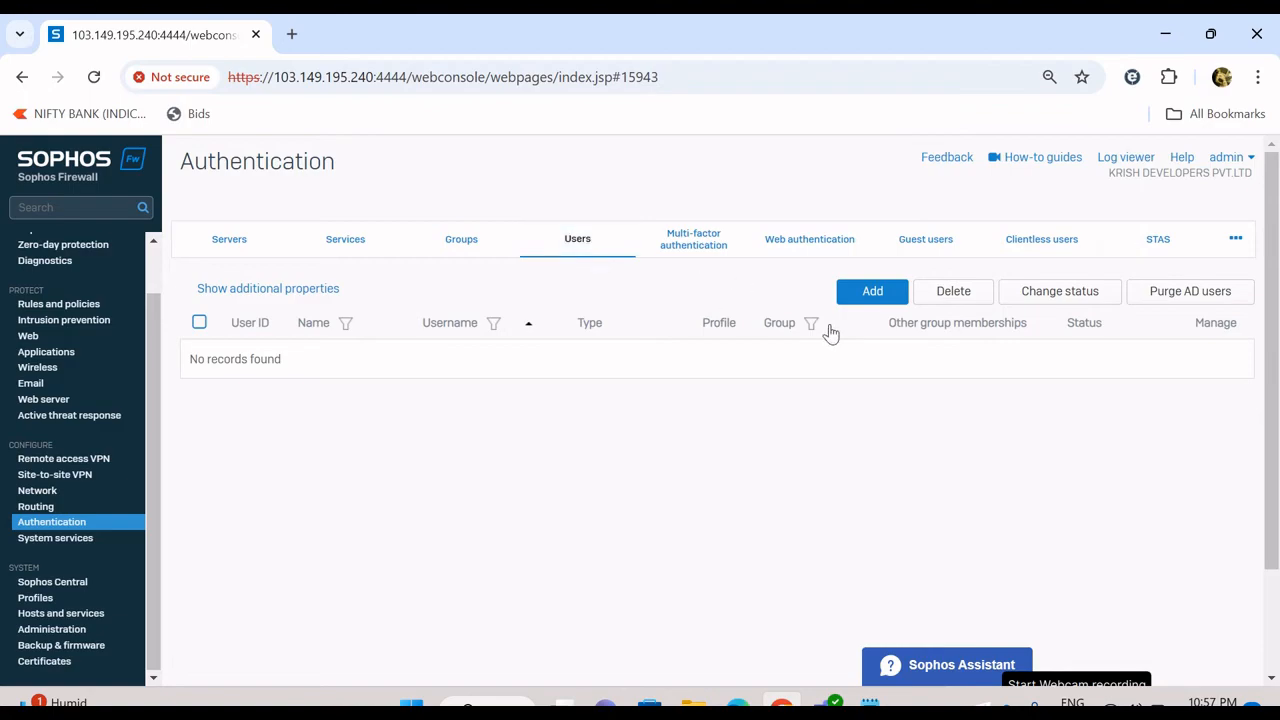
left_click(885, 302)
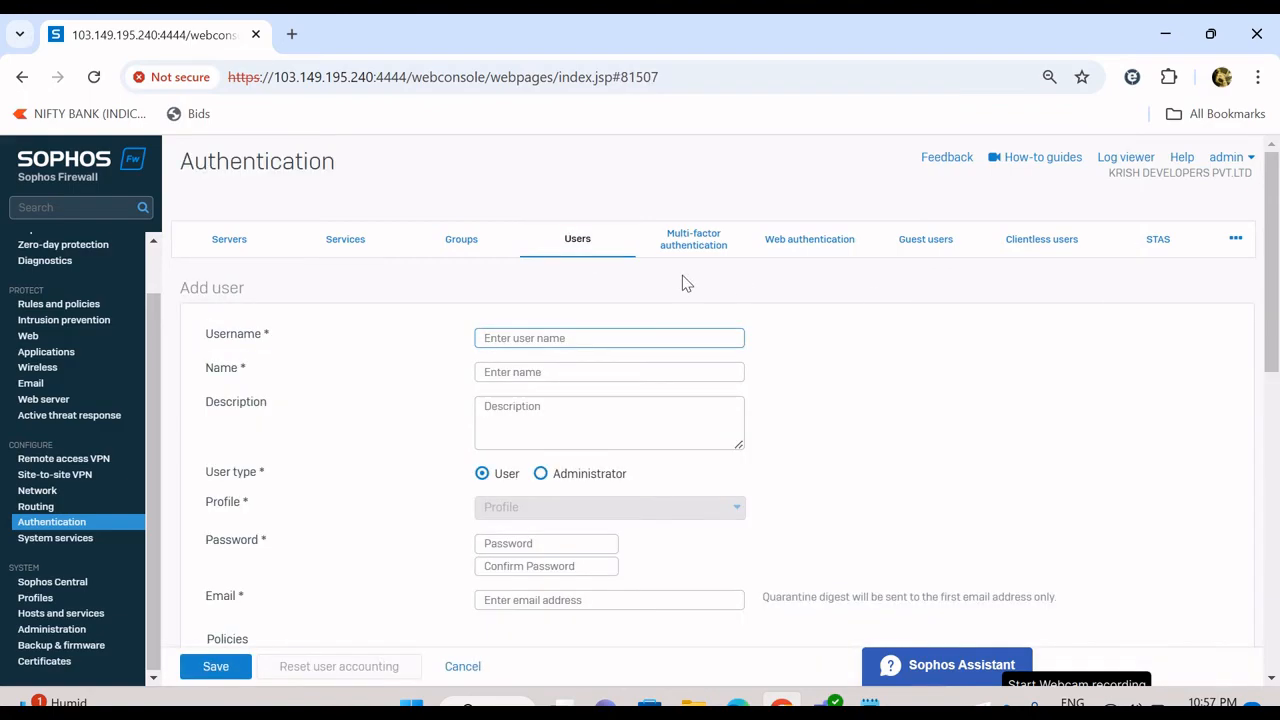
Enter user1 as both the username and the name of the new user
type("user1")
scroll(1277, 316, "down", 1)
left_click(554, 310)
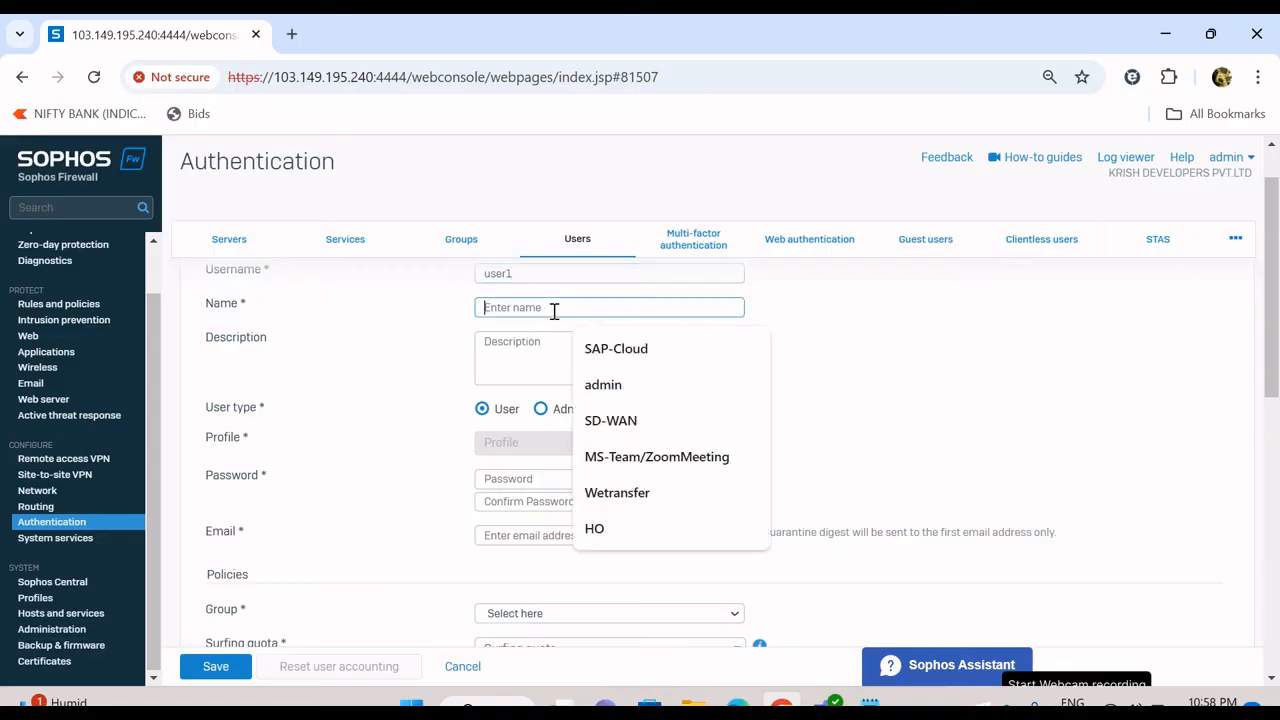
type("user1")
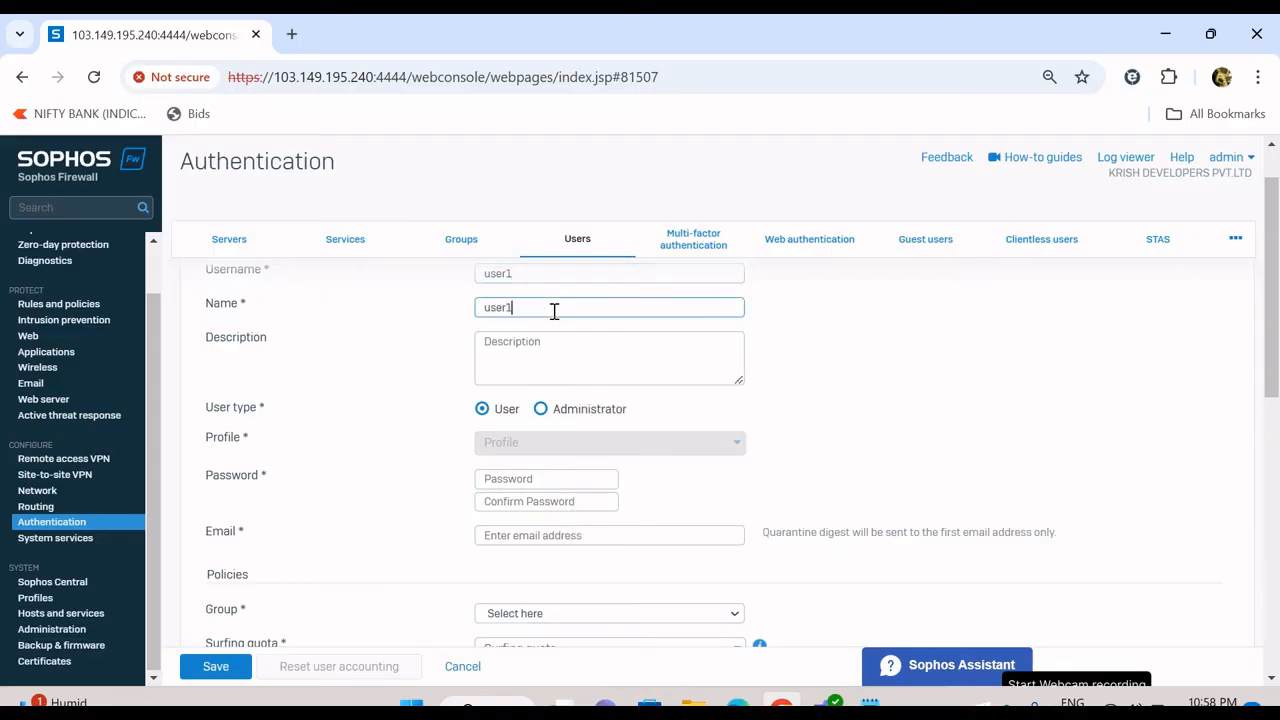
Enter and confirm the new user's account password and fill in the user's email address
left_click(542, 476)
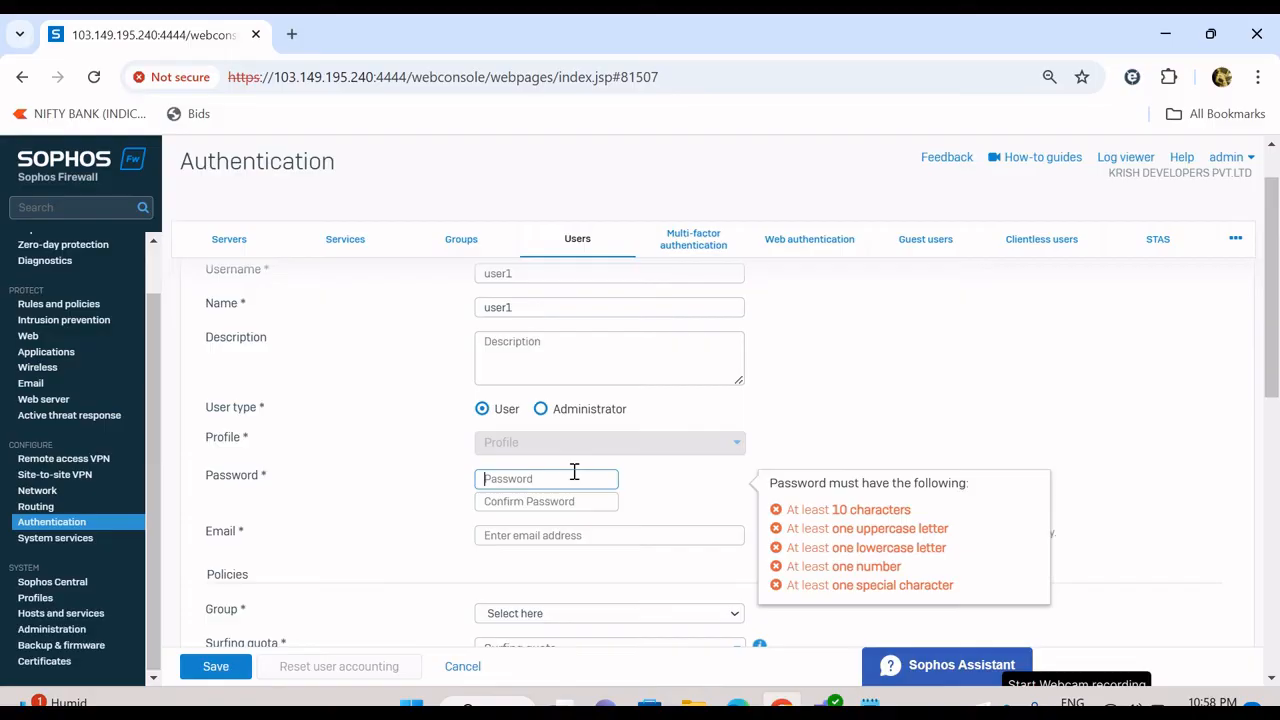
left_click(575, 501)
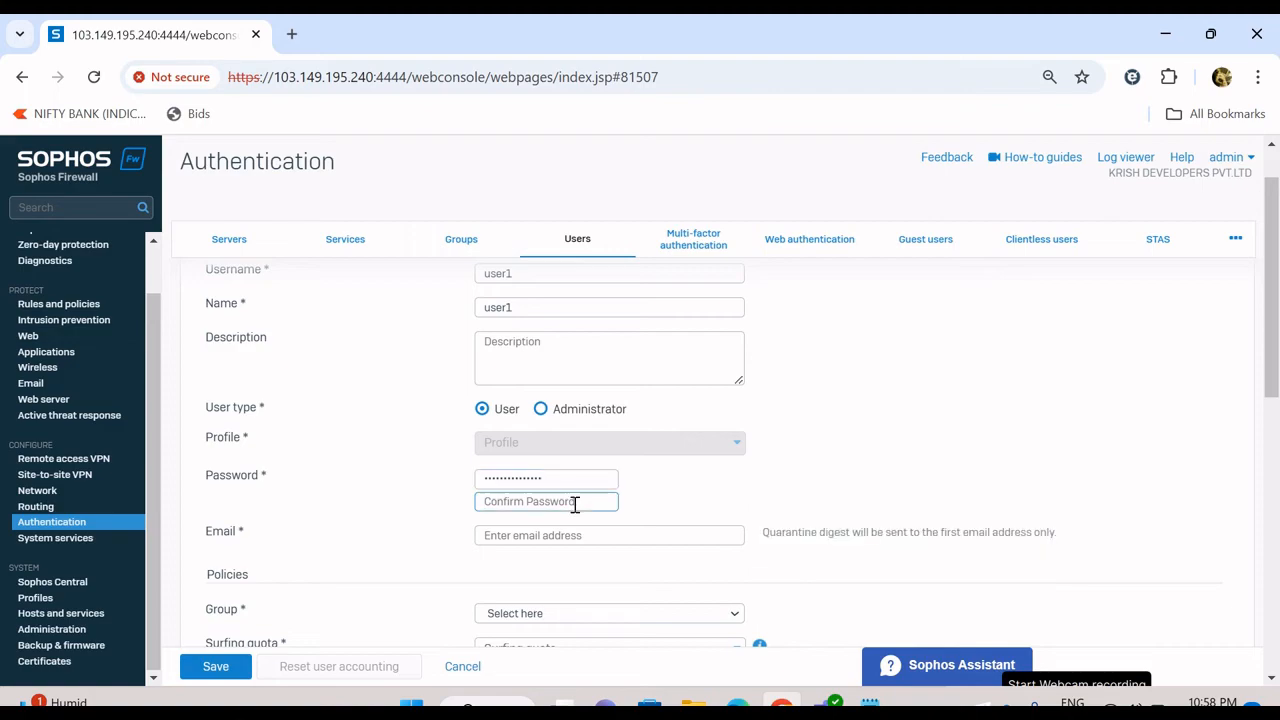
left_click(533, 535)
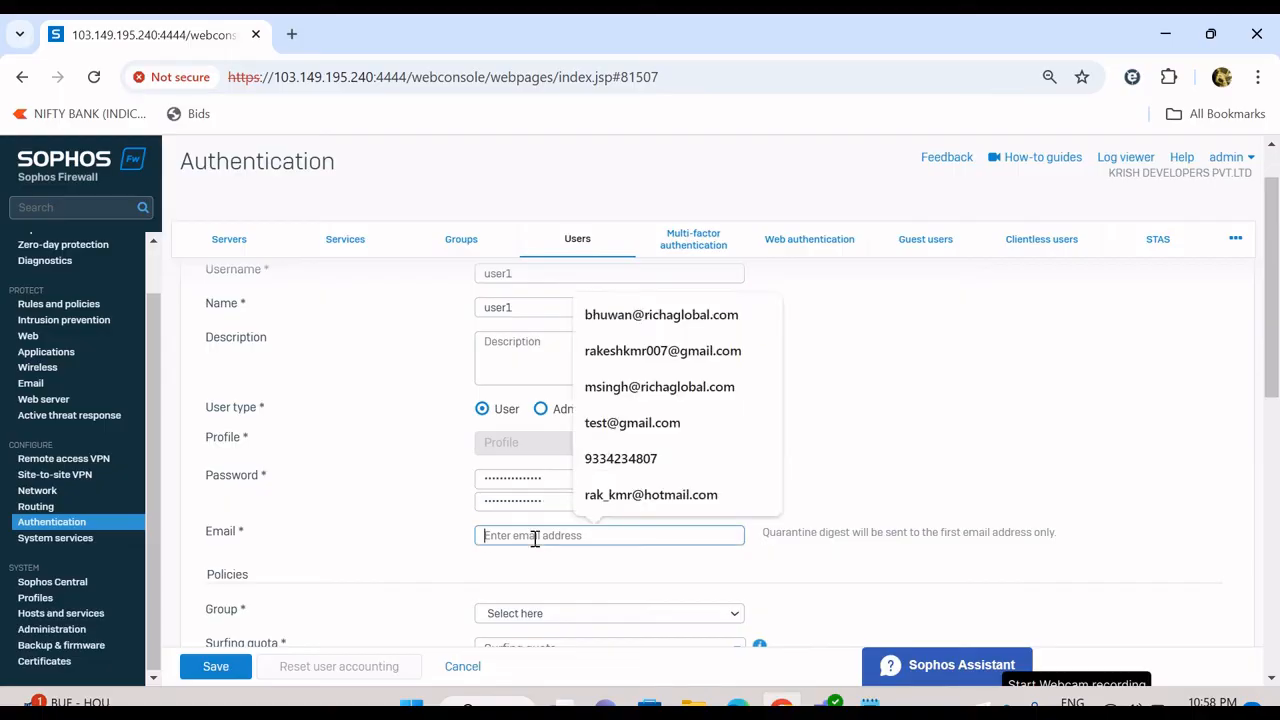
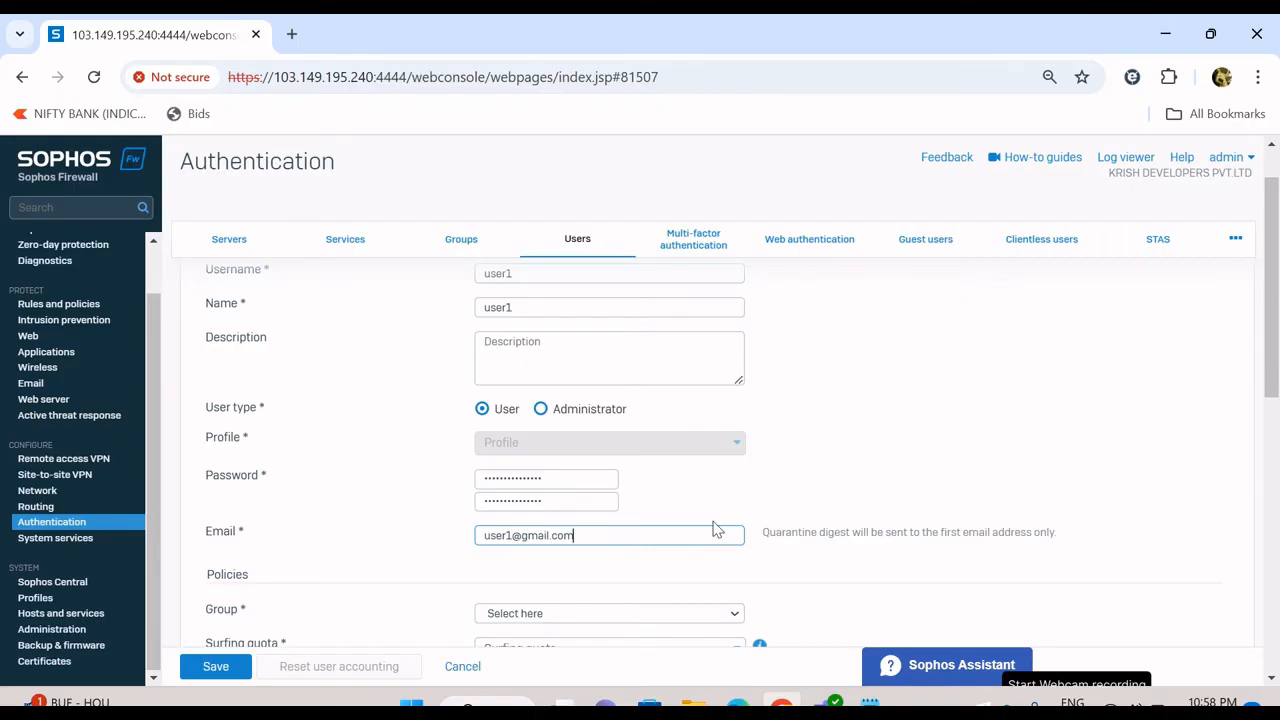
Assign the new user to the IT Team group and save the user
scroll(1273, 360, "down", 2)
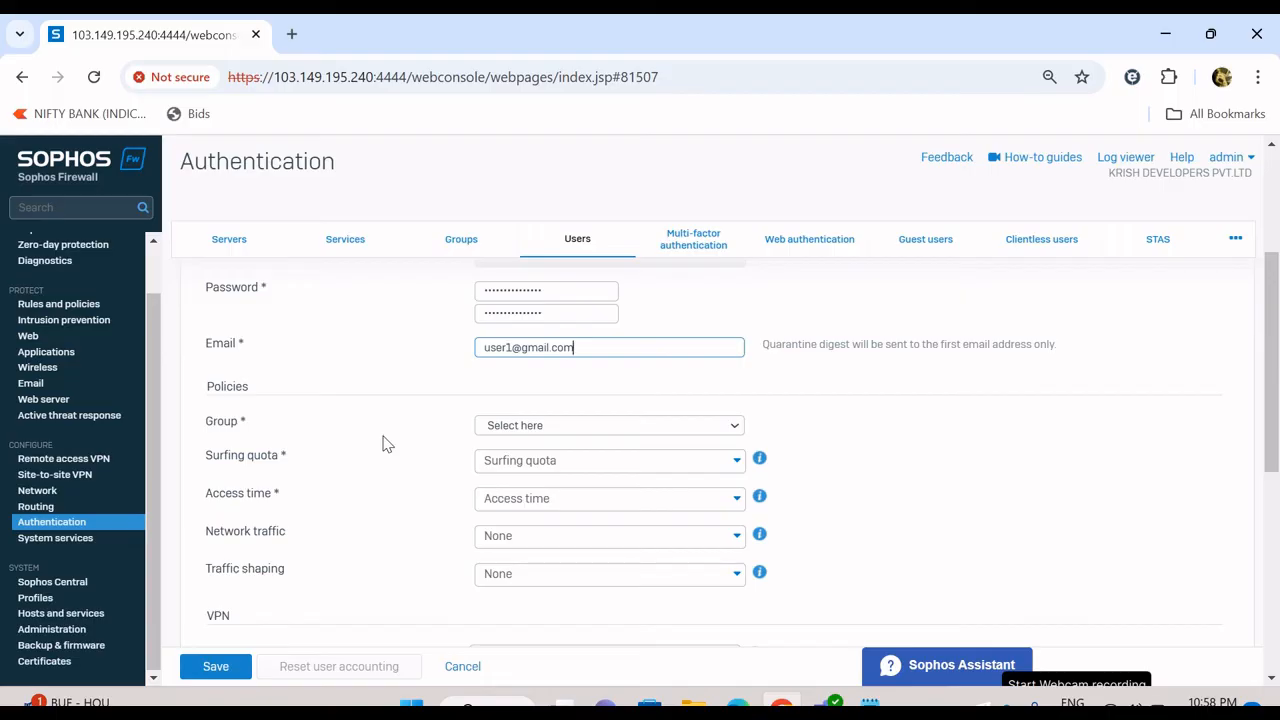
left_click(550, 429)
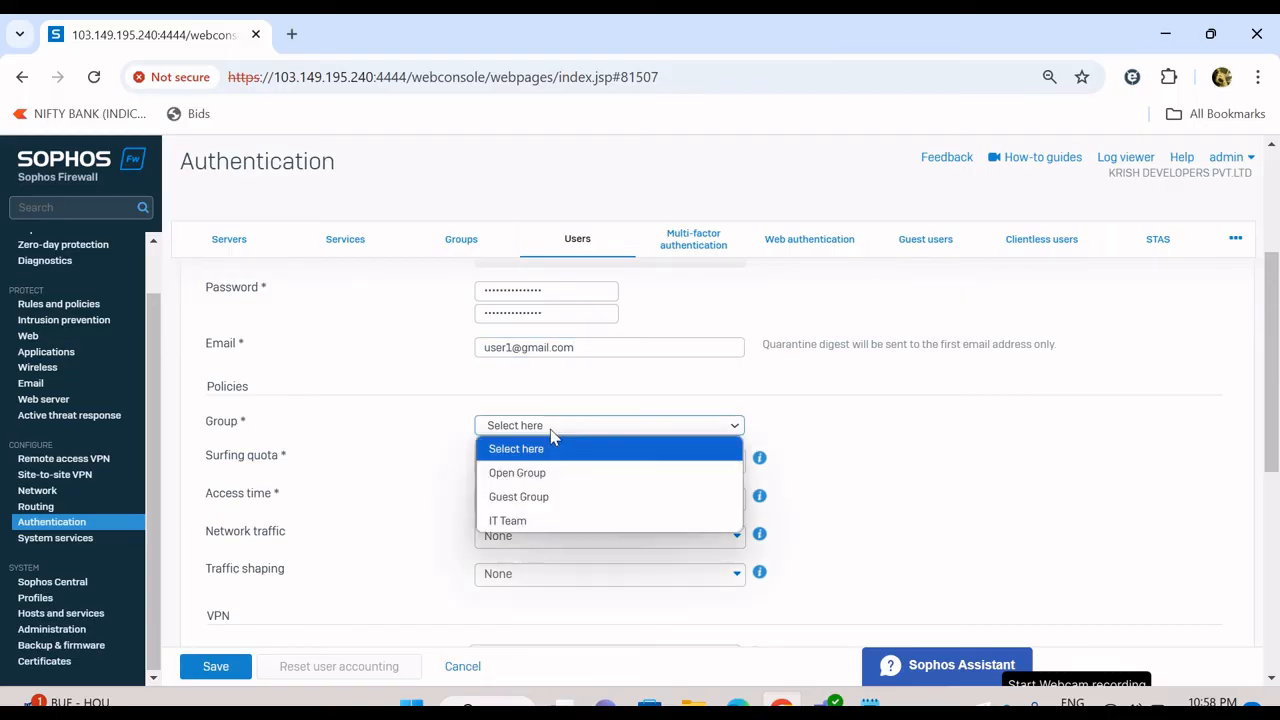
left_click(520, 522)
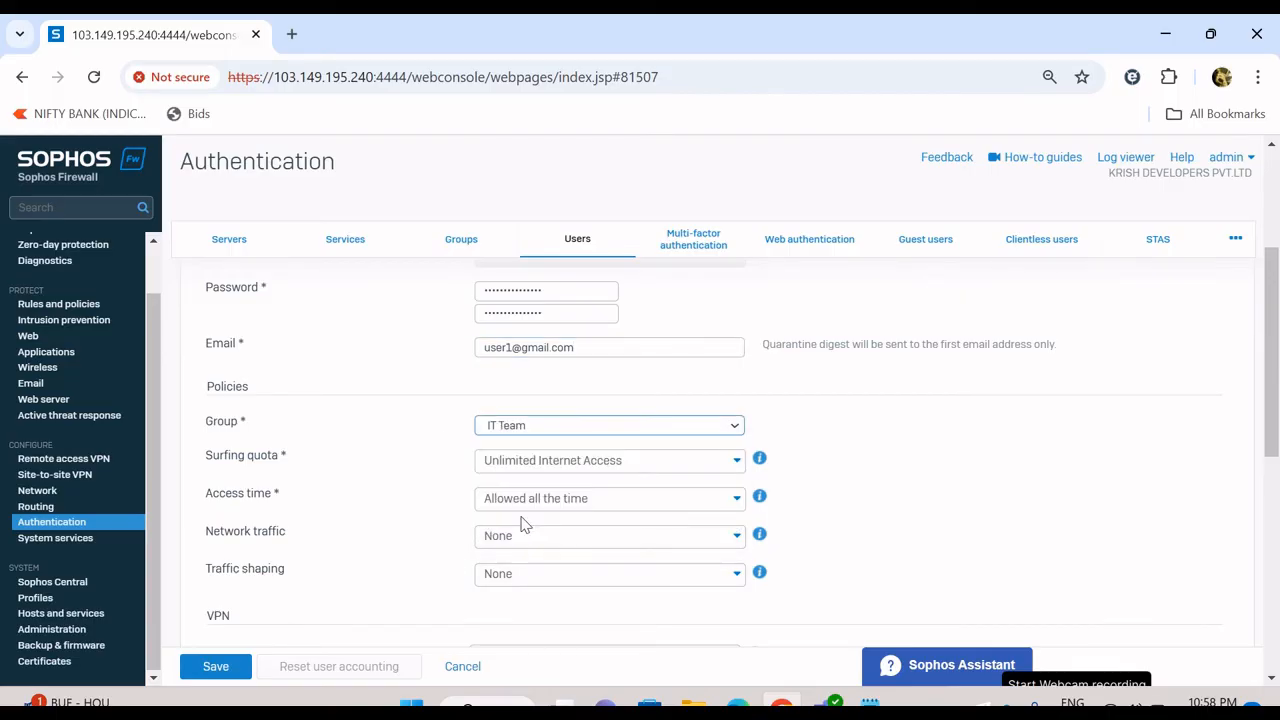
left_click(218, 667)
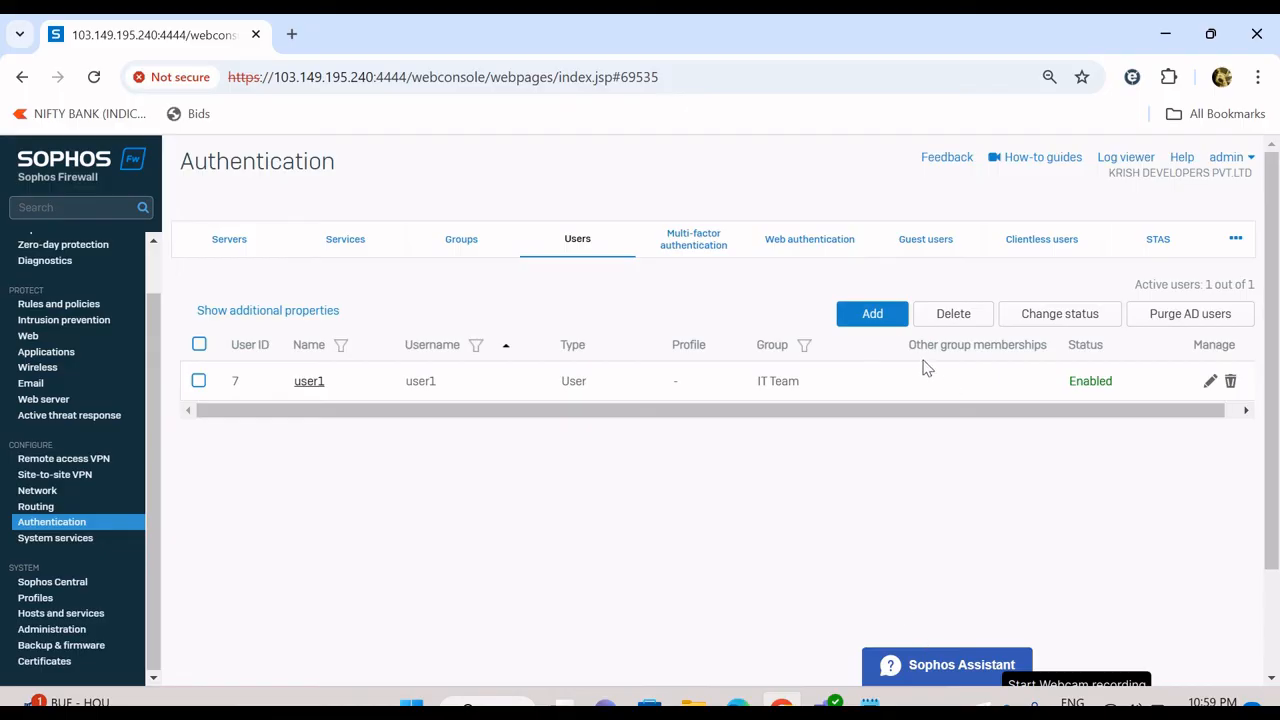
left_click(874, 315)
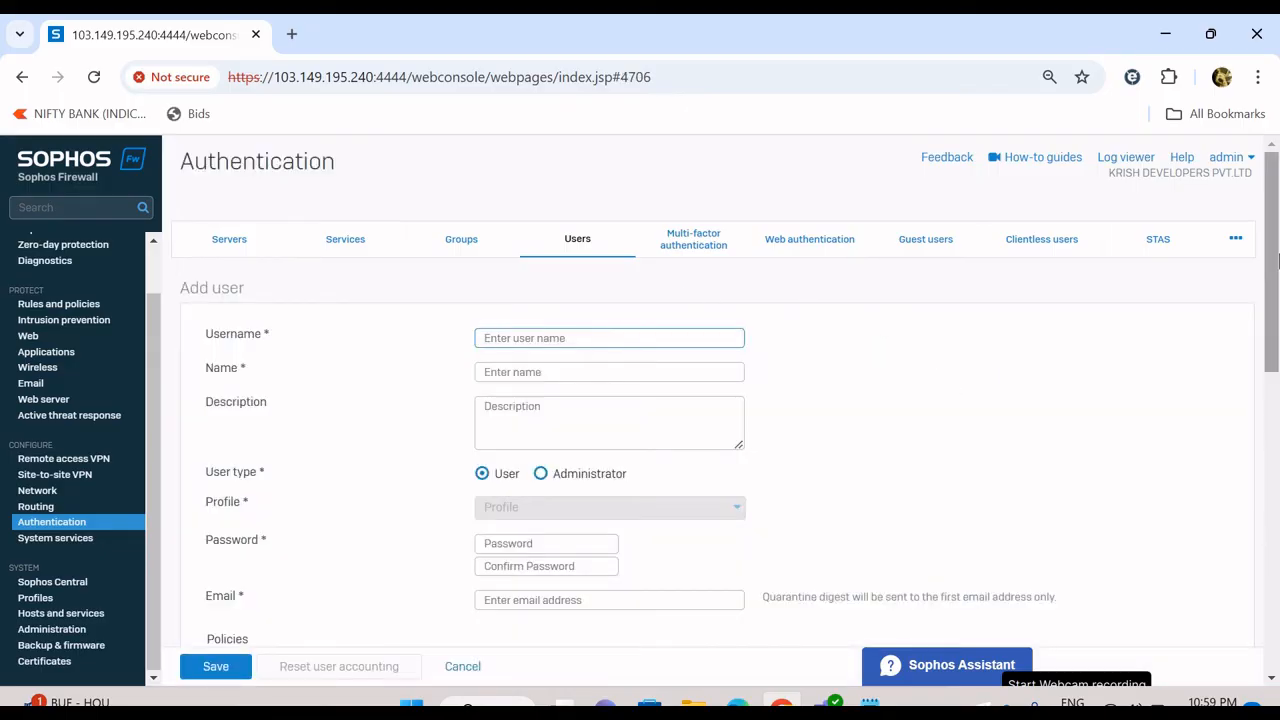
scroll(1268, 283, "down", 3)
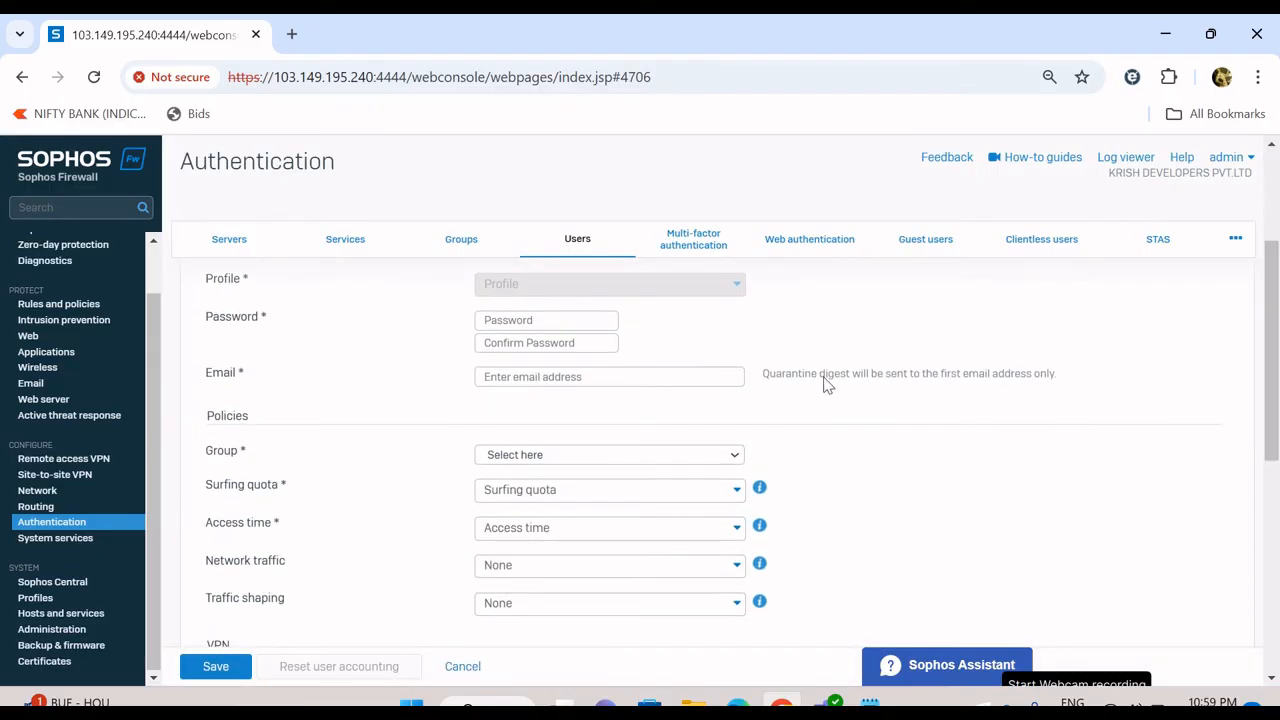
left_click(697, 456)
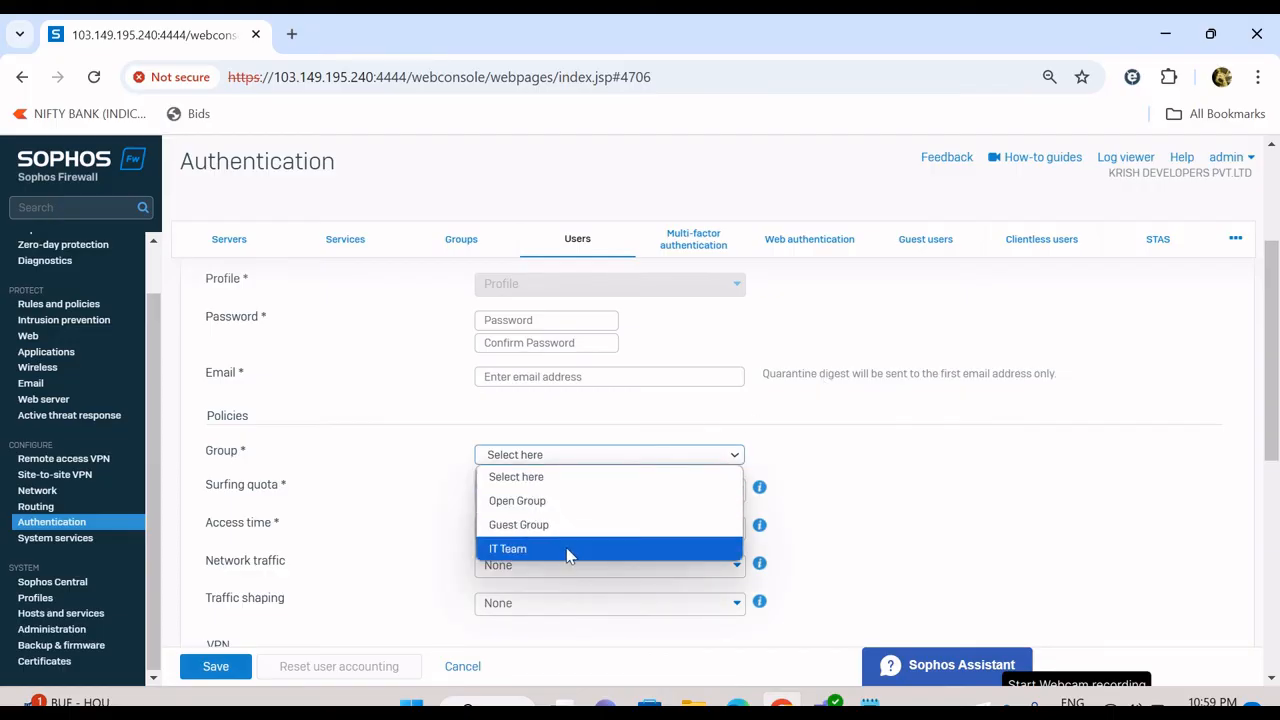
left_click(66, 522)
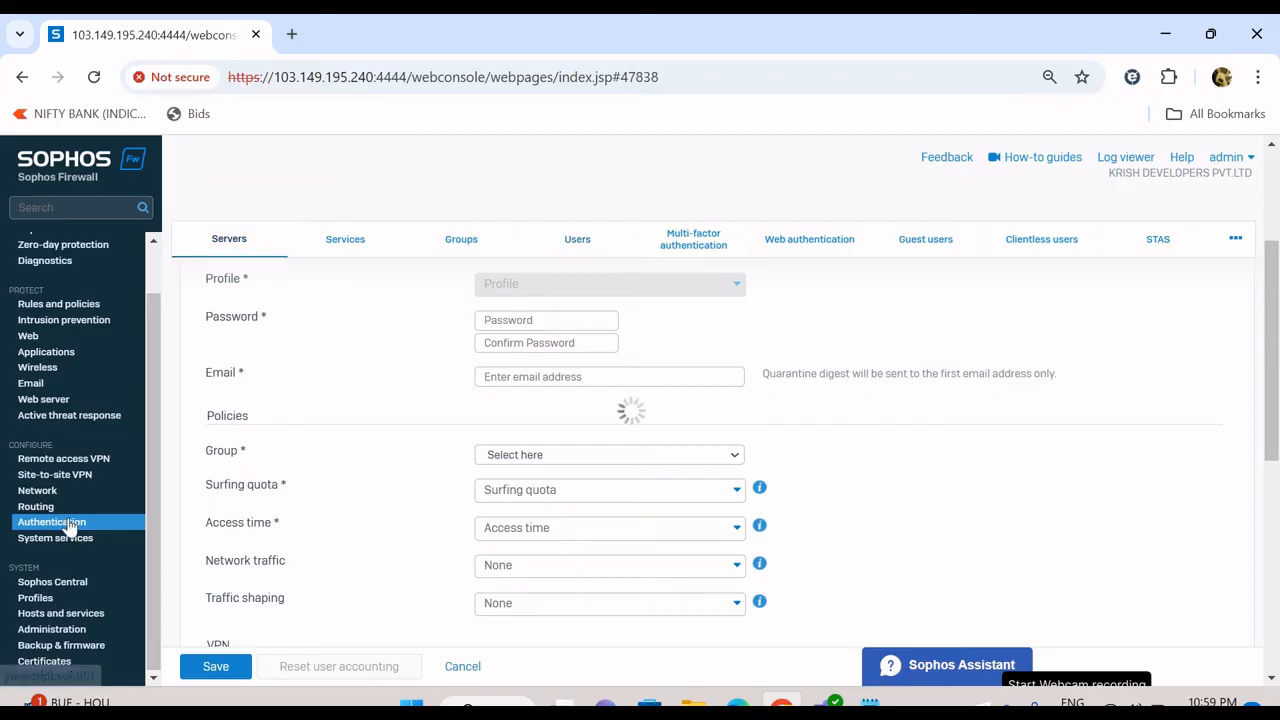
Switch to the Notepad checklist, highlight the item "7. Download and install VPN Client", and return to the firewall console
left_click(870, 702)
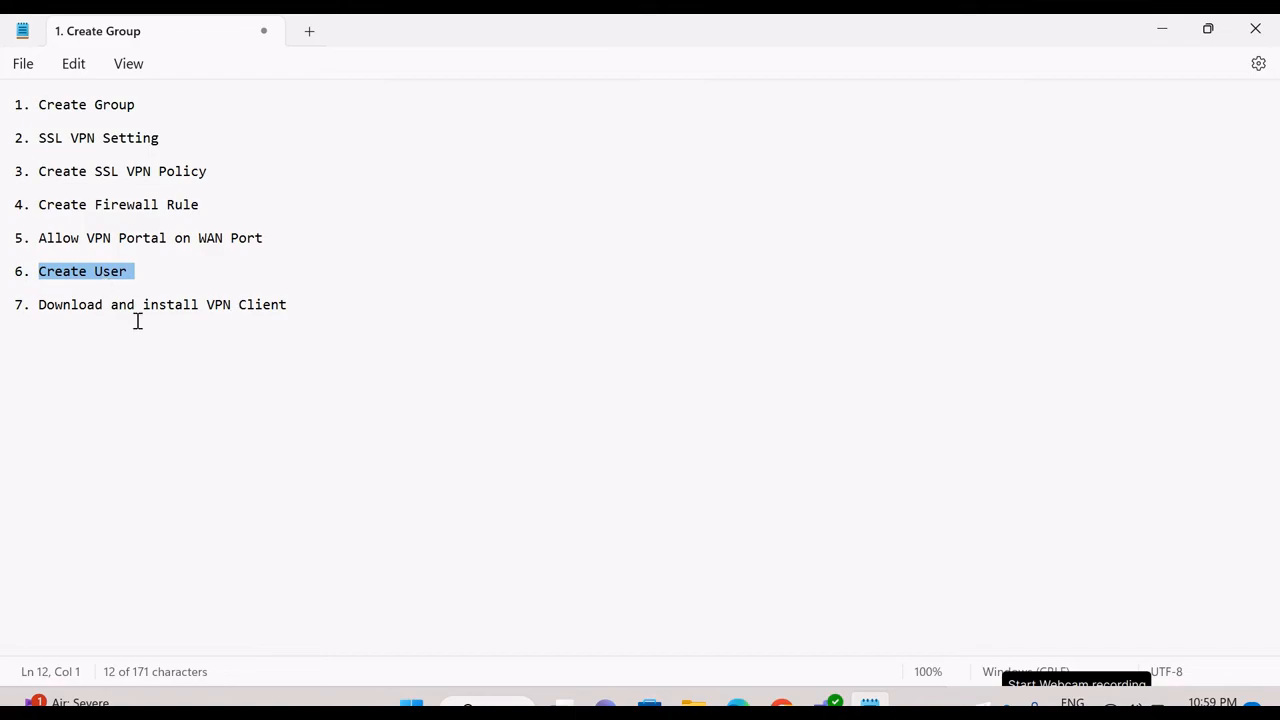
left_click_drag(290, 304, 17, 320)
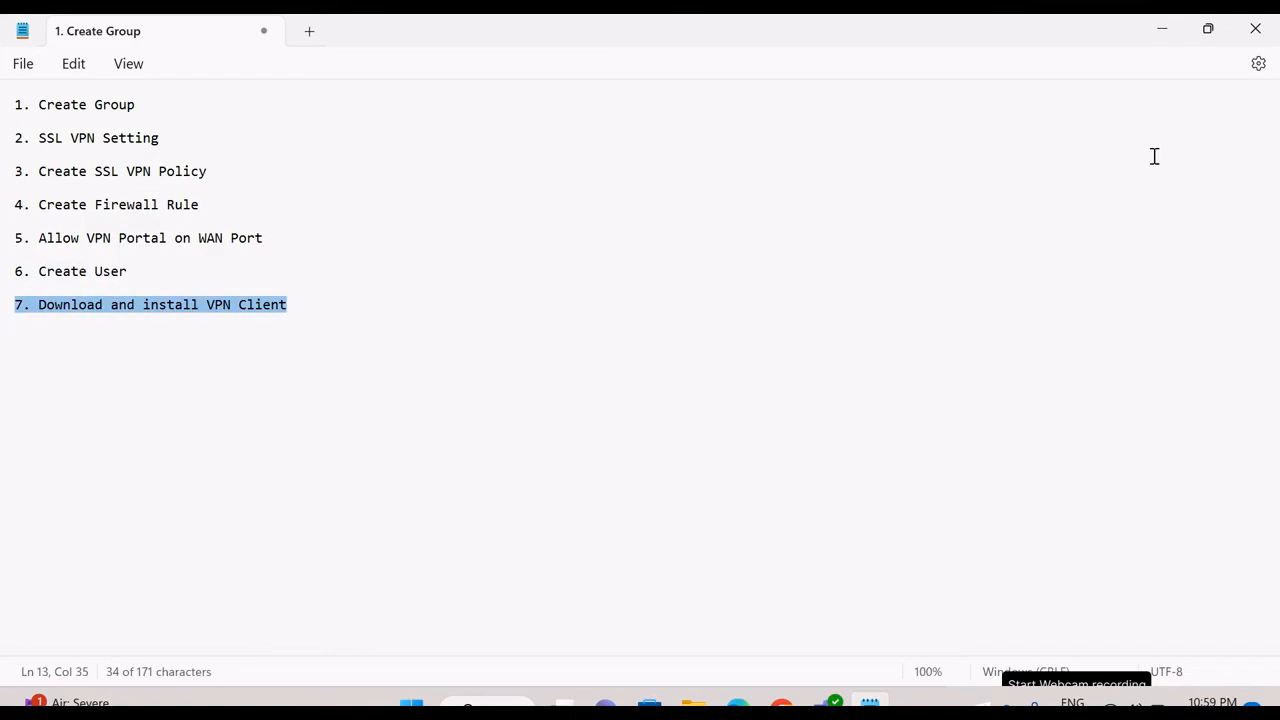
left_click(1163, 34)
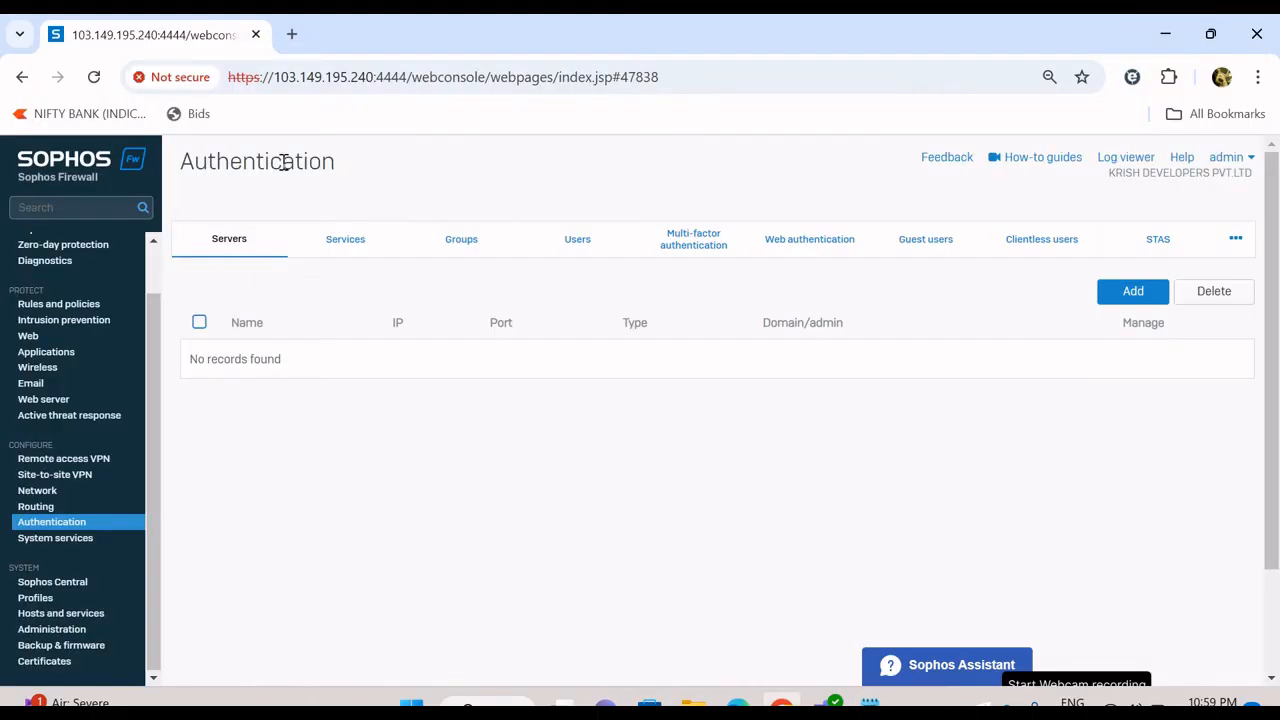
left_click(42, 490)
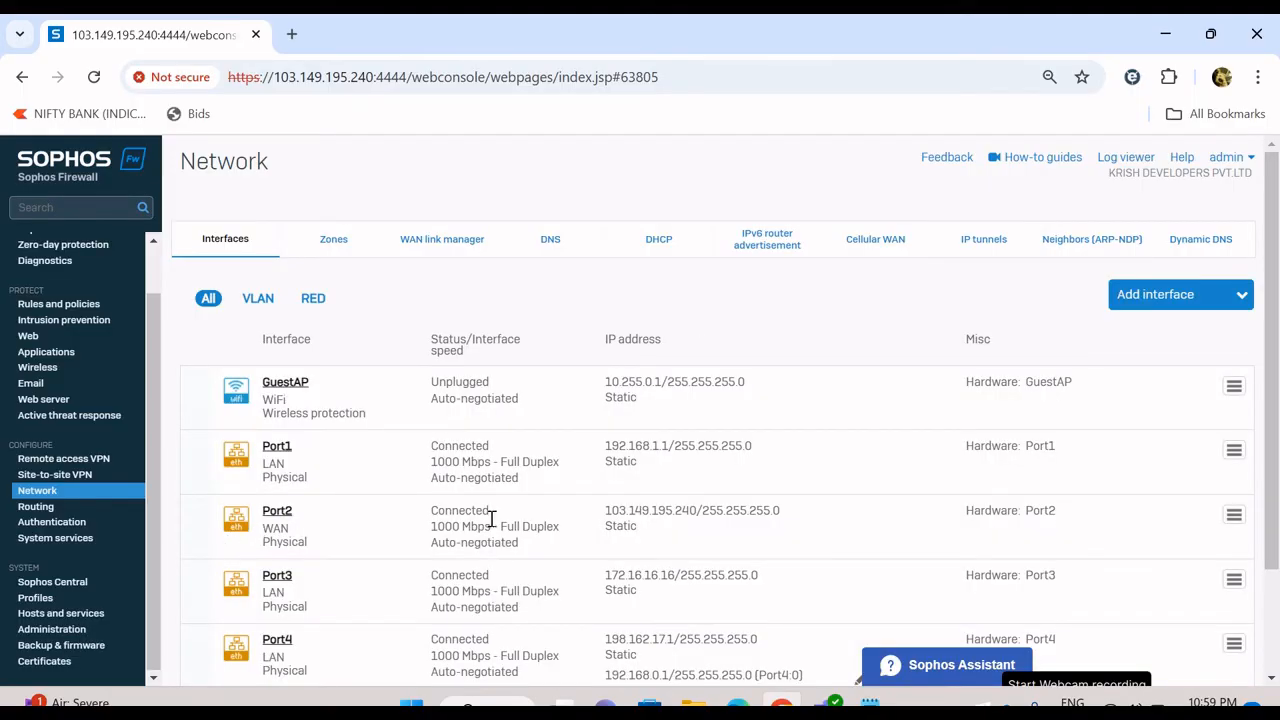
left_click_drag(698, 513, 607, 510)
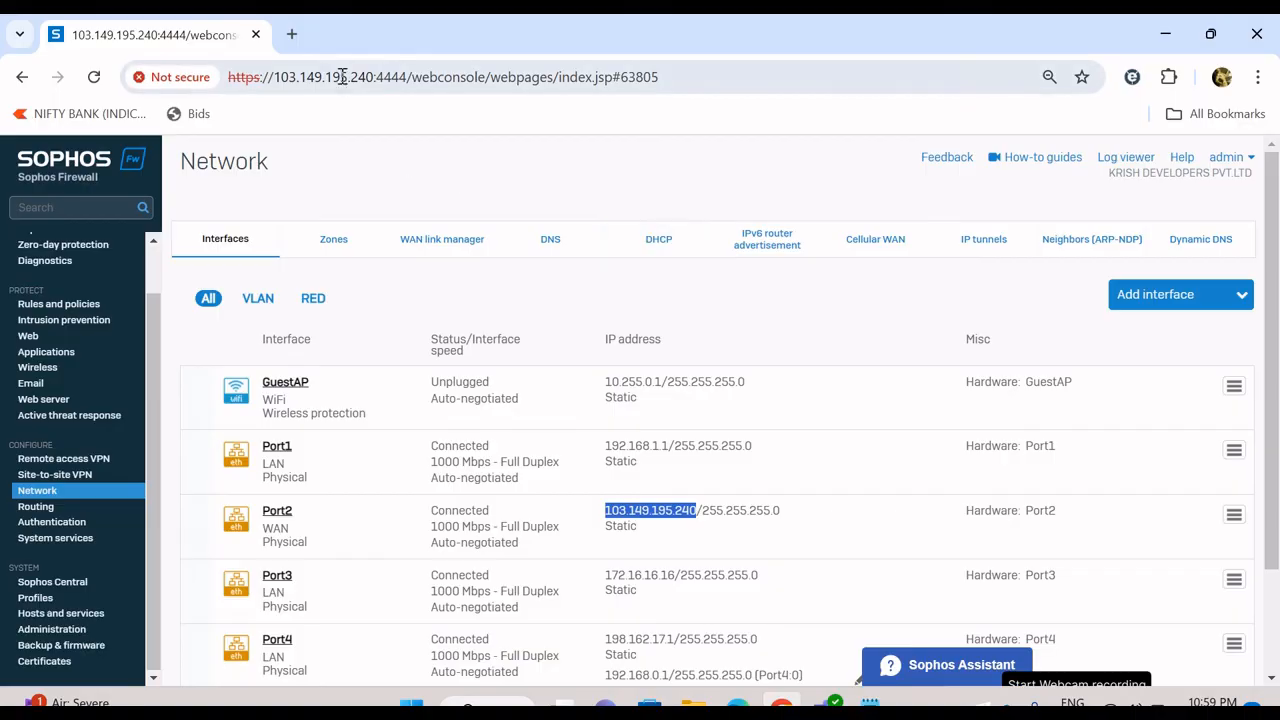
left_click(292, 35)
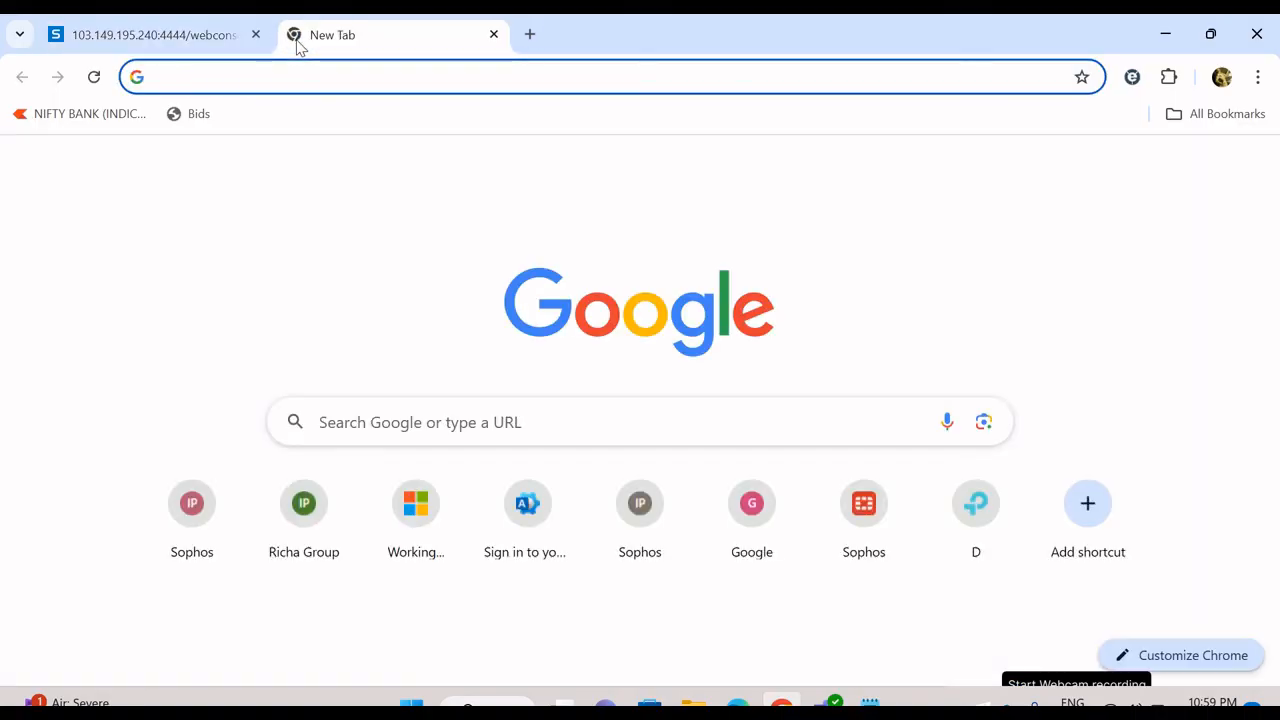
type("103.149.195.240")
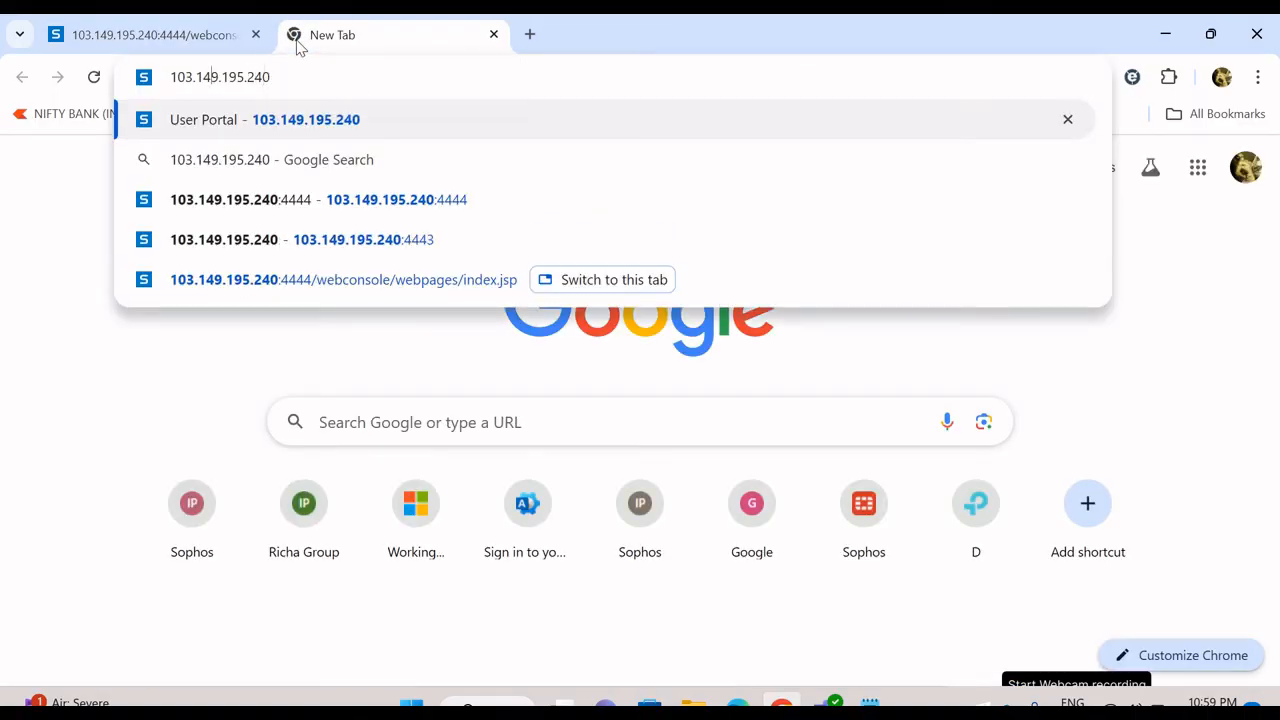
key("Home")
type("https:/")
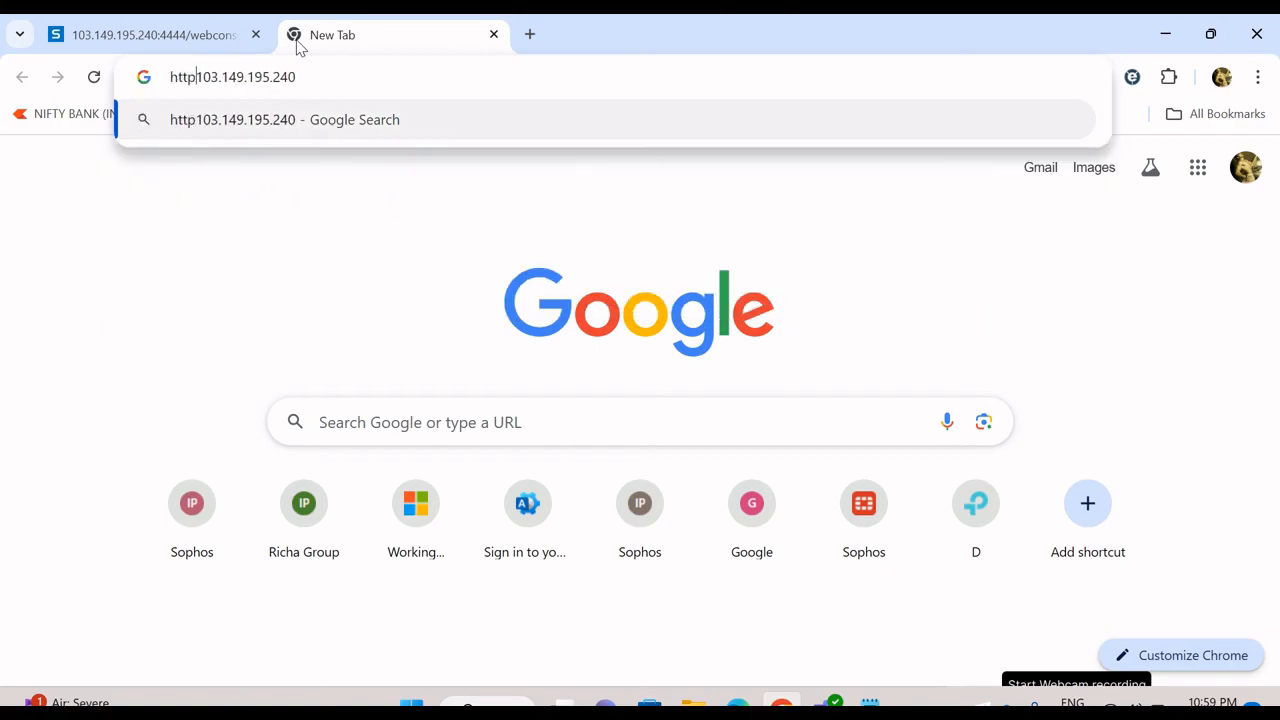
type("/")
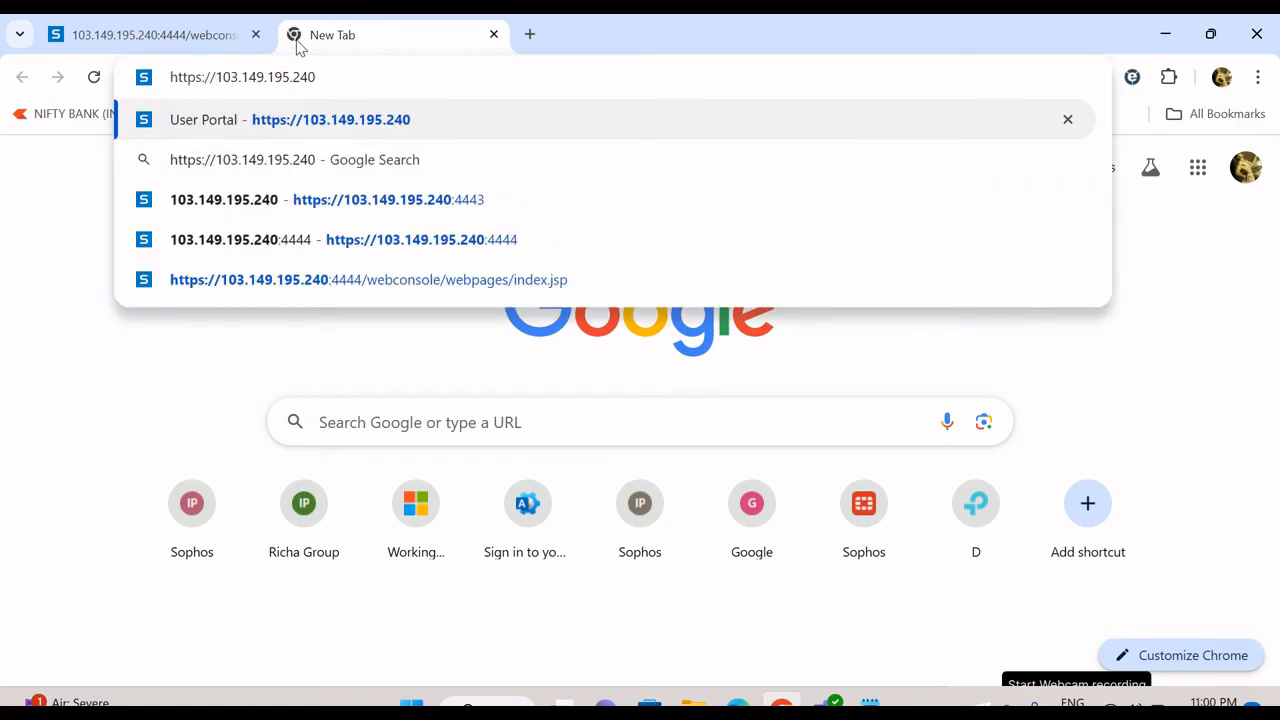
left_click(352, 68)
key("Return")
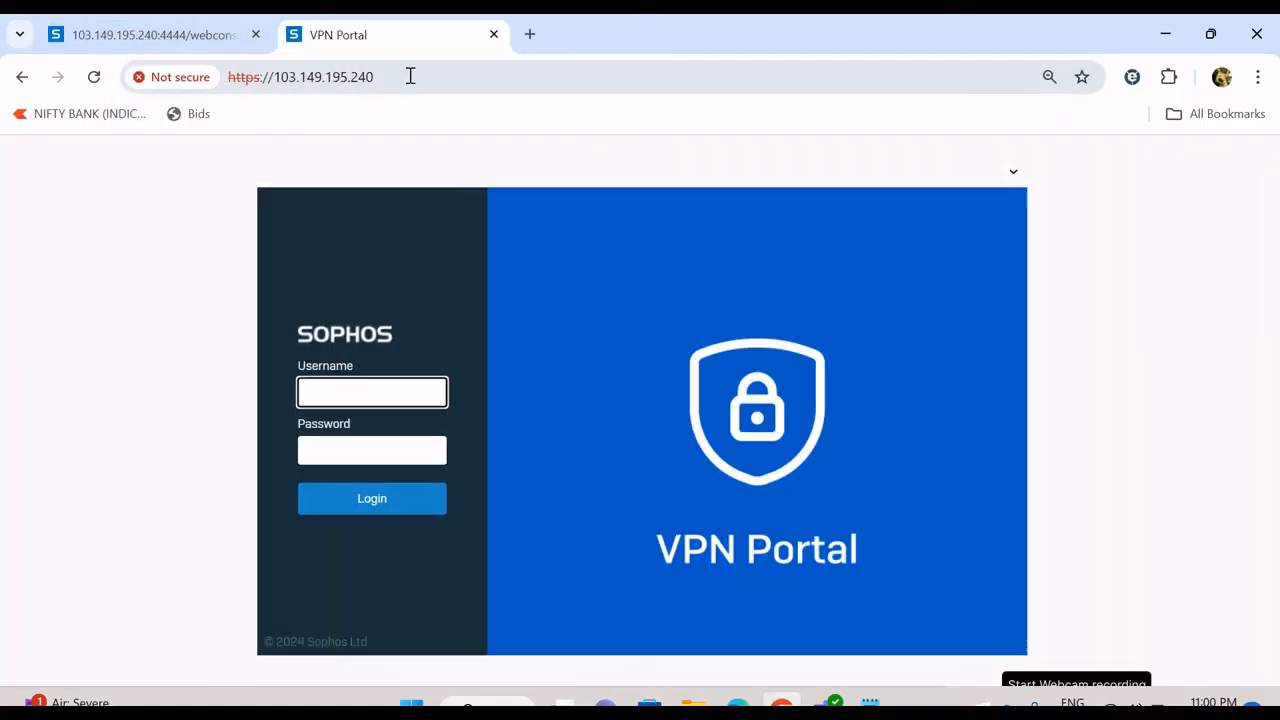
Compare the VPN Portal address with the admin console address, highlighting the console's port number 4444
left_click(410, 76)
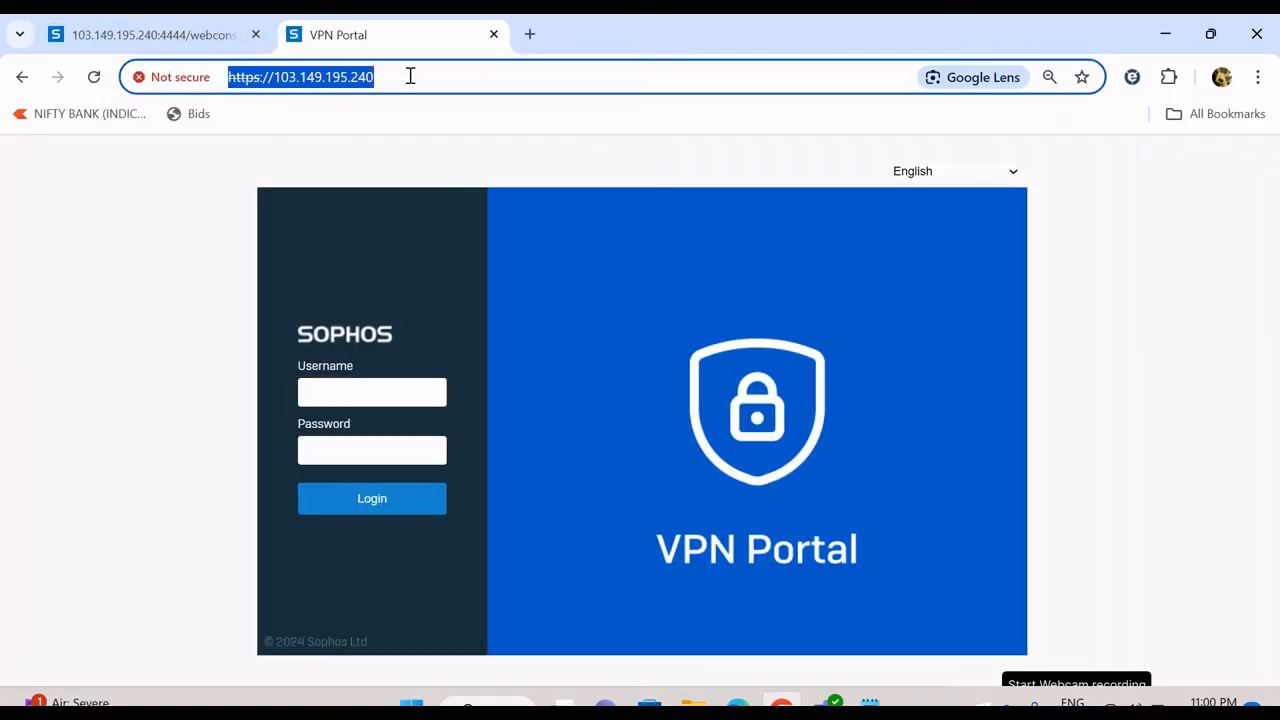
left_click(158, 20)
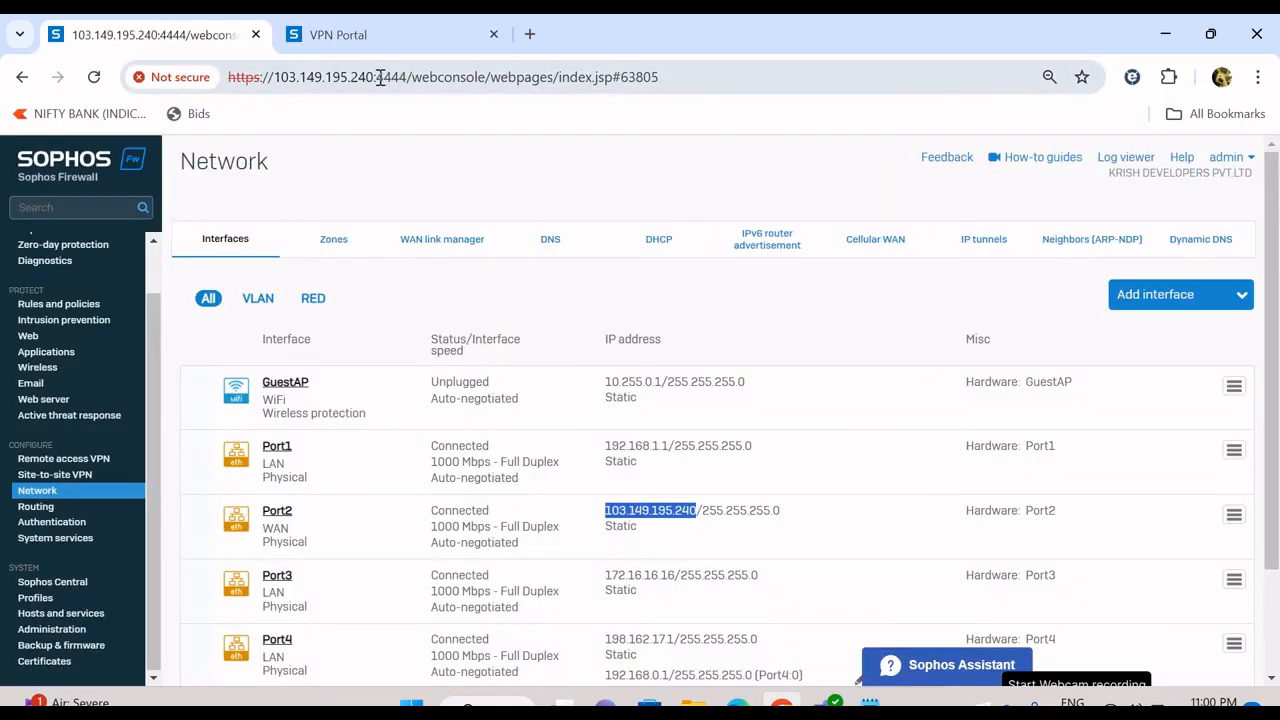
left_click_drag(374, 76, 410, 77)
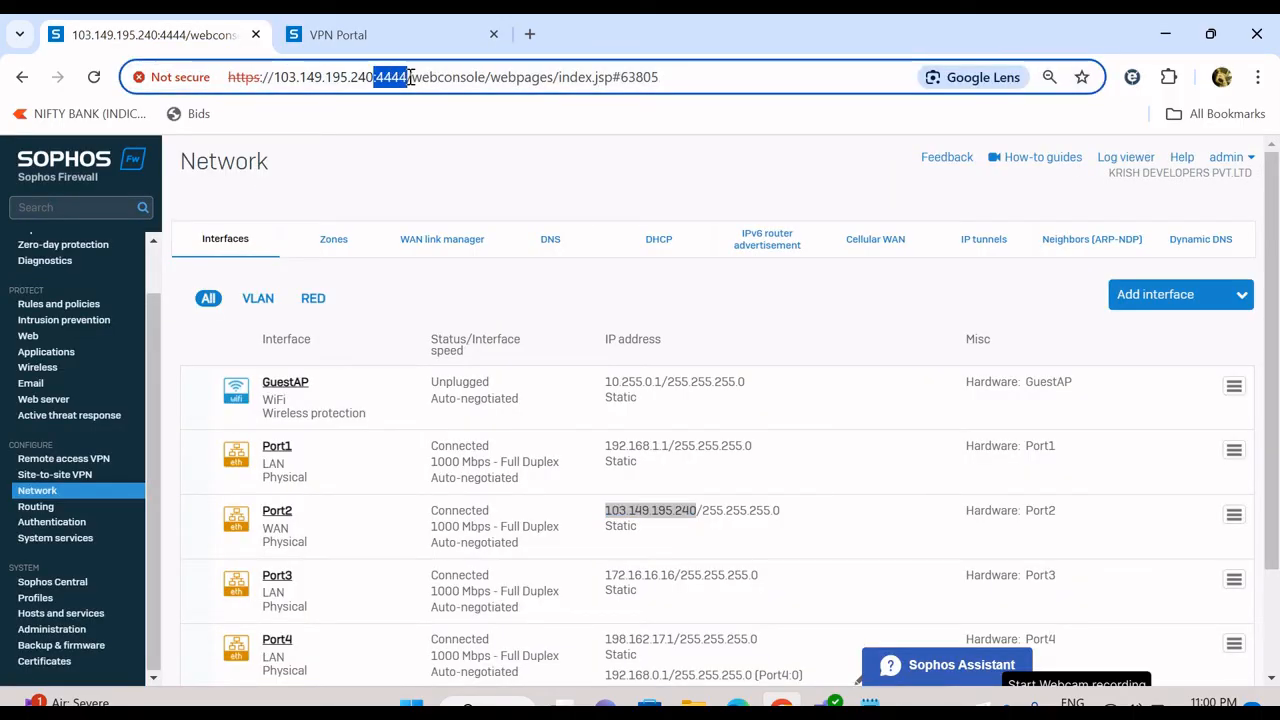
left_click(410, 36)
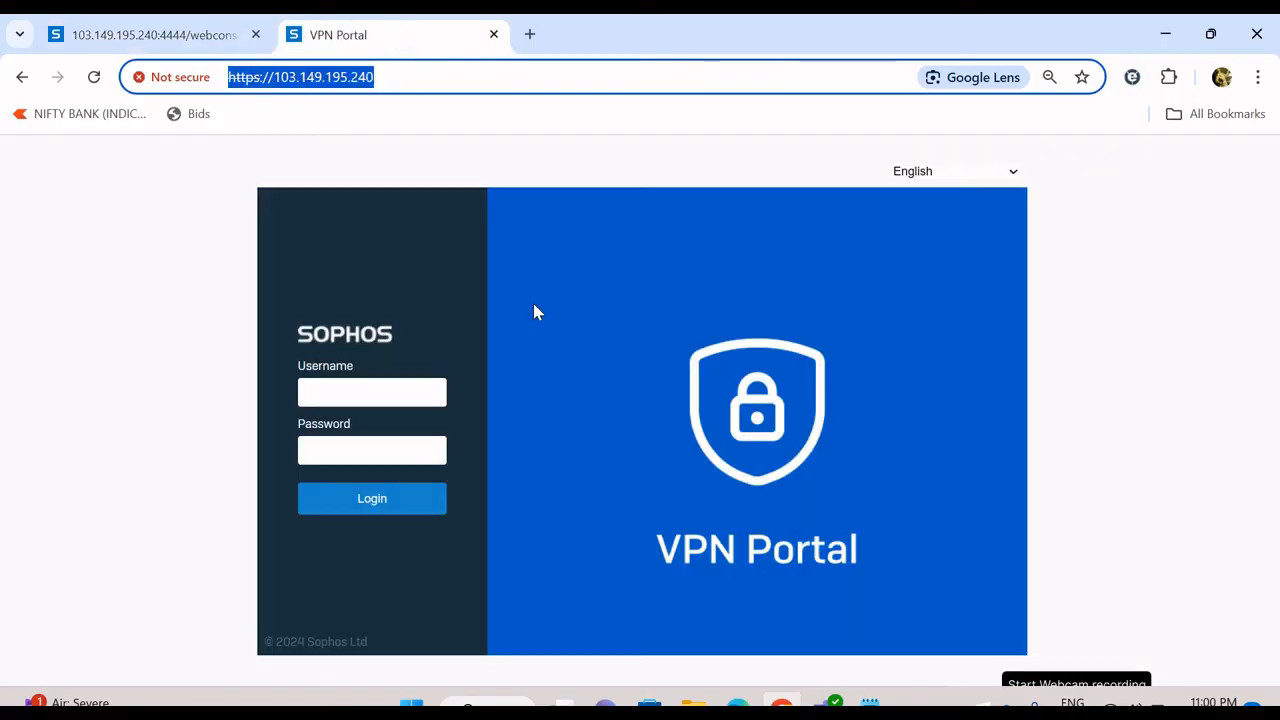
left_click_drag(702, 549, 872, 554)
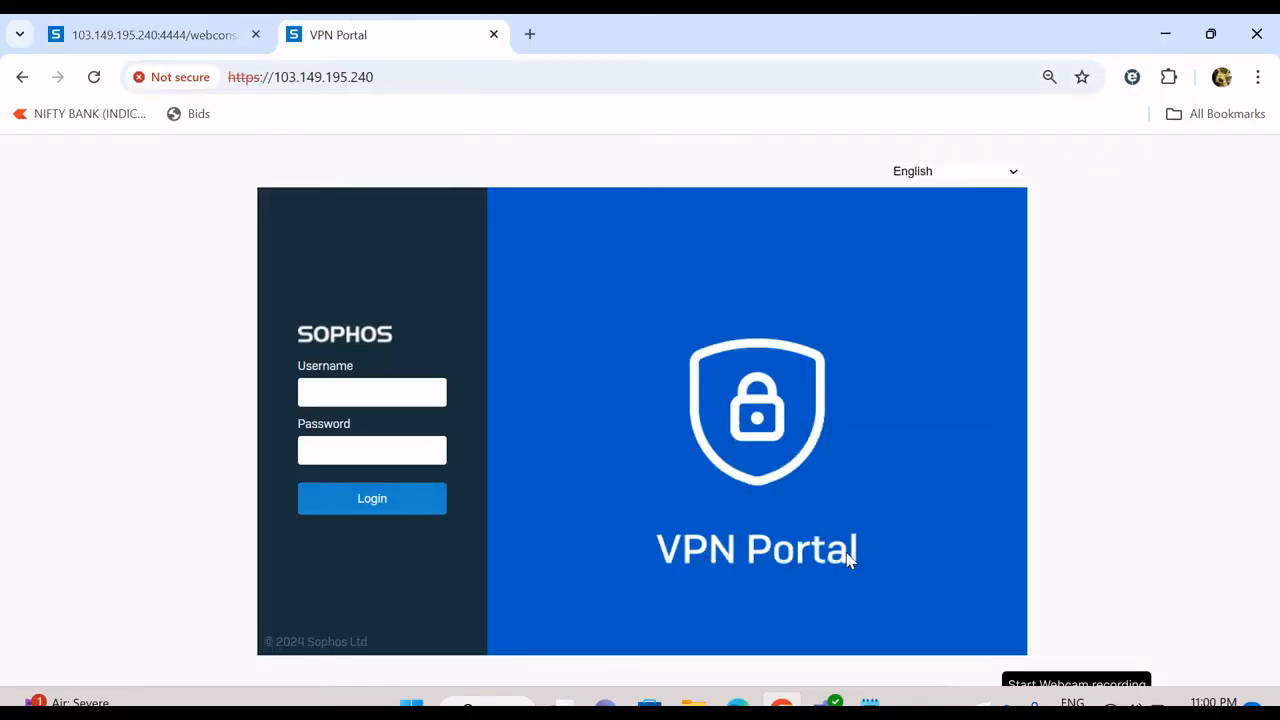
left_click(431, 77)
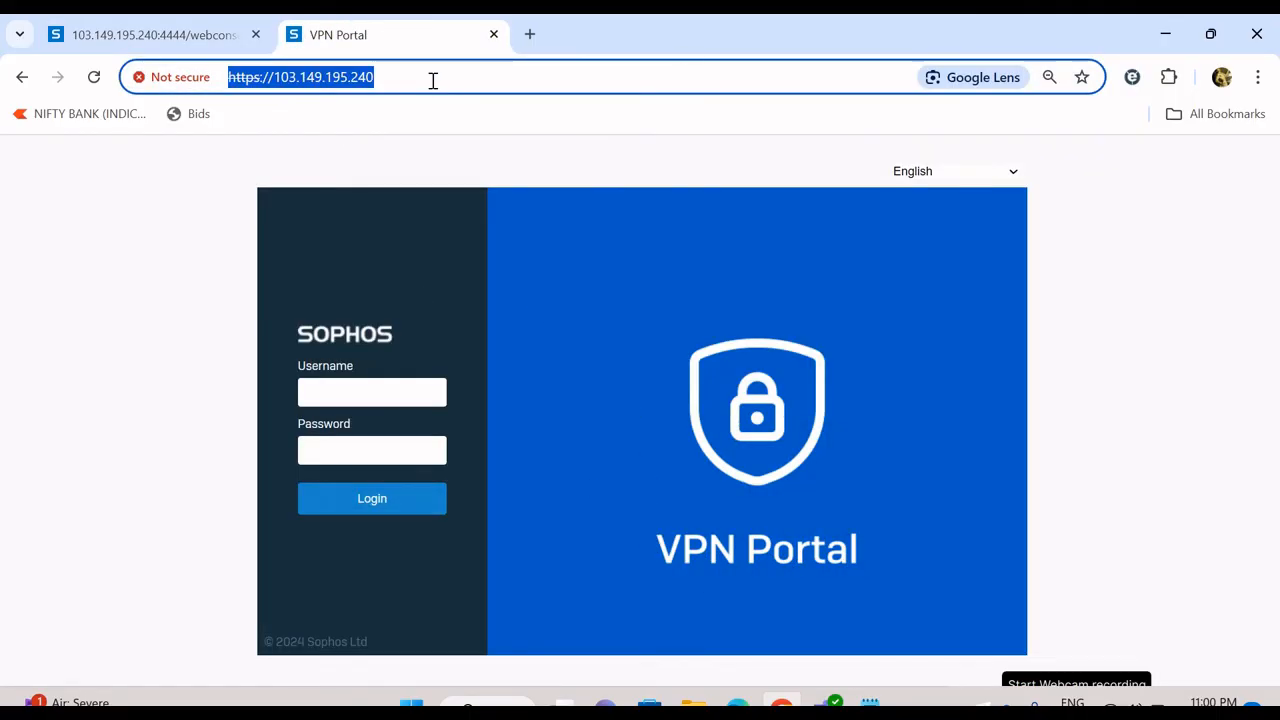
left_click(421, 77)
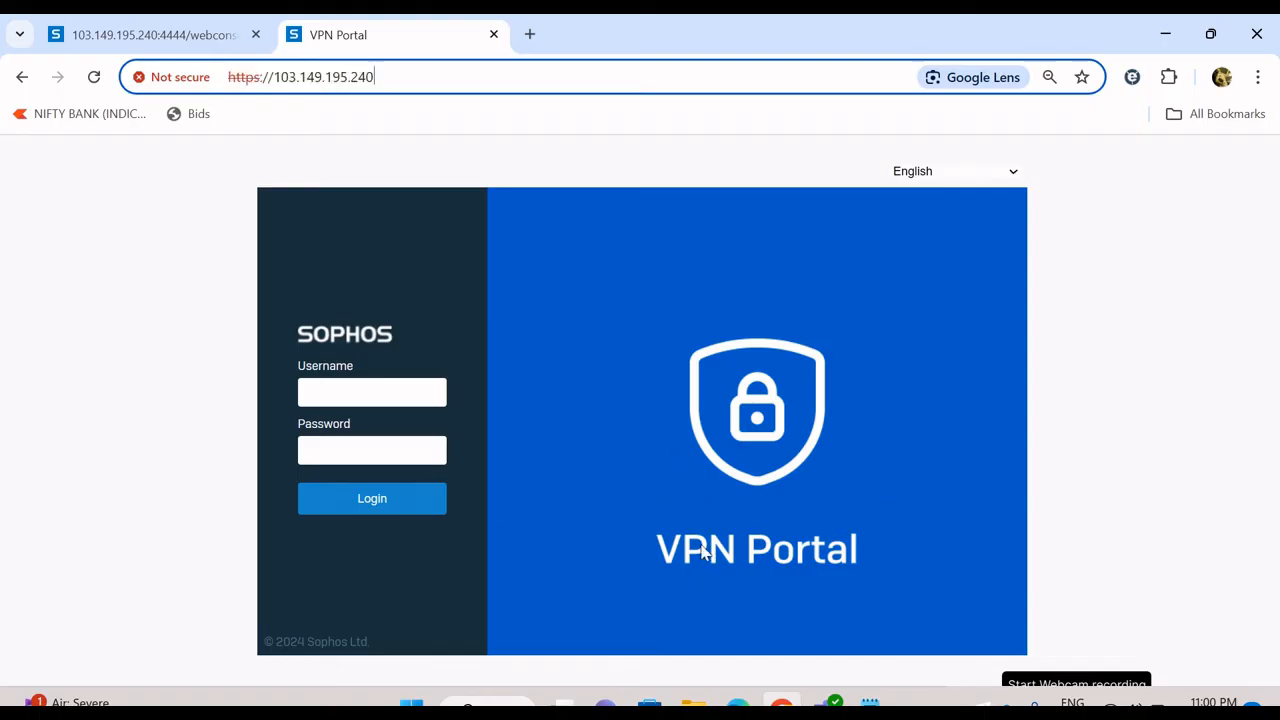
Return to the firewall console, open the Control center and highlight the SFOS firmware version
left_click(186, 32)
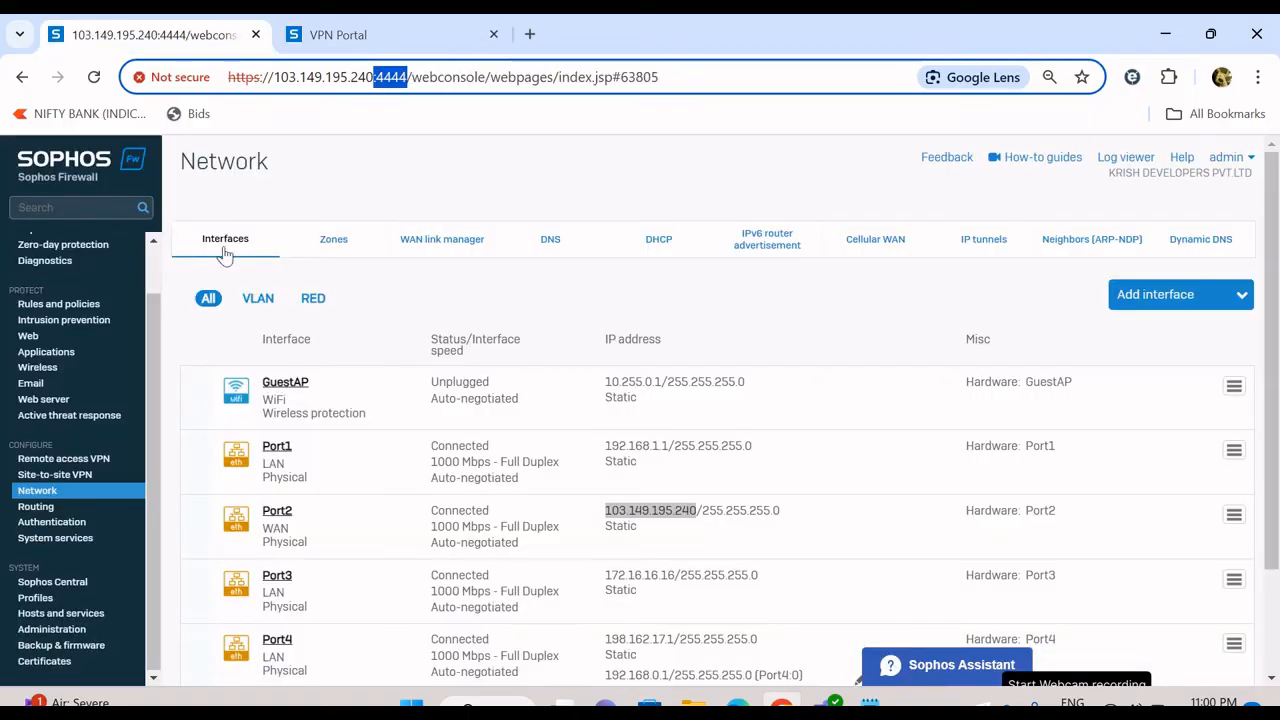
left_click_drag(158, 348, 158, 304)
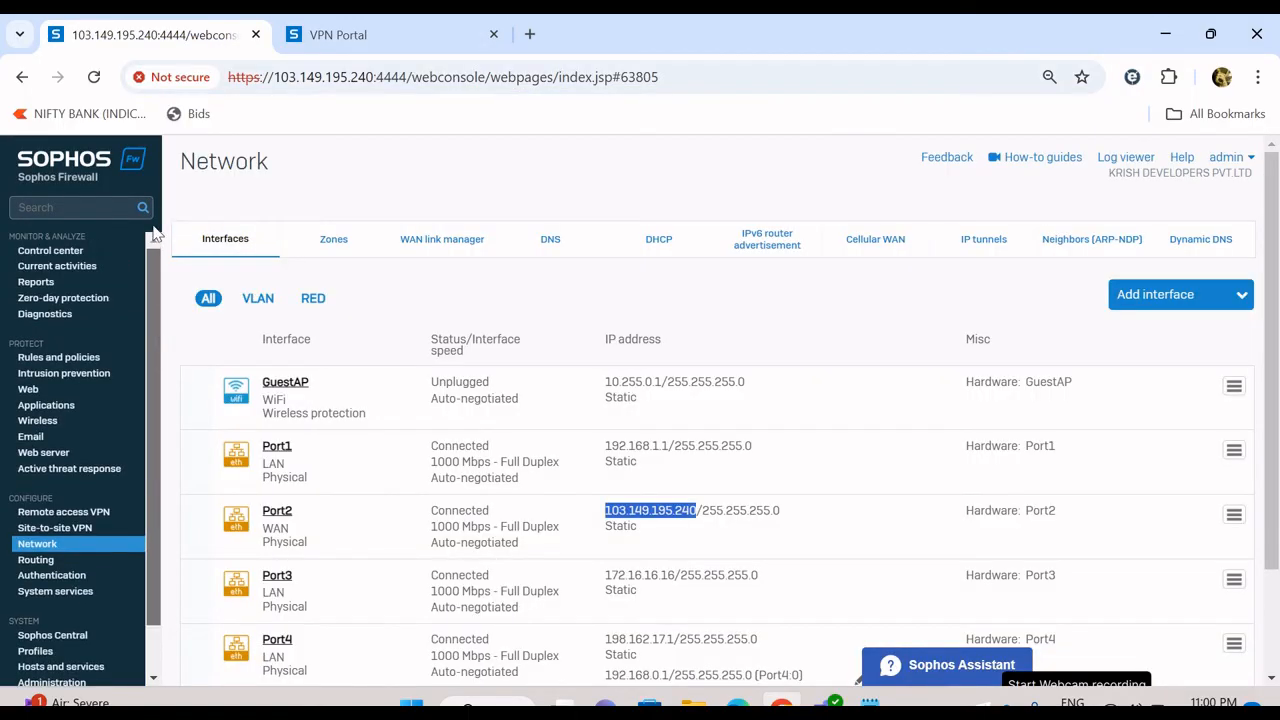
left_click(75, 256)
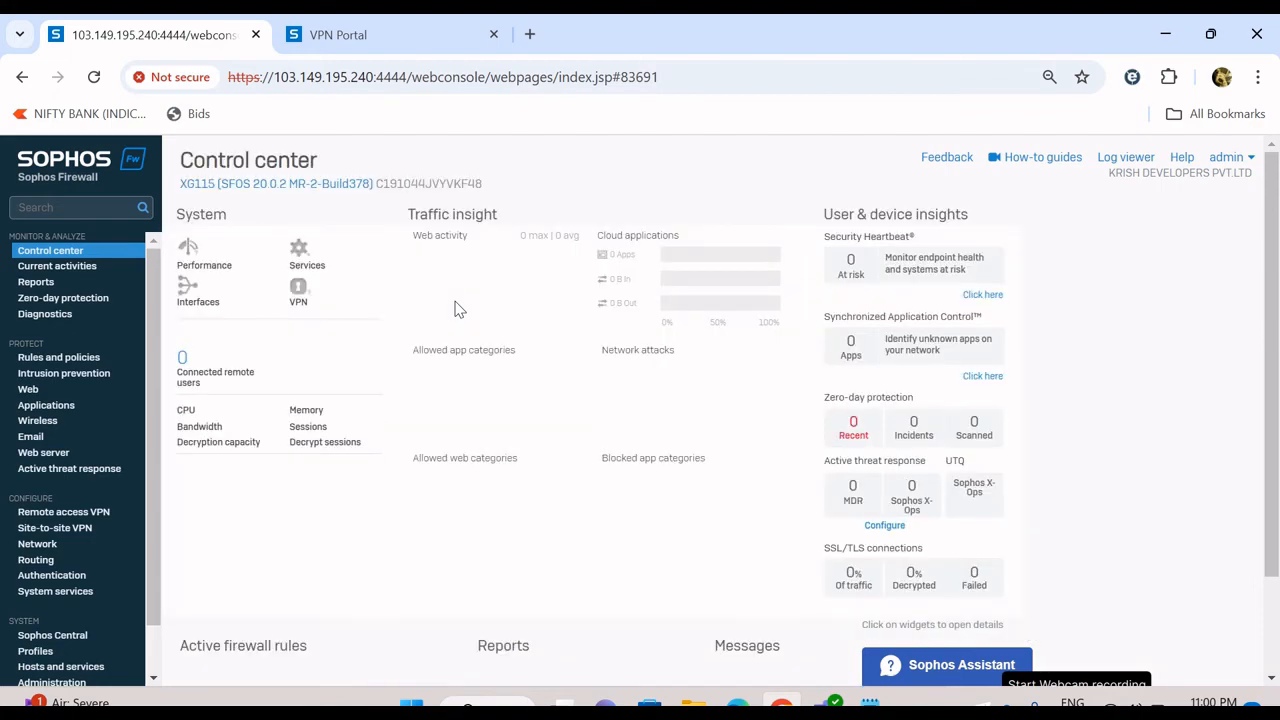
left_click_drag(221, 184, 301, 190)
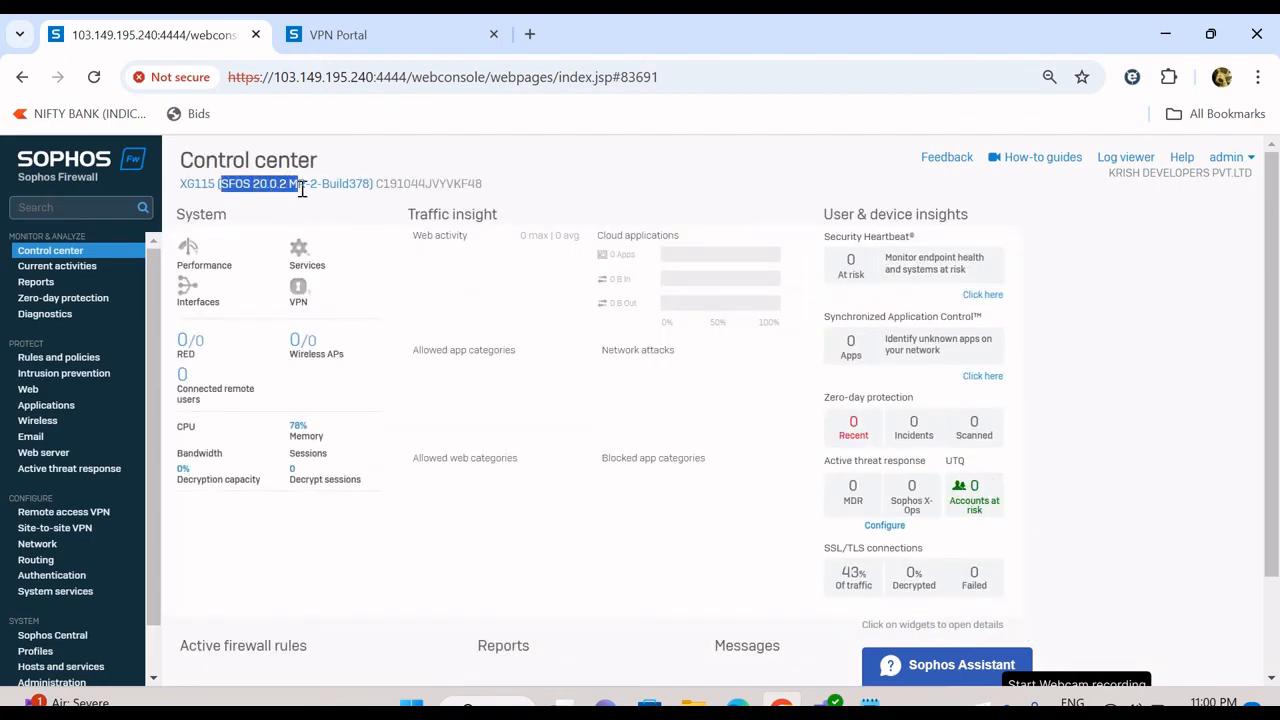
Return to the VPN Portal login page and check the address it is served from
left_click(443, 22)
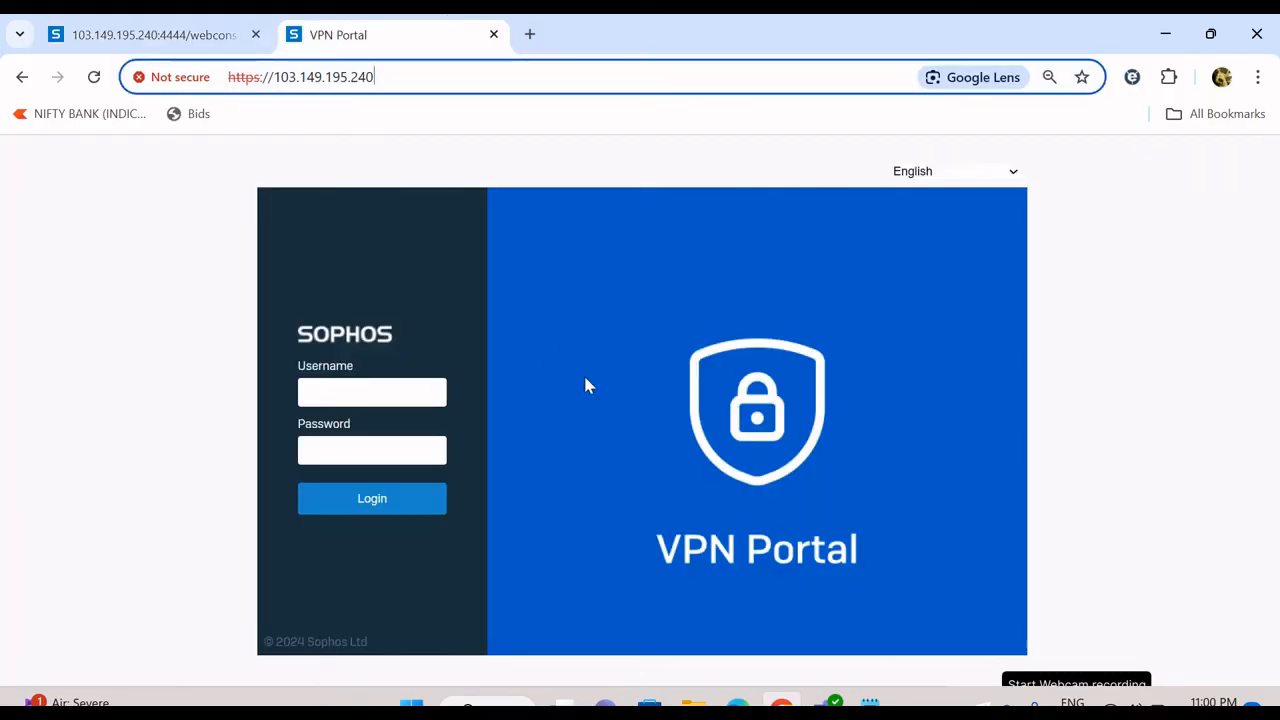
left_click(651, 557)
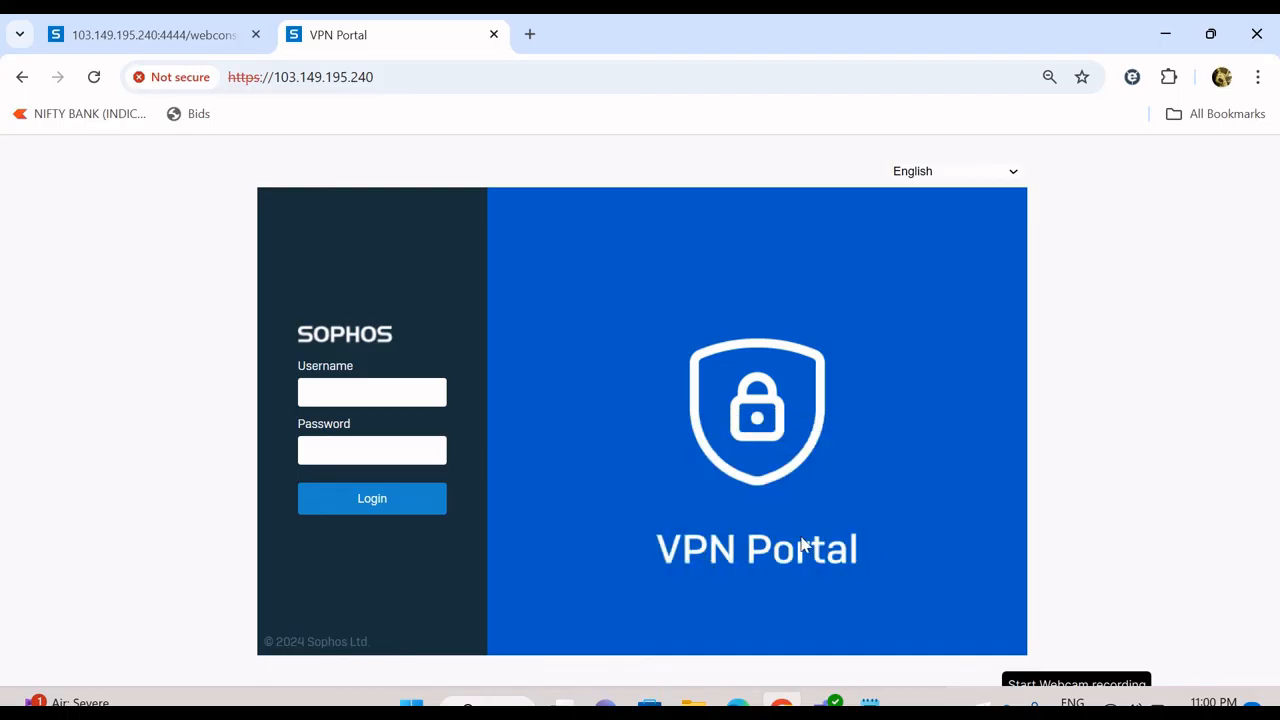
left_click(443, 87)
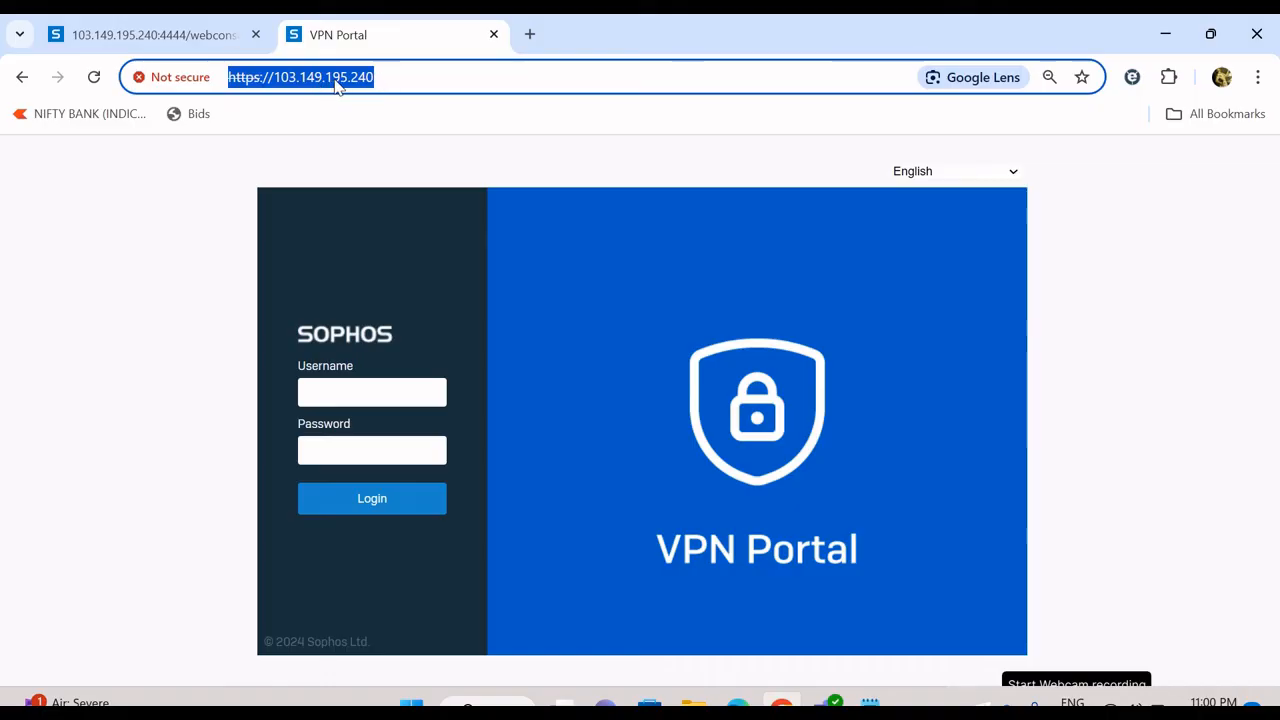
left_click(416, 79)
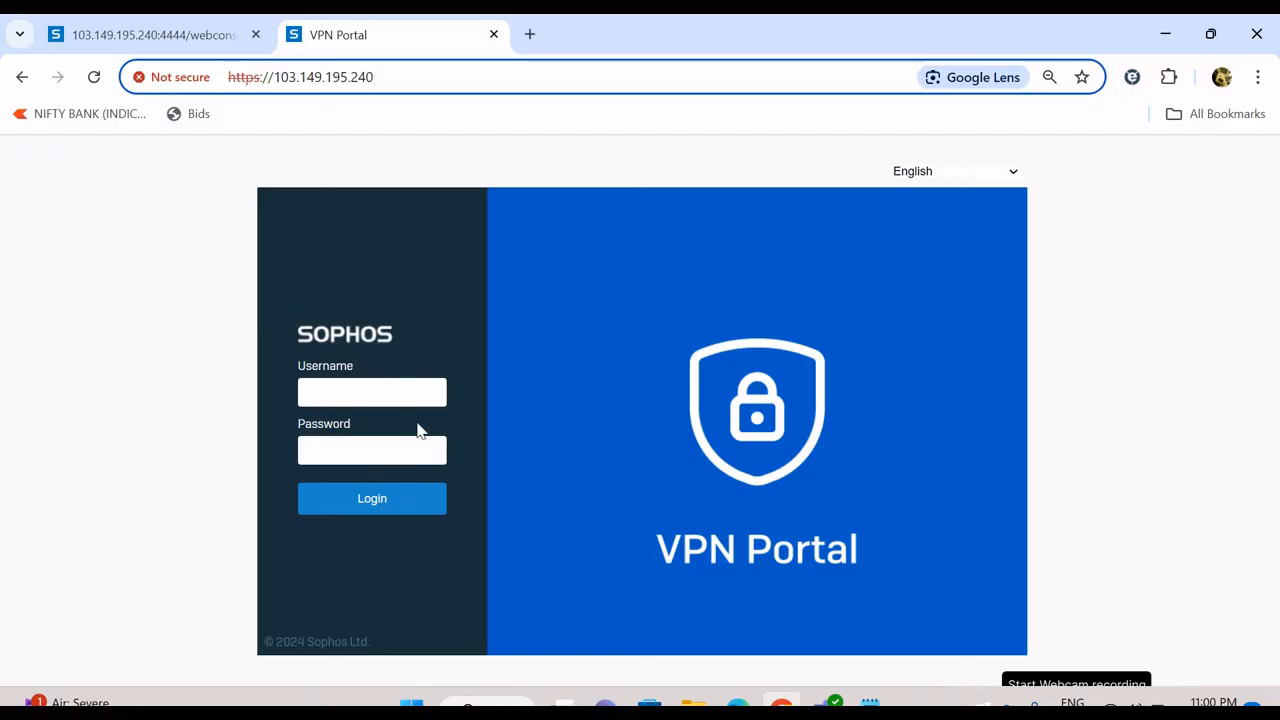
Sign in to the VPN Portal with username user1 and the account password
left_click(375, 395)
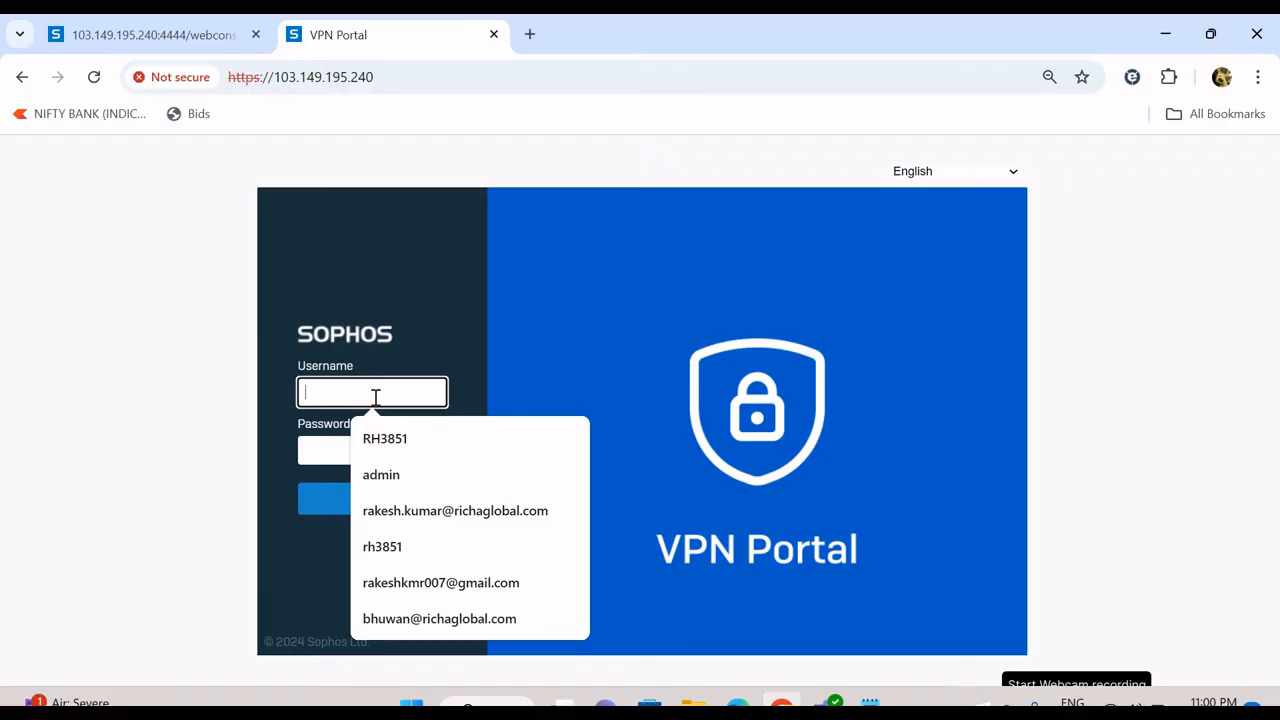
type("user")
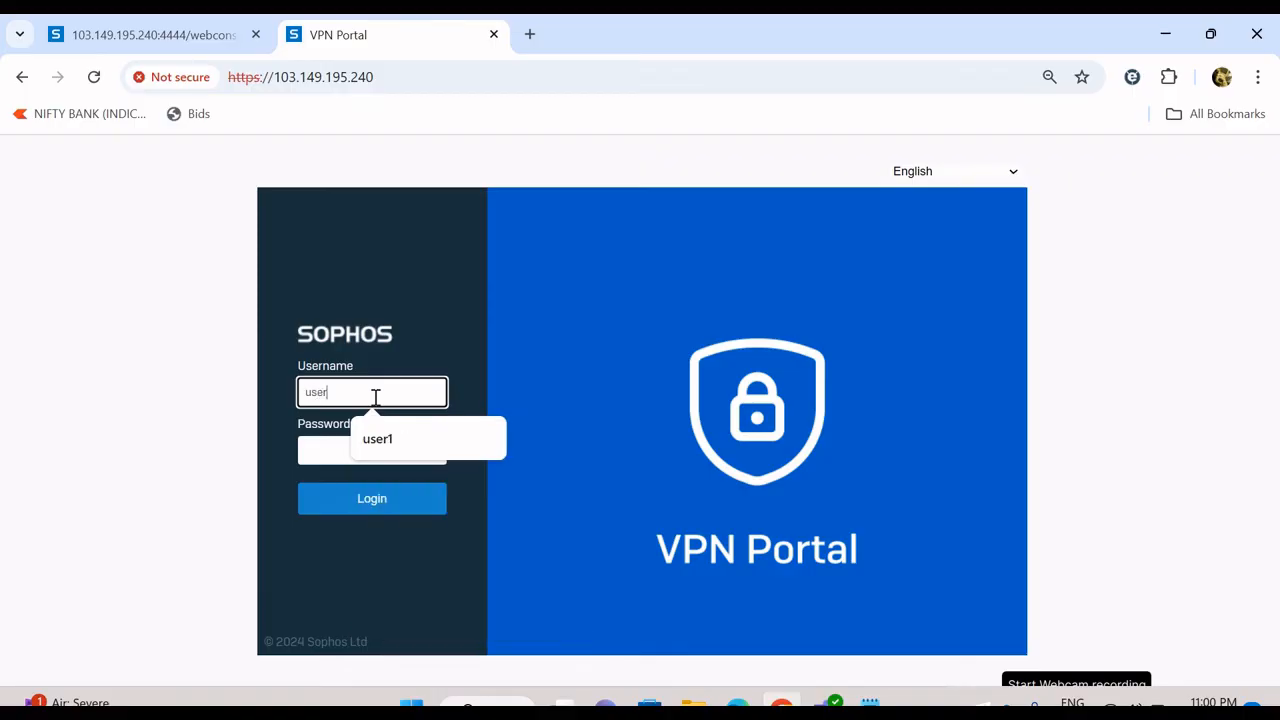
type("1")
left_click(374, 458)
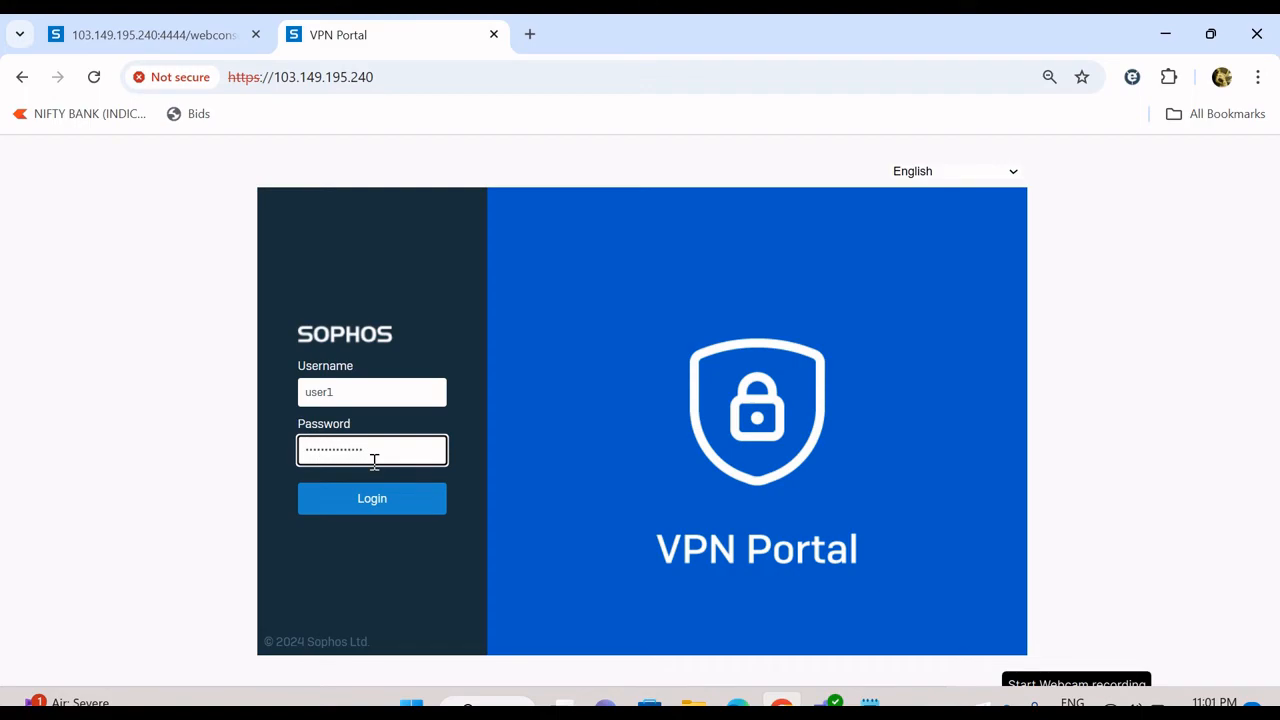
left_click(363, 500)
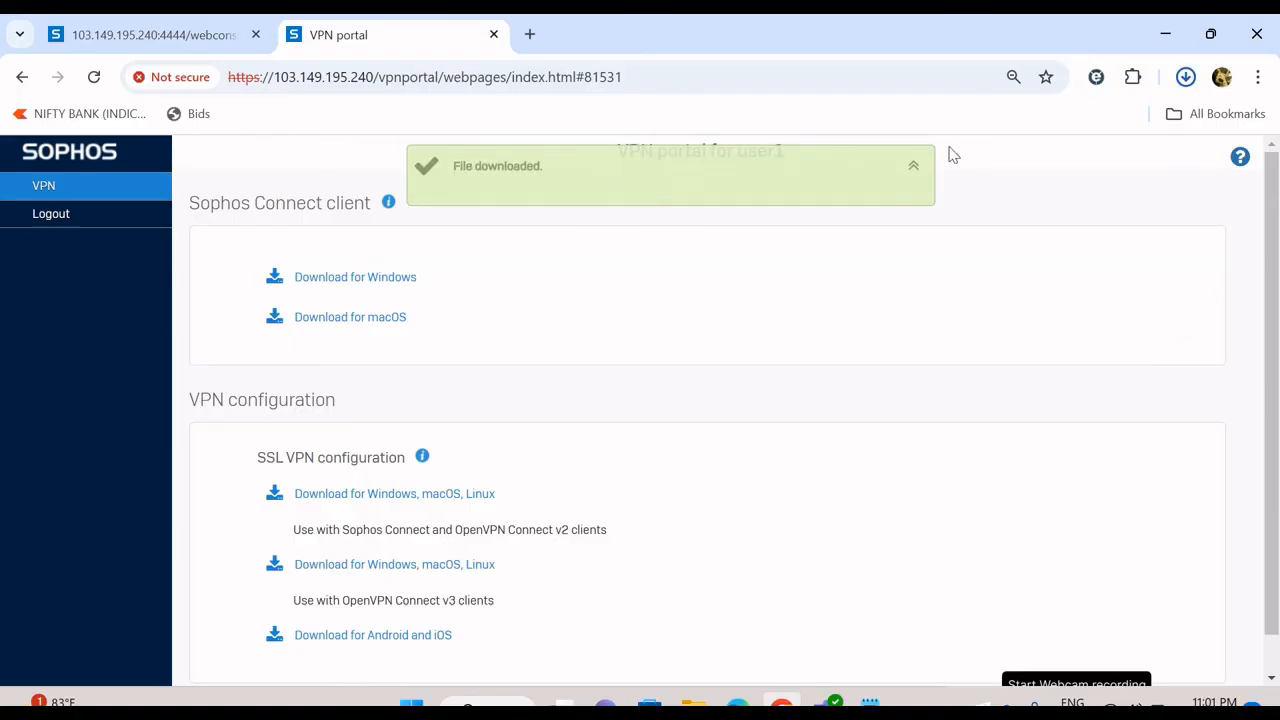
Download the Sophos Connect client for Windows and its SSL VPN configuration for Windows, macOS, Linux, checking both files in the recent downloads
left_click(1184, 78)
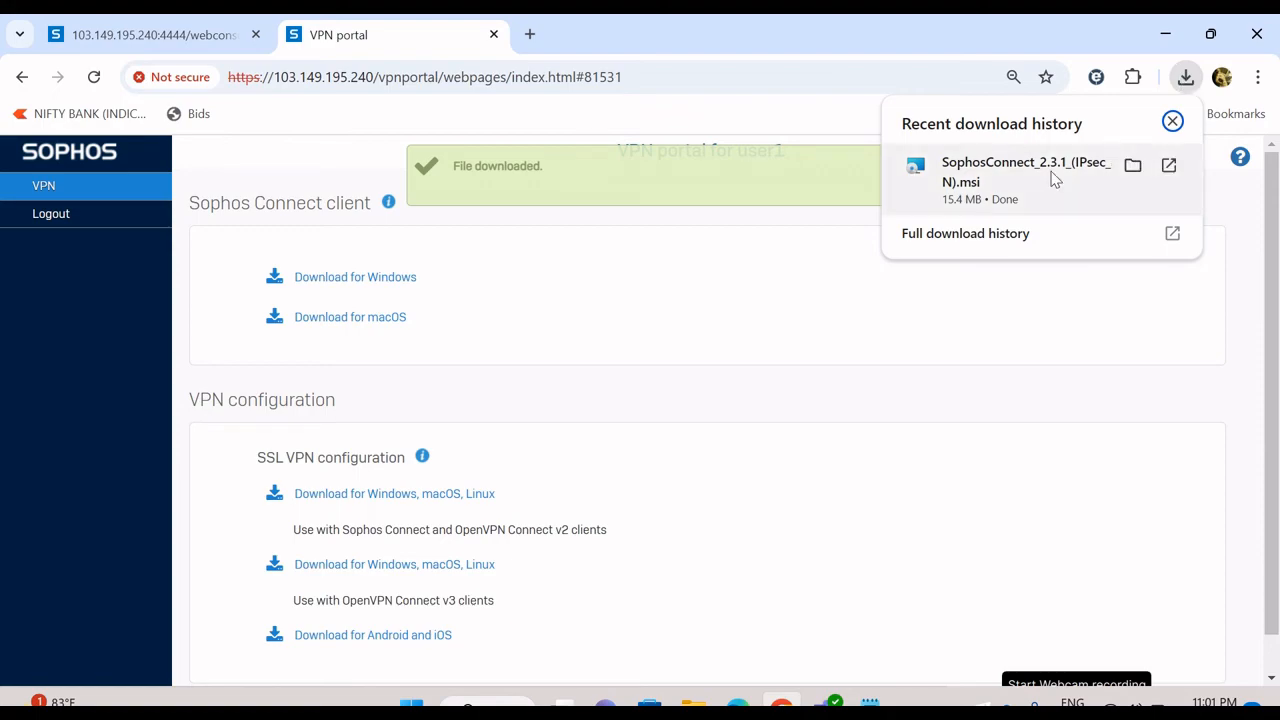
left_click(571, 271)
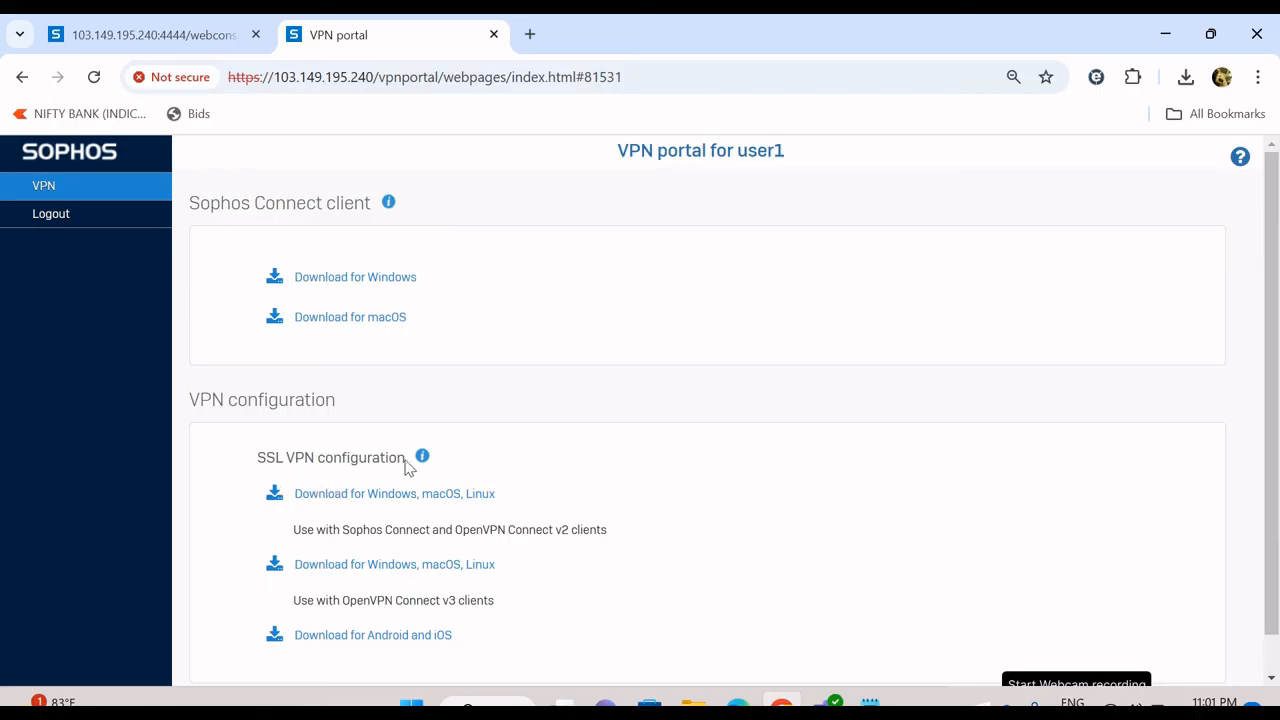
left_click_drag(409, 460, 252, 465)
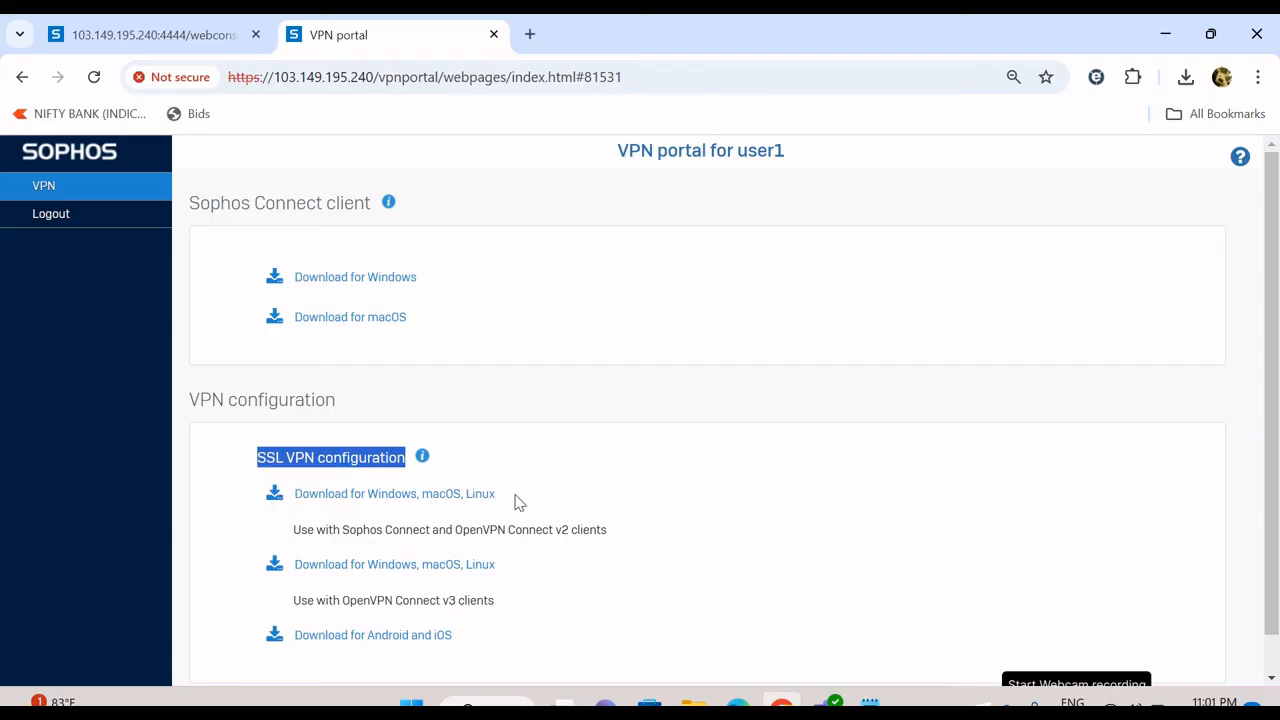
left_click(327, 503)
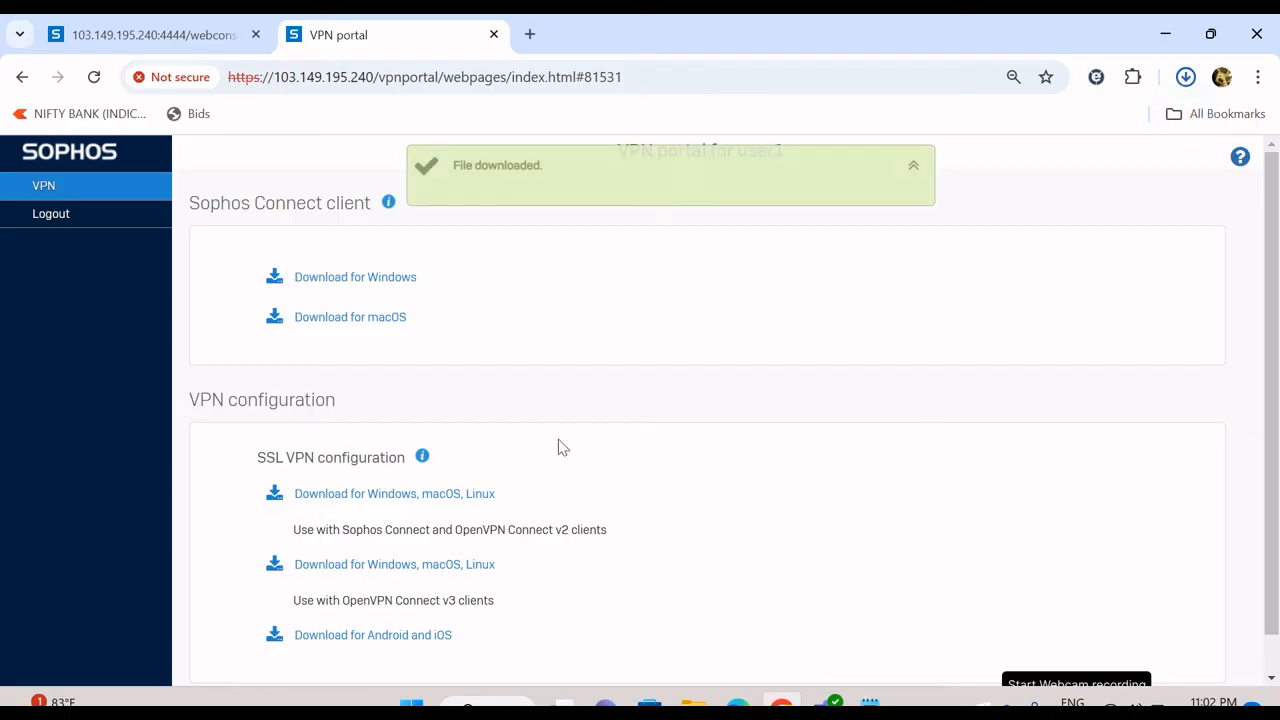
left_click(1190, 80)
left_click(1186, 80)
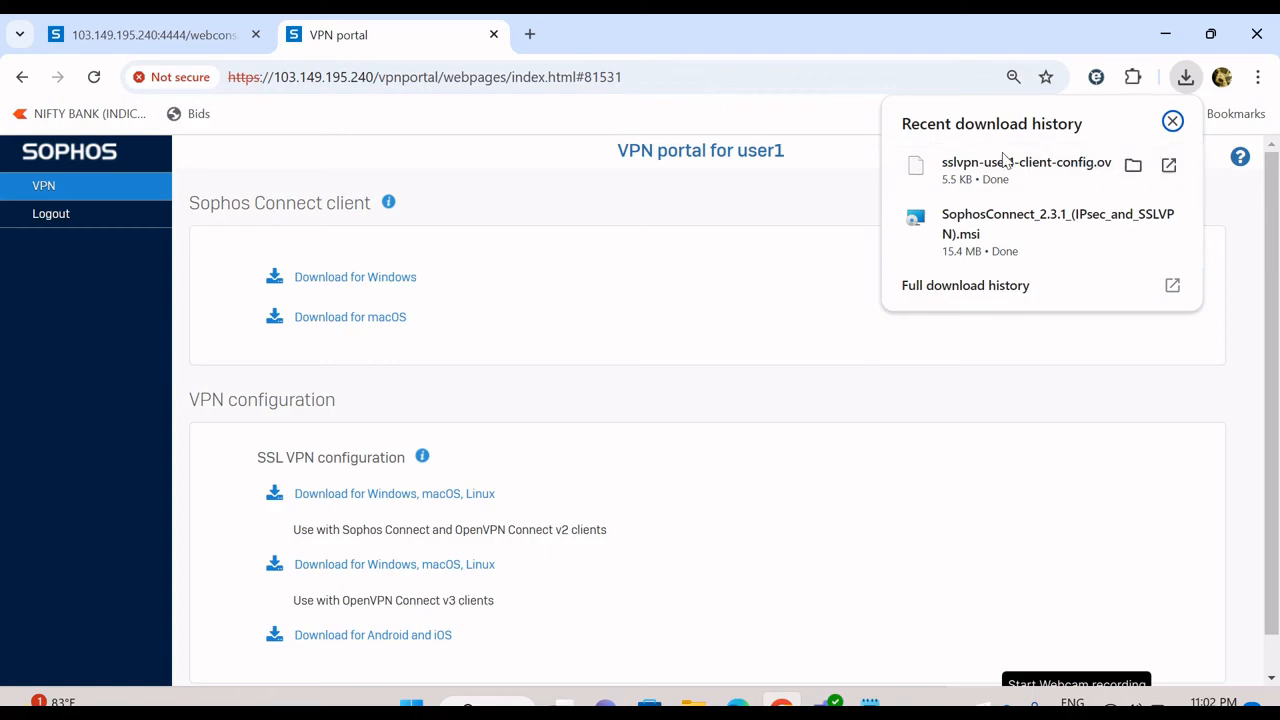
Run SophosConnect_2.3.1_(IPsec_and_SSLVPN).msi from the full download history, accept the Sophos terms and complete the installation
left_click(1012, 290)
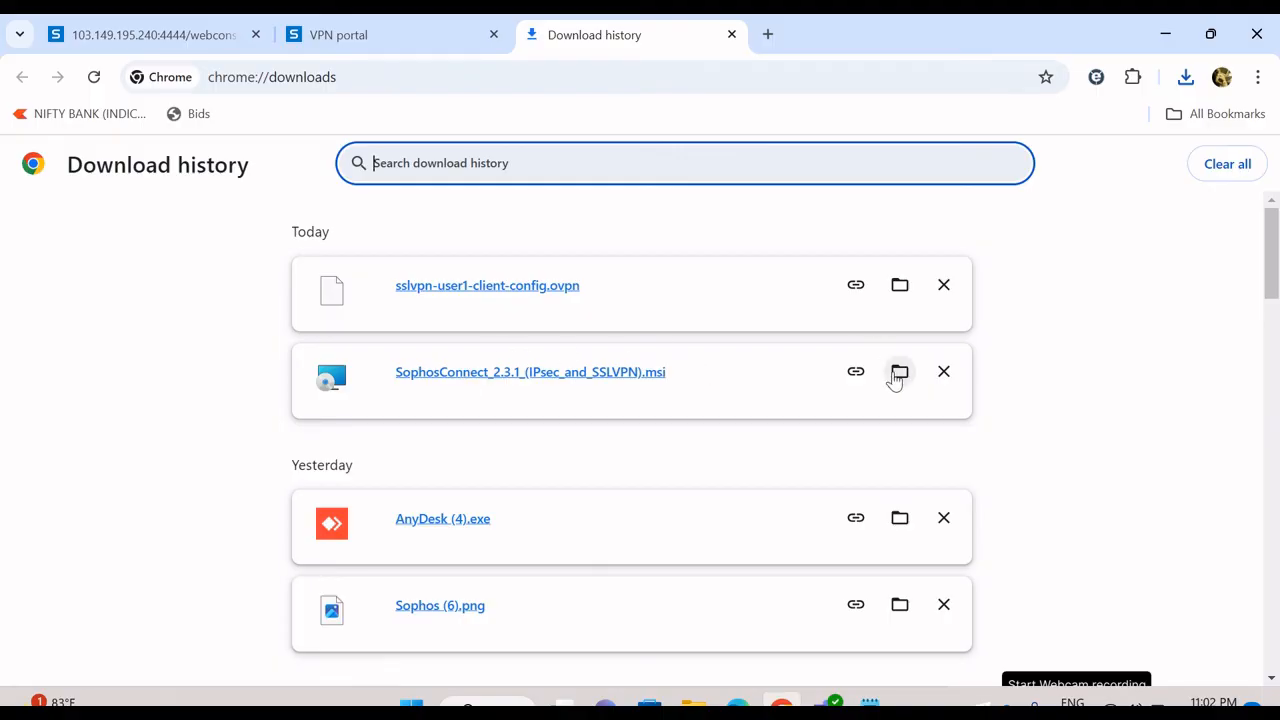
left_click(507, 374)
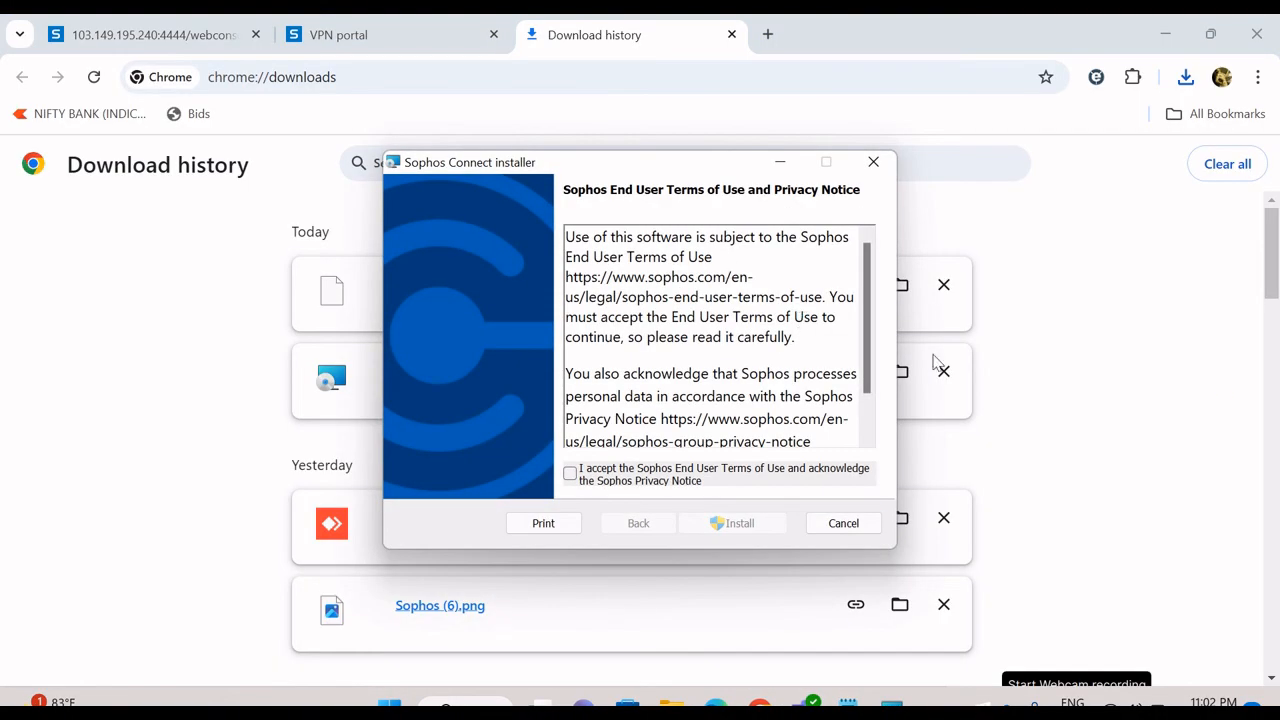
left_click(570, 475)
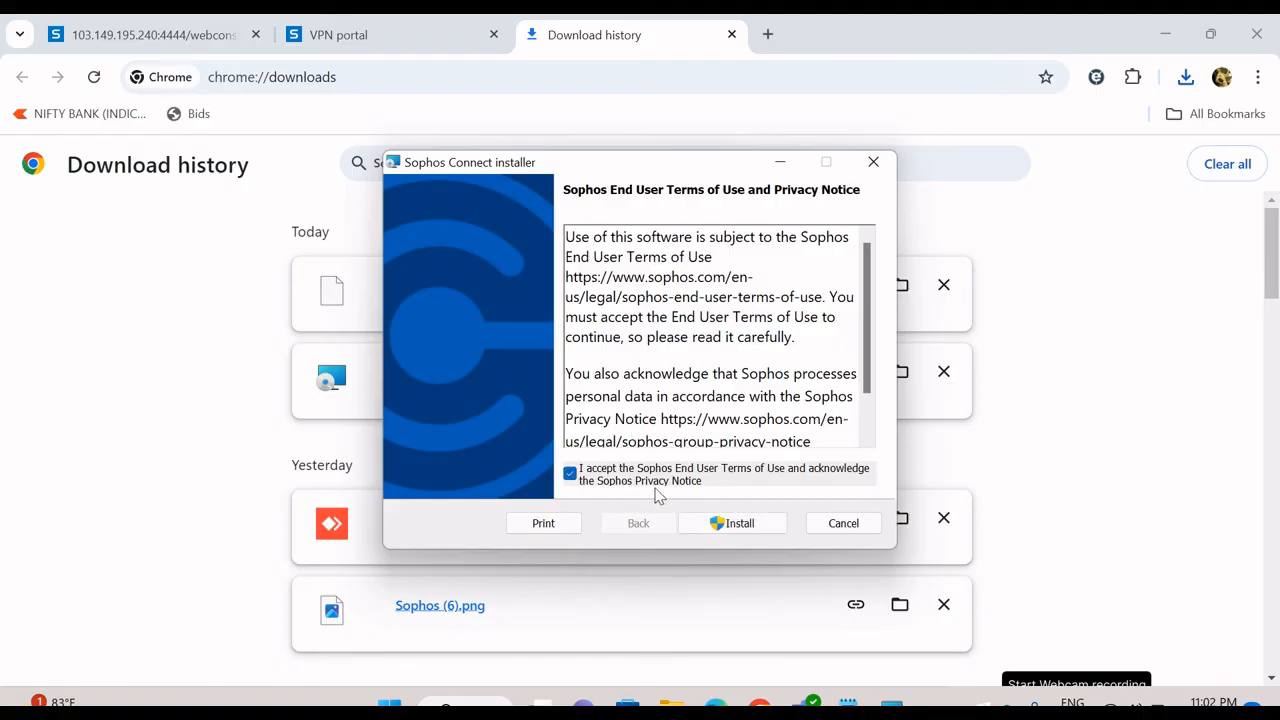
left_click(738, 523)
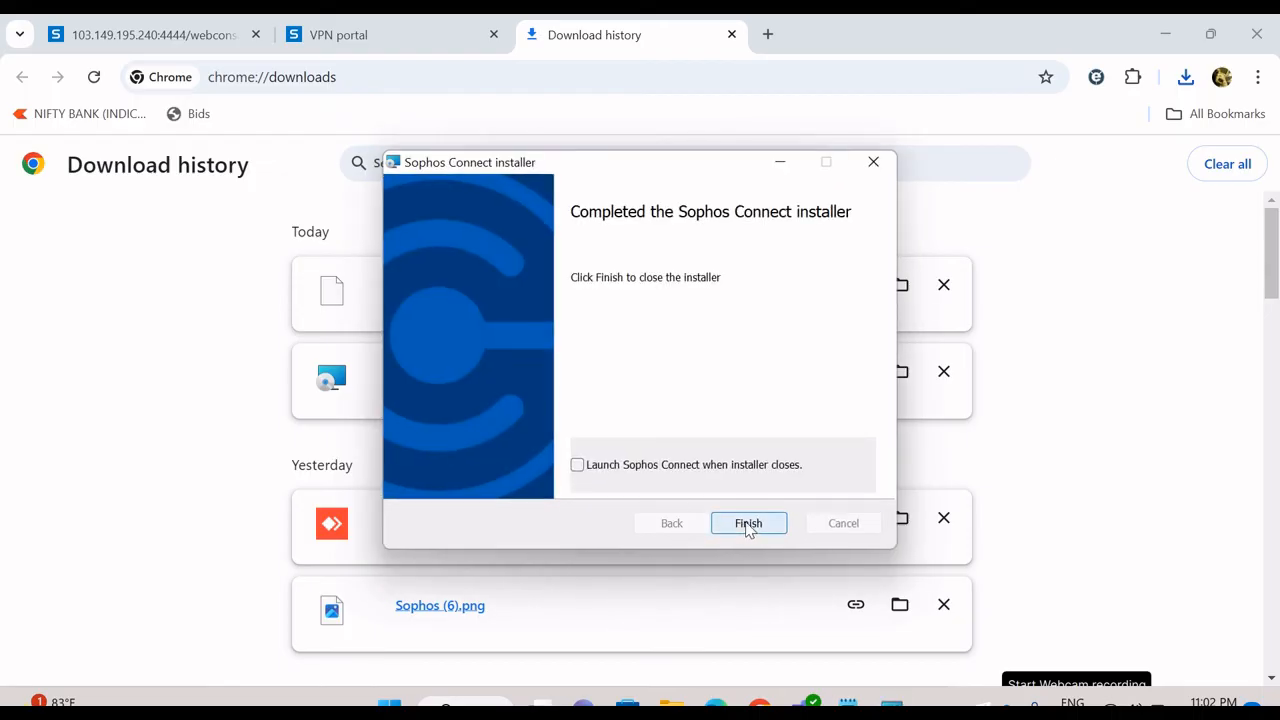
left_click(748, 523)
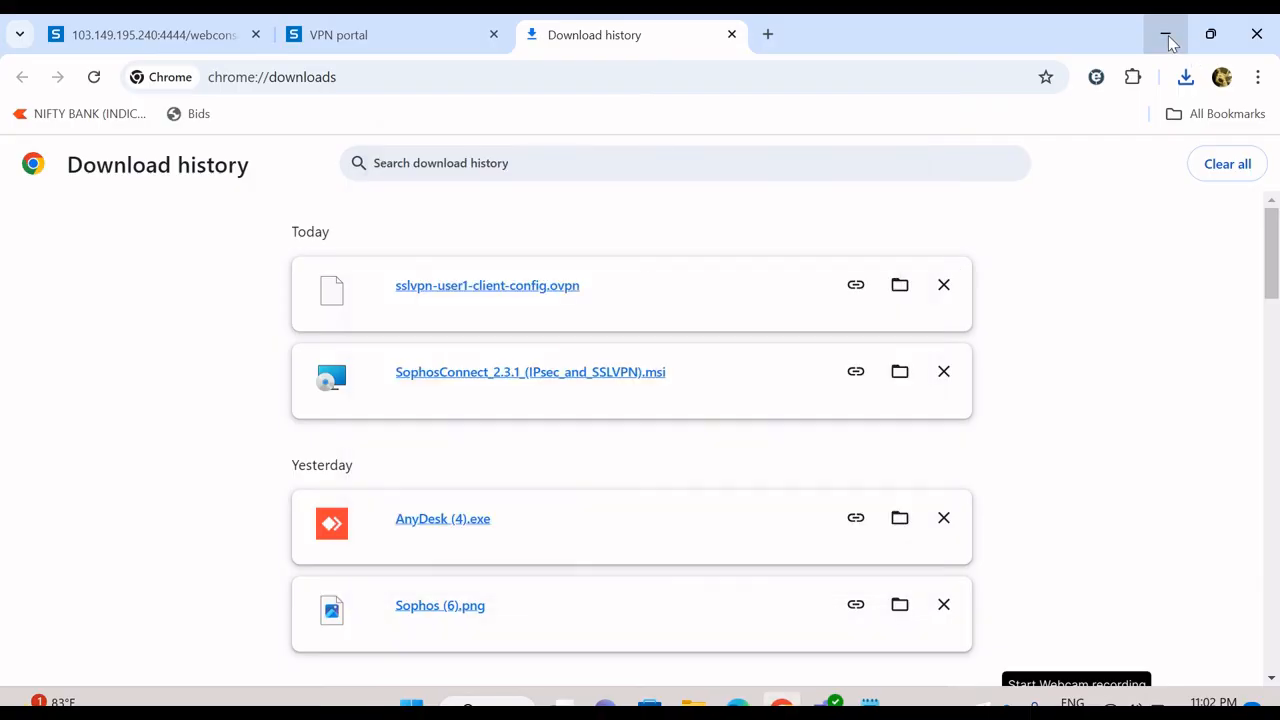
Minimize the open windows, open Sophos Connect and delete the existing 192.168.21.21 connection
left_click(1165, 38)
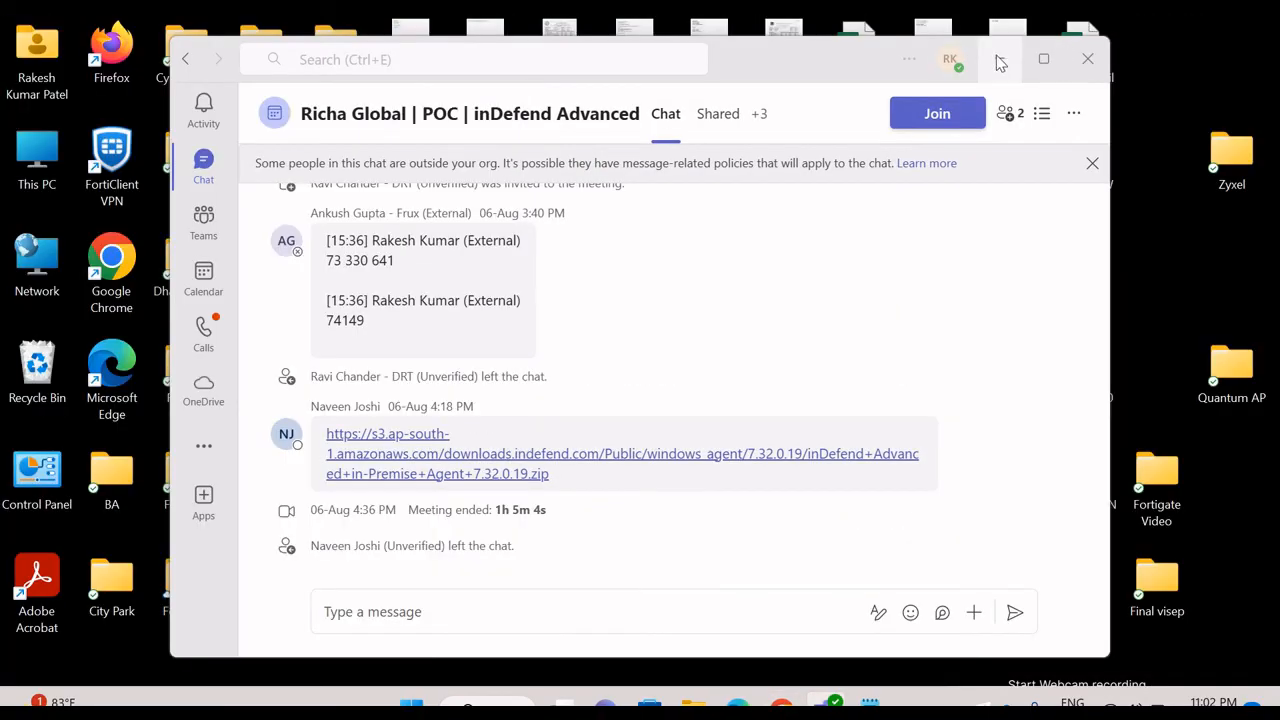
left_click(1000, 58)
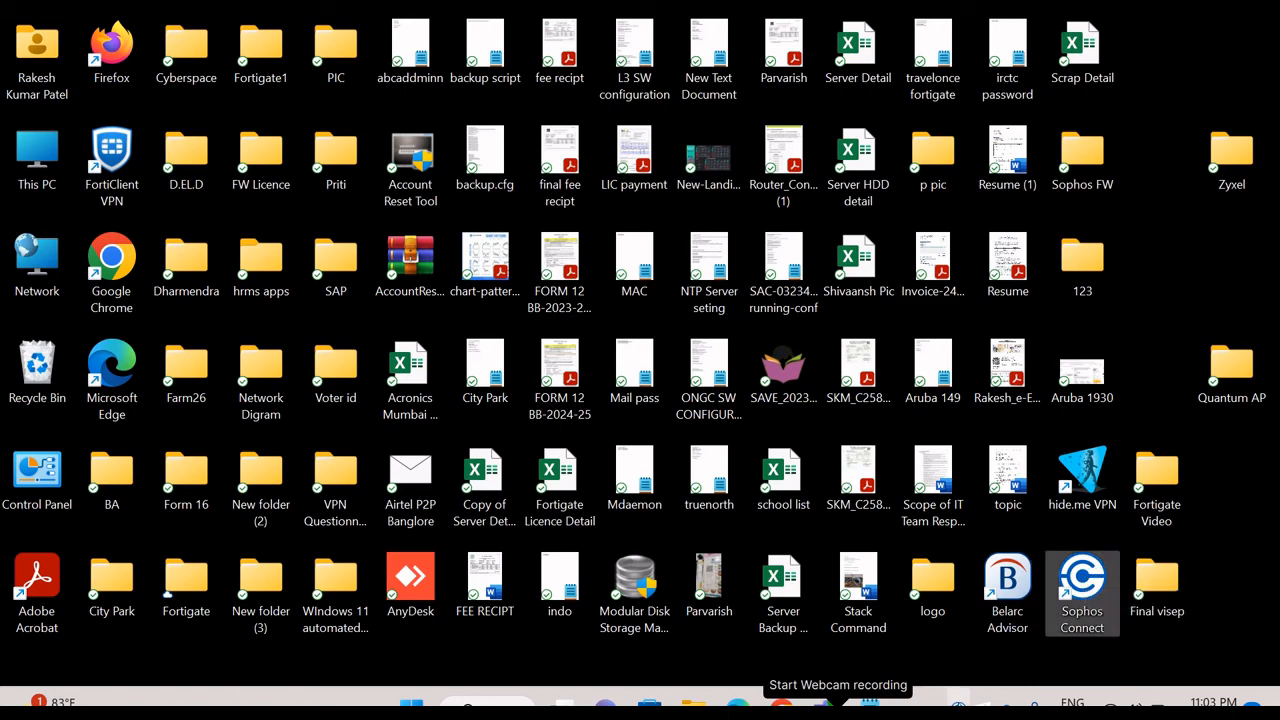
left_click(960, 704)
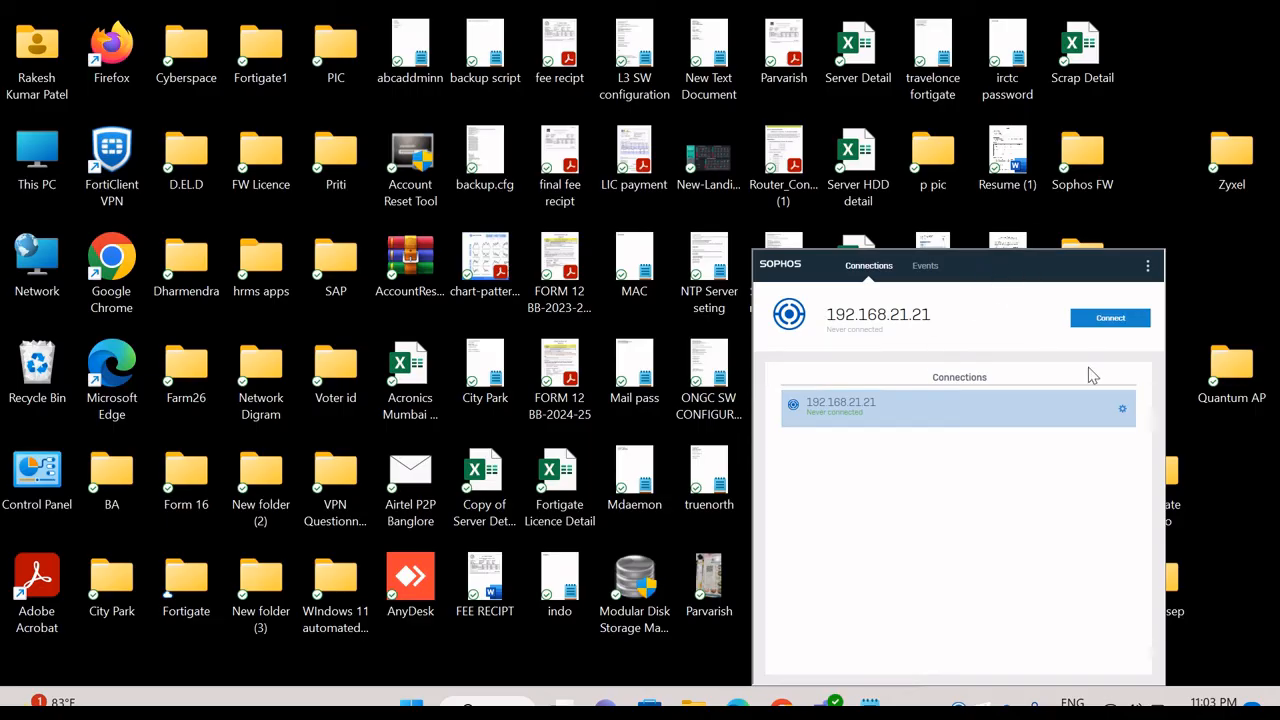
left_click(1122, 412)
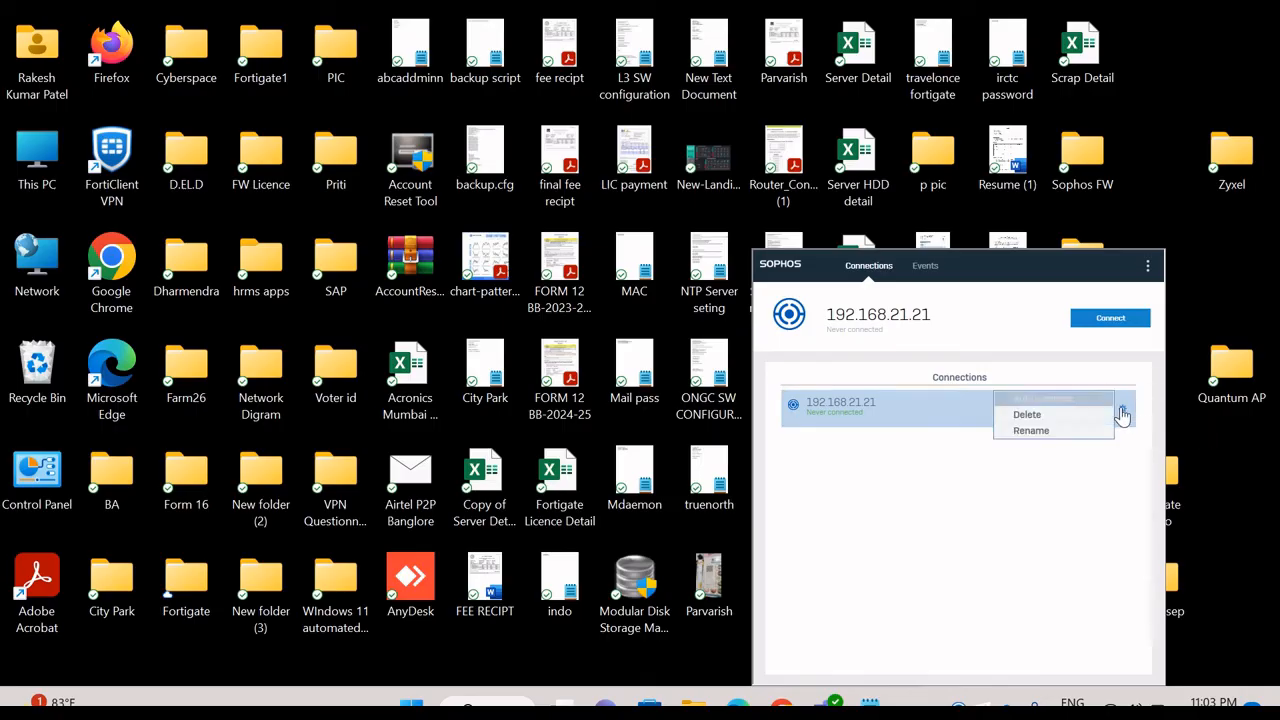
left_click(1048, 420)
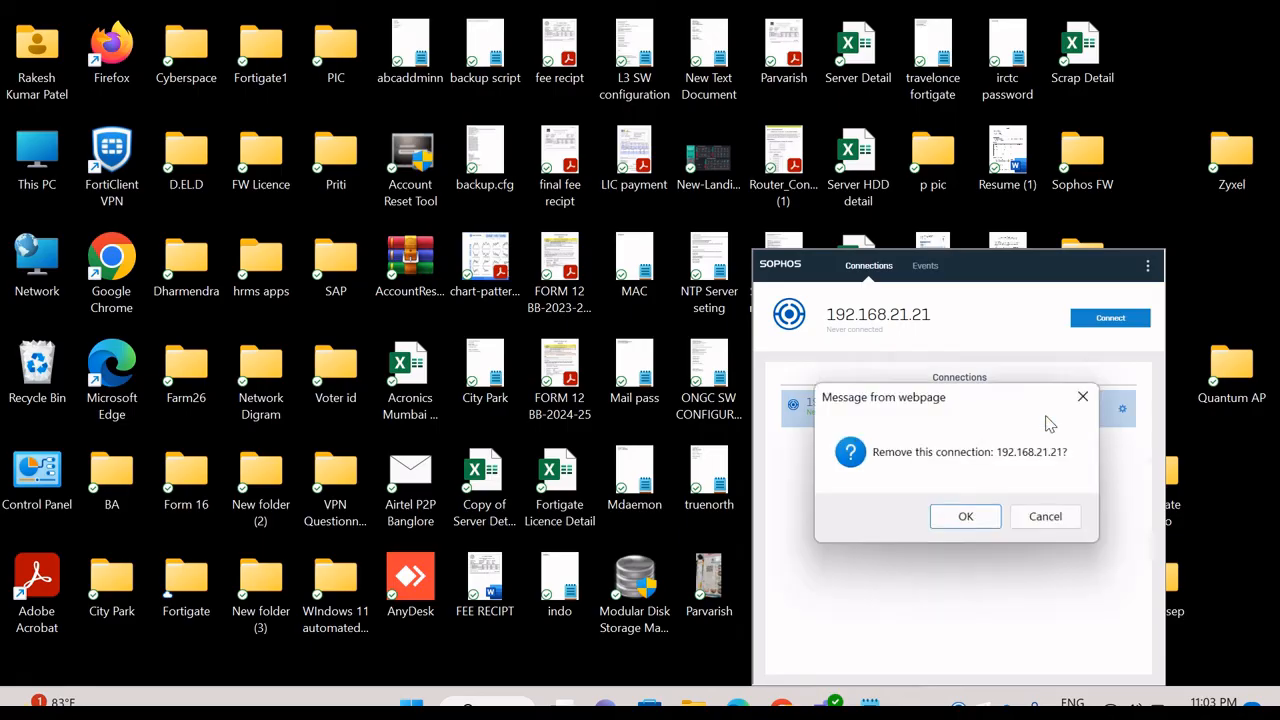
left_click(975, 518)
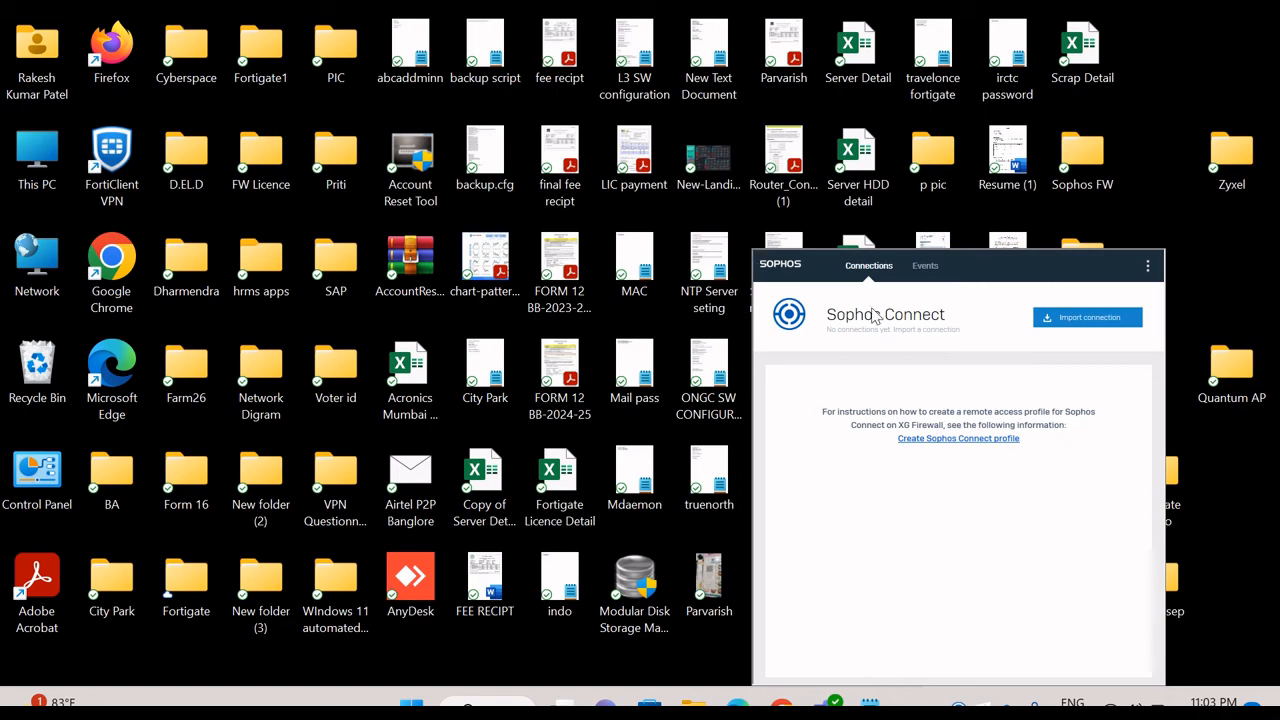
Import the sslvpn-user1-client-config file from Downloads as a new Sophos Connect connection
left_click(1087, 325)
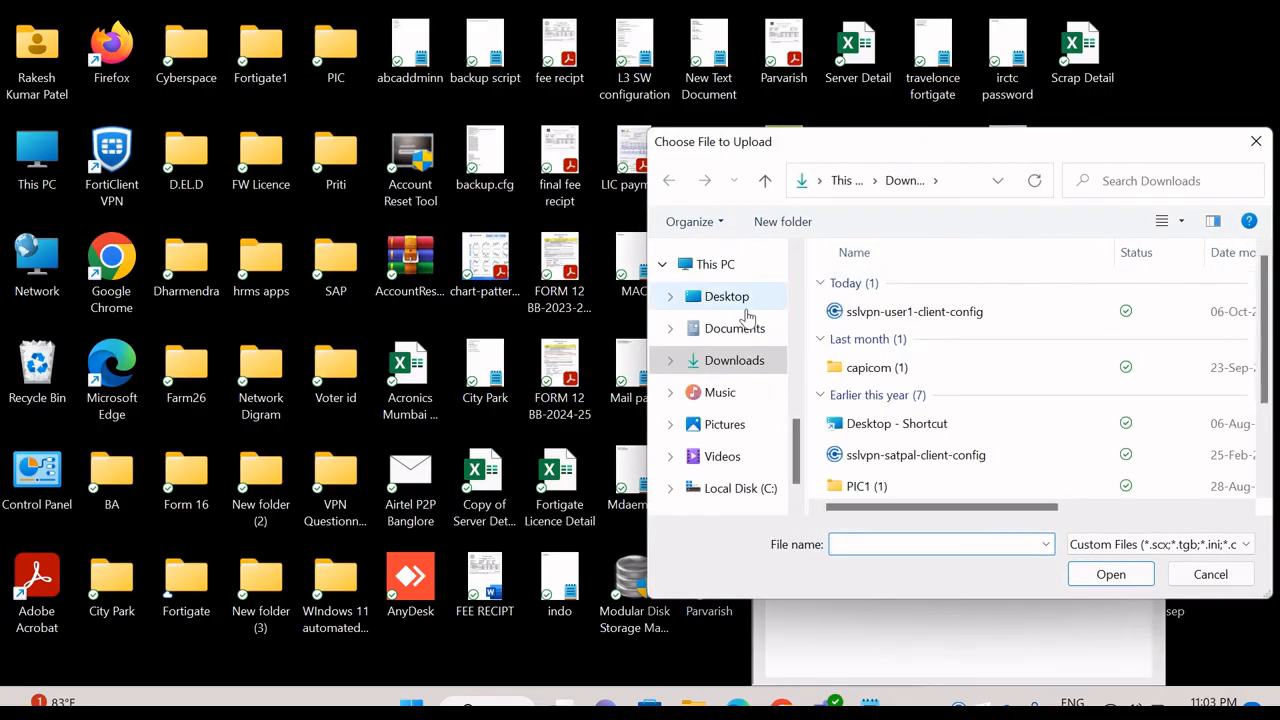
left_click(740, 366)
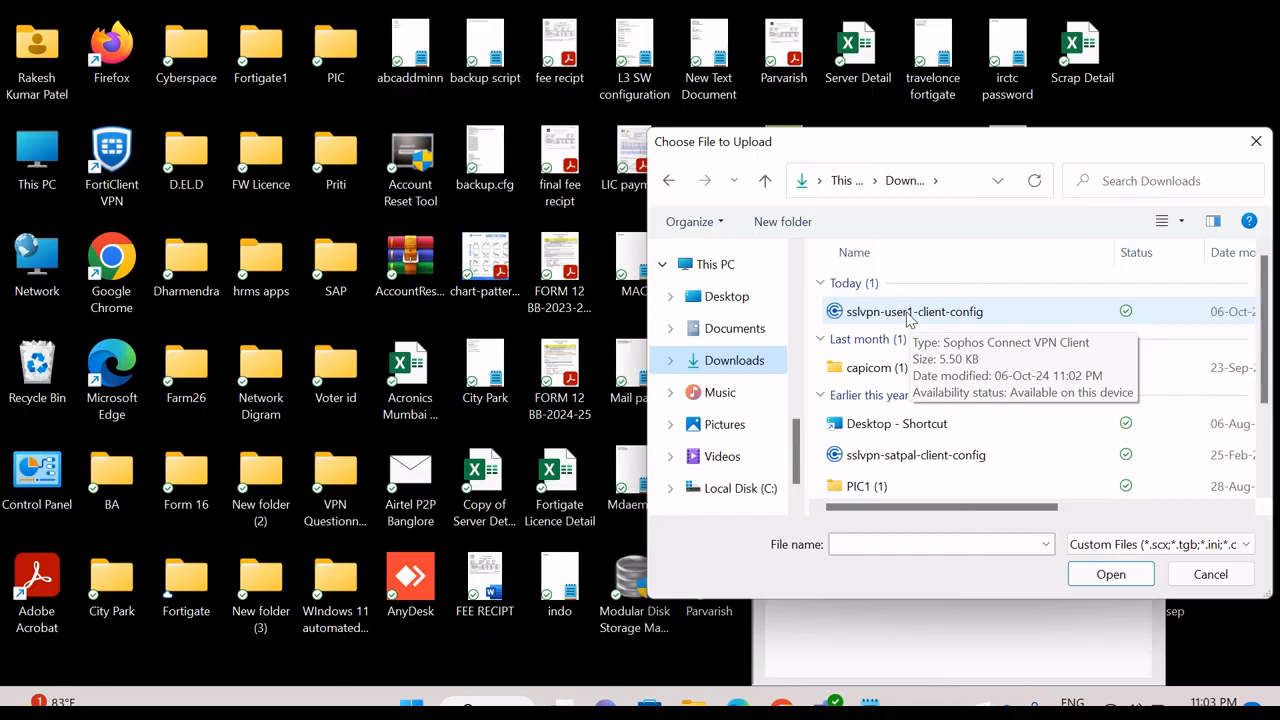
double_click(907, 313)
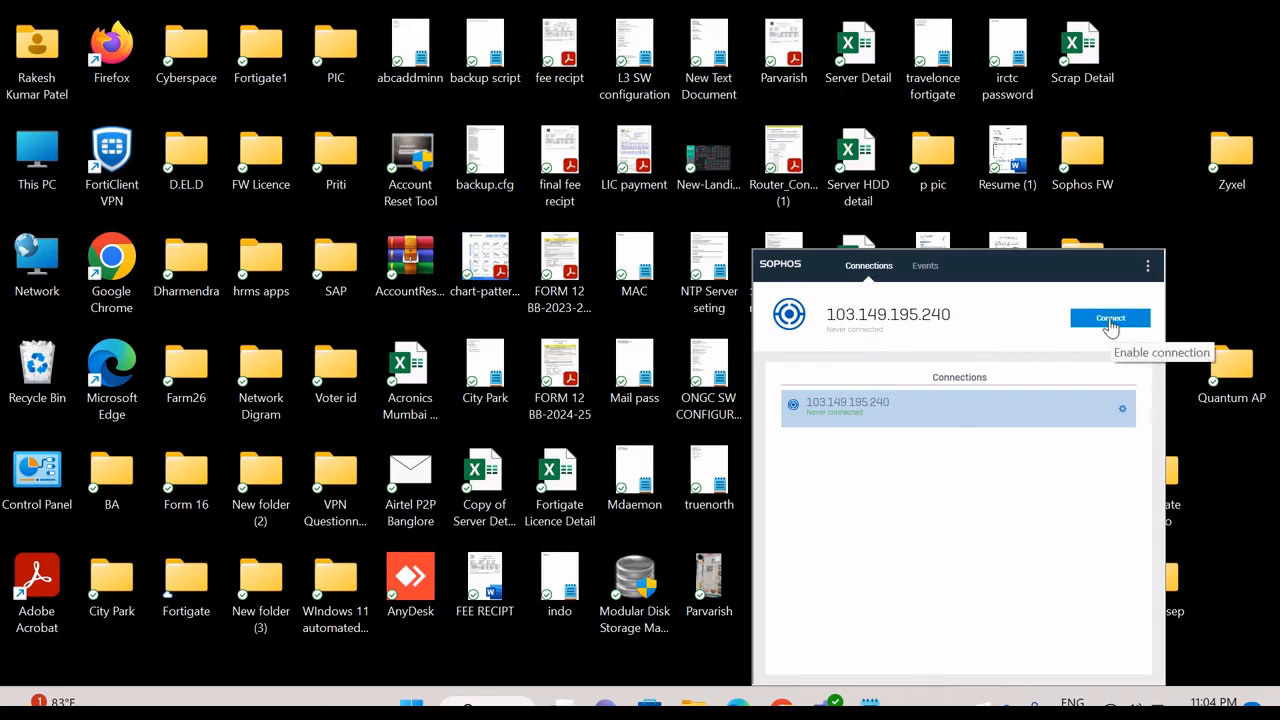
Connect to 103.149.195.240 as user1 with the account password, saving the user name and password
left_click(1111, 322)
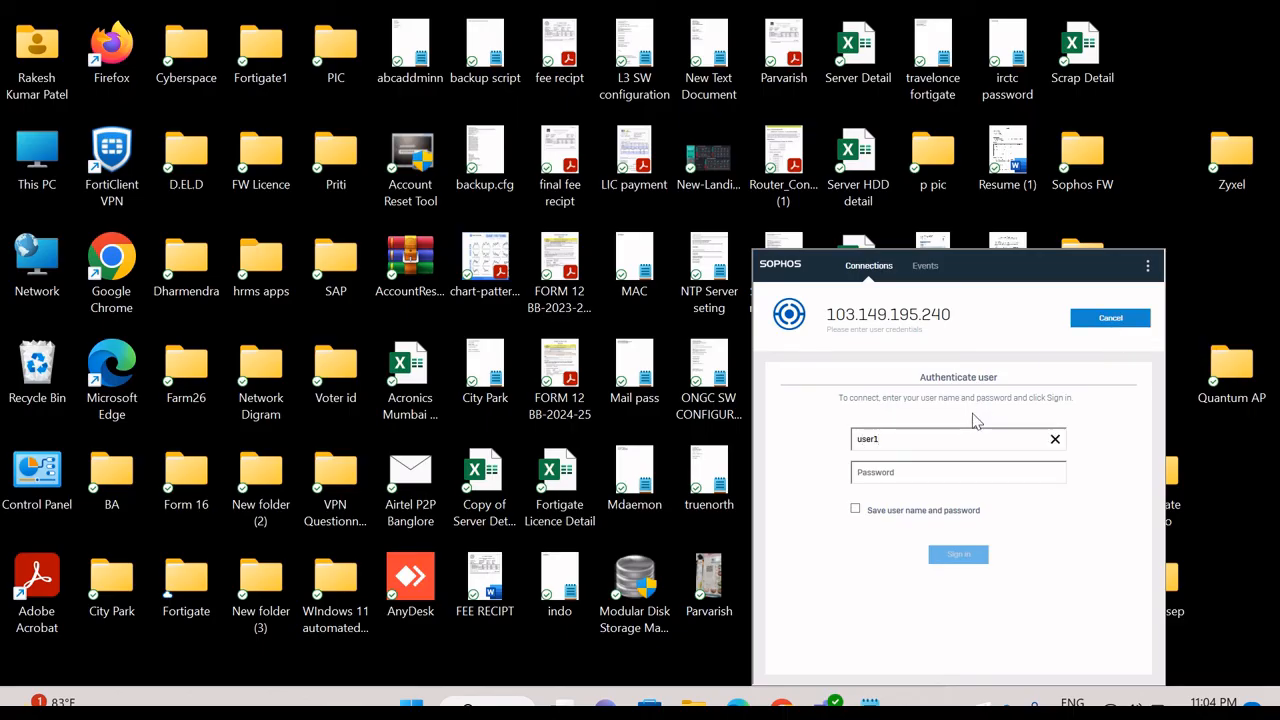
left_click(940, 480)
type("••")
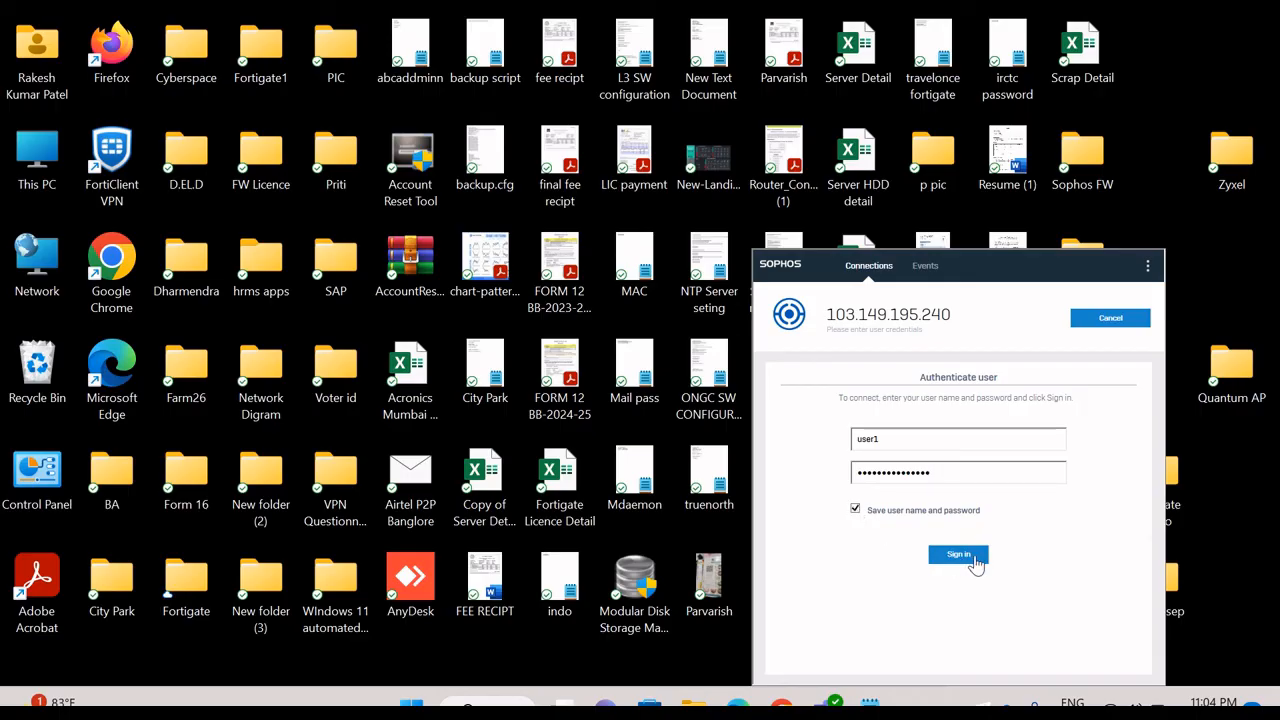
left_click(958, 556)
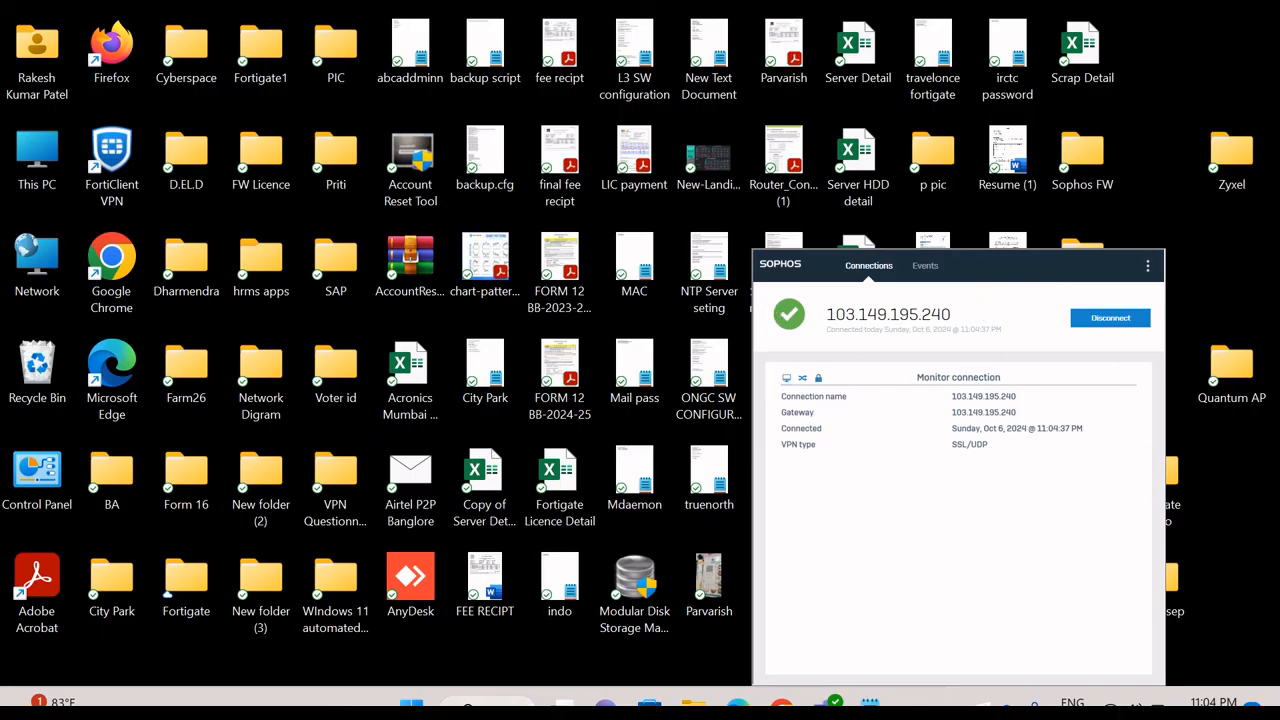
Open Network Connections by running ncpa.cpl, examine the Sophos TAP Adapter's status and minimize the window
left_click(488, 702)
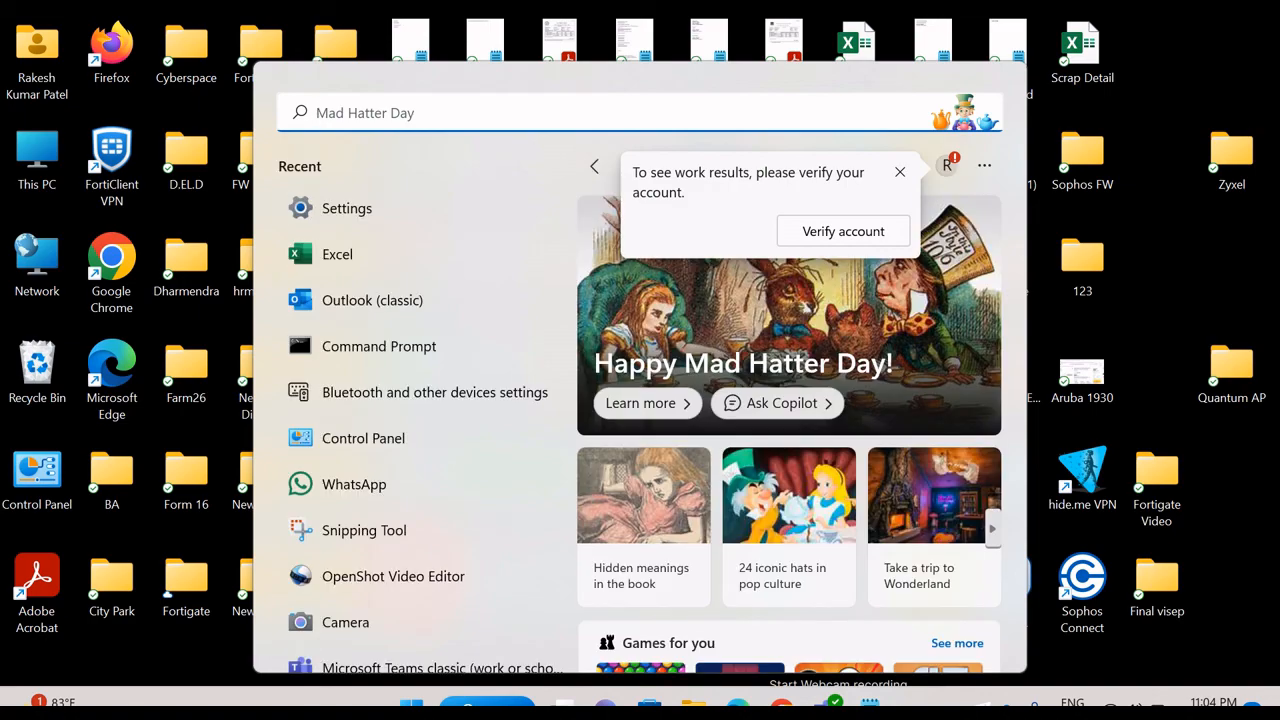
type("run")
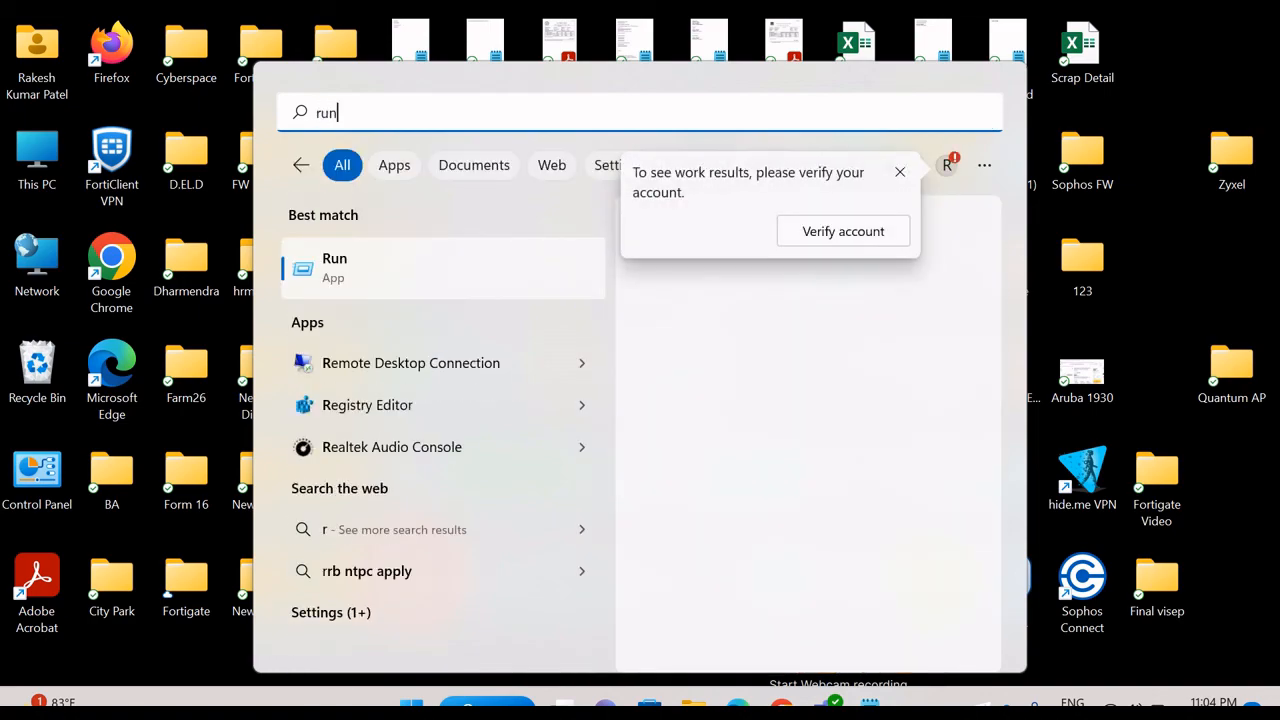
key("Return")
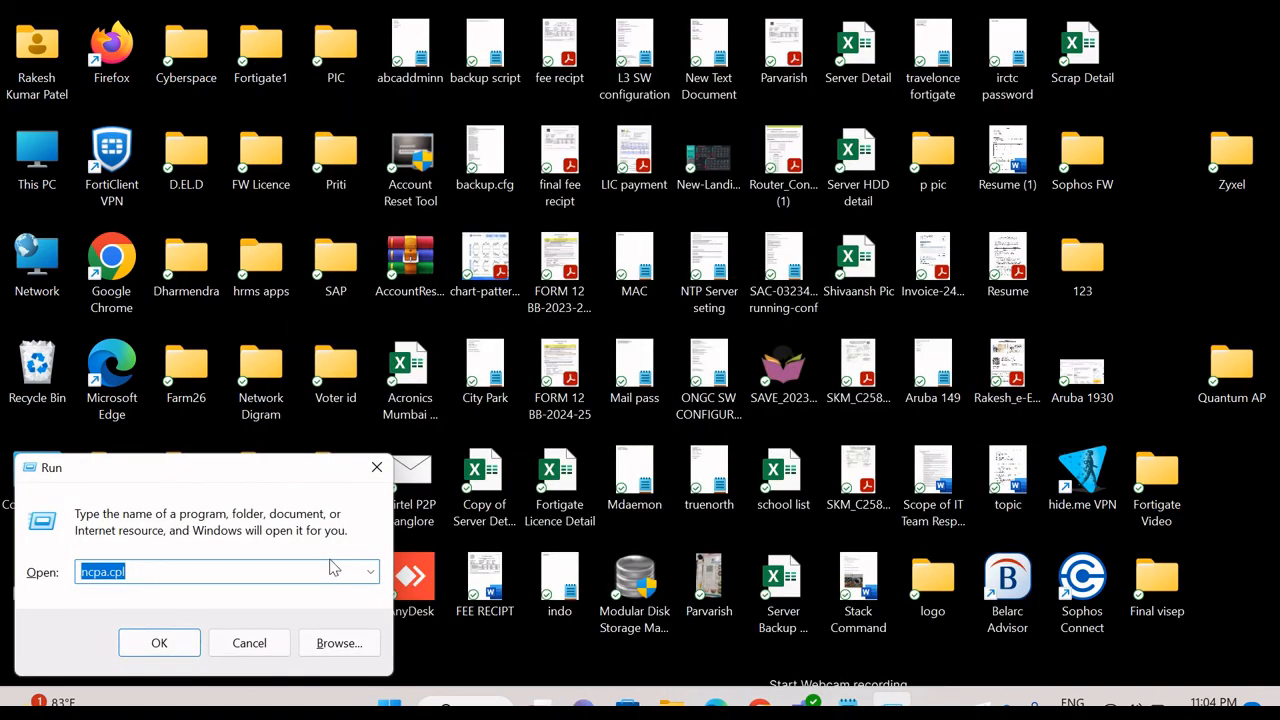
key("Return")
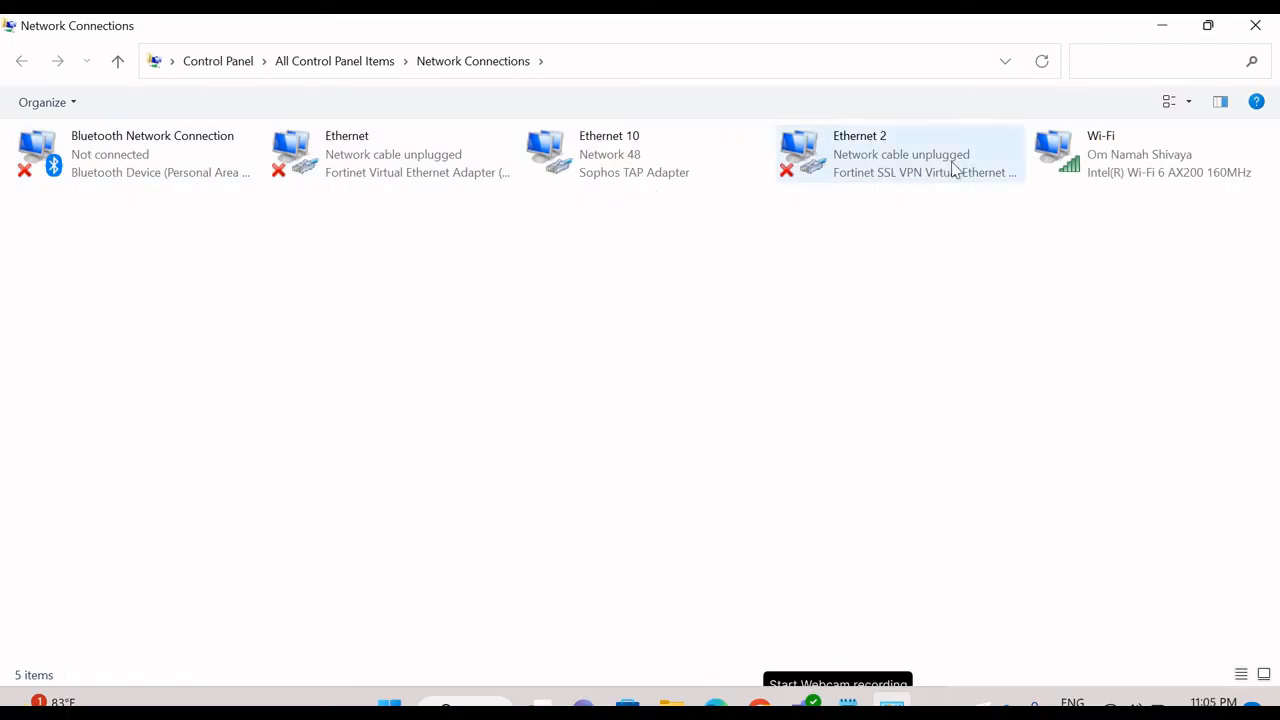
left_click(1165, 28)
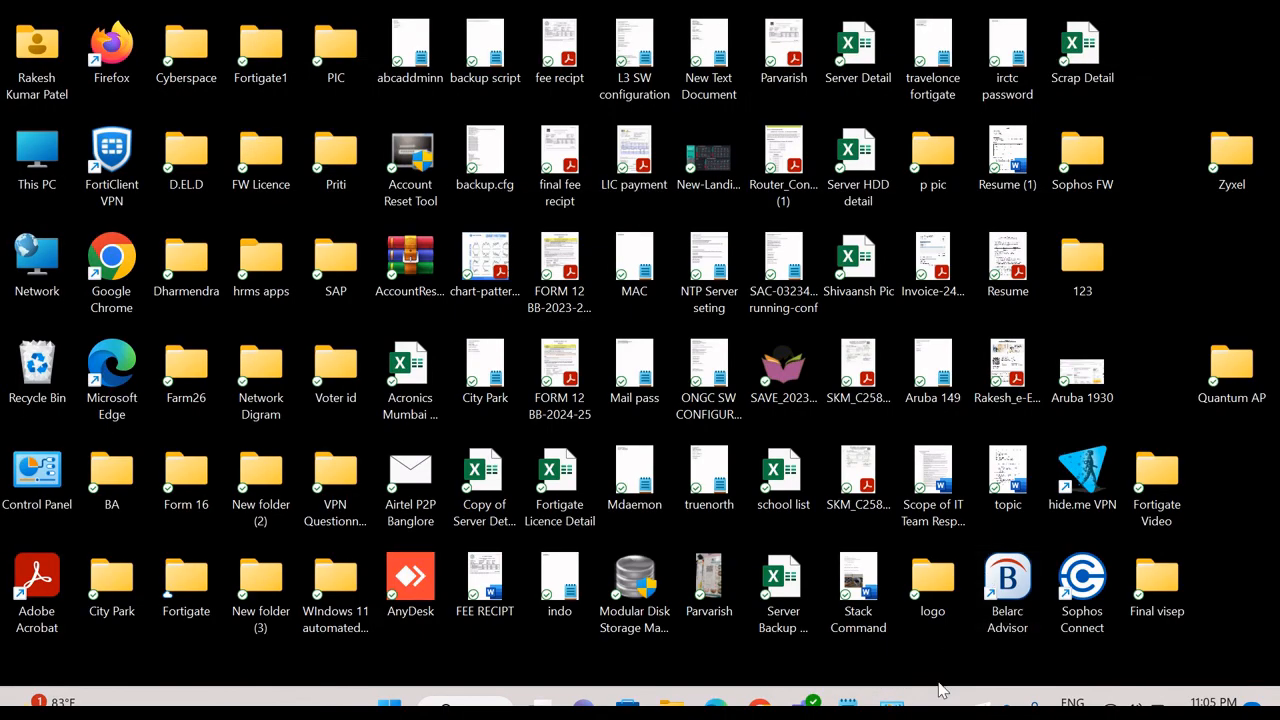
Check the 103.149.195.240 VPN connection's status in Sophos Connect, then close its window
left_click(958, 706)
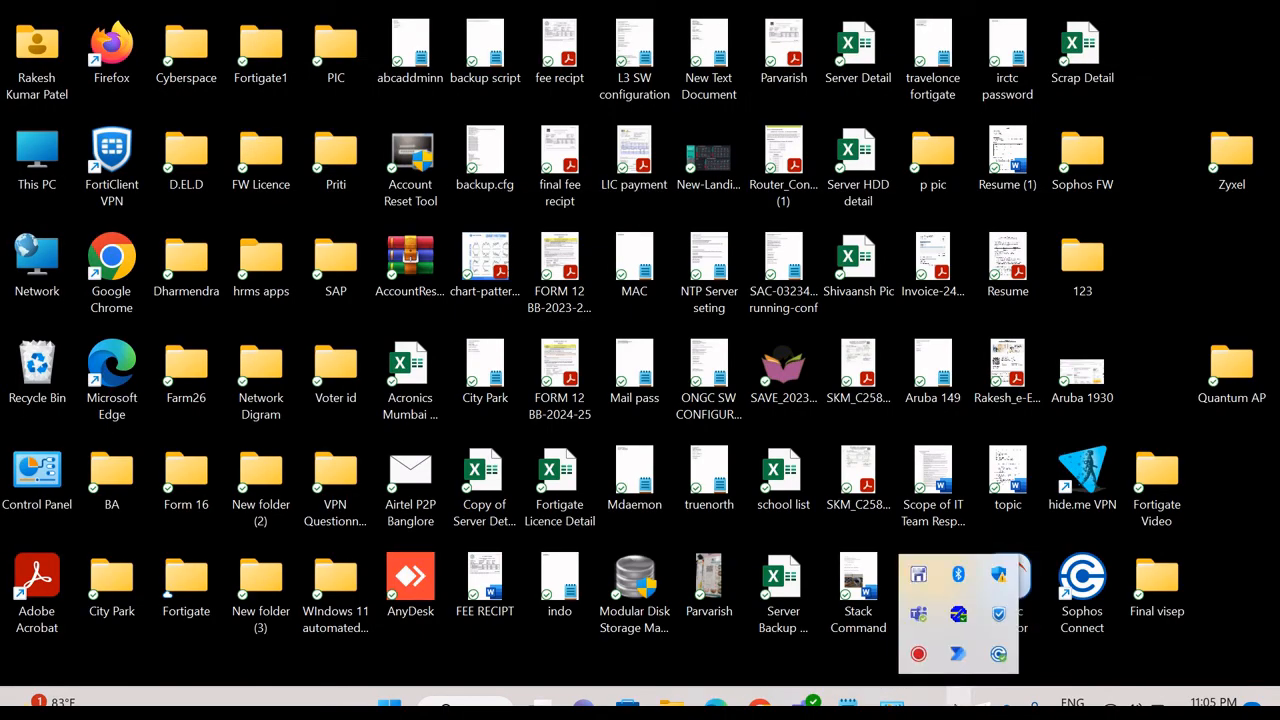
left_click(999, 654)
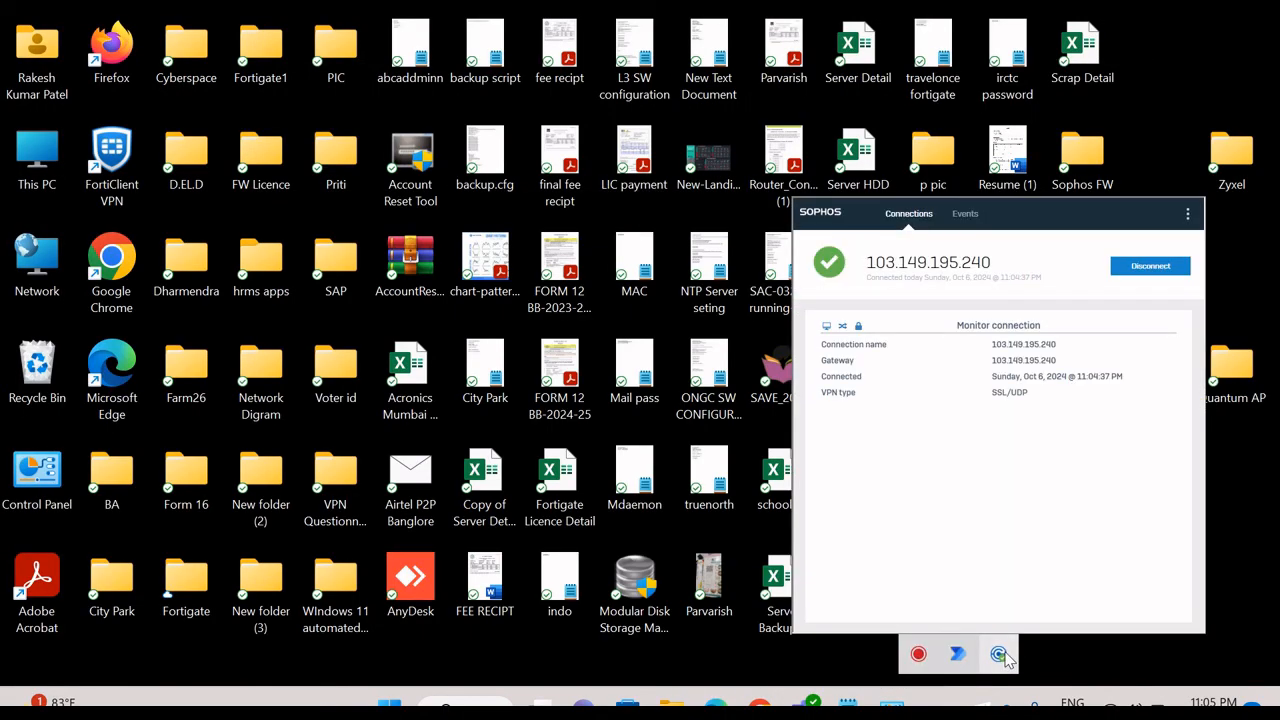
left_click(999, 654)
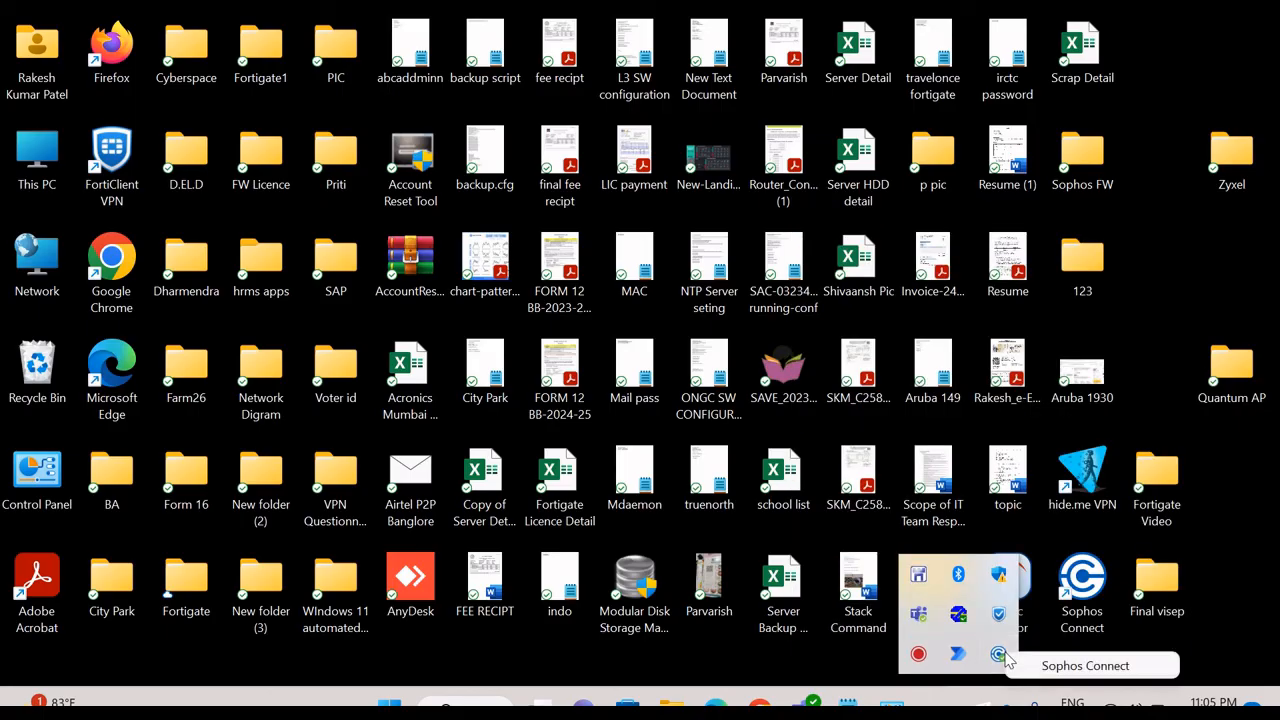
left_click(1237, 527)
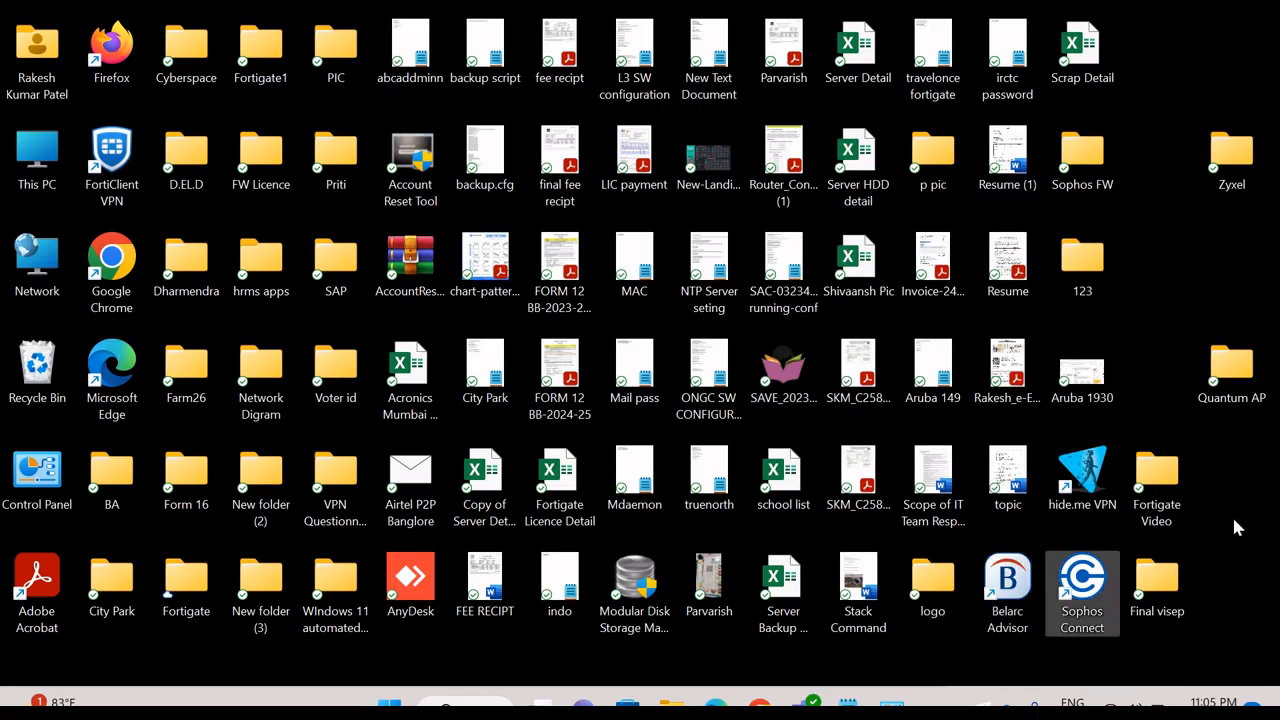
Open a Command Prompt and list the full network configuration with ipconfig /all
left_click(465, 703)
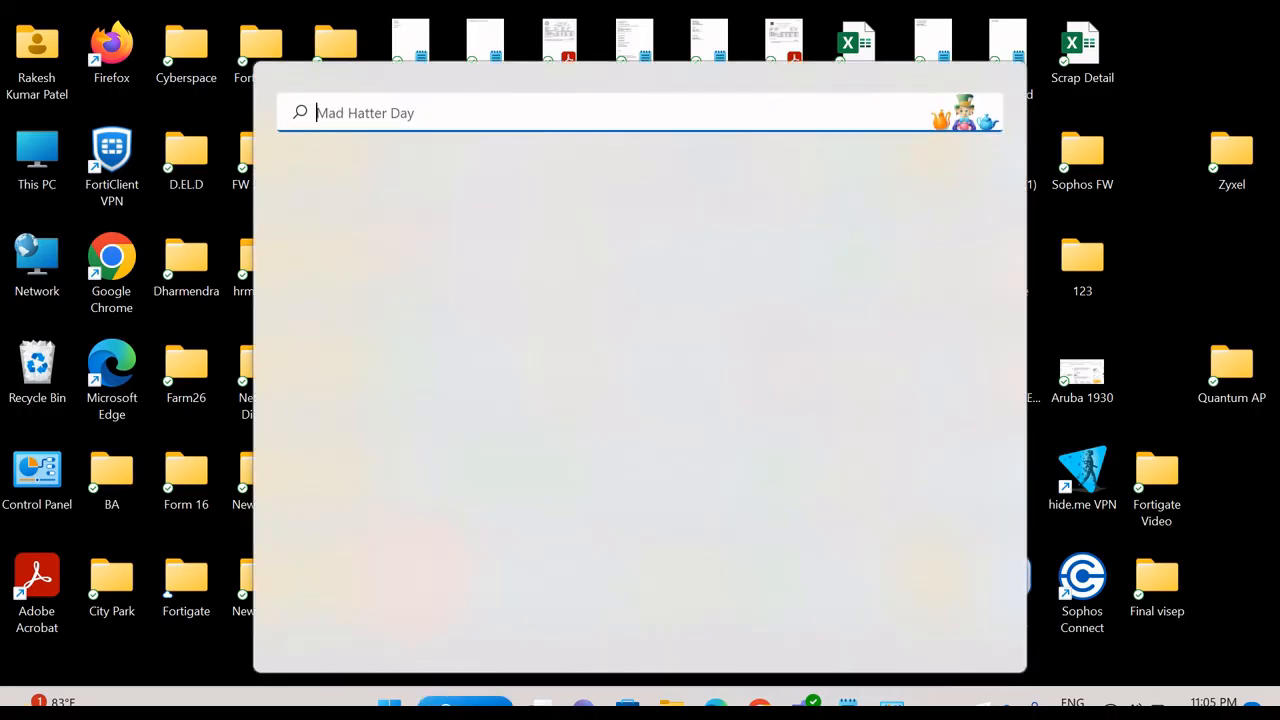
type("cmd")
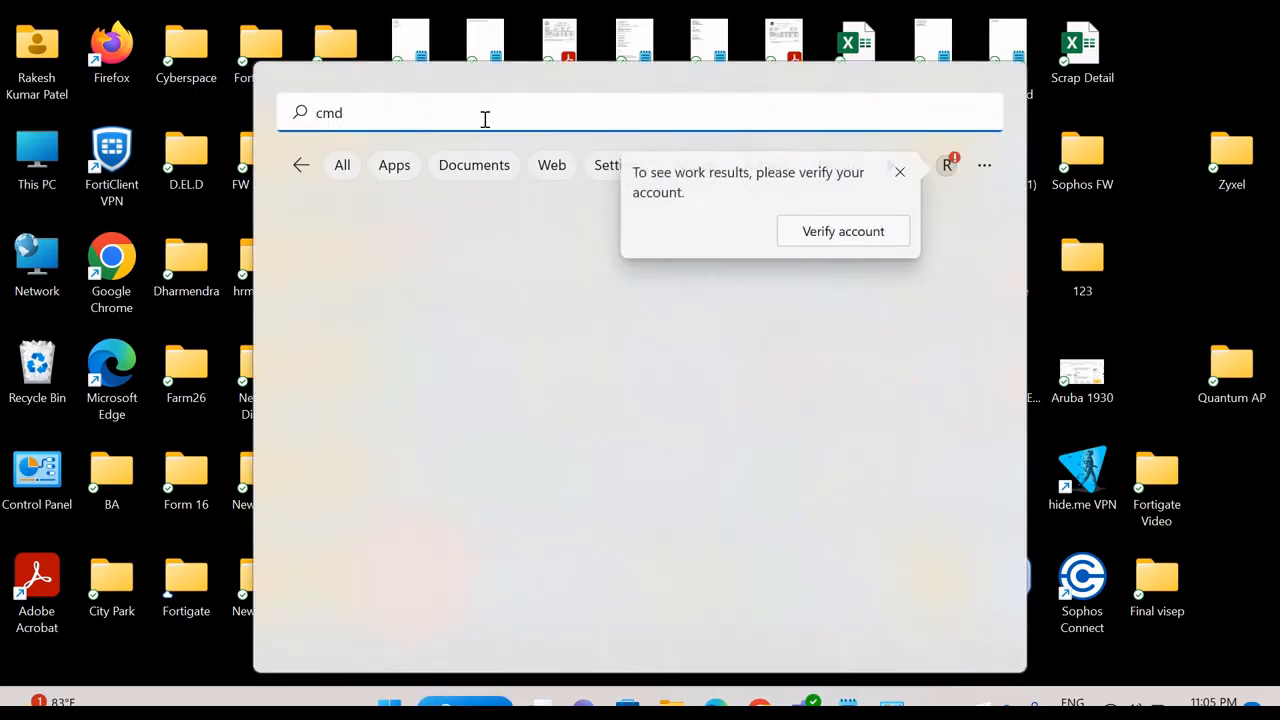
left_click(432, 290)
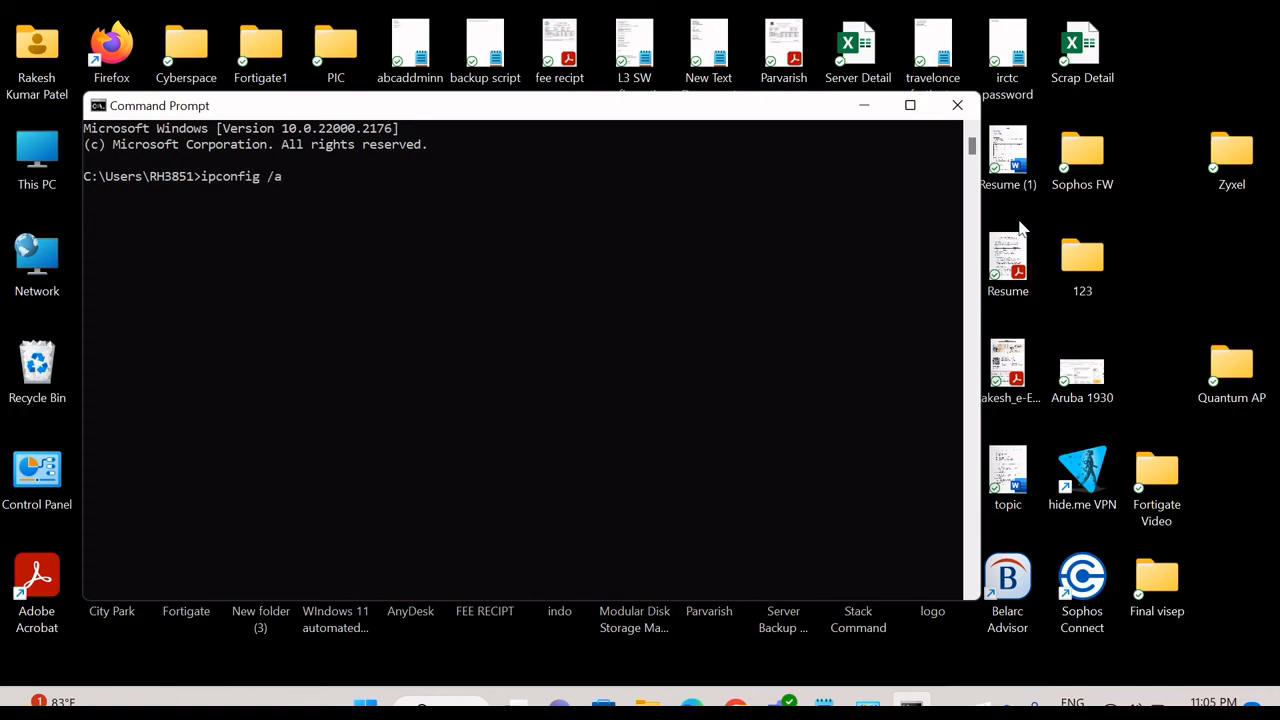
type("ipconfig /all")
key("Return")
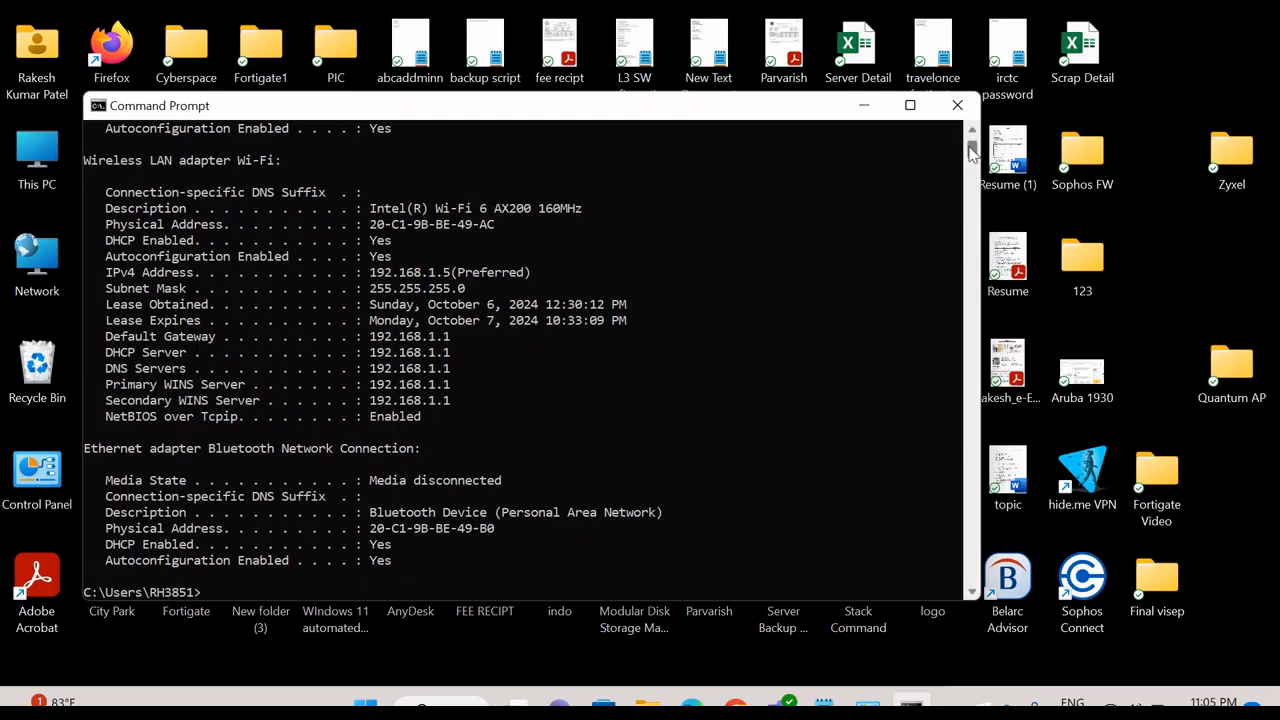
Examine the Sophos TAP Adapter's IPv4 address, DHCP server and DNS servers in the ipconfig output, then minimize the Command Prompt
left_click_drag(968, 143, 973, 152)
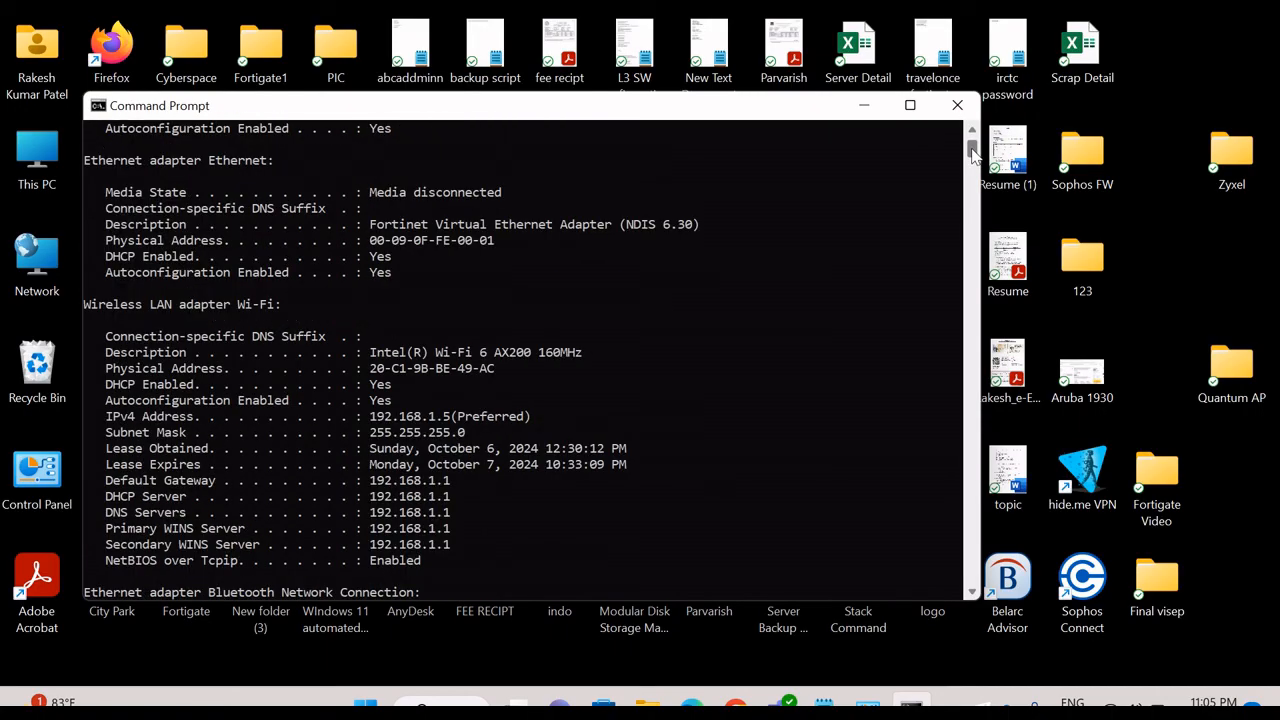
left_click(970, 130)
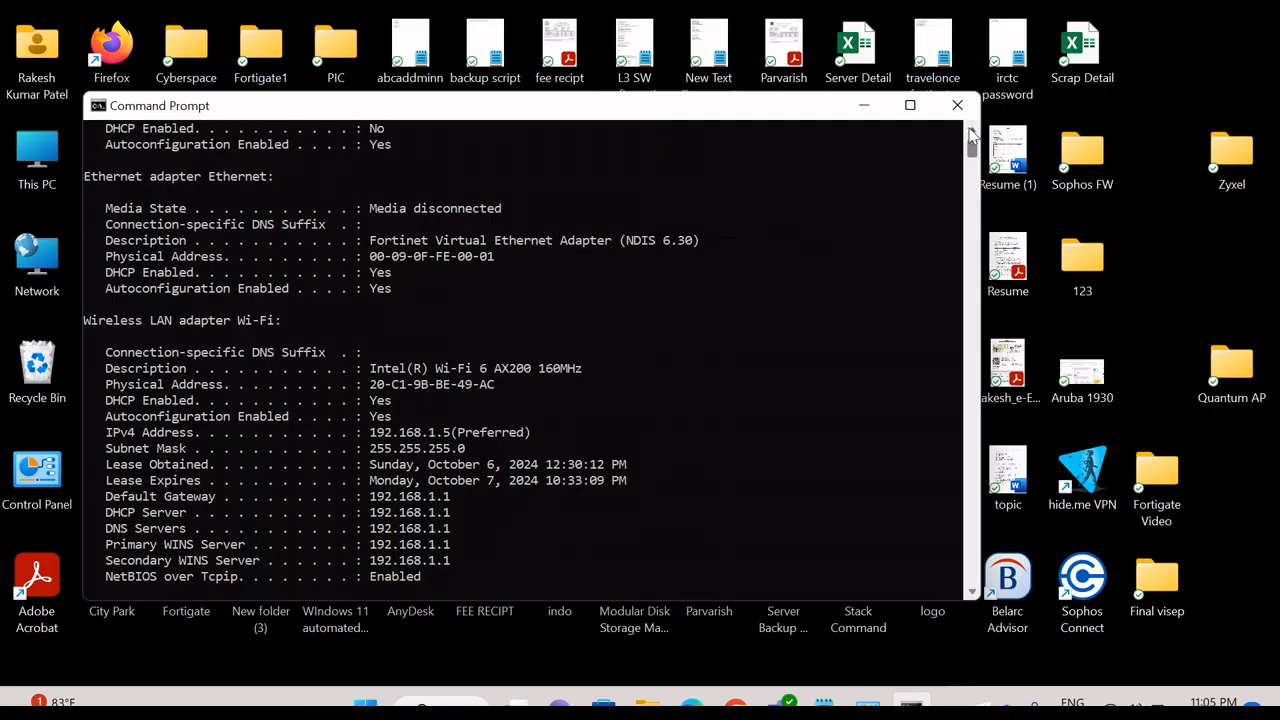
left_click_drag(970, 130, 971, 134)
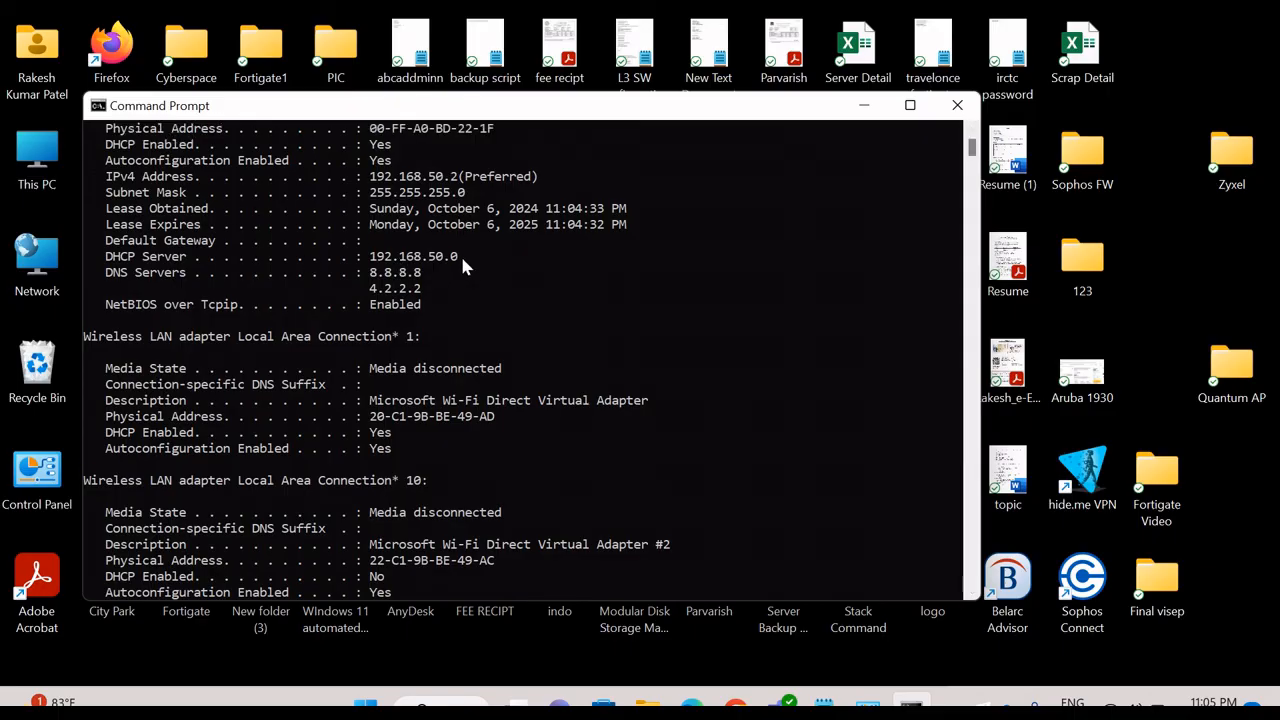
left_click_drag(462, 262, 358, 262)
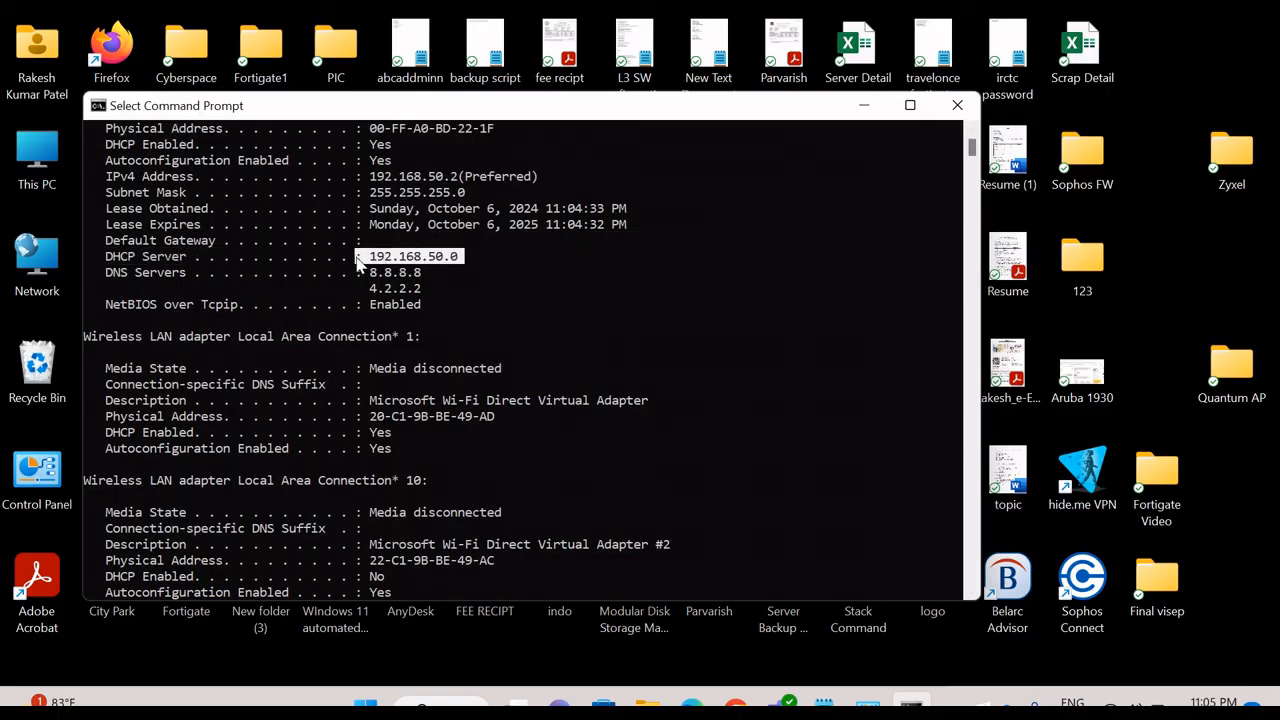
left_click(973, 133)
left_click(973, 133)
left_click(973, 133)
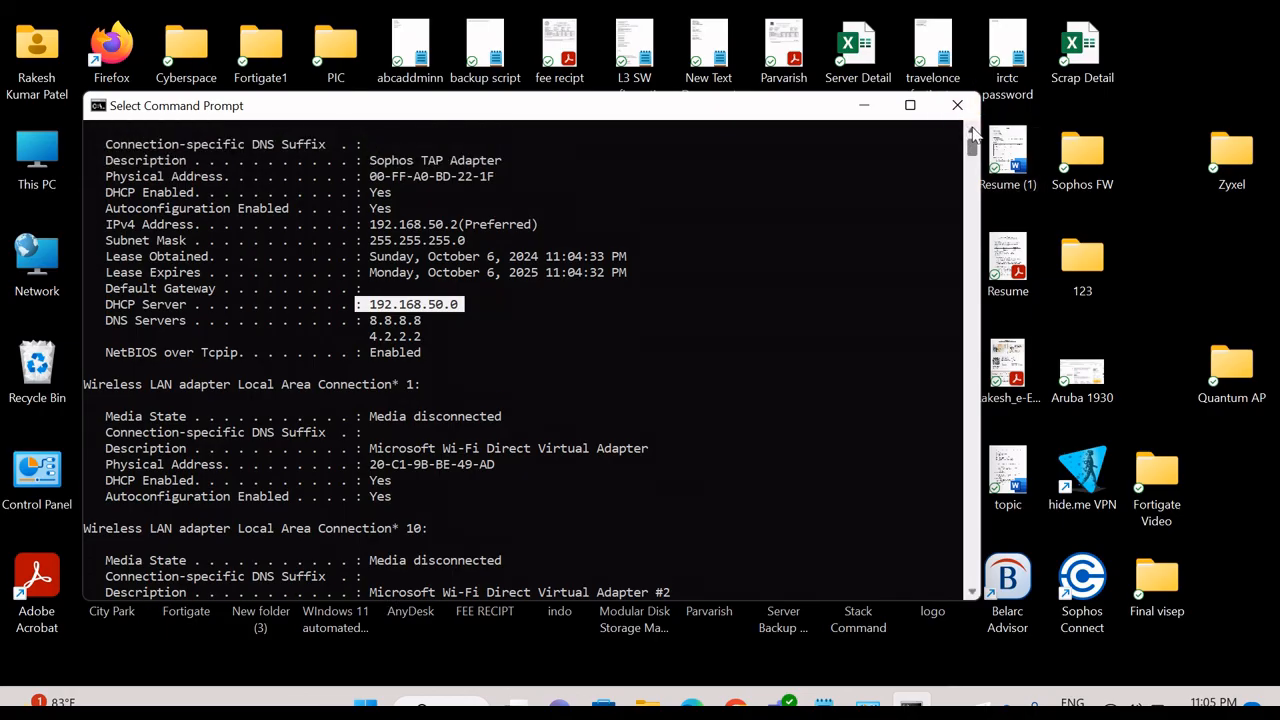
left_click_drag(371, 160, 508, 168)
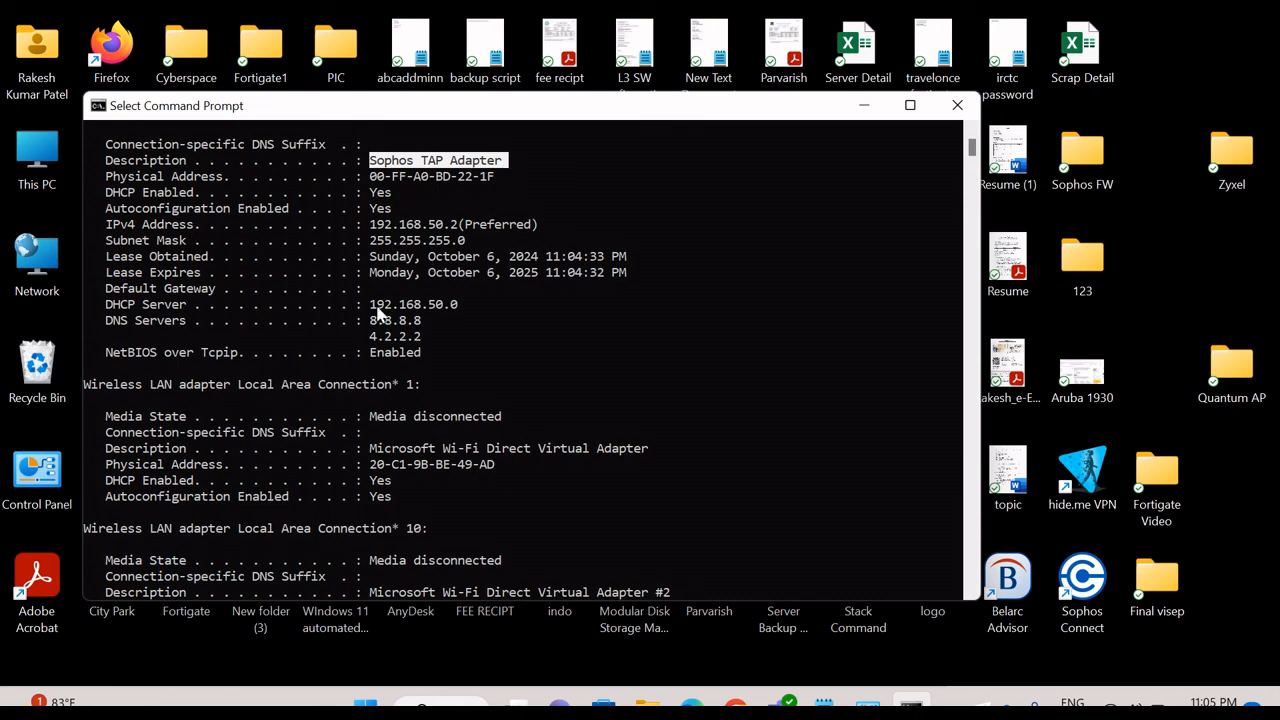
left_click_drag(377, 308, 471, 330)
left_click(451, 340)
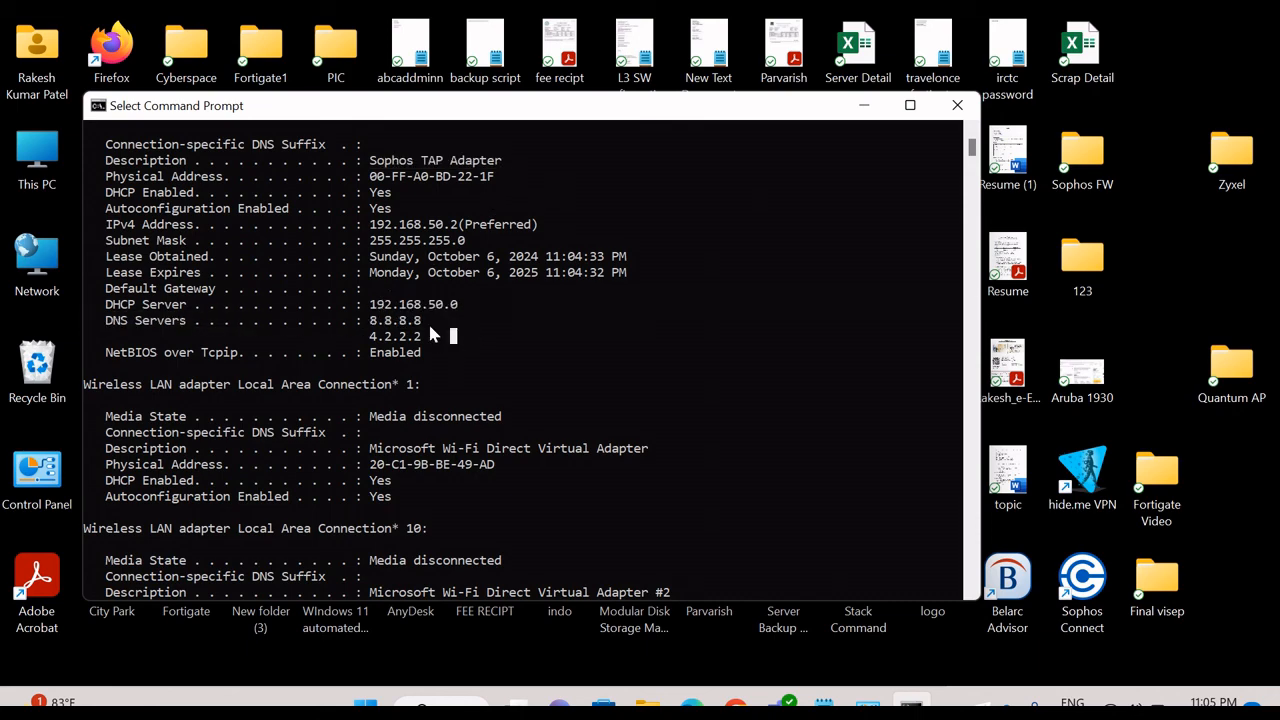
left_click(426, 325)
left_click(866, 106)
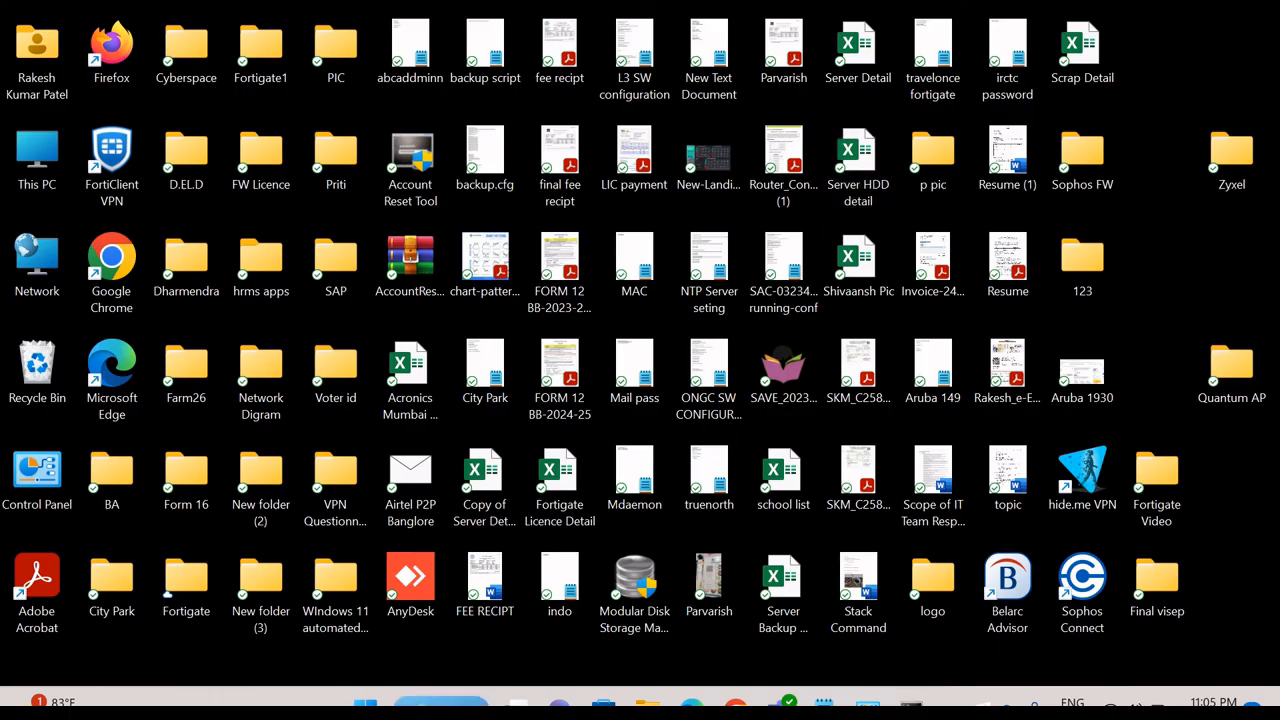
Open a new Command Prompt and ping 192.168.1.1 to test access to the firewall's LAN over the VPN
left_click(440, 703)
type("cmd")
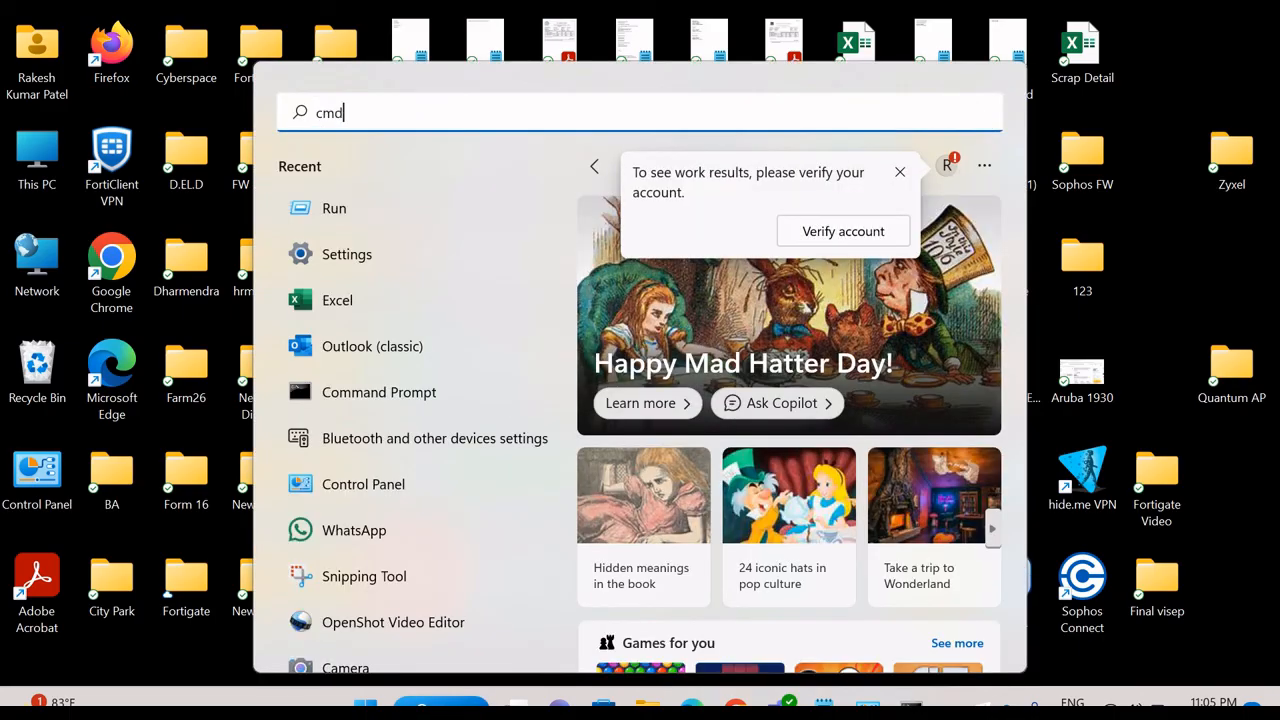
key("Return")
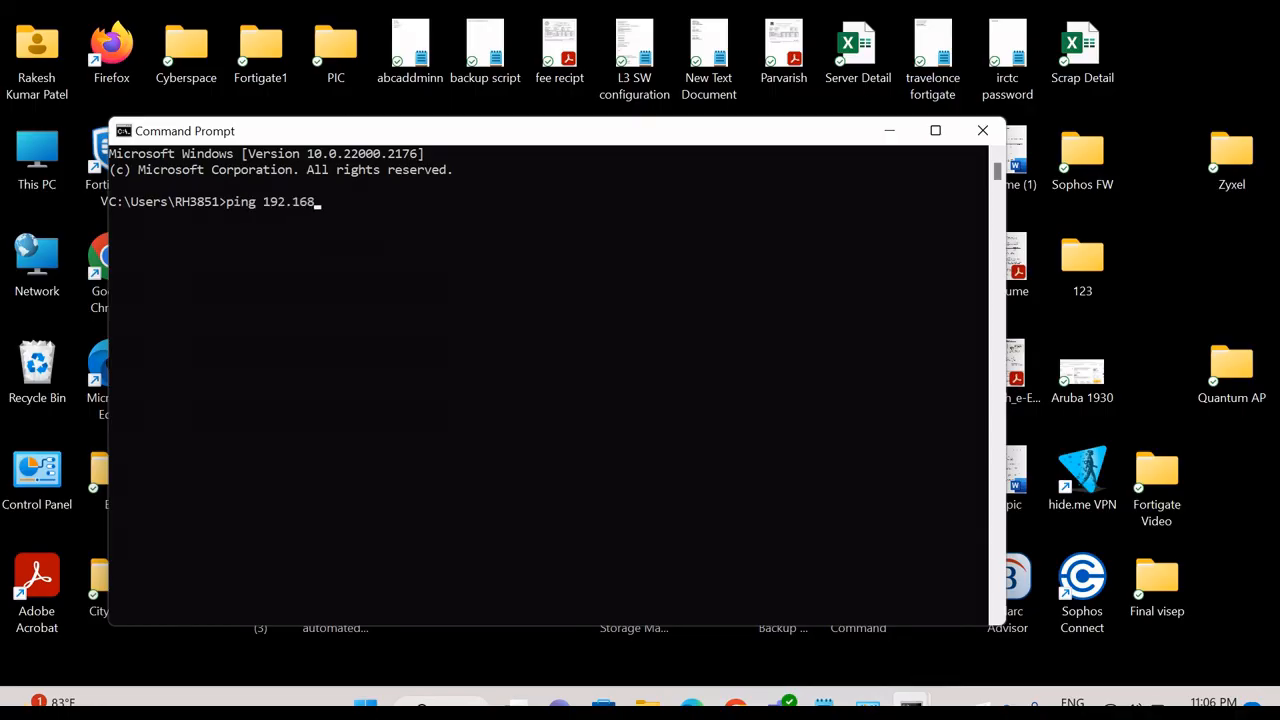
type("ping 192.168.1.1")
key("Return")
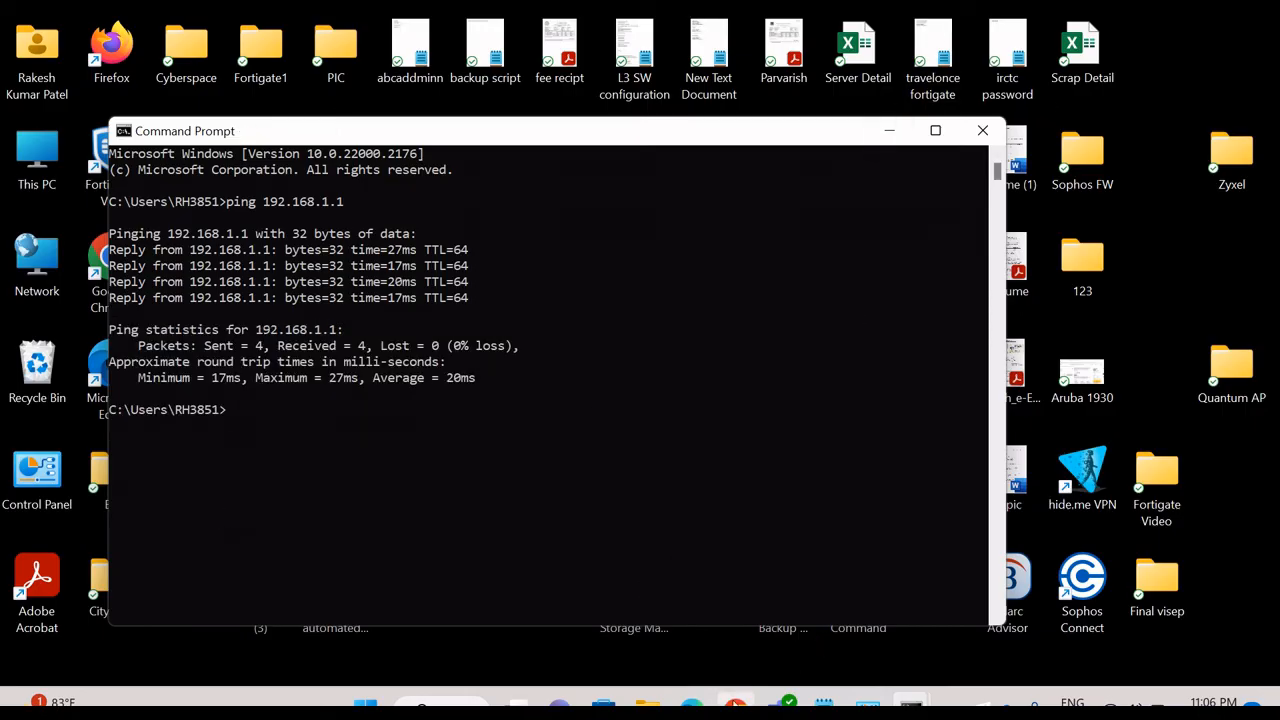
Switch to the Sophos Firewall web console in Chrome, check Port1's IP address among the network interfaces and return to the Control center
left_click(735, 704)
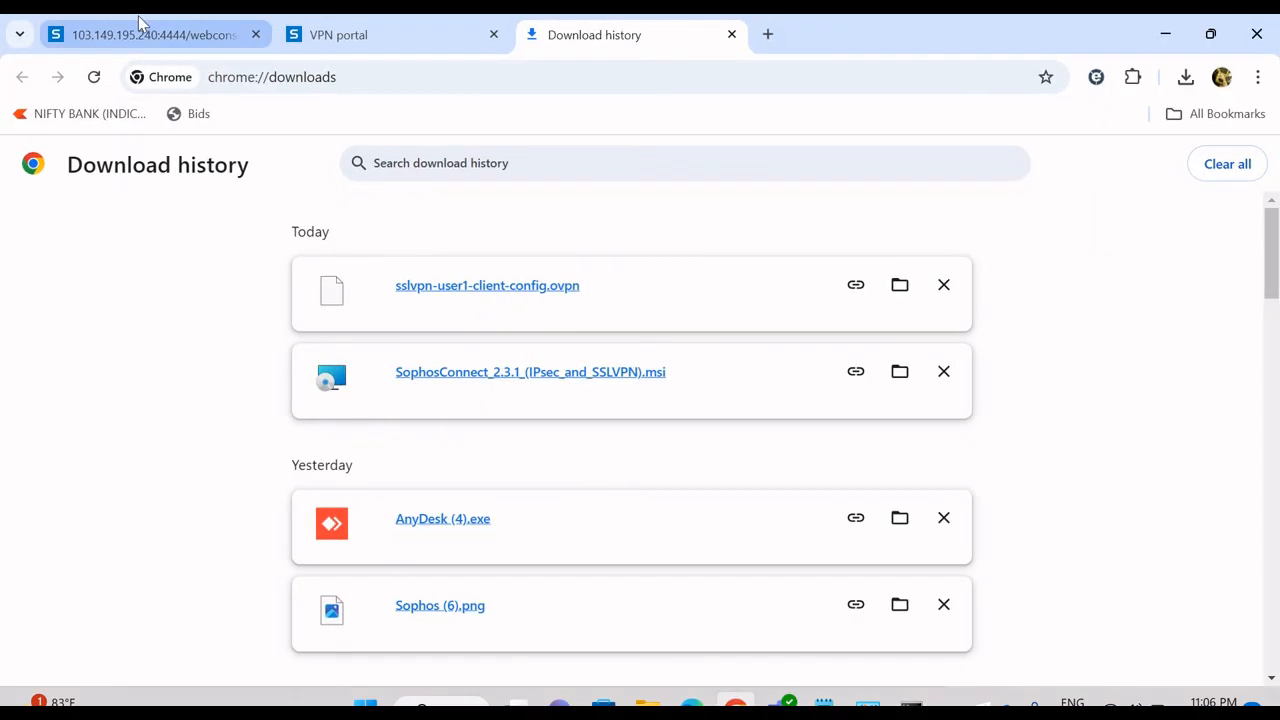
left_click(195, 34)
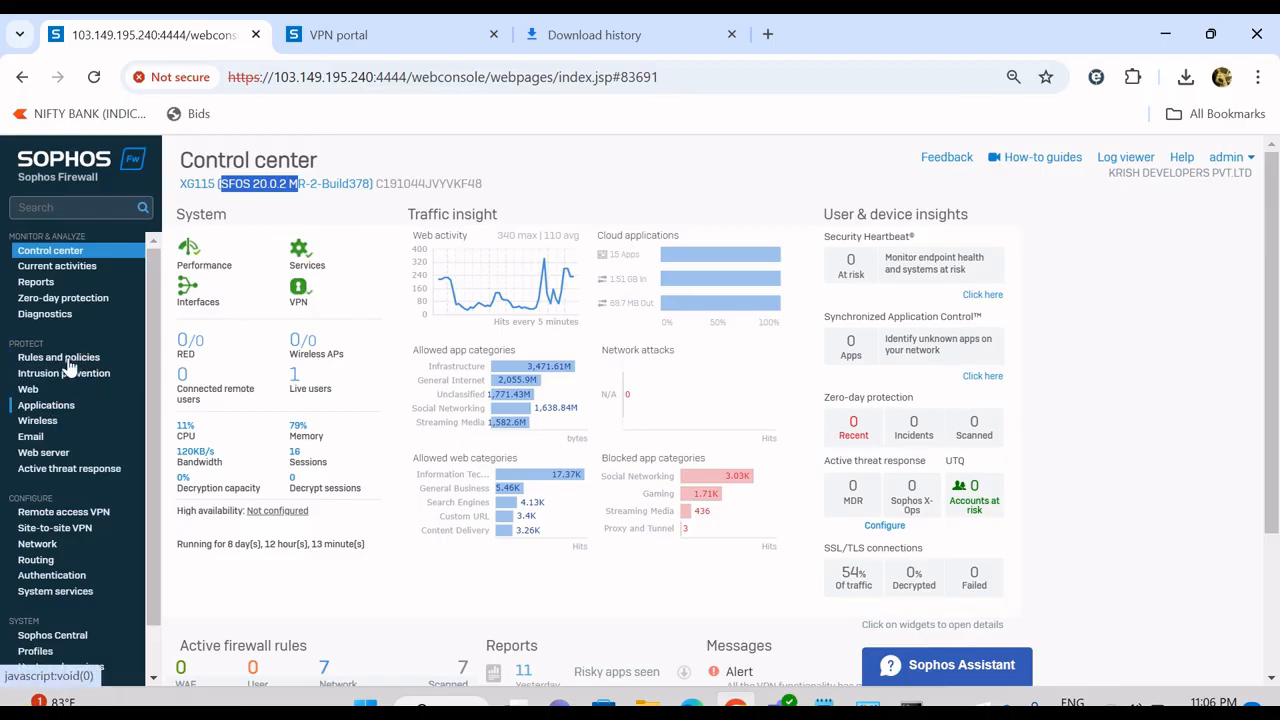
left_click(40, 545)
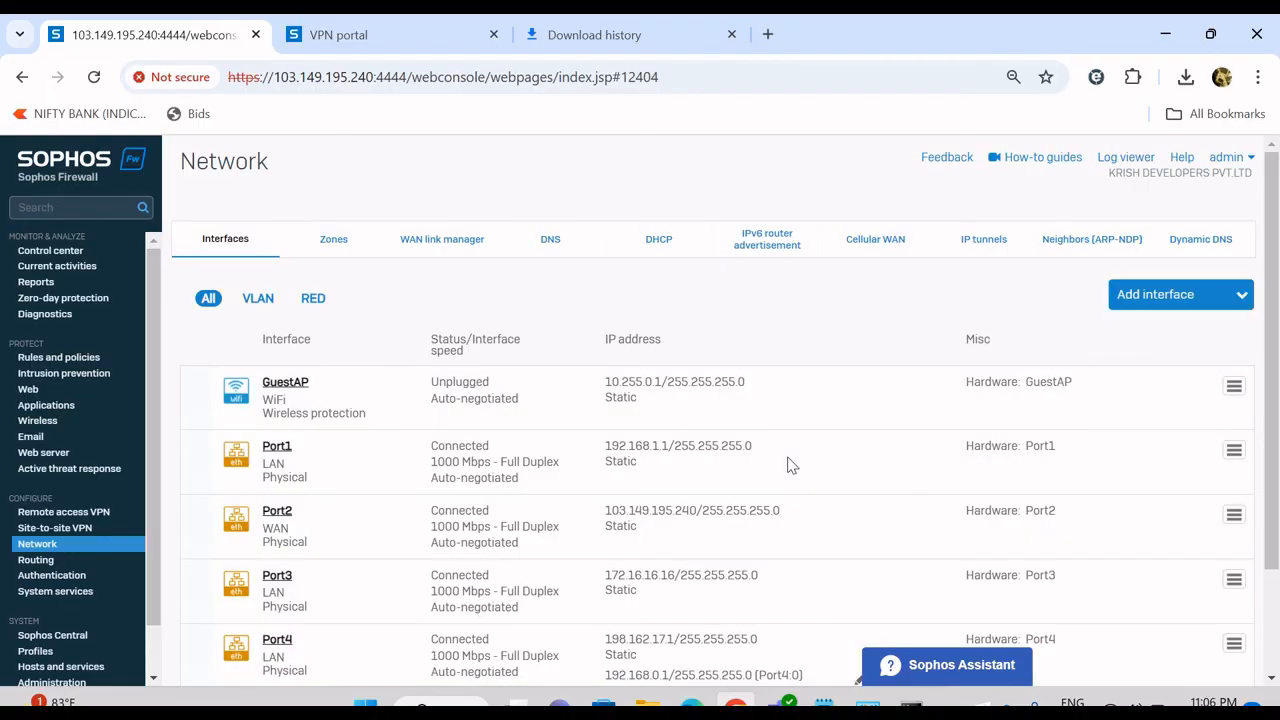
left_click_drag(676, 452, 575, 445)
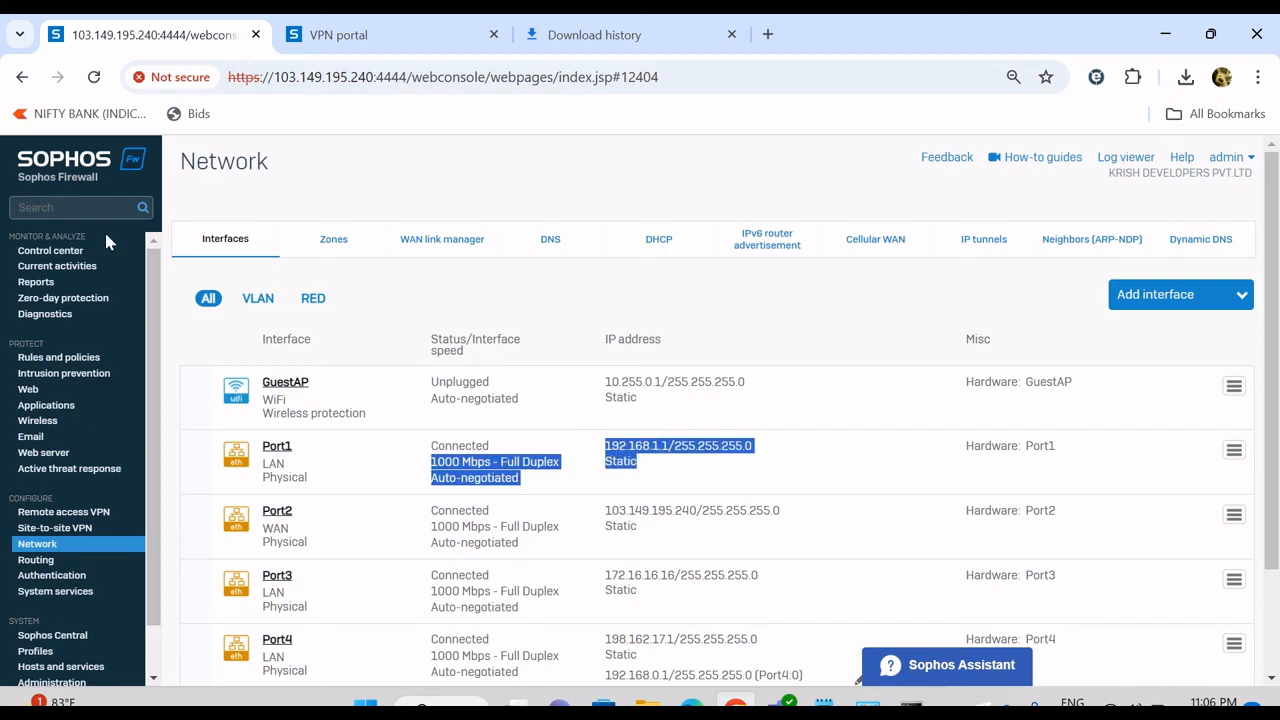
left_click(66, 252)
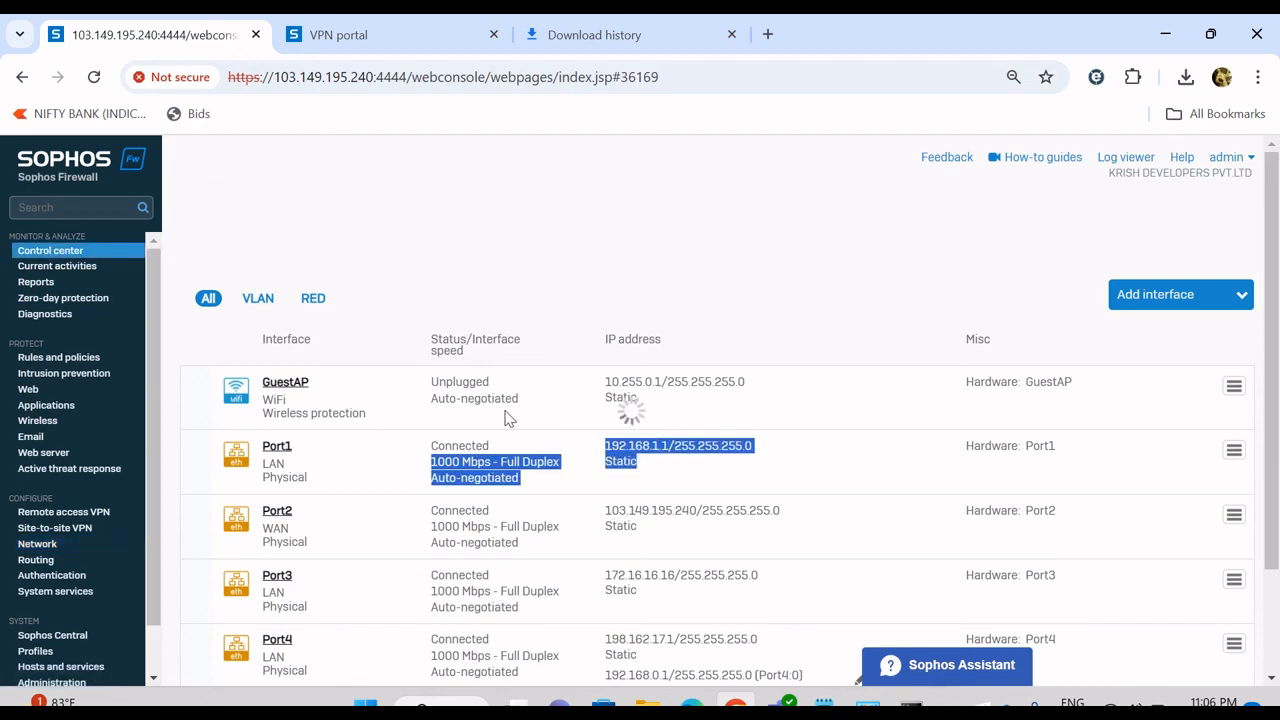